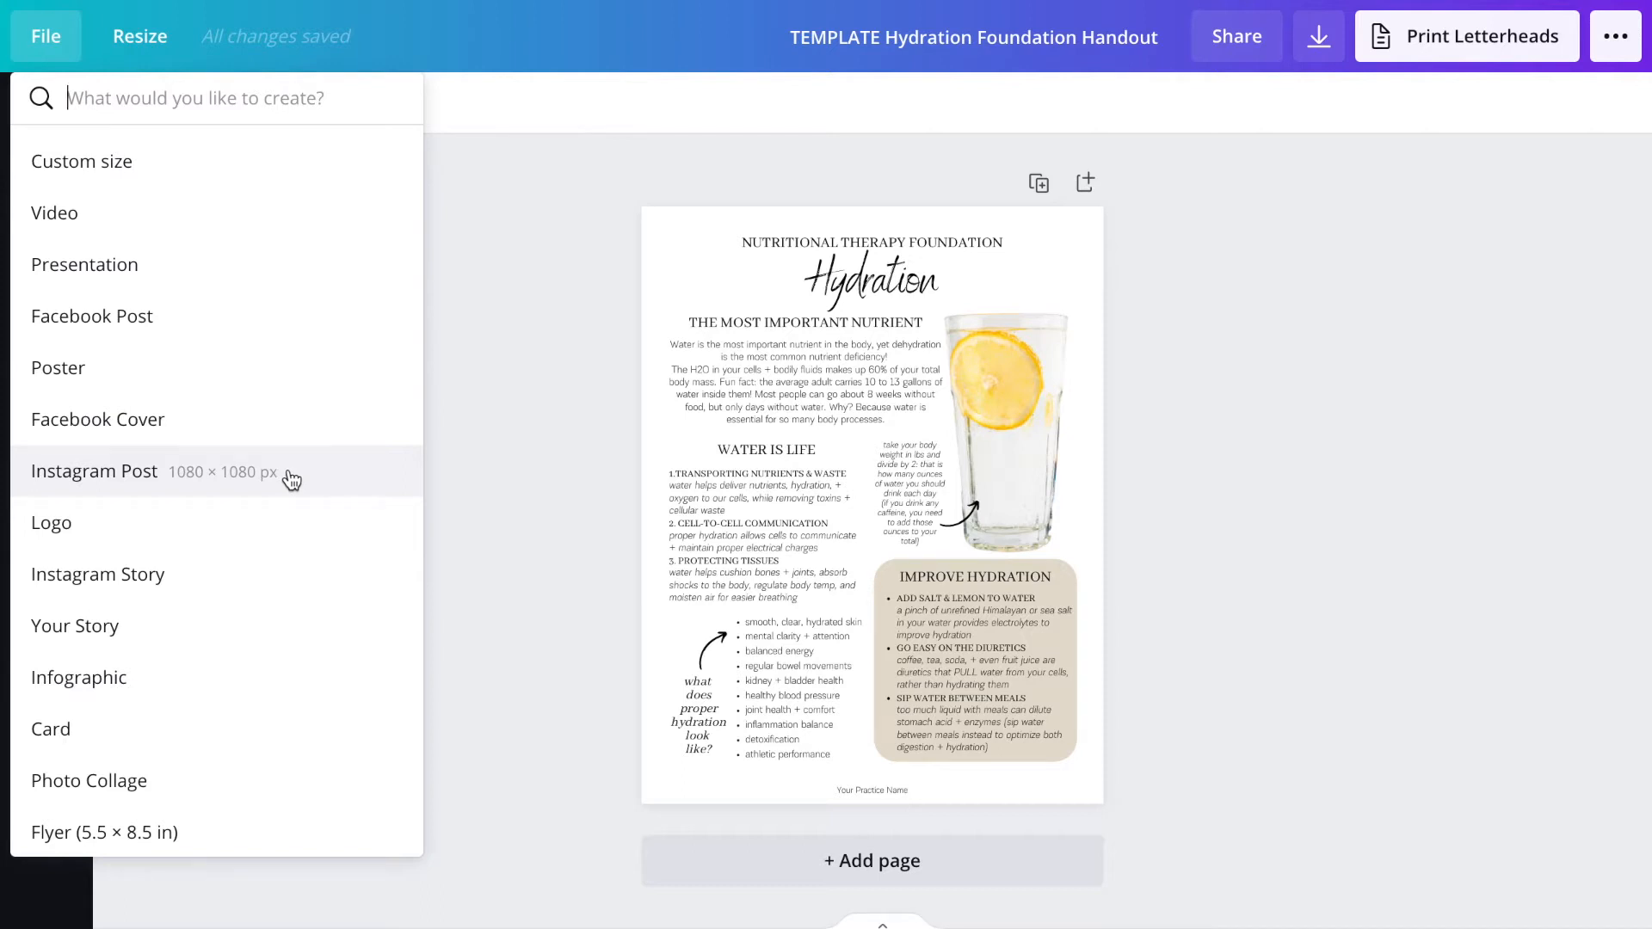
- Create a new Instagram Post design and copy the handout's two title lines onto its blank page
left_click(291, 475)
left_click(538, 268)
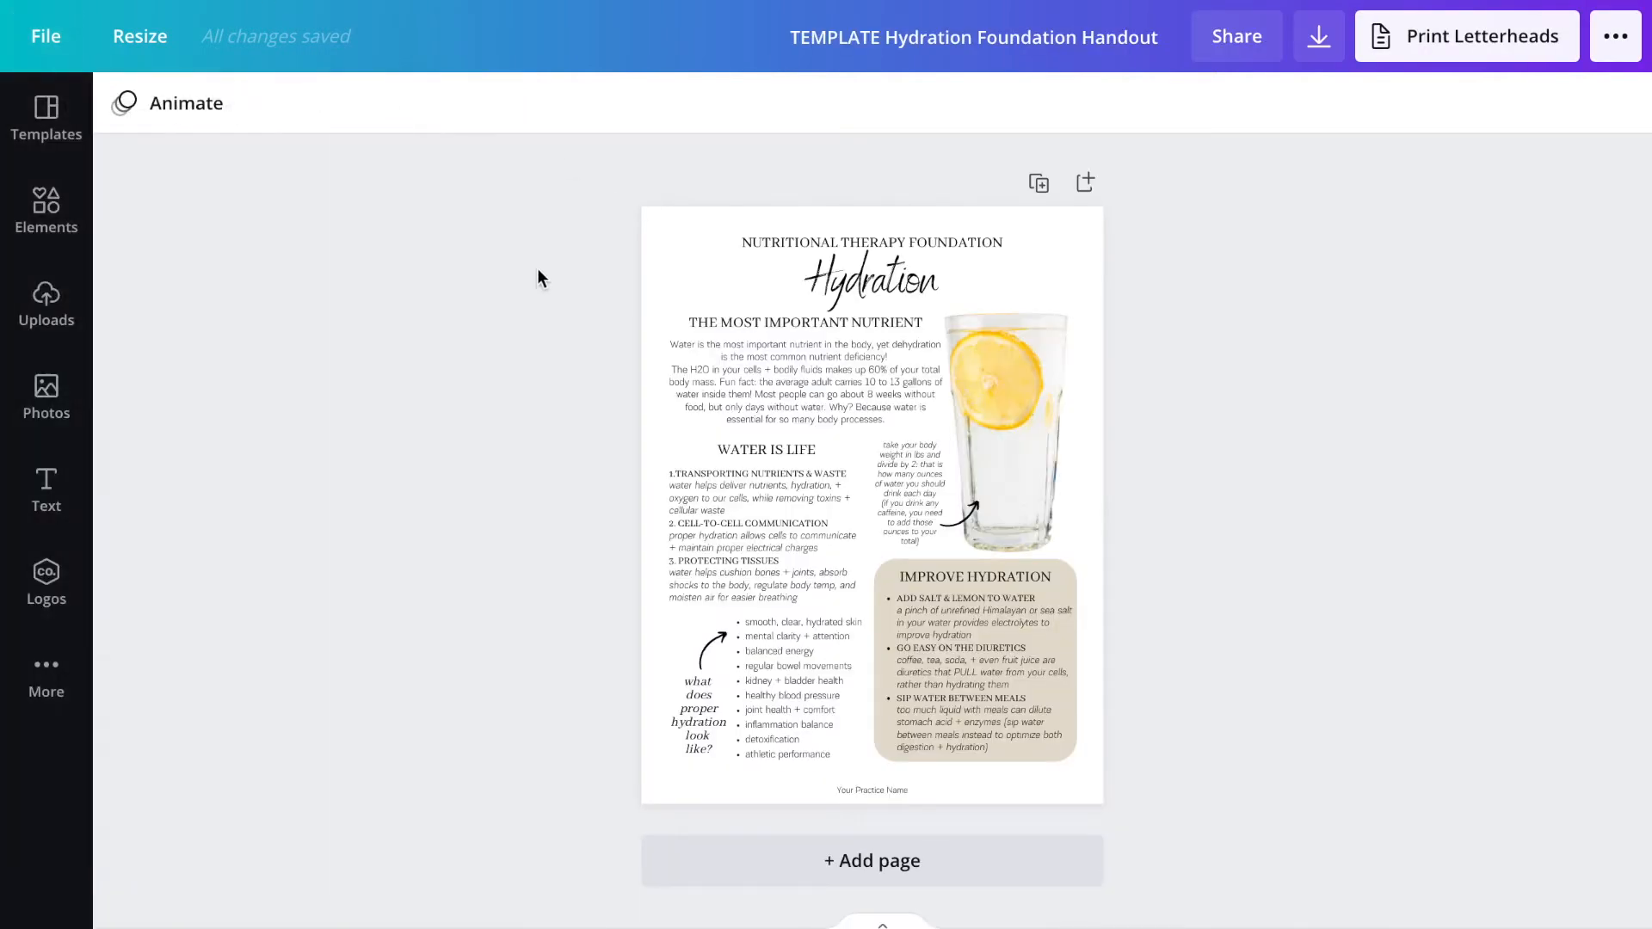
left_click_drag(700, 170, 891, 287)
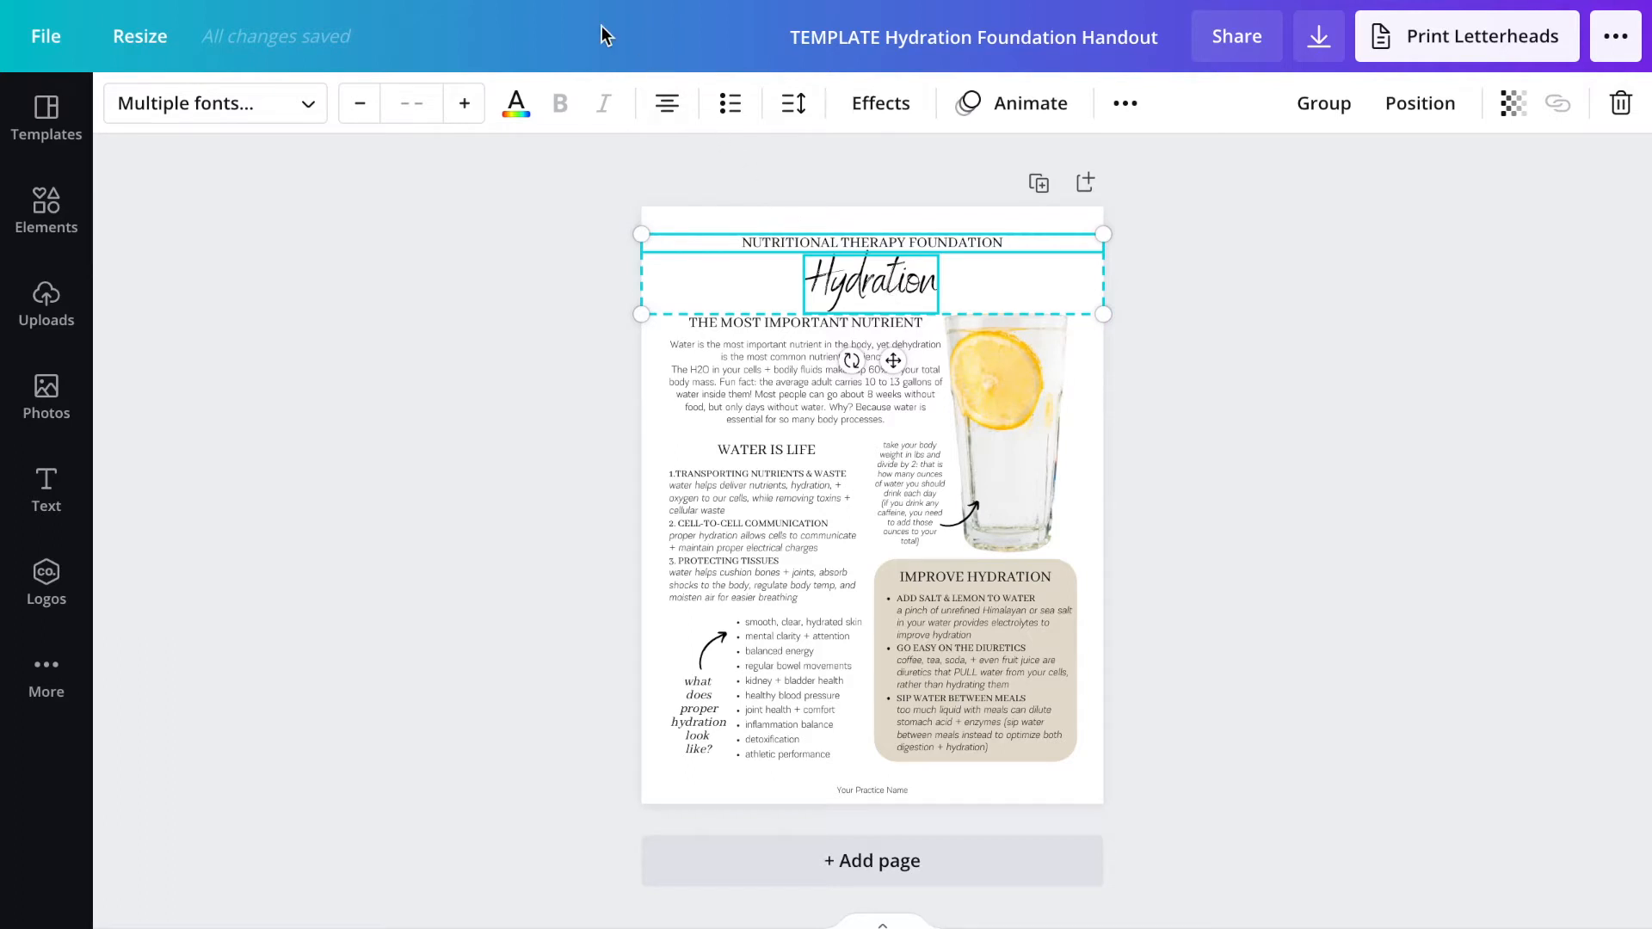
mouse_move(538, 1)
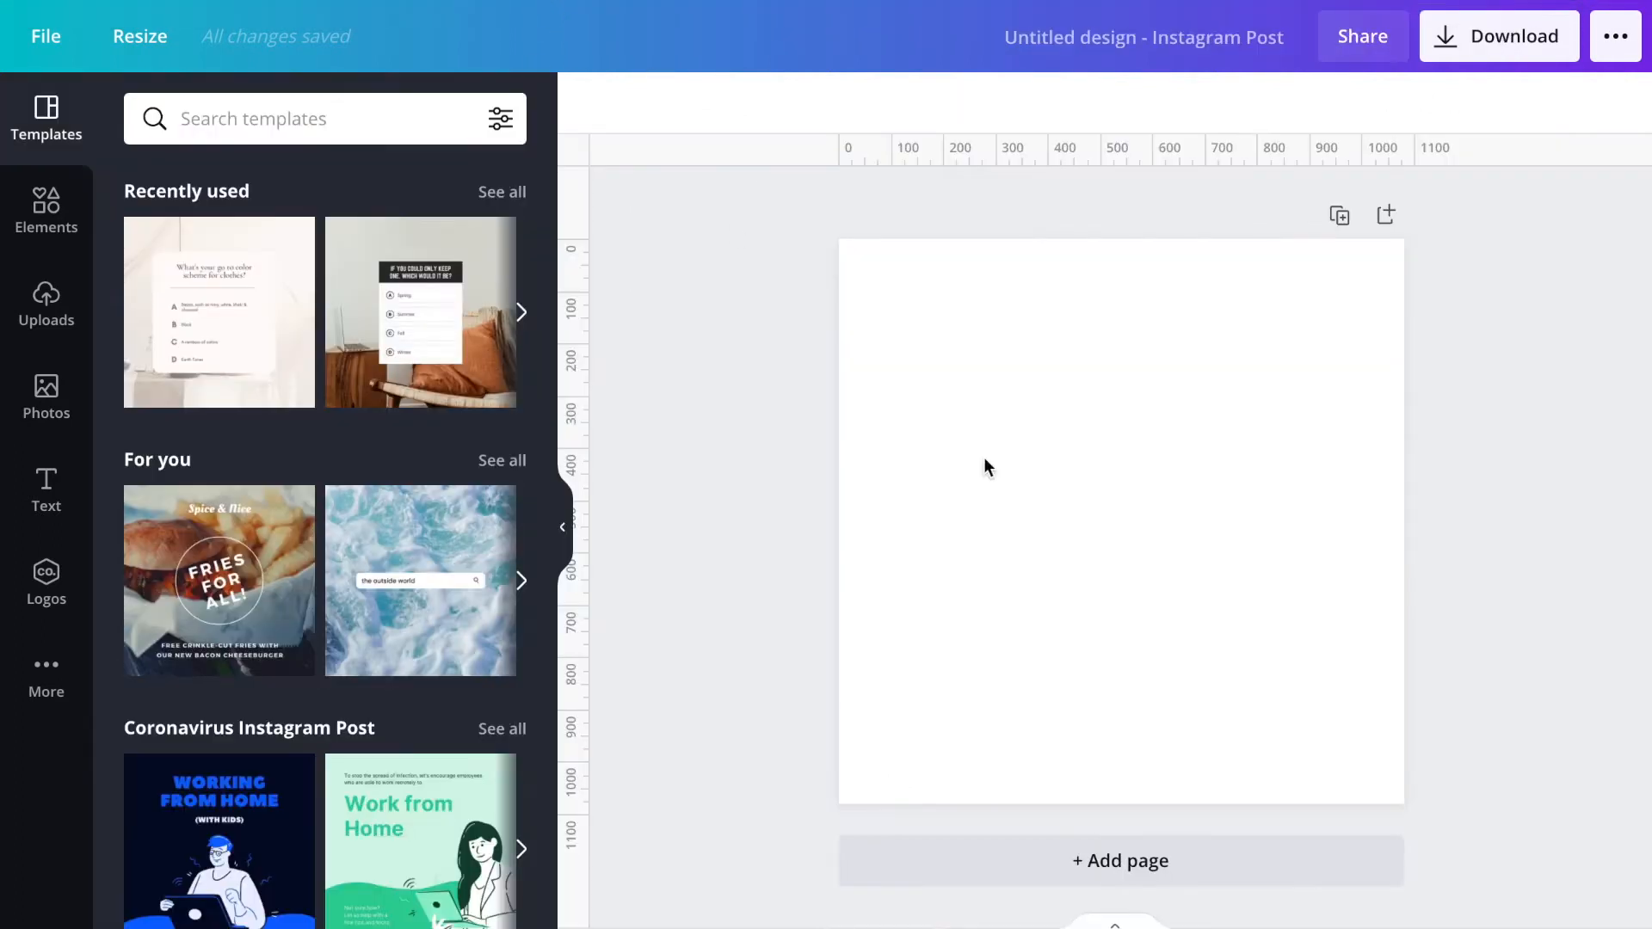
key("ctrl+v")
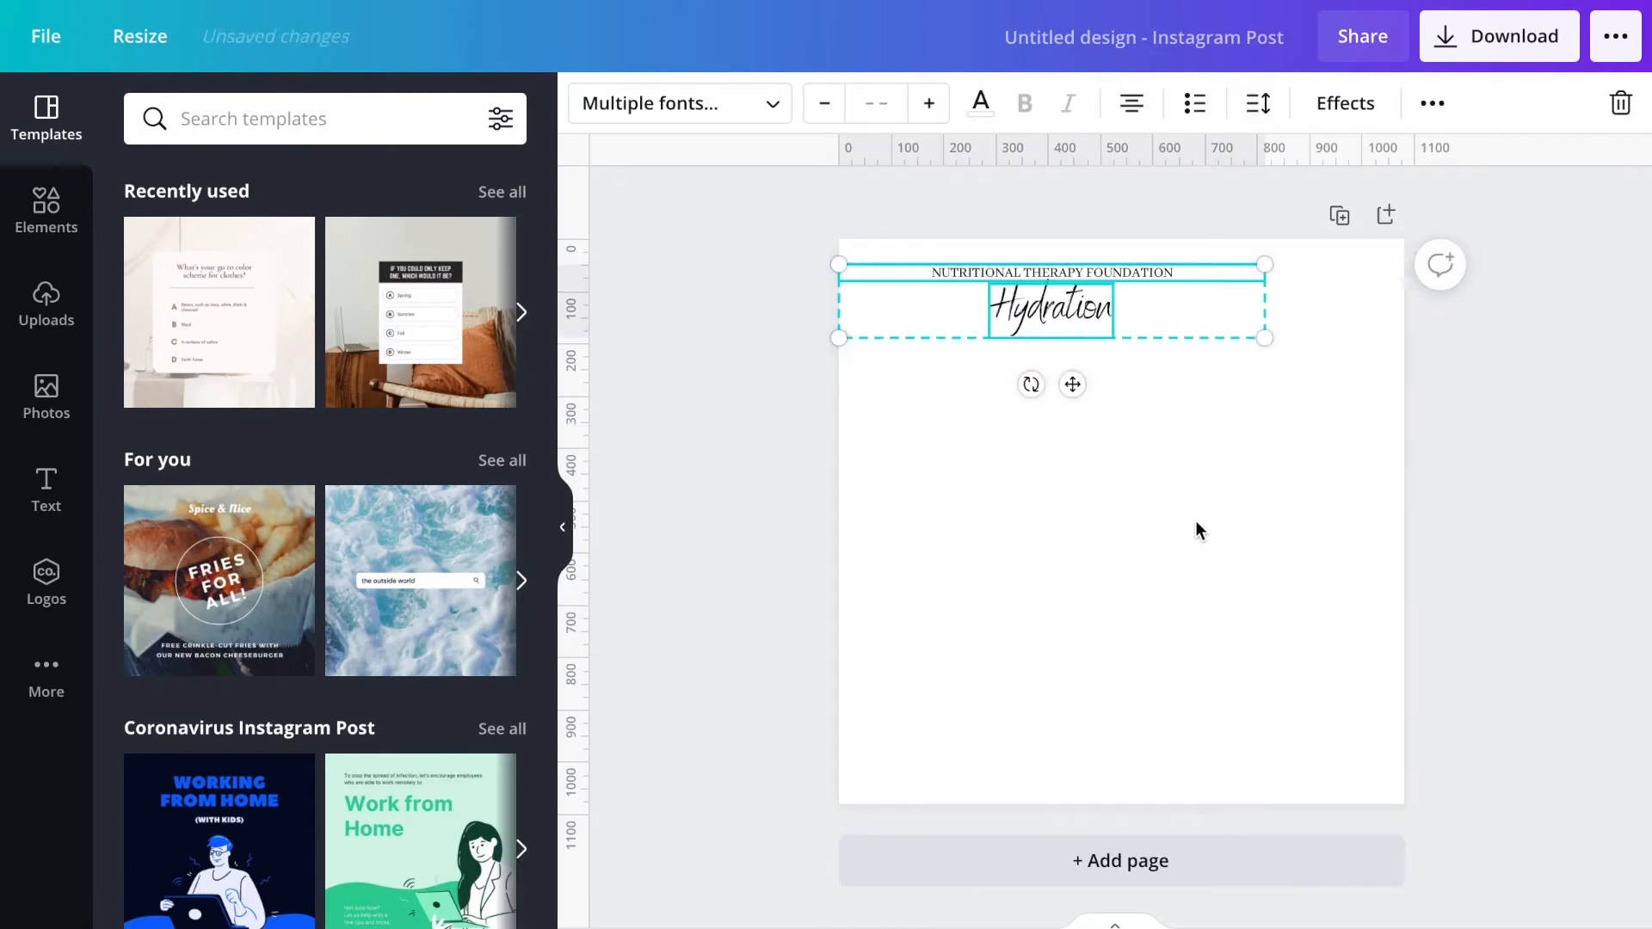
- Enlarge the two pasted title lines together and centre them horizontally in the upper half of the page
left_click_drag(1264, 339, 1512, 612)
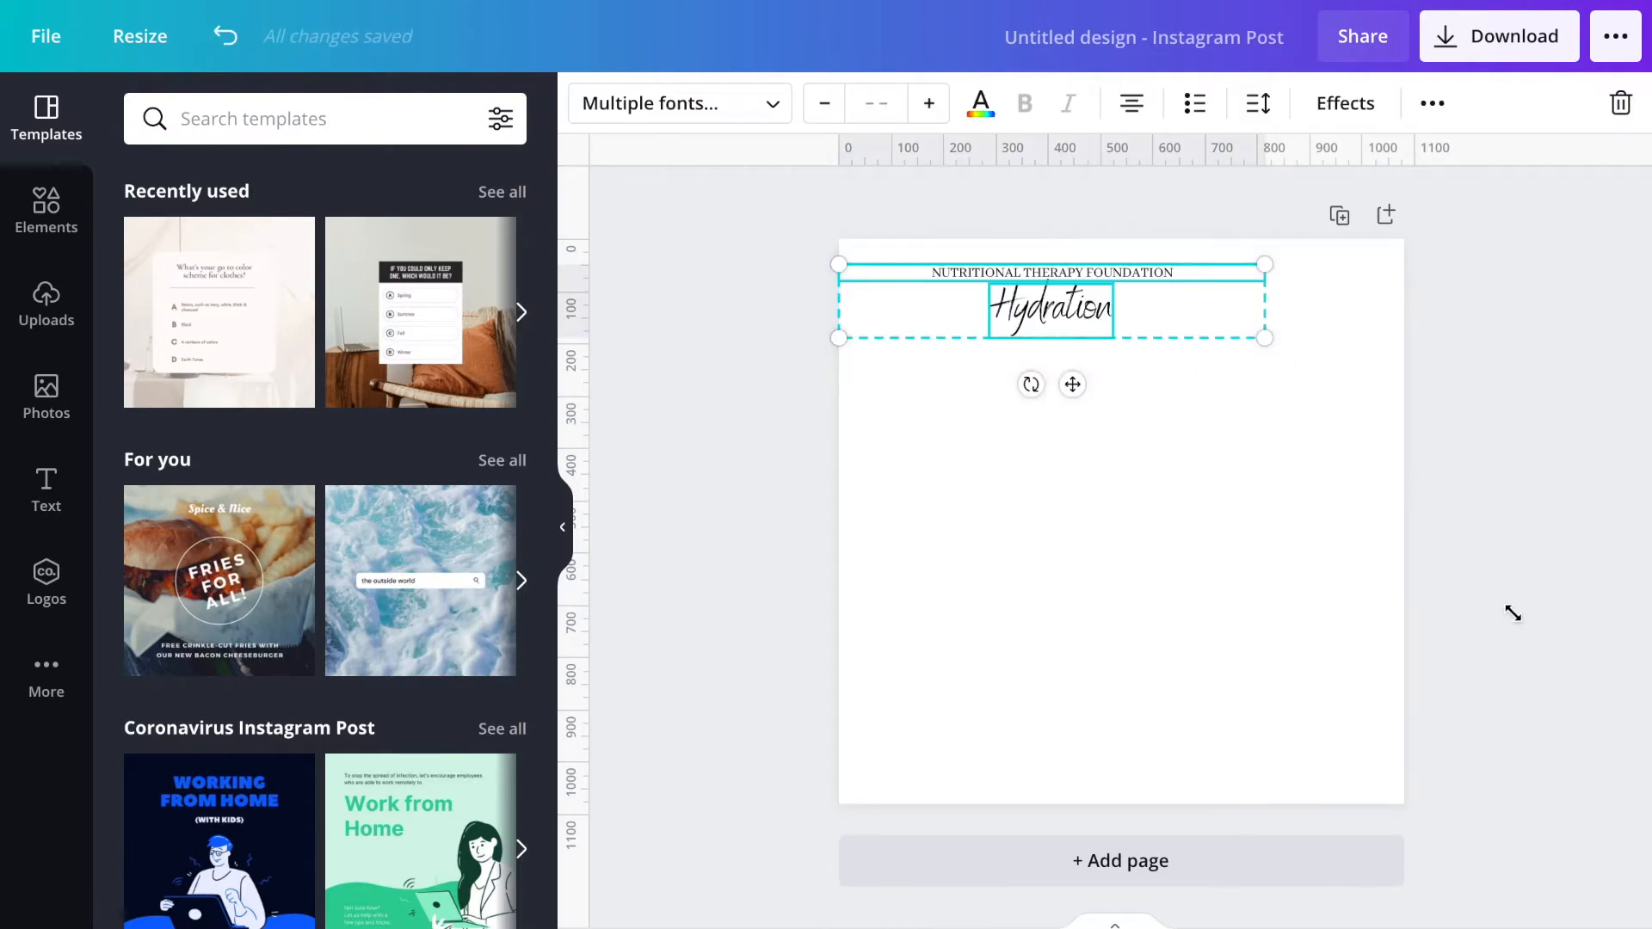
left_click_drag(1208, 339, 1129, 469)
left_click(1559, 508)
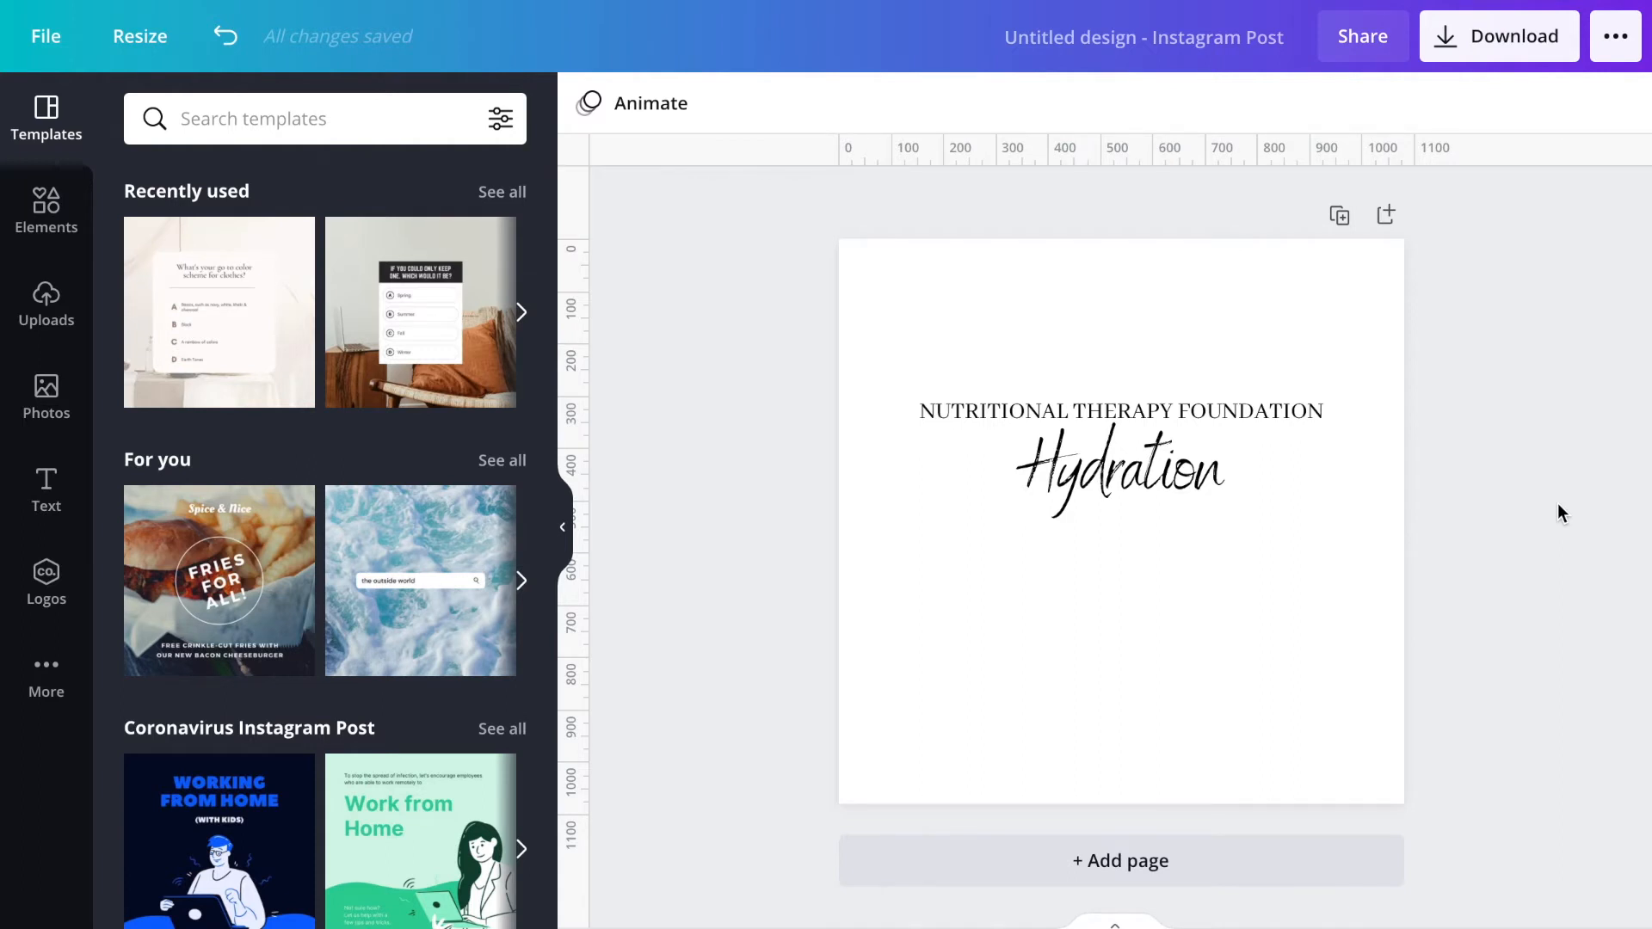
- Set the font size of the "NUTRITIONAL THERAPY FOUNDATION" line to 50
left_click(1337, 412)
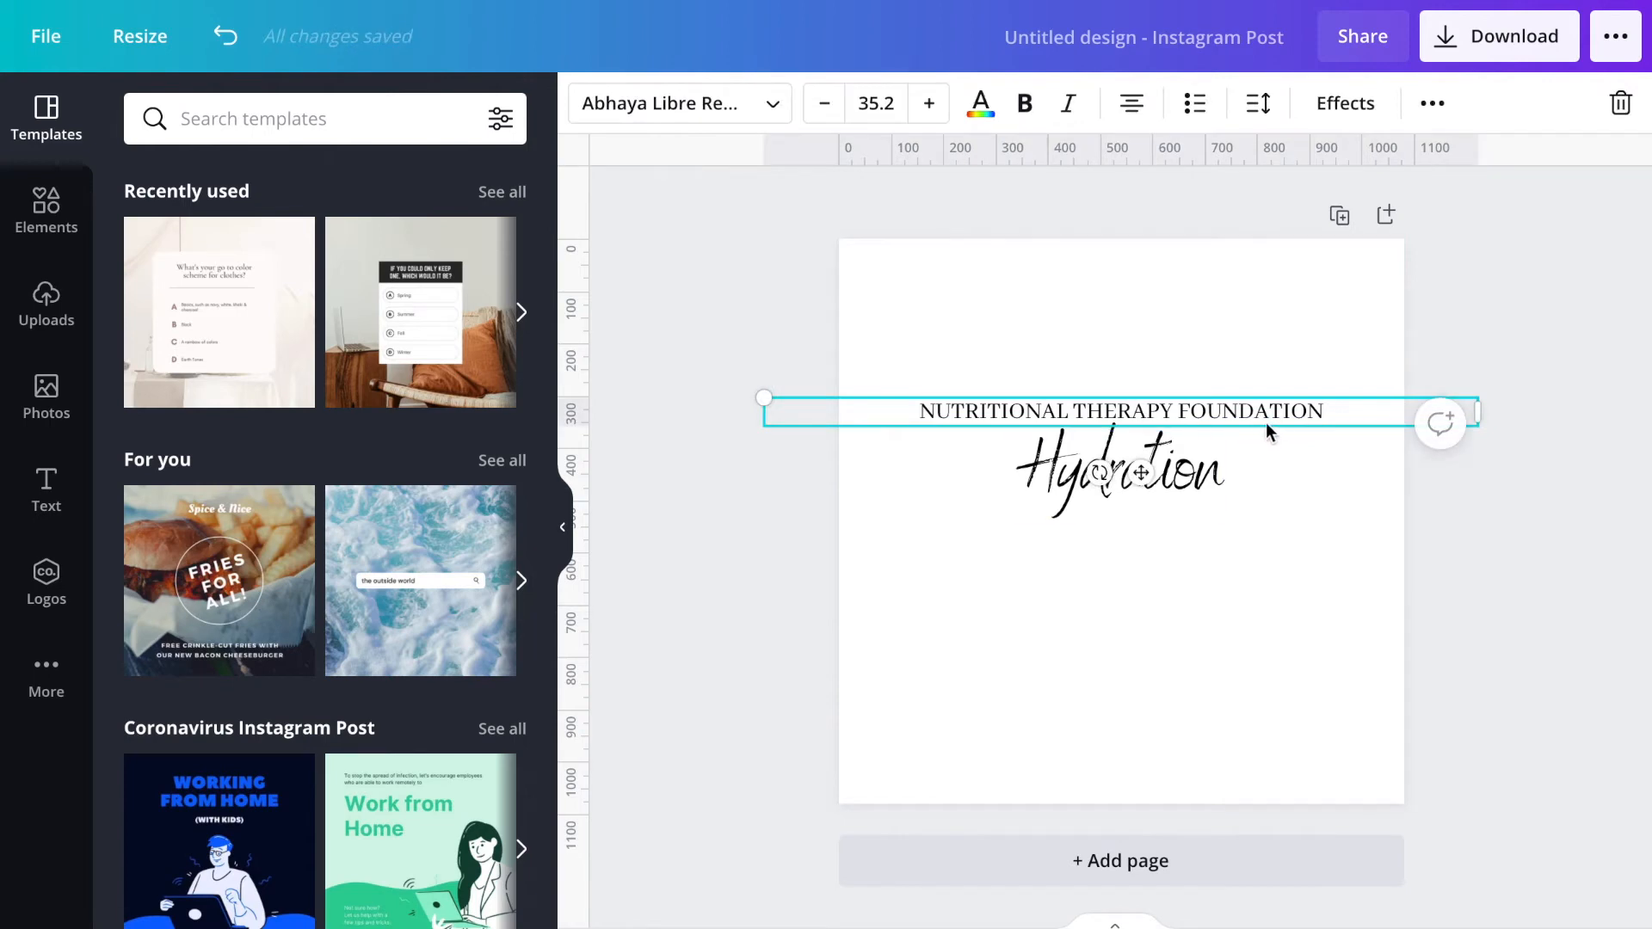
left_click(893, 112)
type("50")
key("Return")
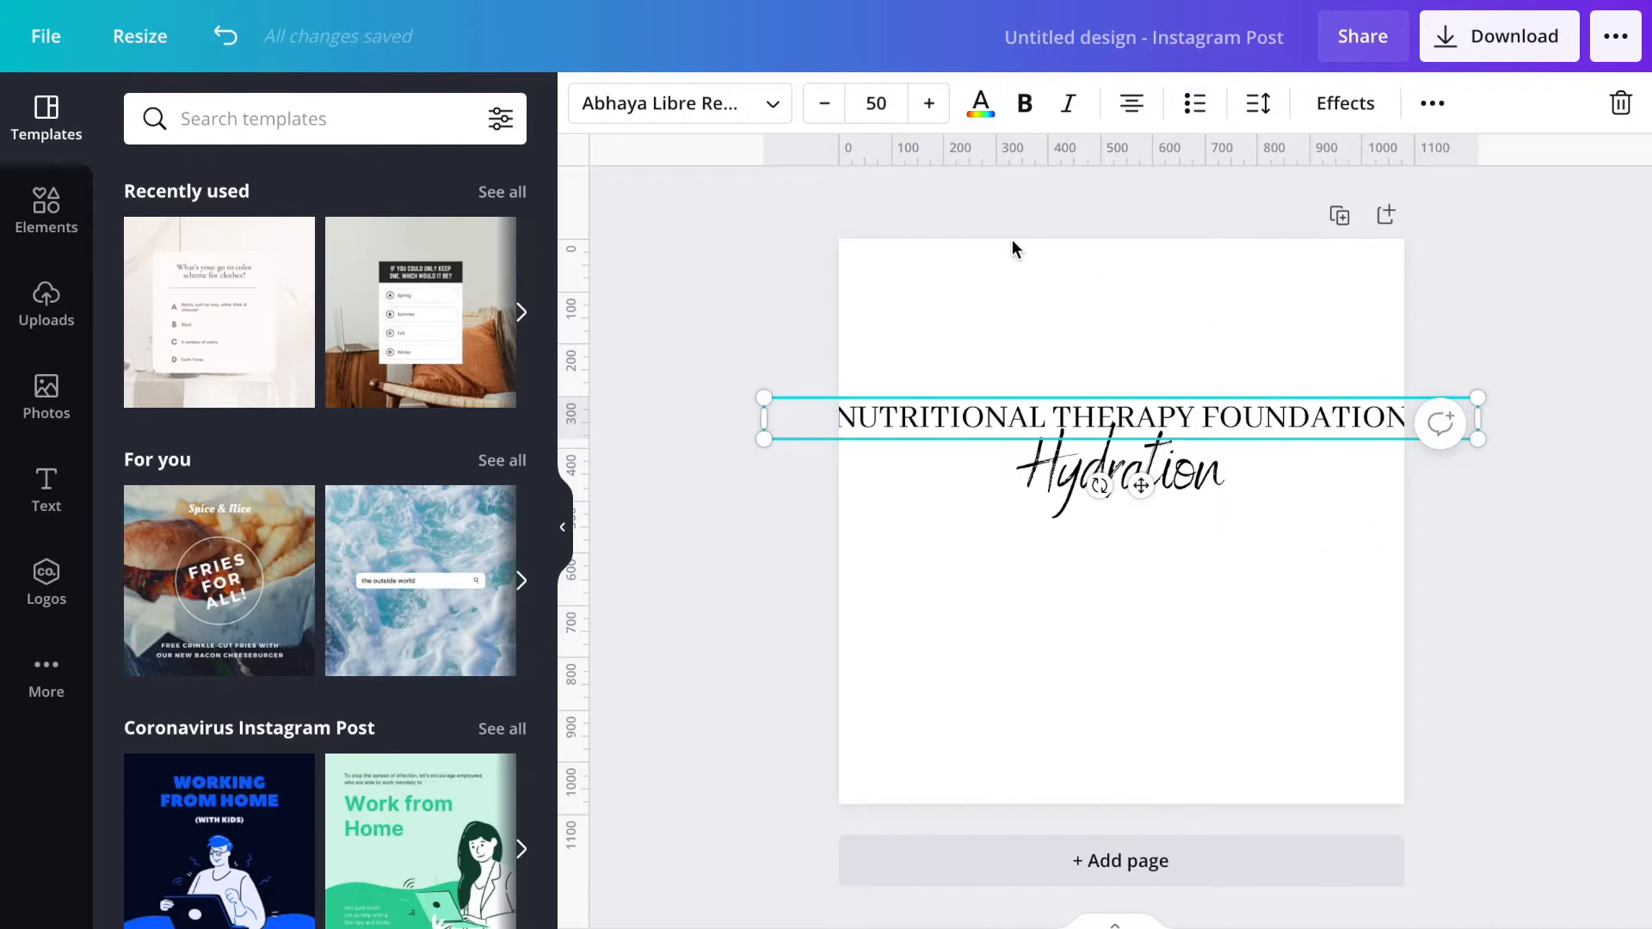
- Reduce the "NUTRITIONAL THERAPY FOUNDATION" line's font size to 40
left_click(877, 105)
type("40")
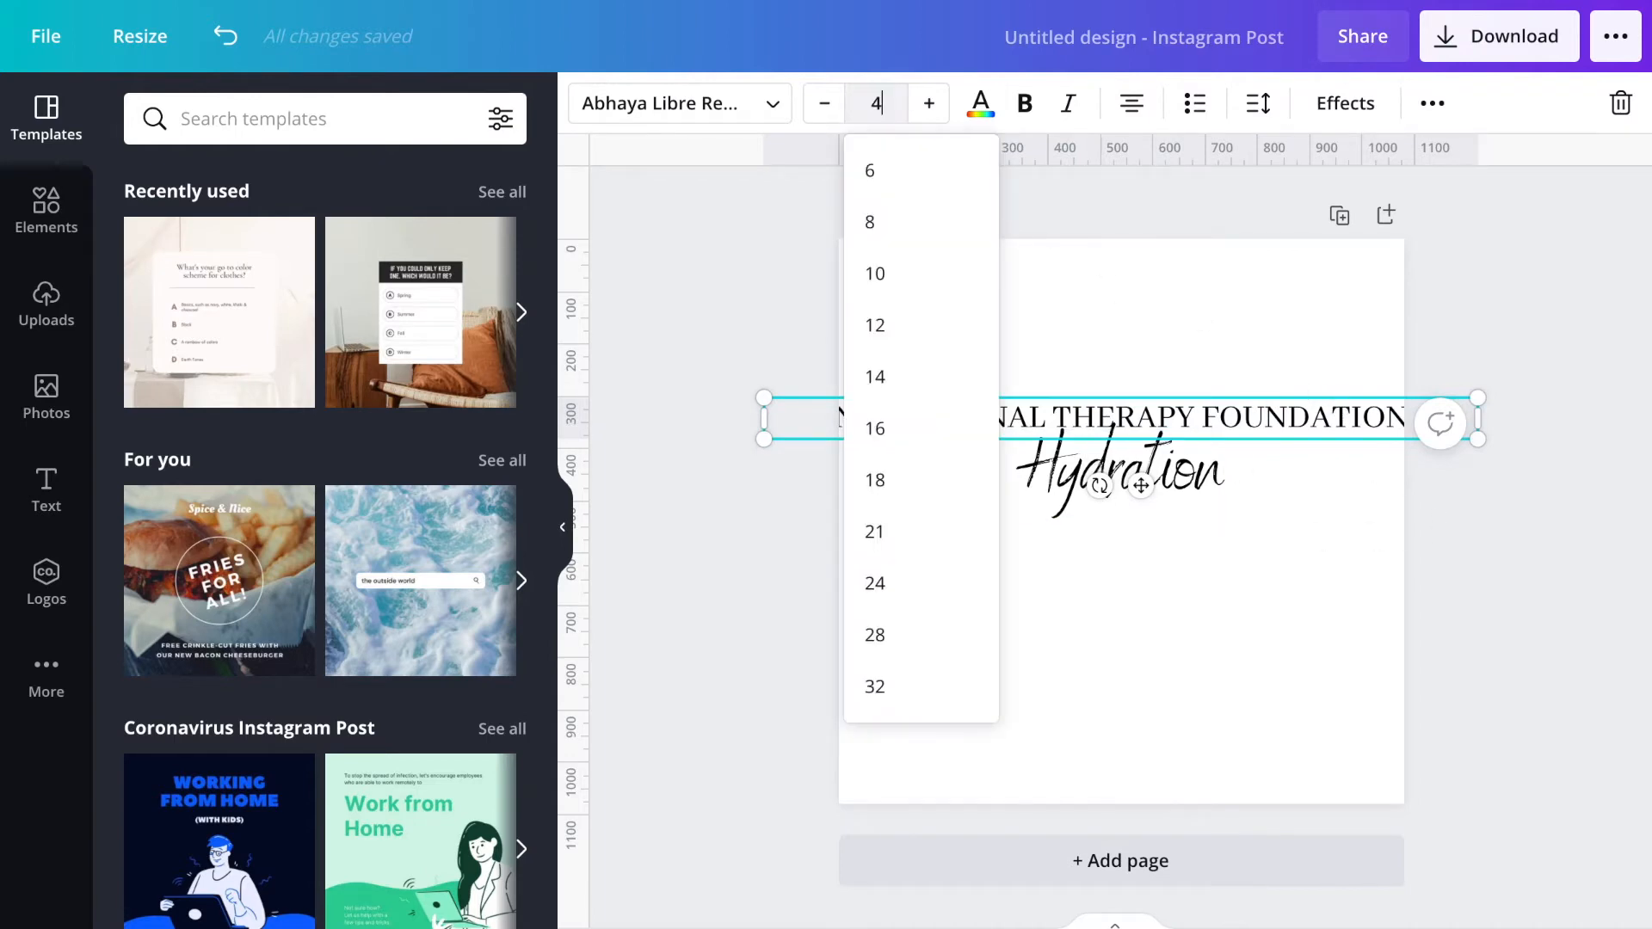
key("Return")
left_click(1563, 496)
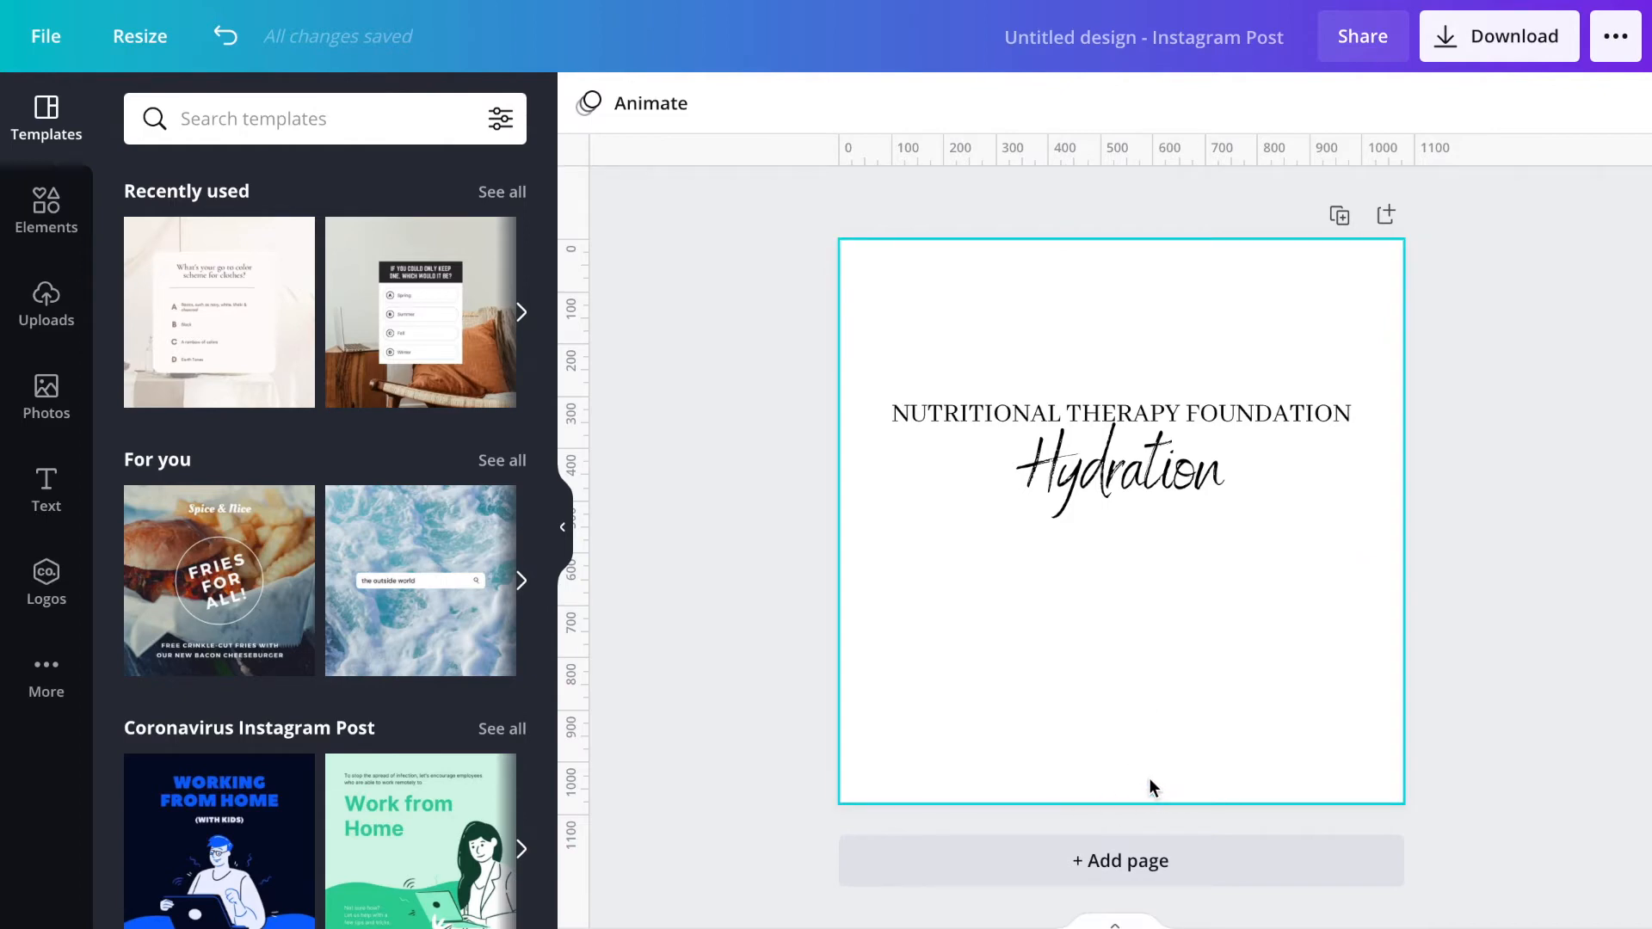
- Set the font size of the script word "Hydration" to 150
left_click(1129, 422)
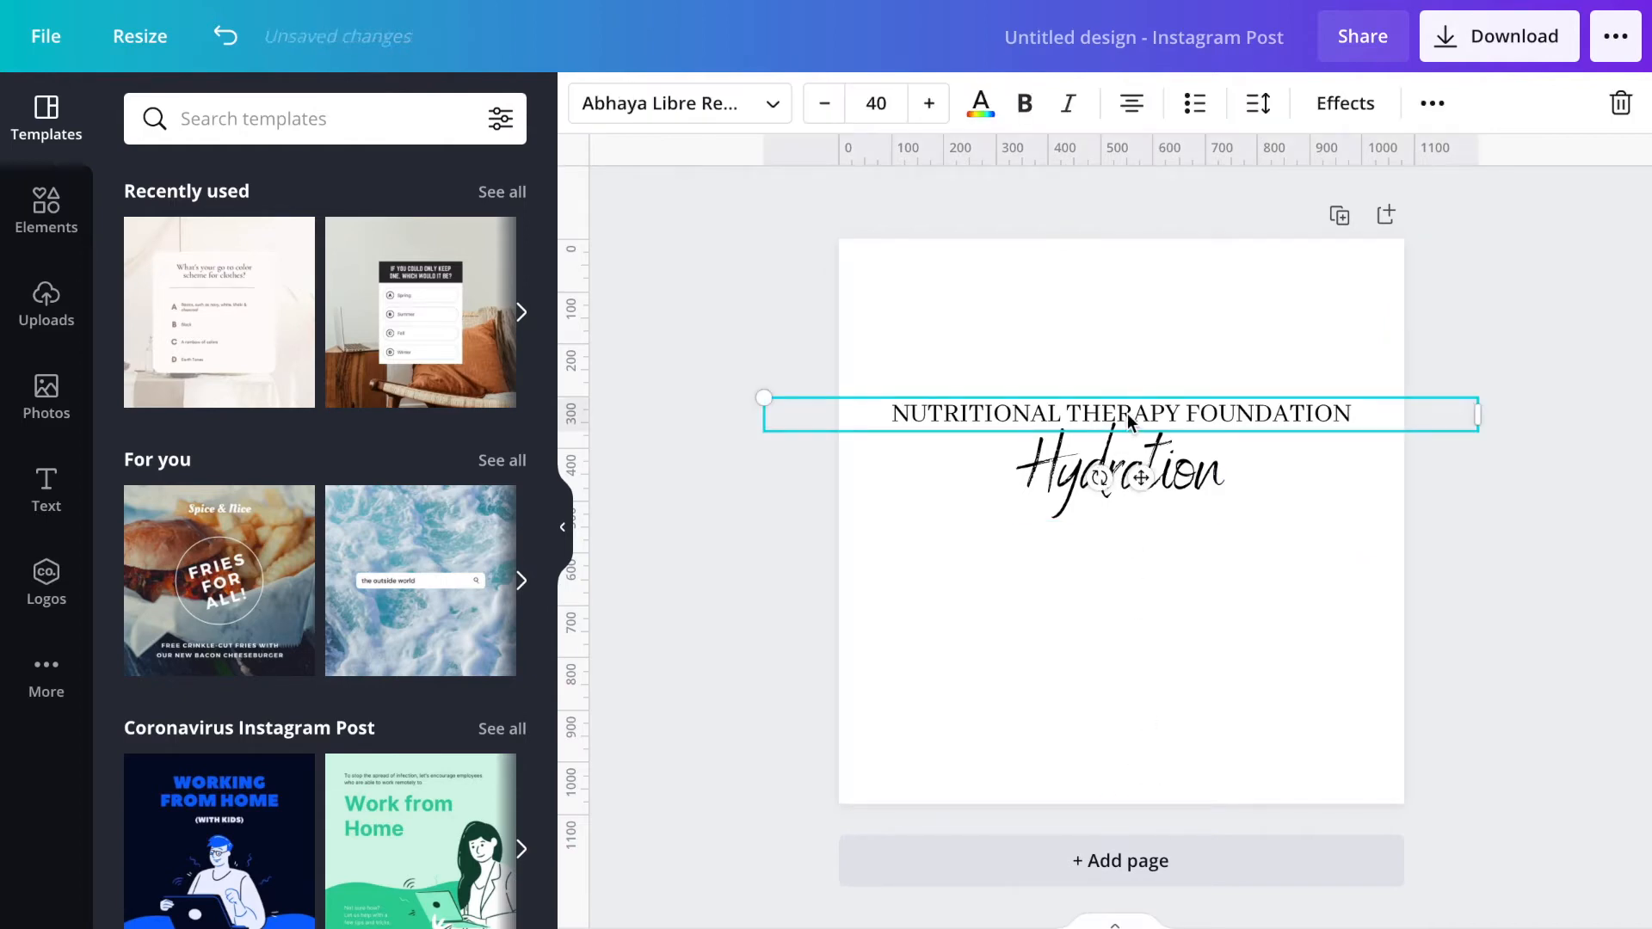
left_click(1137, 509)
left_click(877, 104)
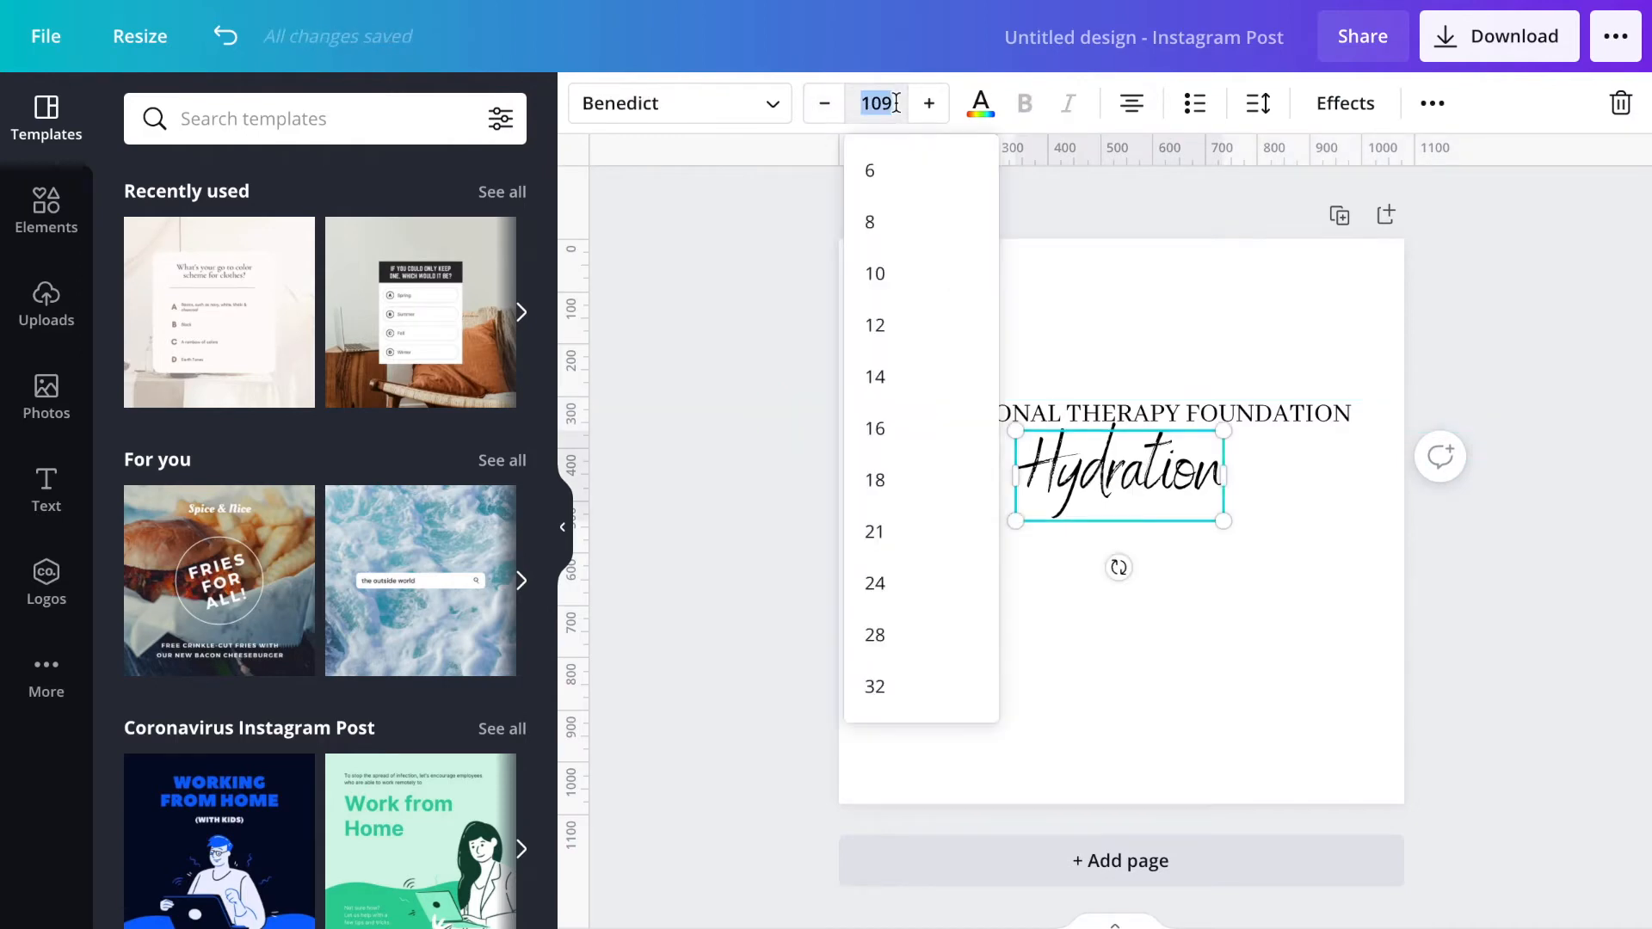
type("150")
key("Return")
left_click(1518, 599)
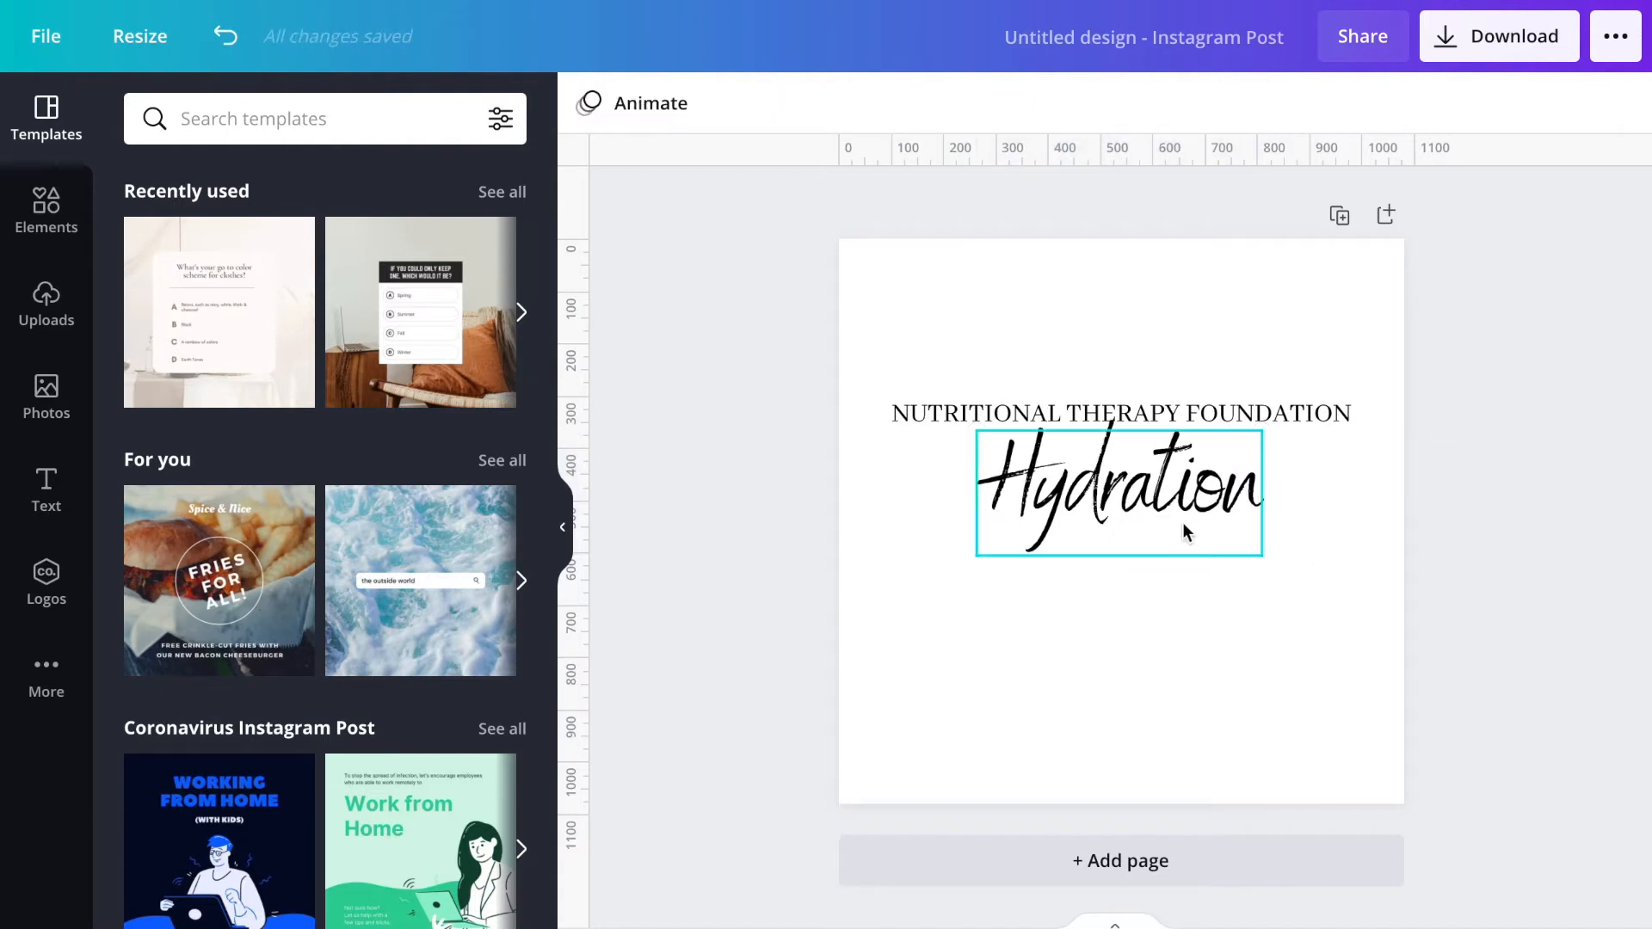
- Move both title lines down together so they sit around the middle of the page
left_click(1144, 521)
mouse_move(1144, 522)
left_mouse_down()
mouse_move(1145, 552)
mouse_move(1139, 500)
left_mouse_up()
left_click_drag(1113, 330, 1116, 524)
left_click(1475, 369)
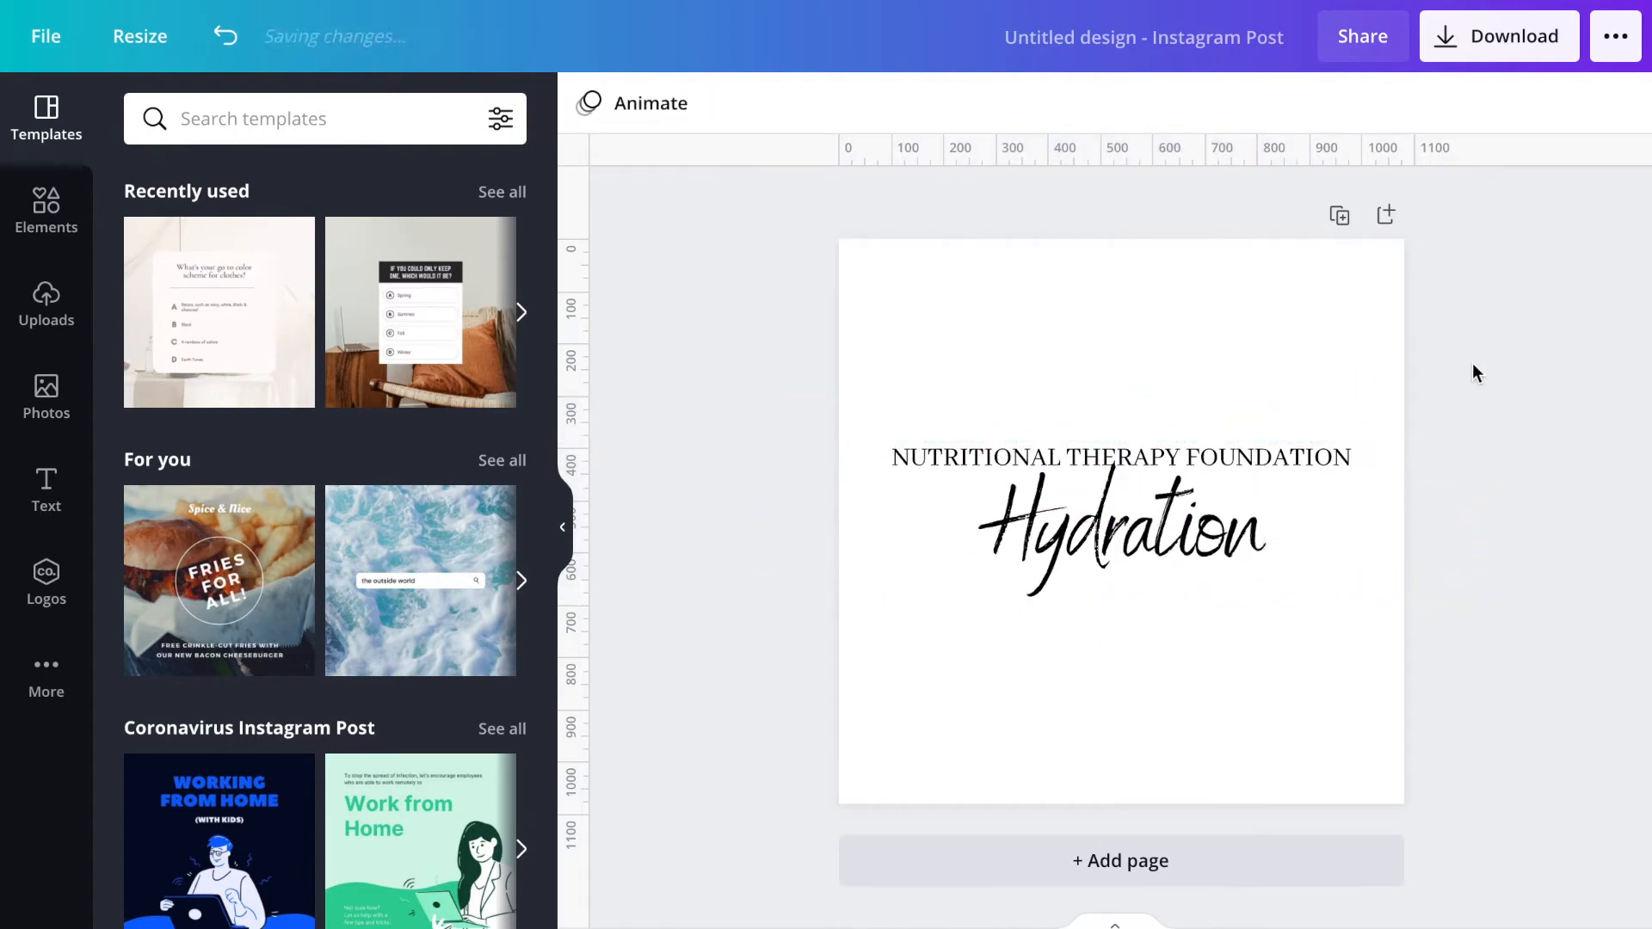
- Fill the page background with the dark olive green from the Made Whole Nutrition palette
left_click(986, 299)
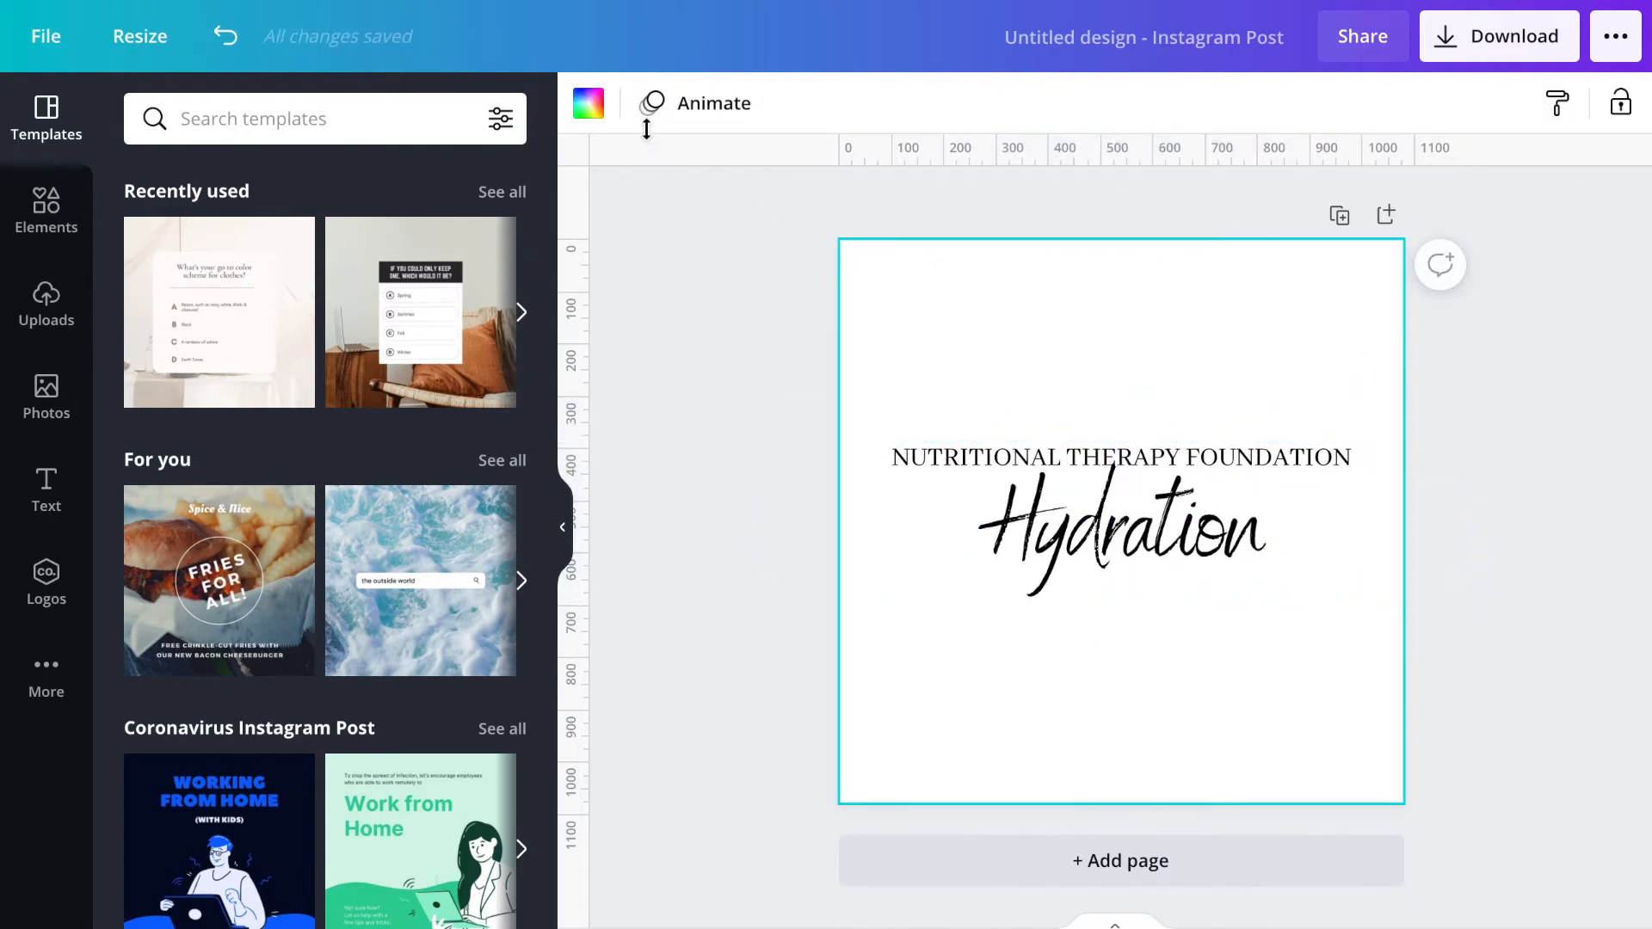
left_click(588, 103)
left_click(155, 401)
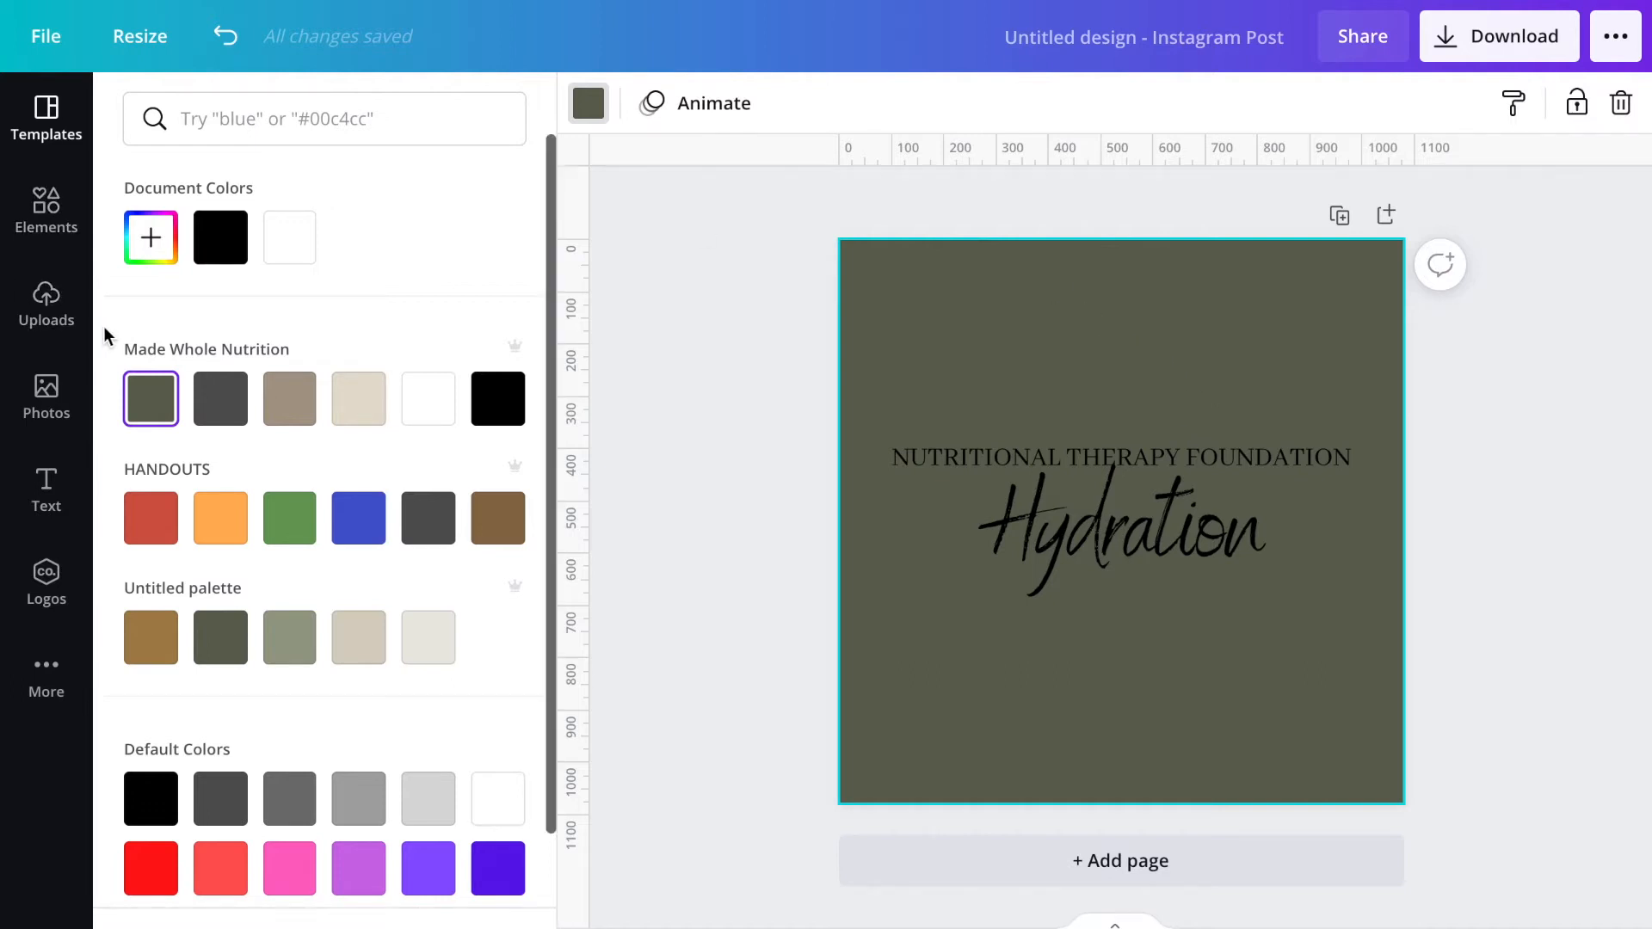
- Search the photo library for "water"
left_click(67, 397)
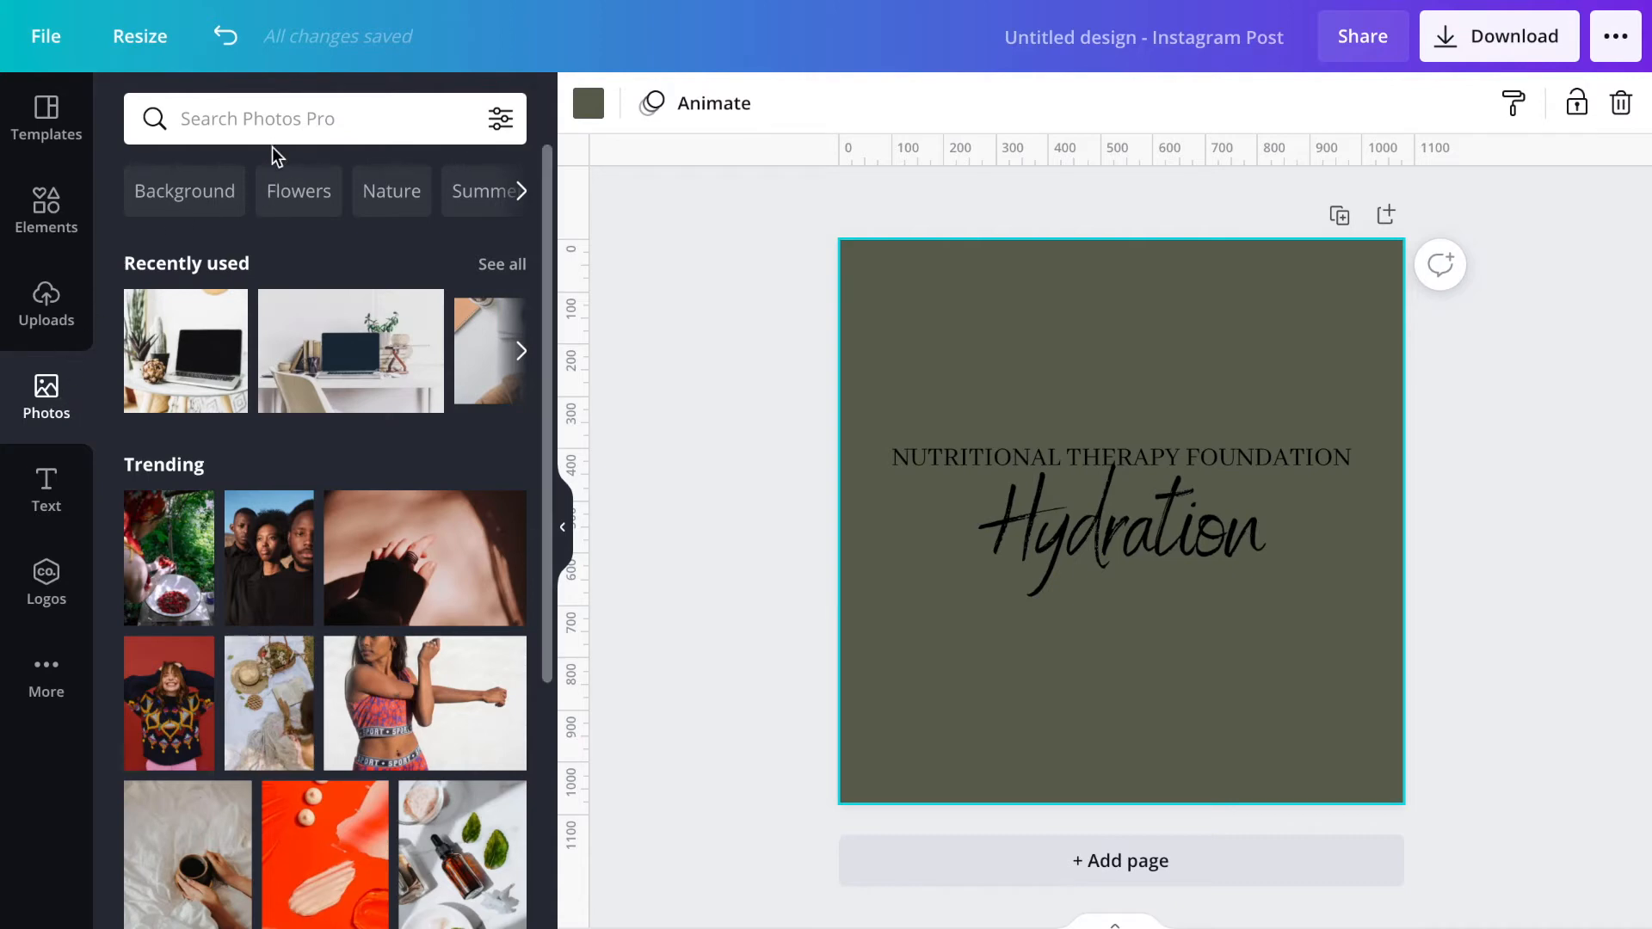
left_click(274, 116)
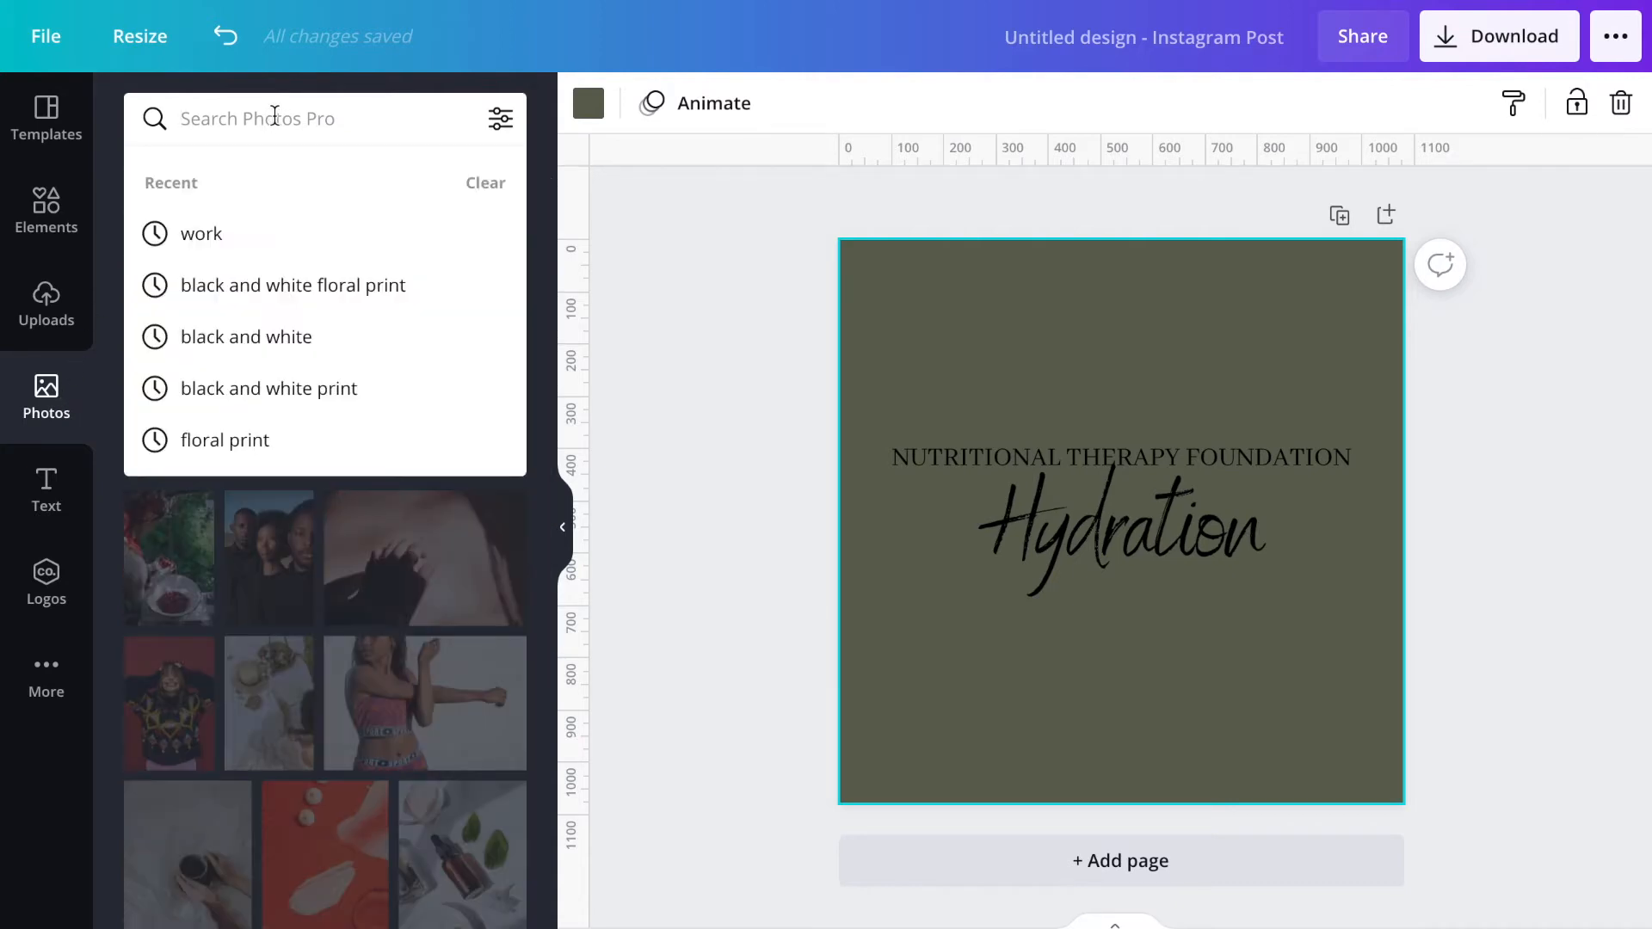
type("water")
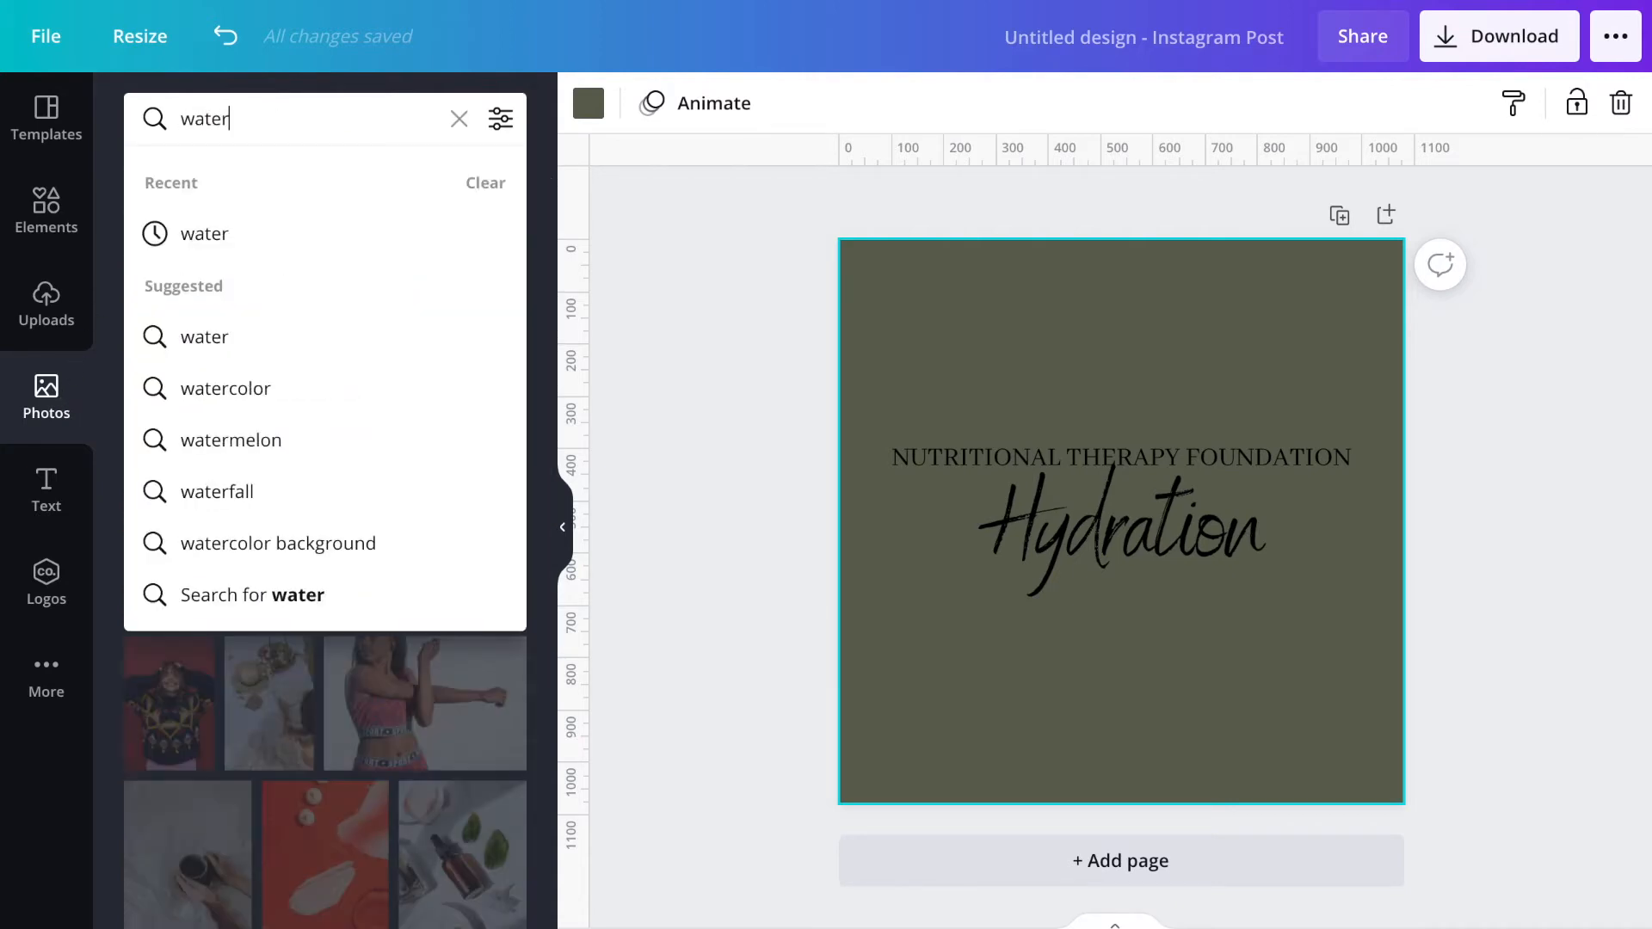
key("Return")
- Add the dark blue ocean wave photo from the results and set it as the page background
scroll(229, 651, "down", 5)
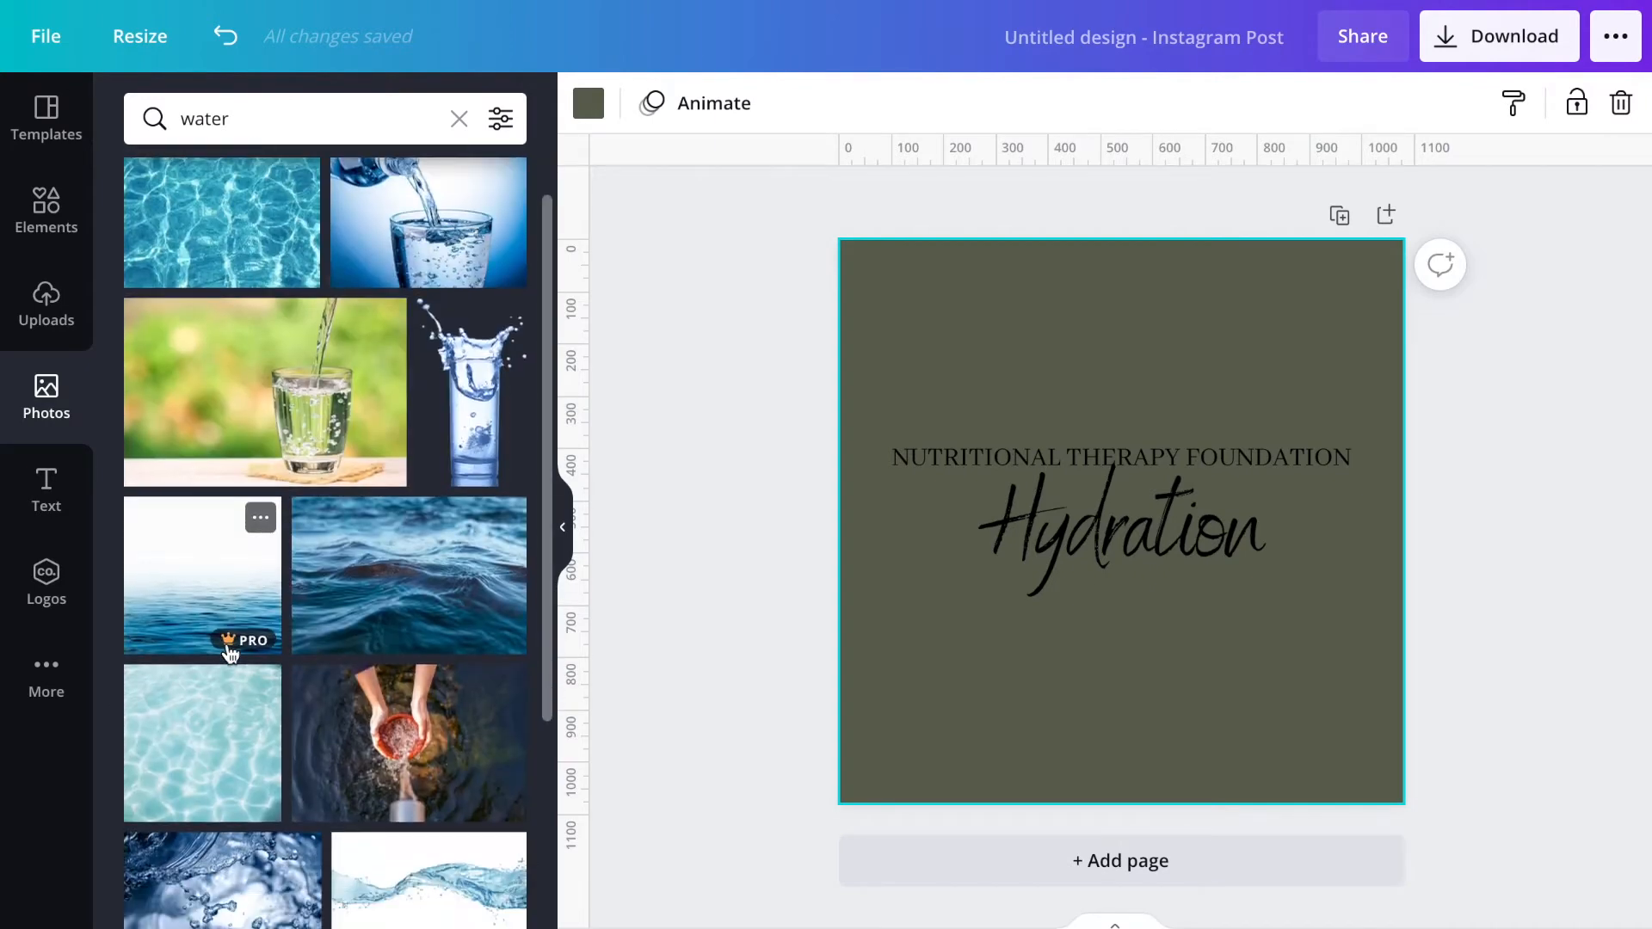
scroll(229, 651, "up", 1)
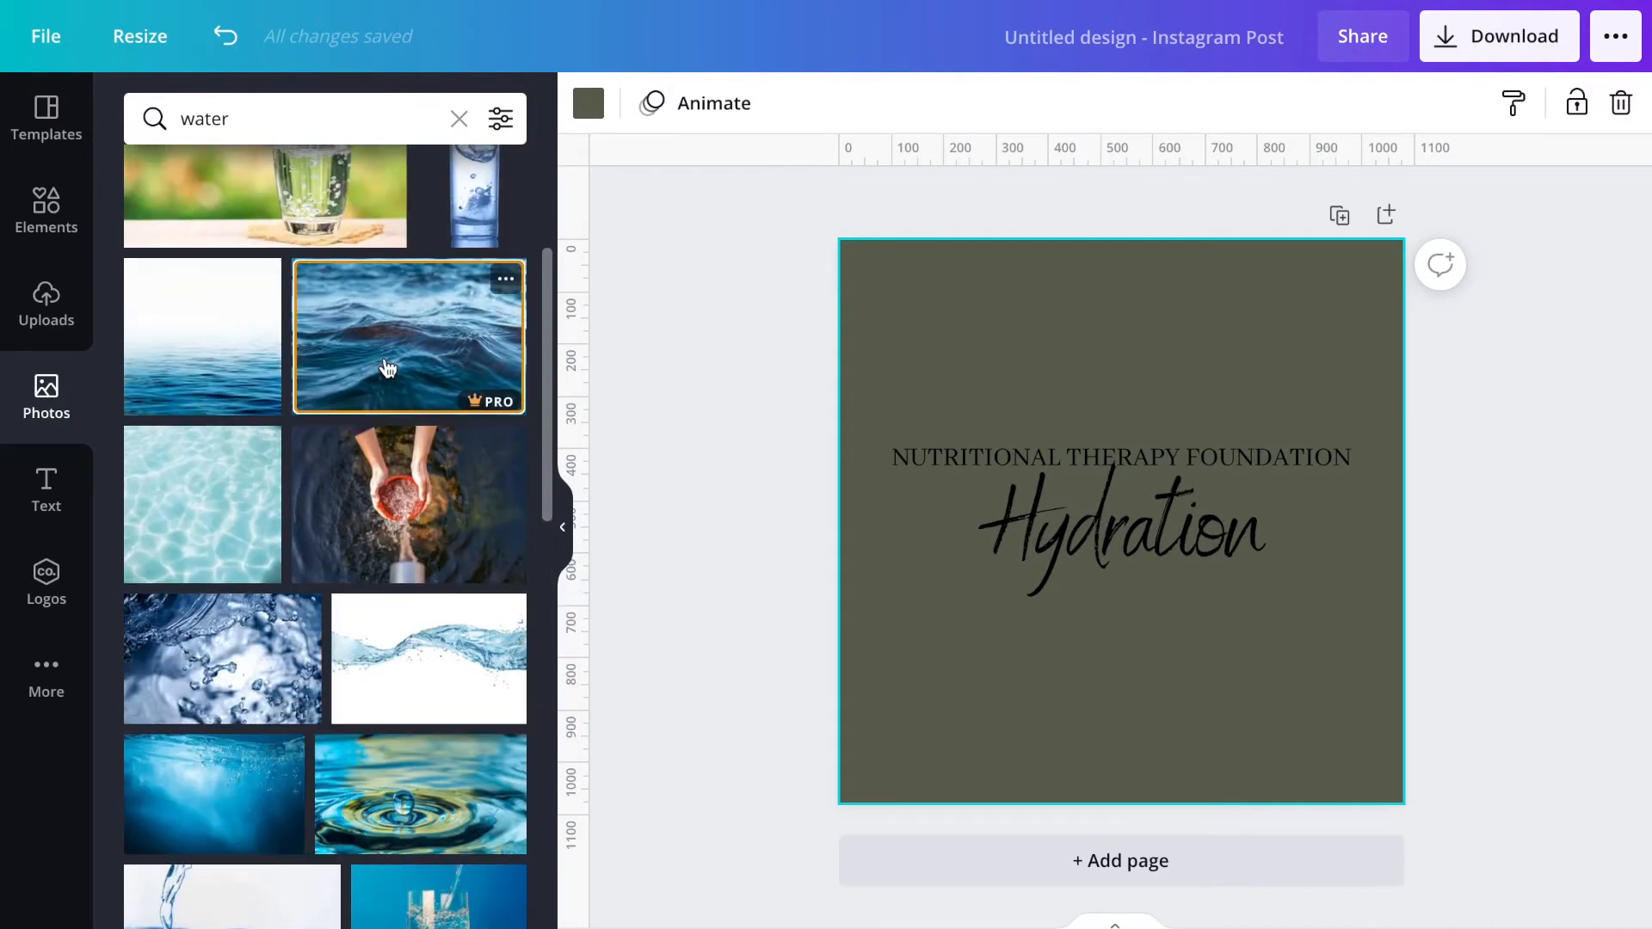
left_click(409, 336)
right_click(1016, 616)
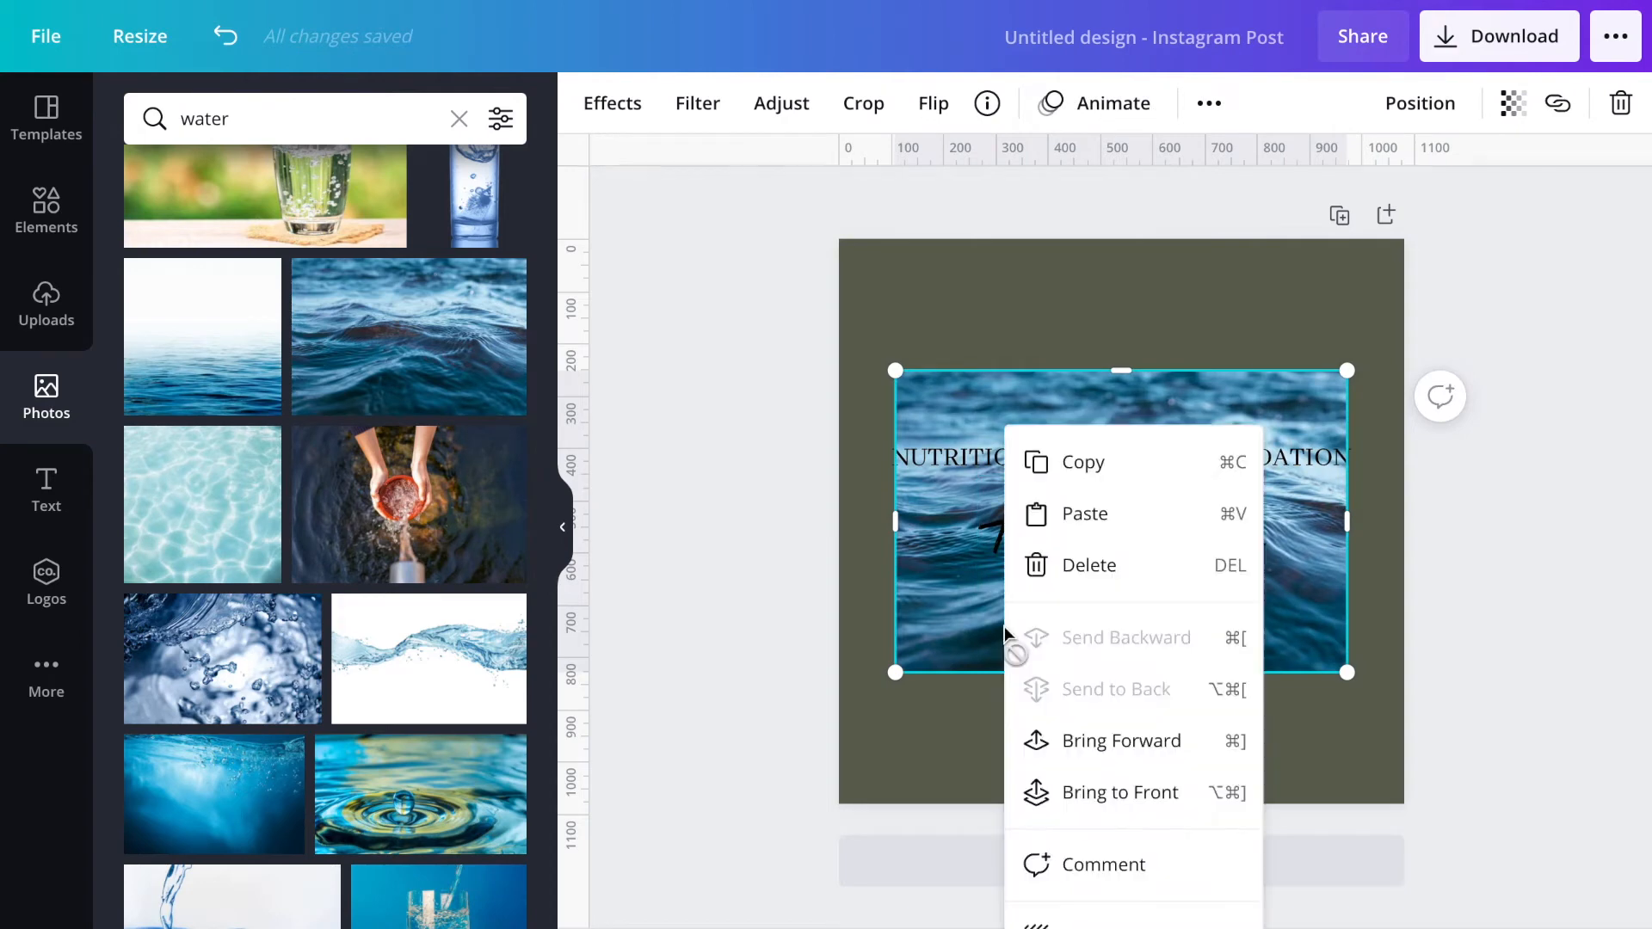
left_click(1101, 921)
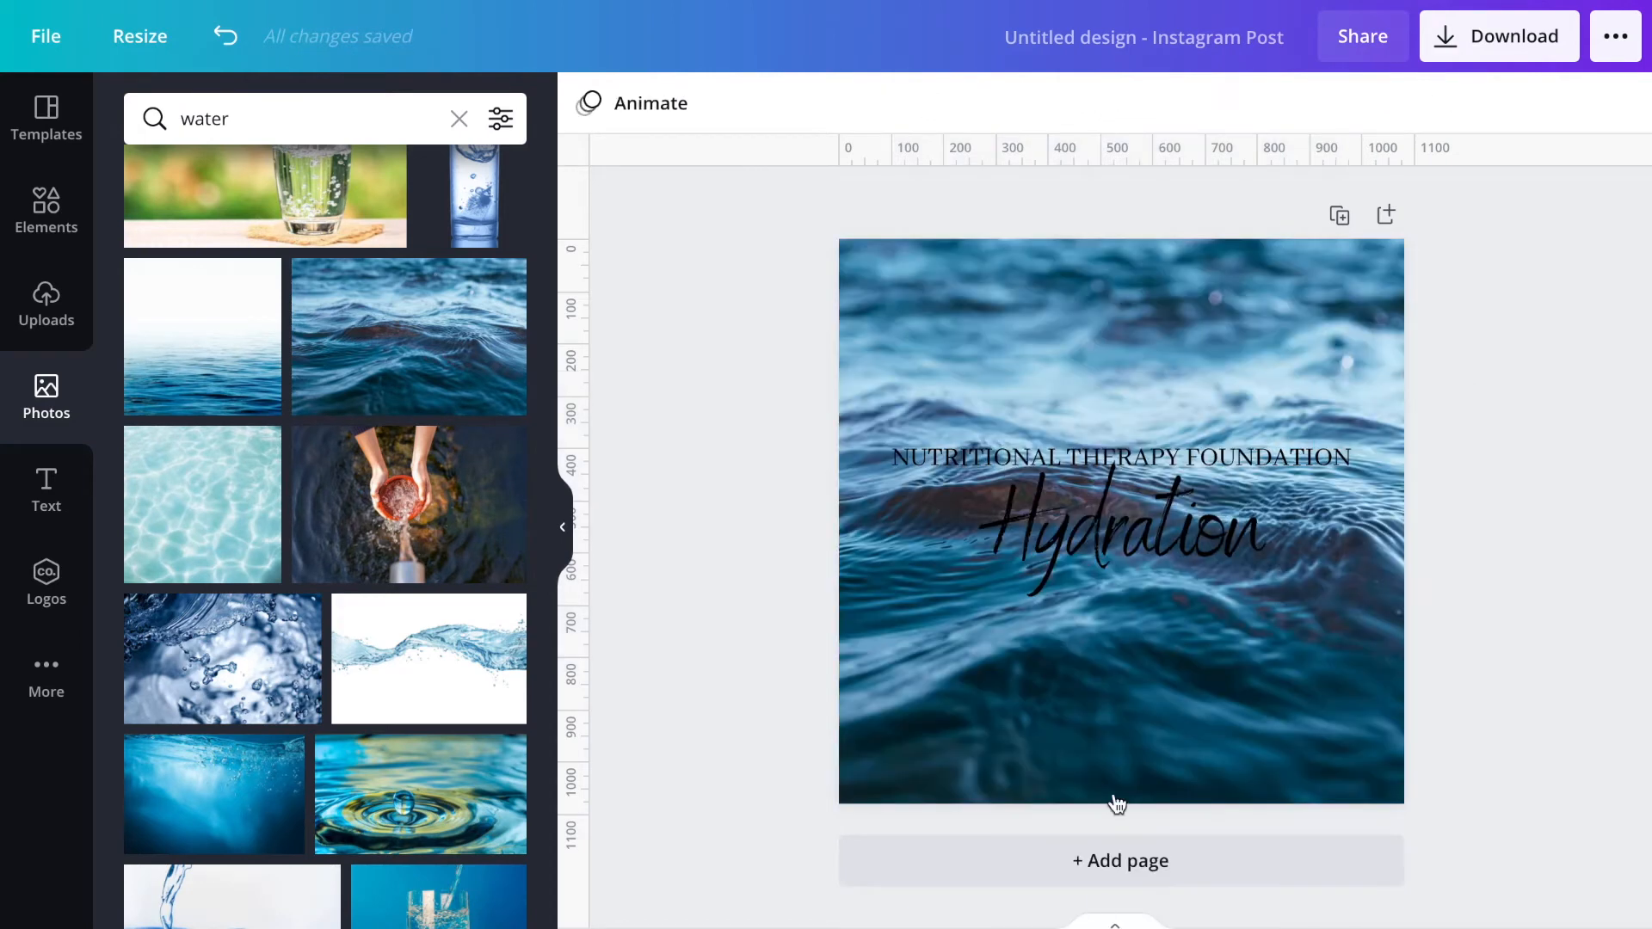
- Change the text colour of both title lines to white
left_click_drag(695, 394, 1307, 660)
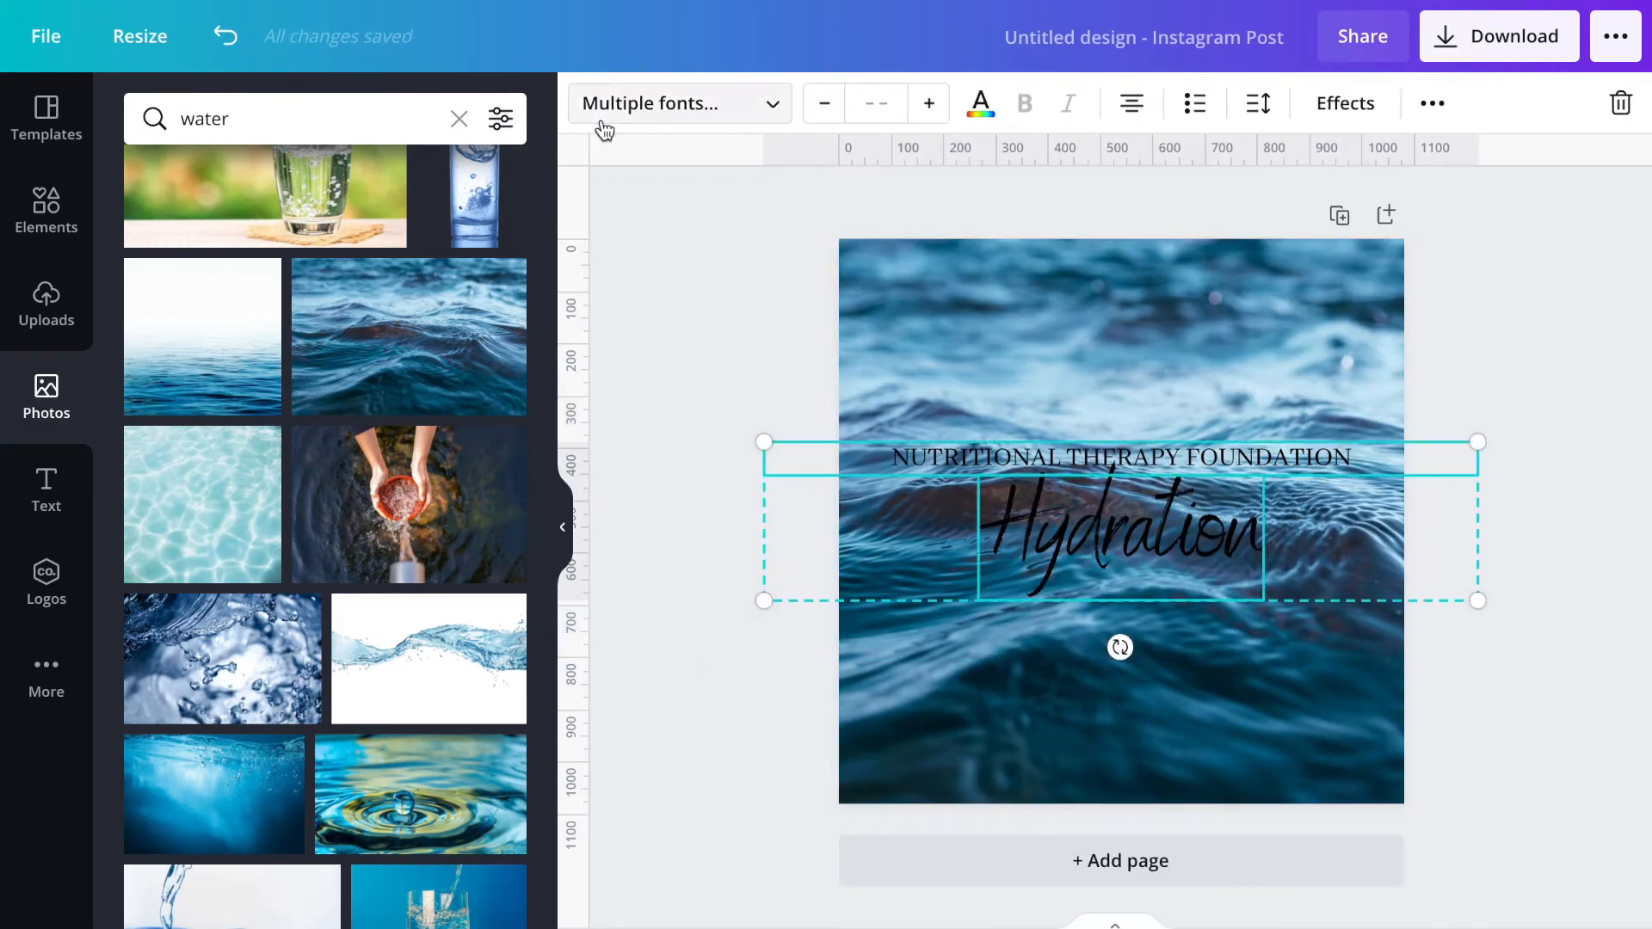
left_click(980, 103)
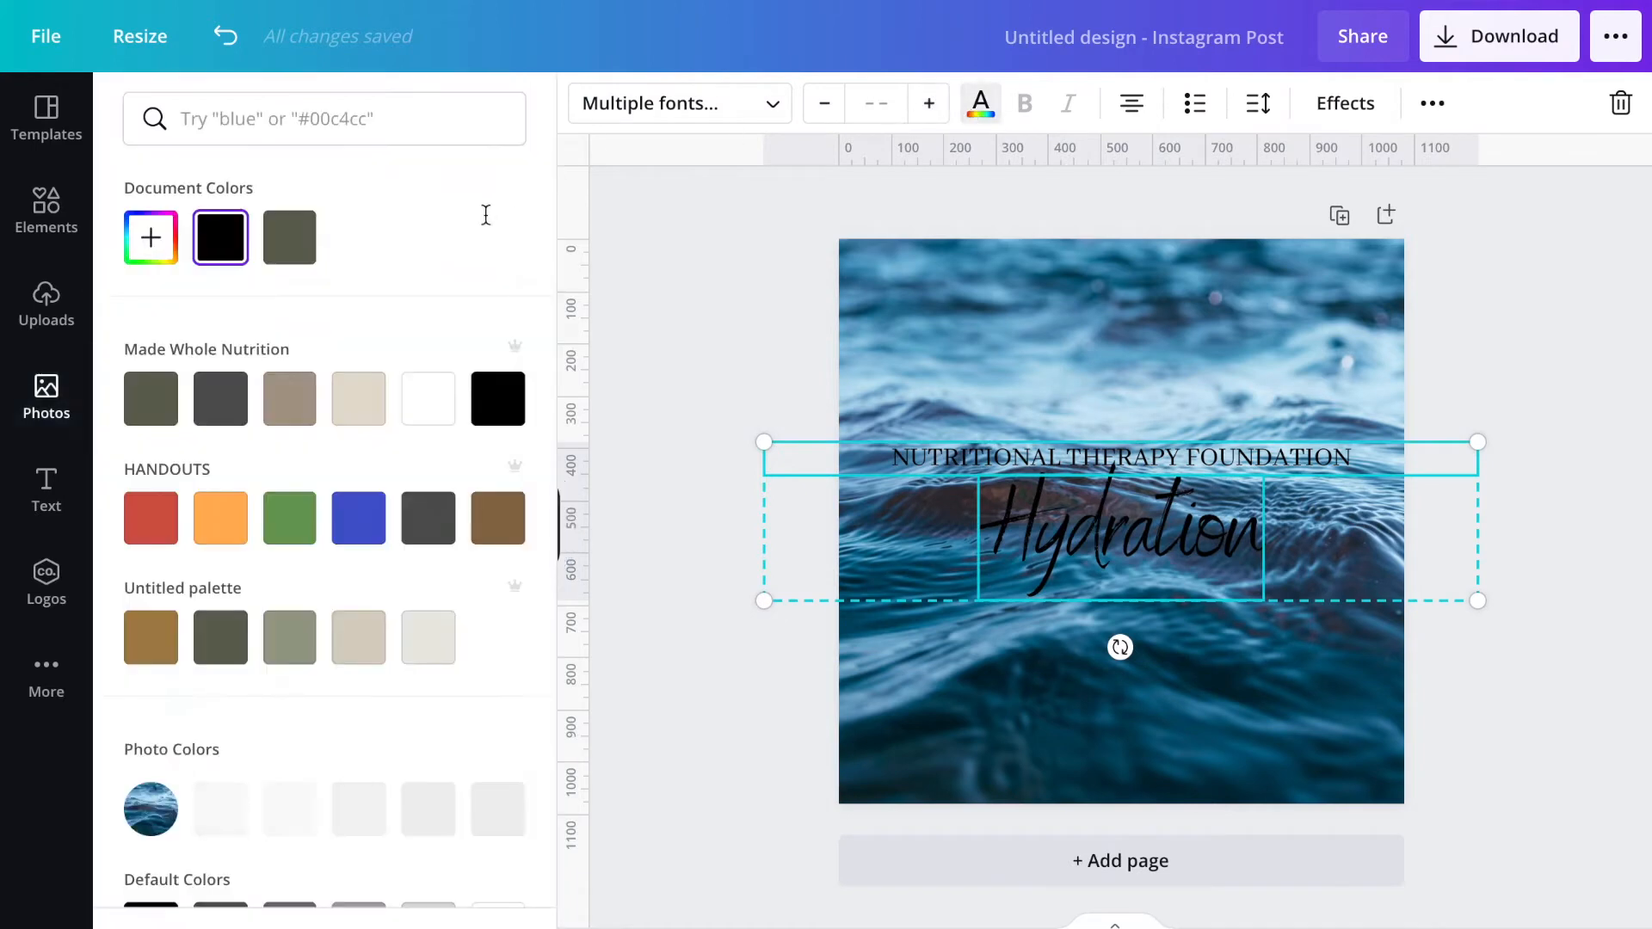
left_click(413, 408)
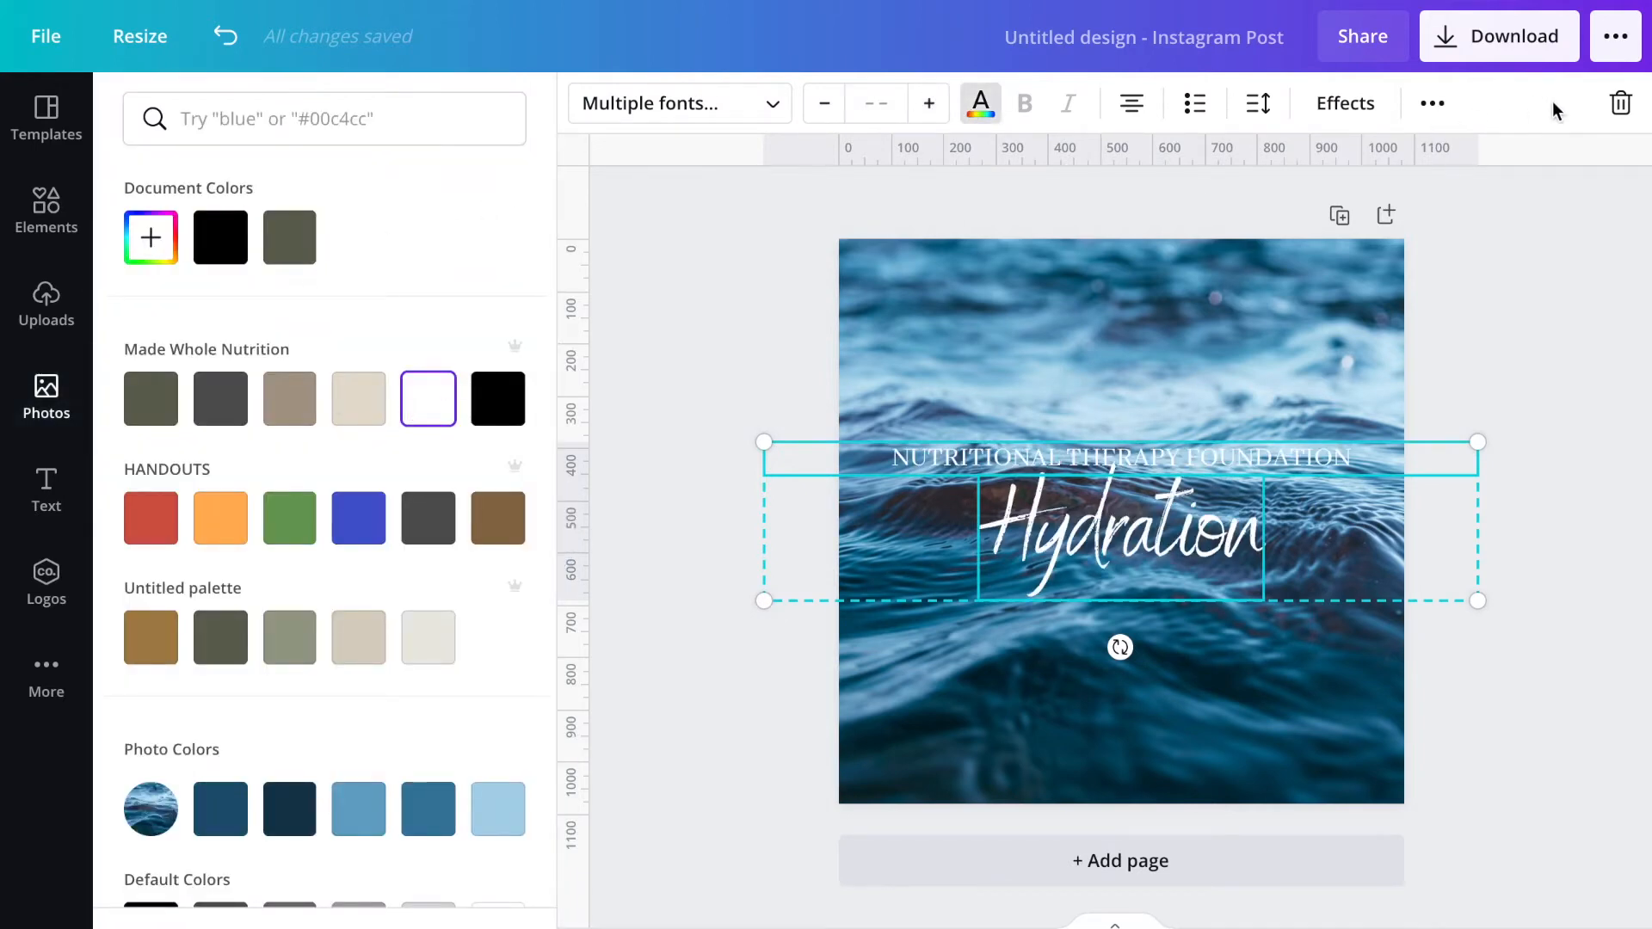
key("Escape")
left_click(1512, 404)
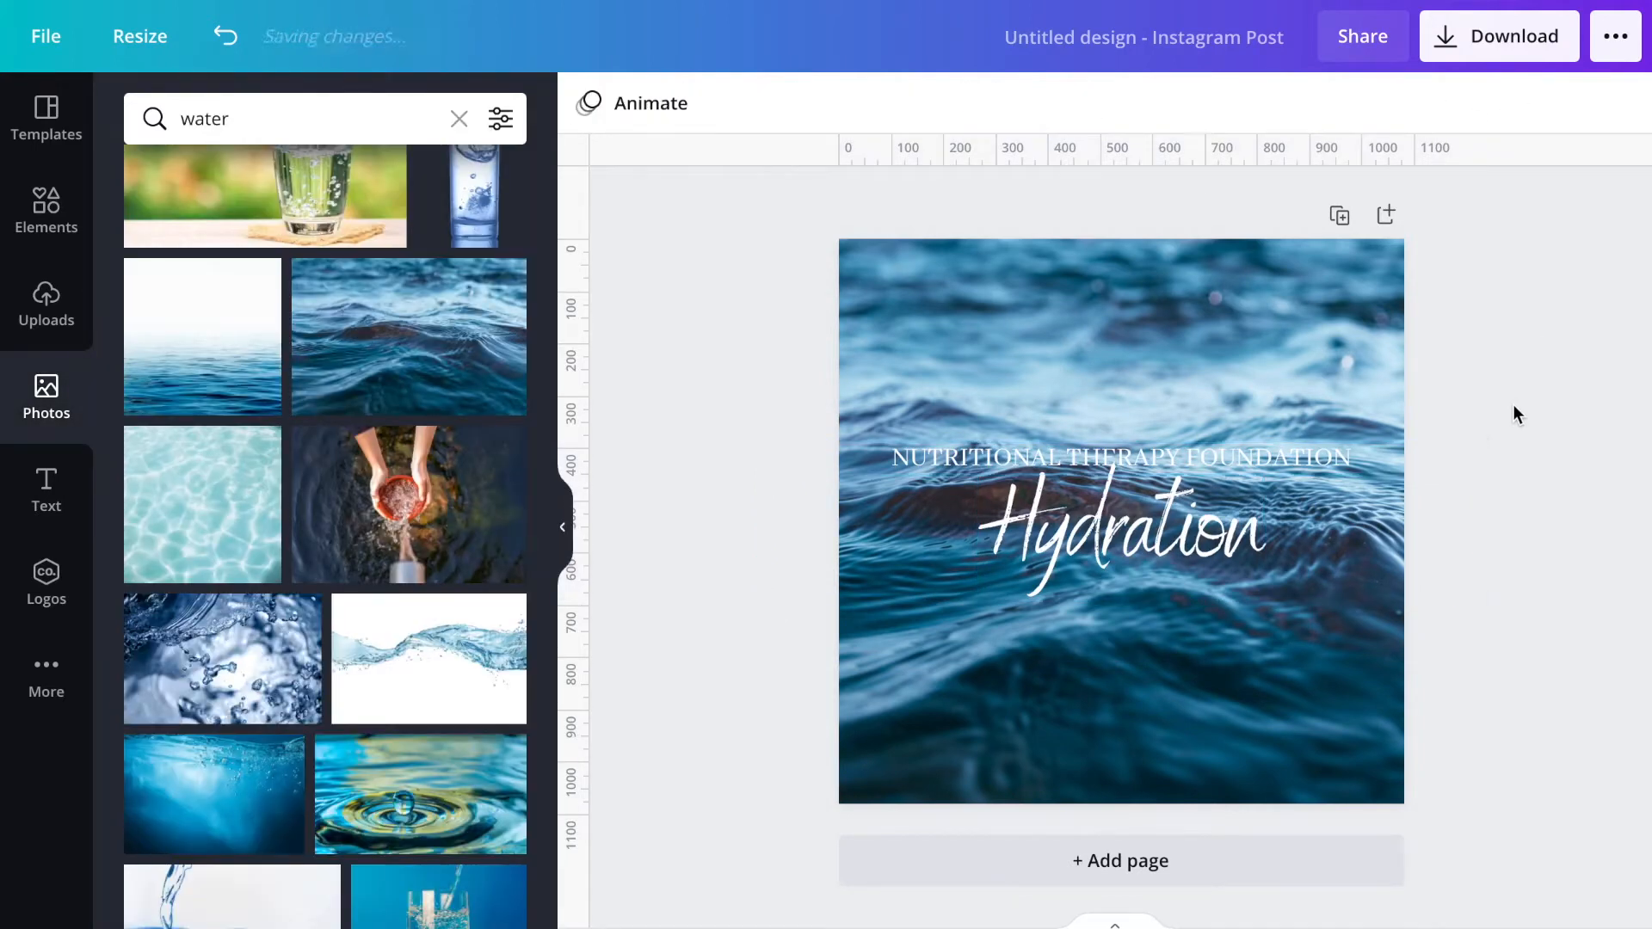
- Set the background photo's transparency to 60
left_click(1271, 300)
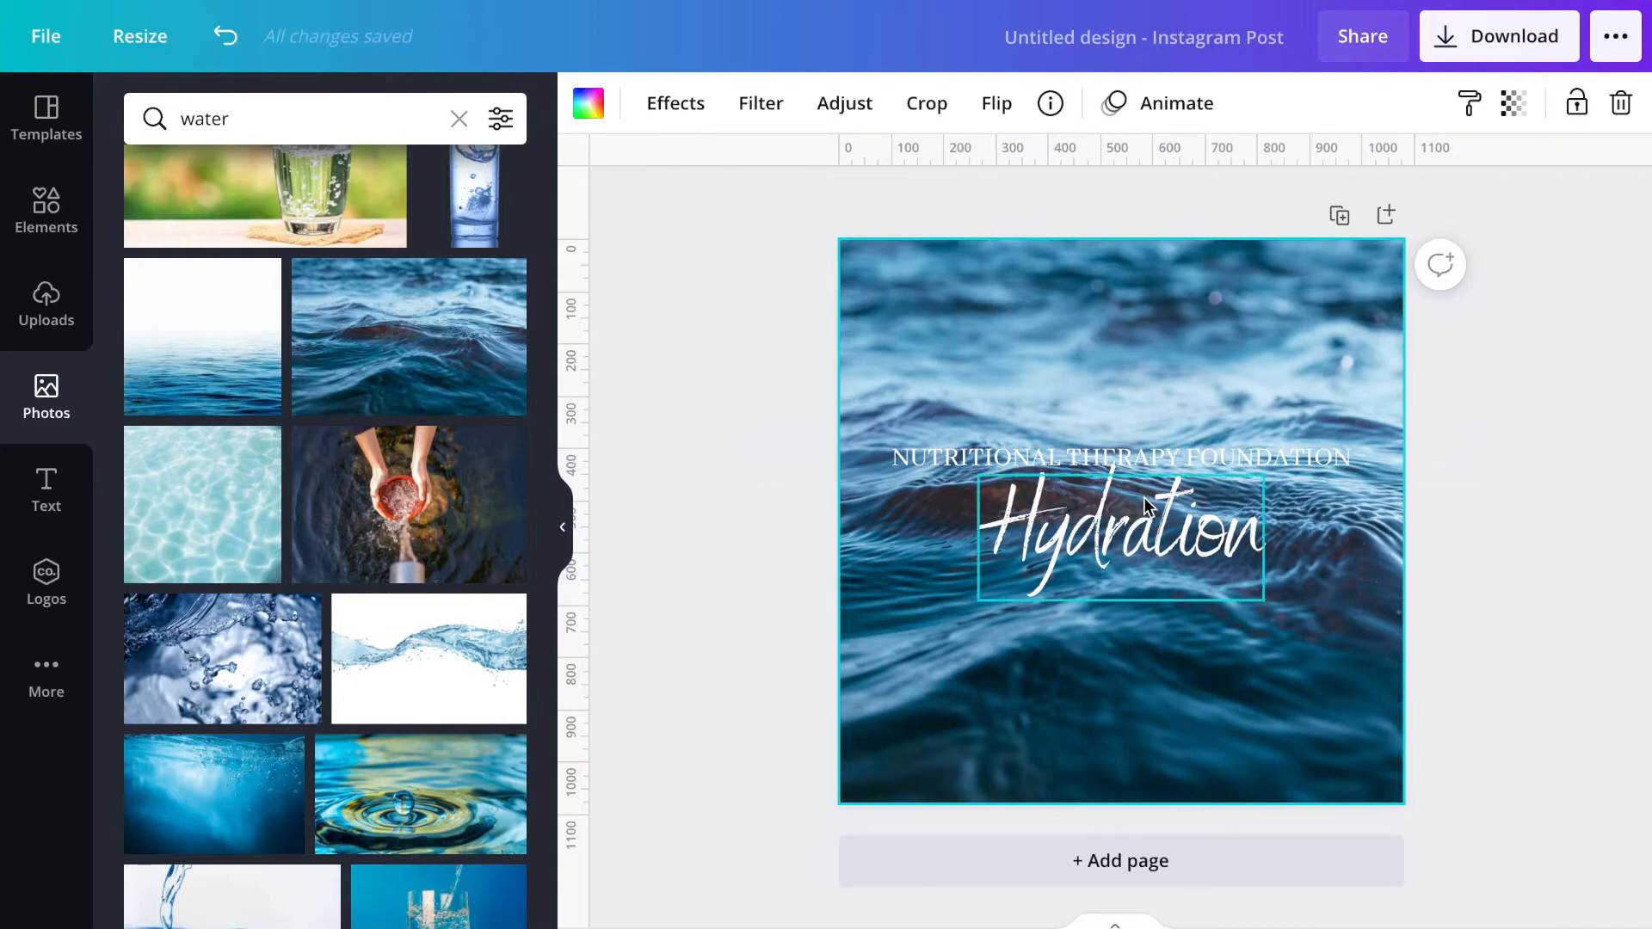
left_click(1518, 104)
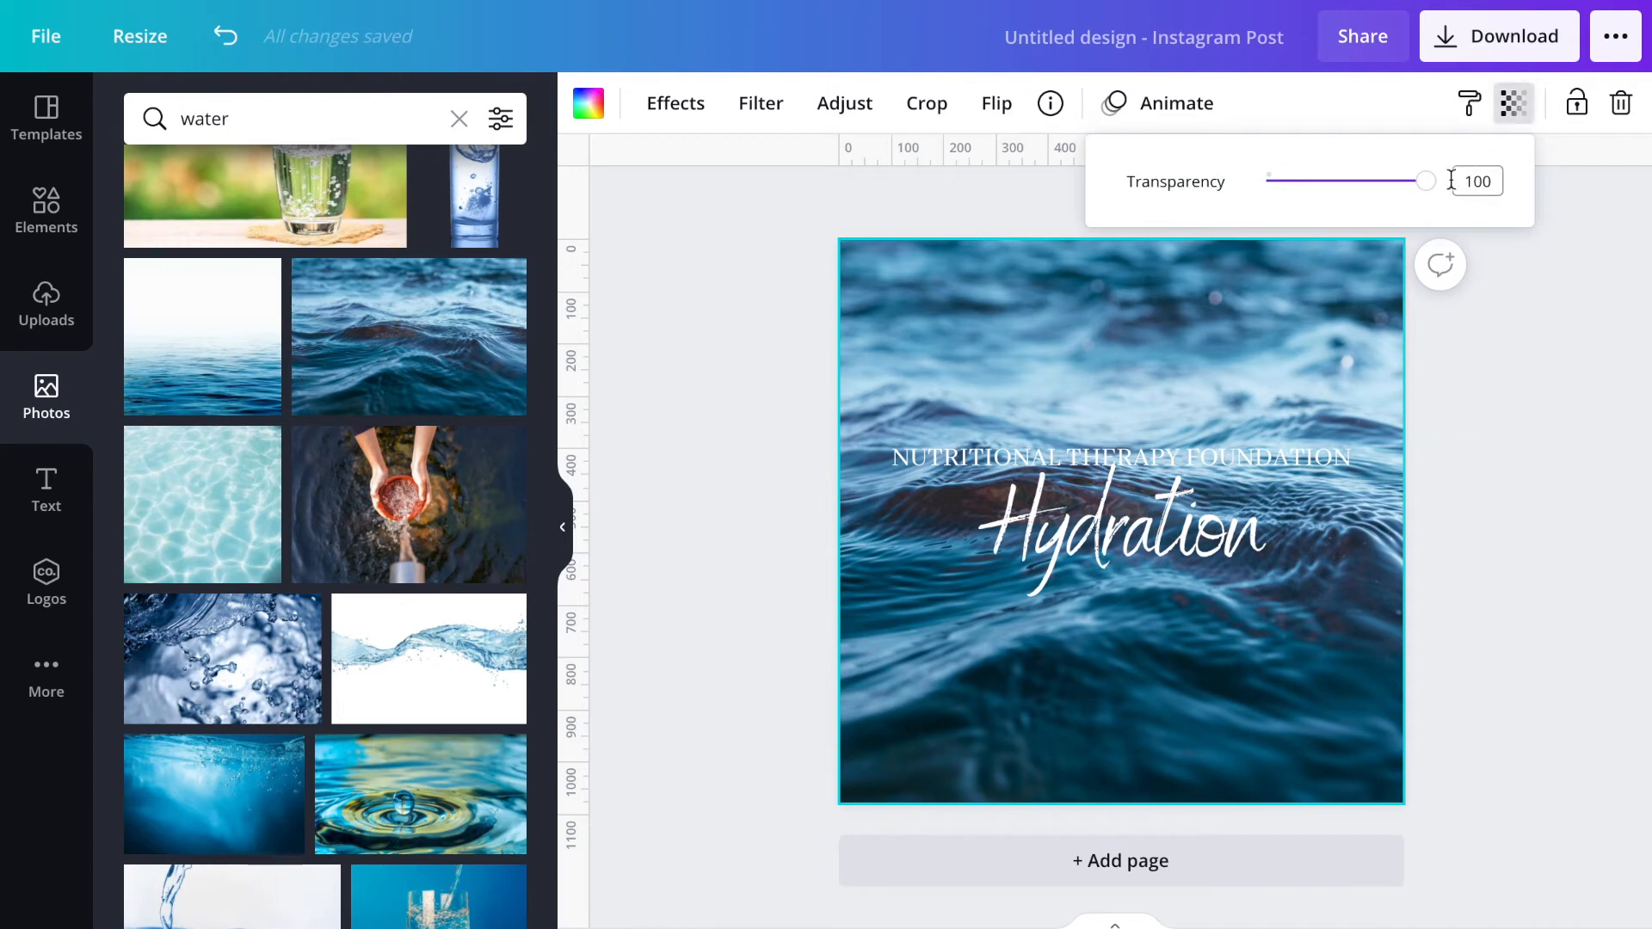
left_click(1488, 183)
type("60")
key("Return")
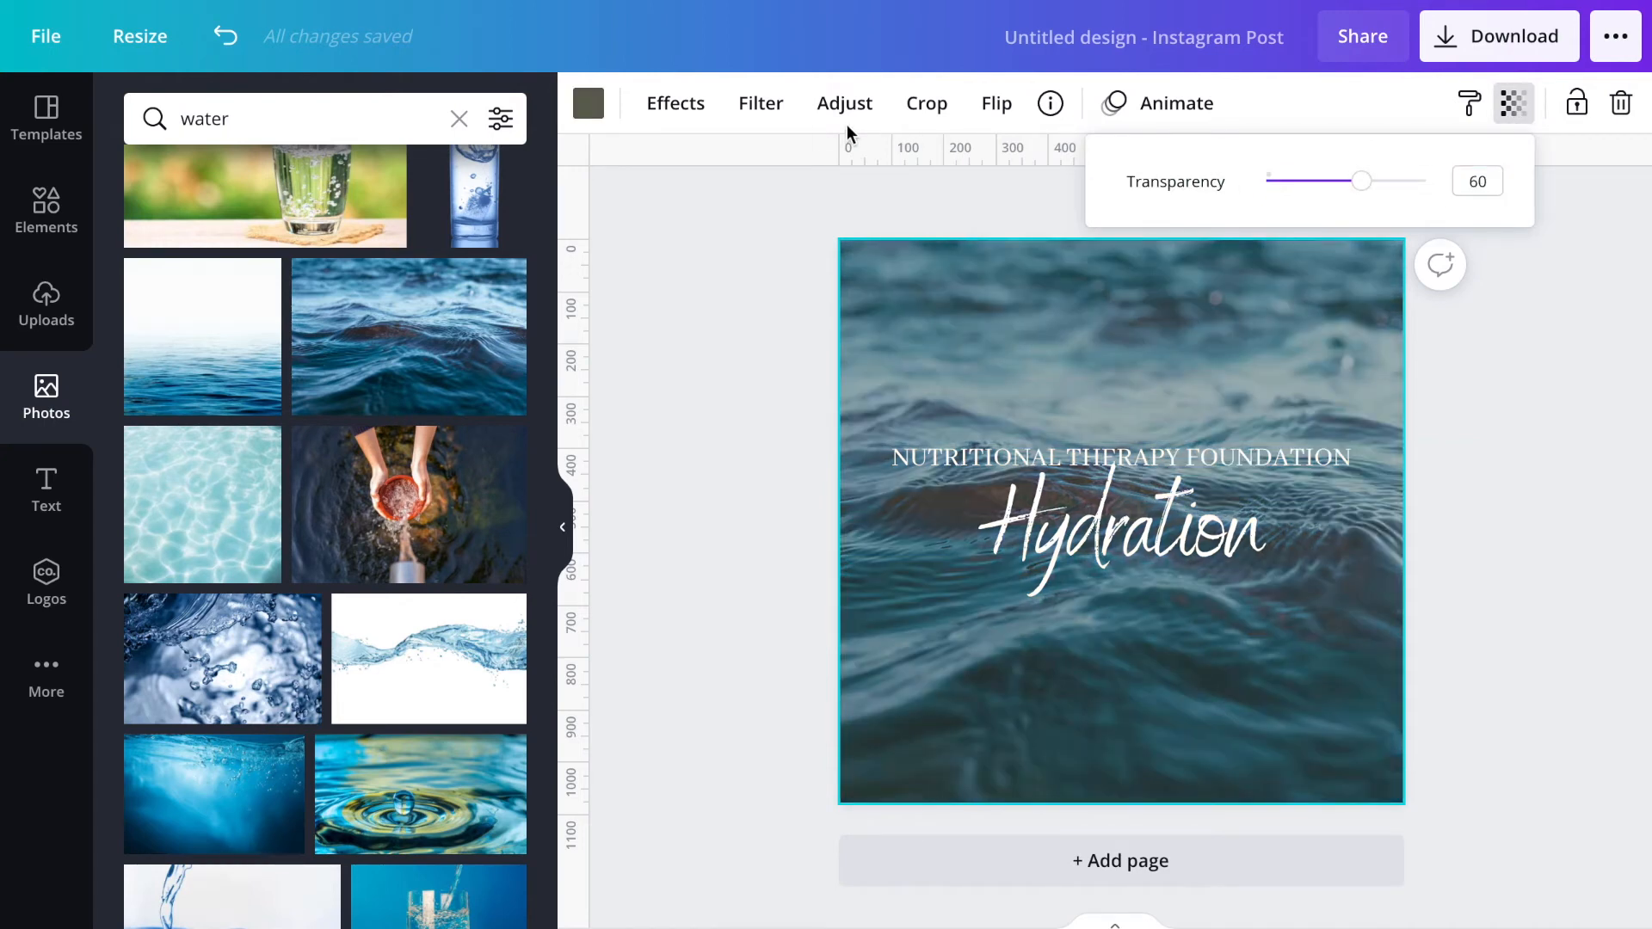
- Change the background colour behind the photo to the dark navy from its photo colours
left_click(588, 103)
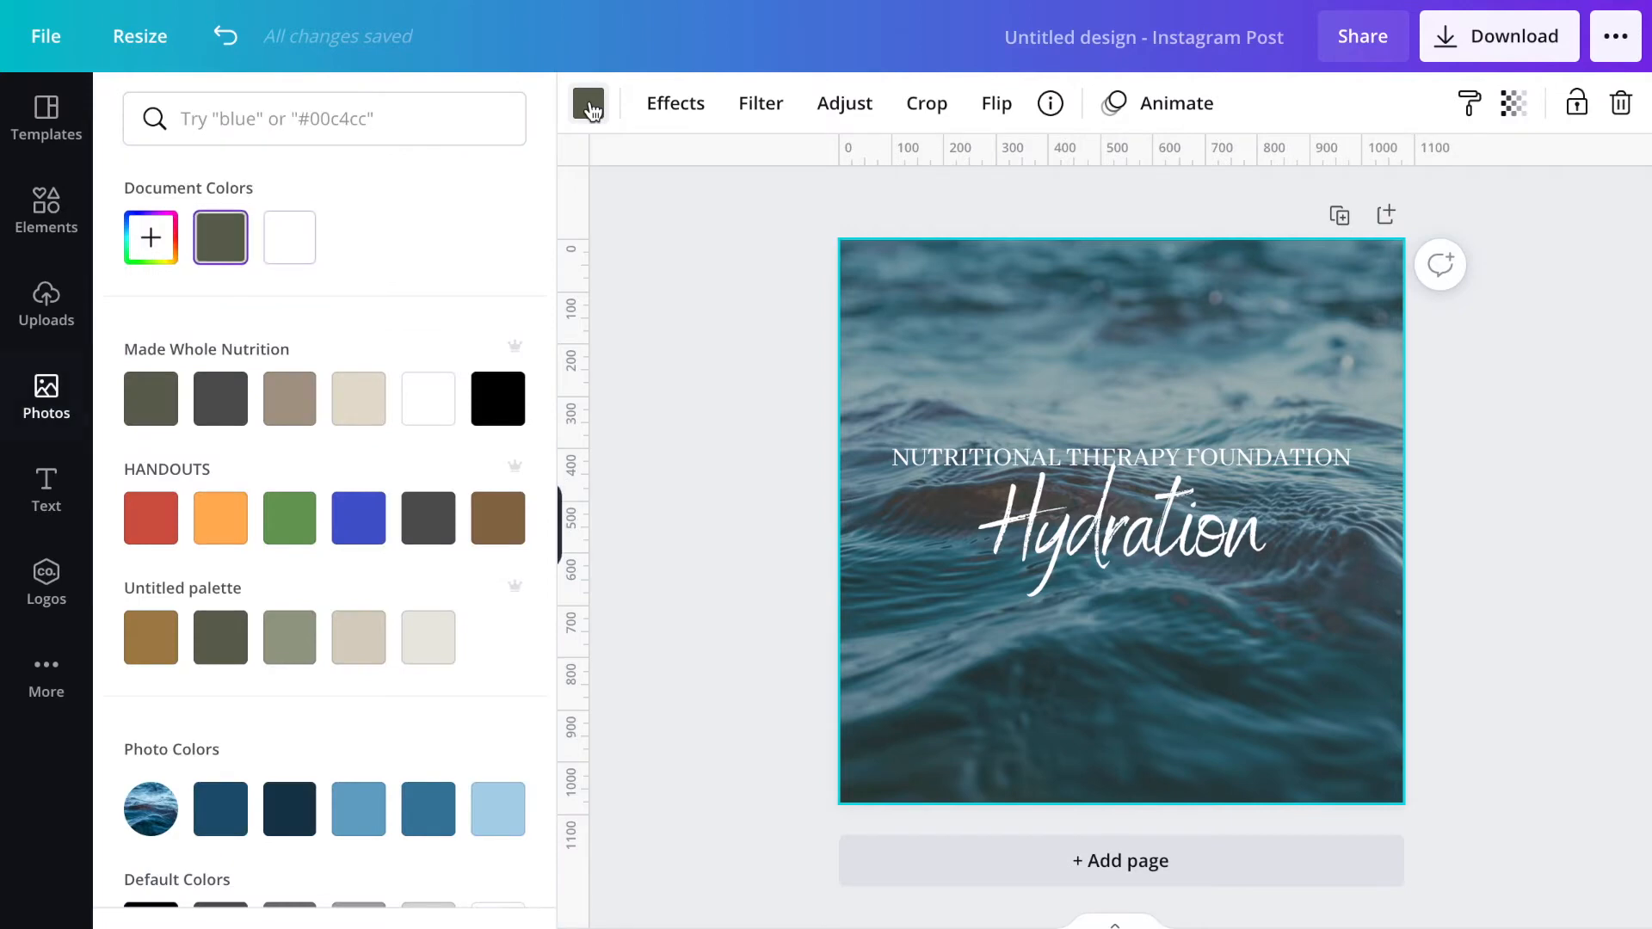
left_click(289, 809)
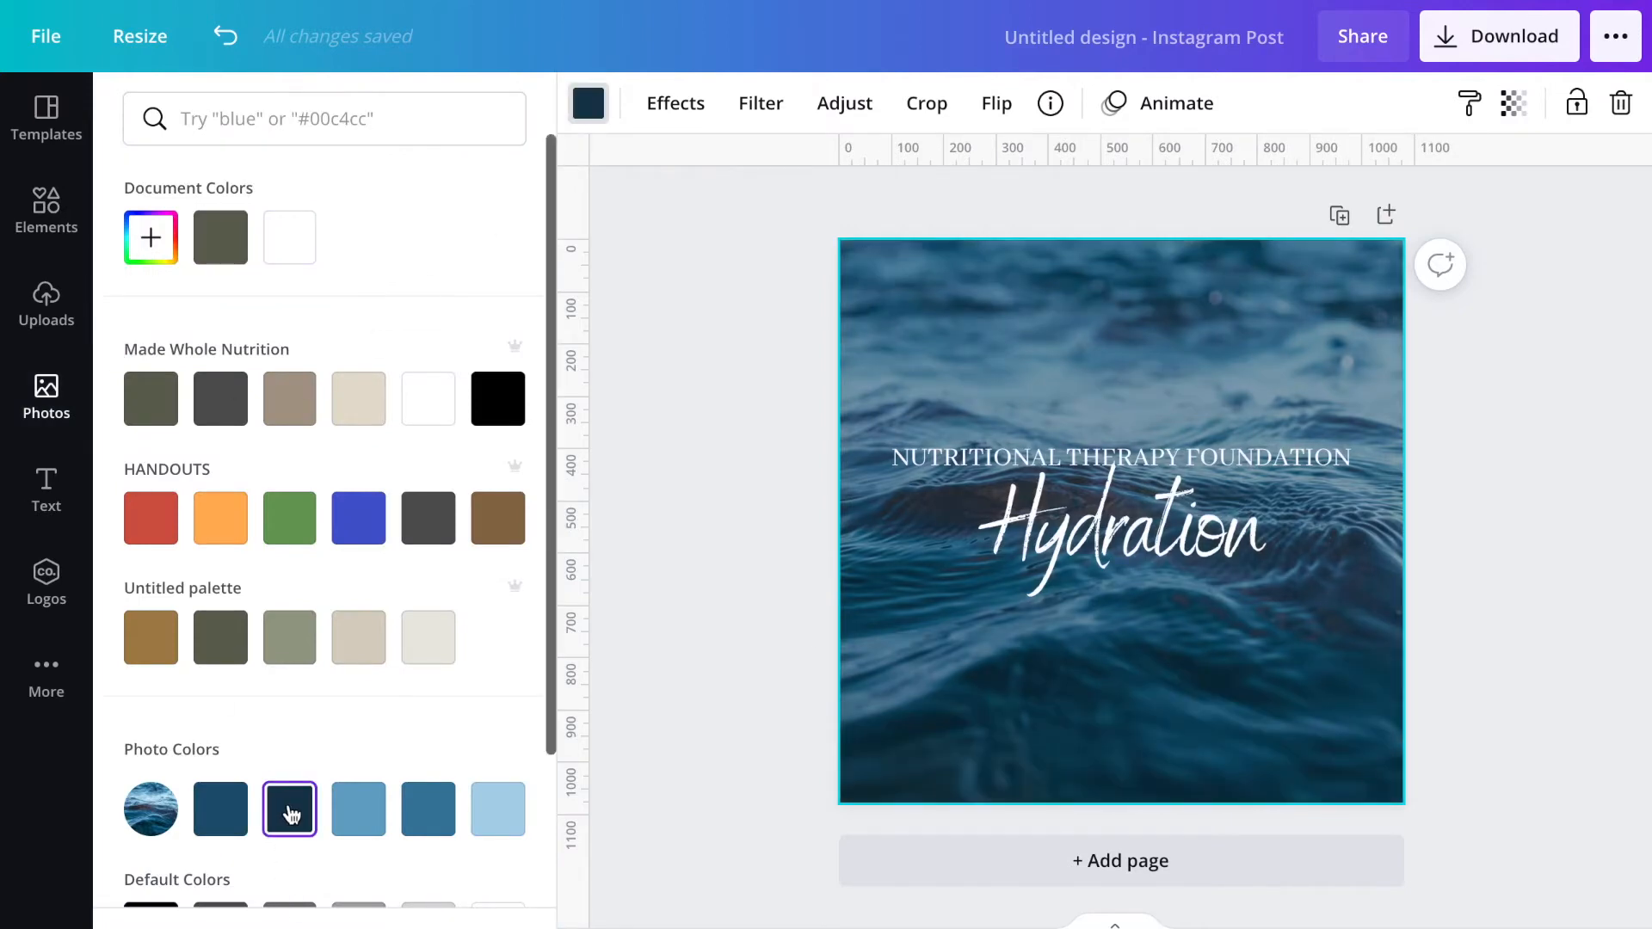
left_click(756, 451)
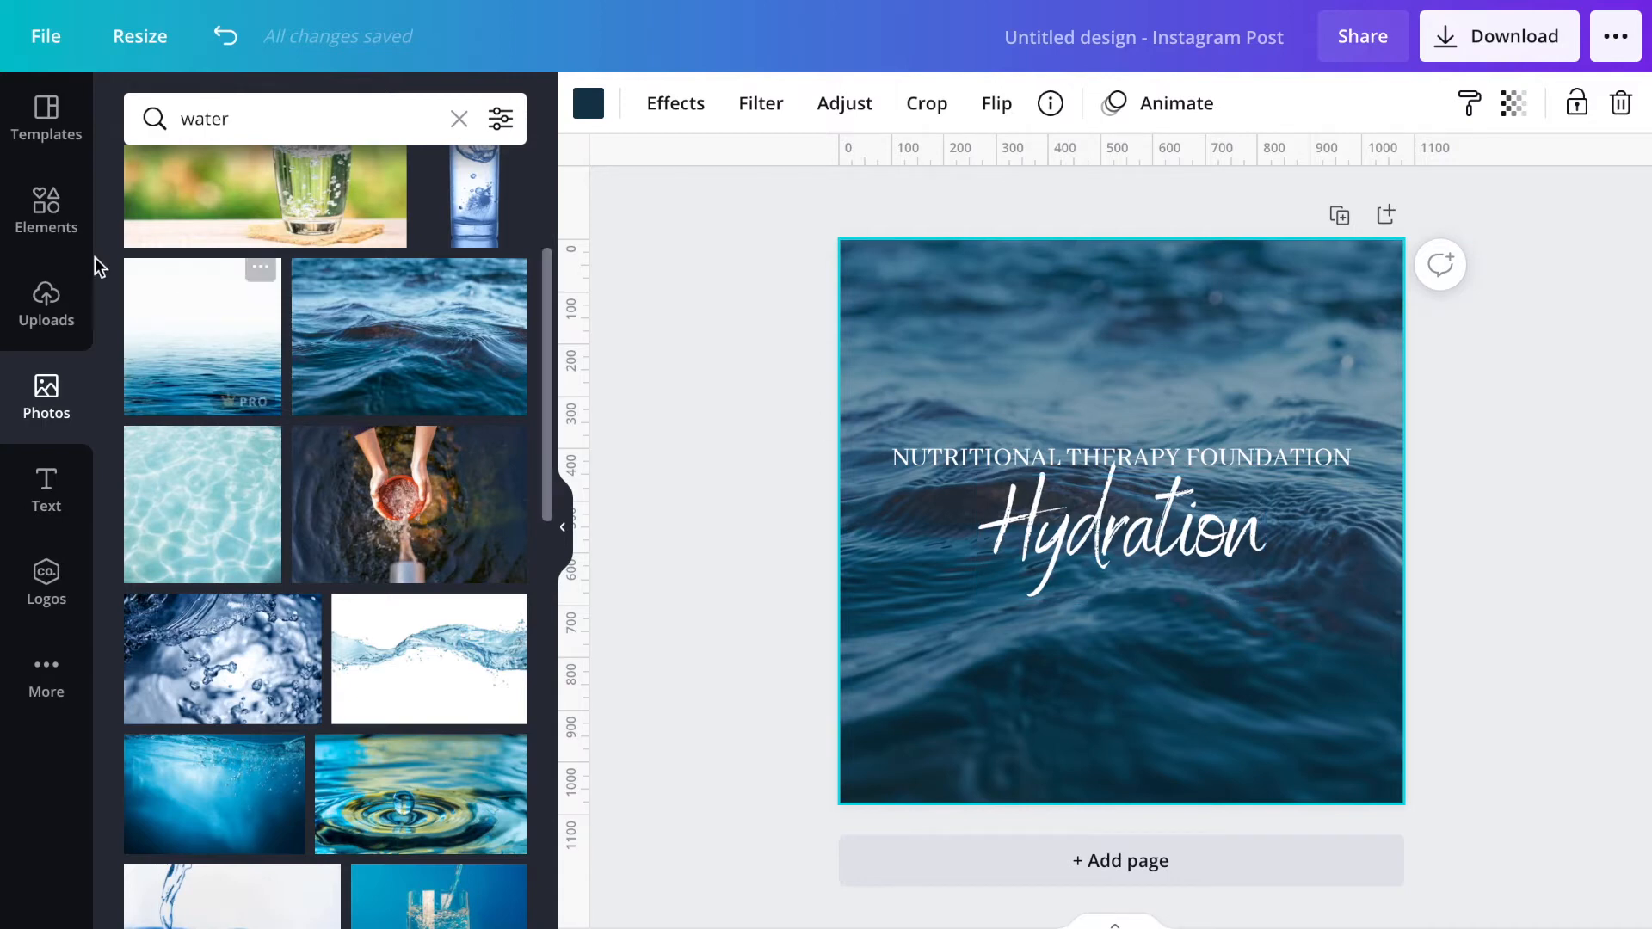
- Add a subheading reading "MADE WHOLE NUTRITION" centred near the lower edge of the Hydration page
left_click(48, 490)
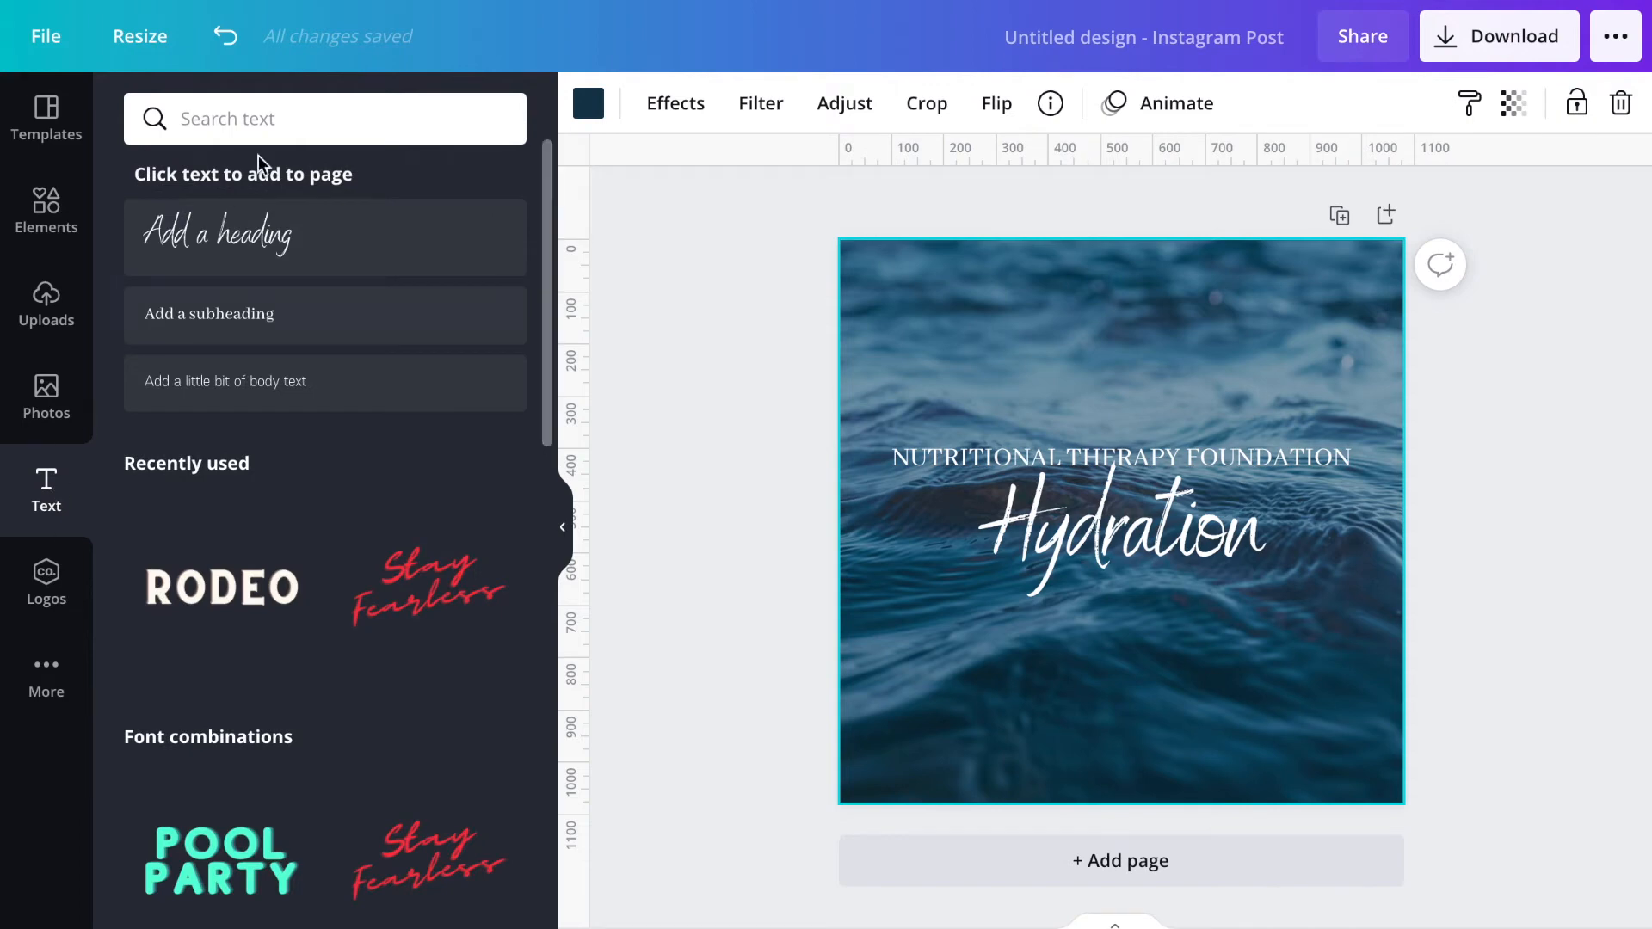
left_click(269, 310)
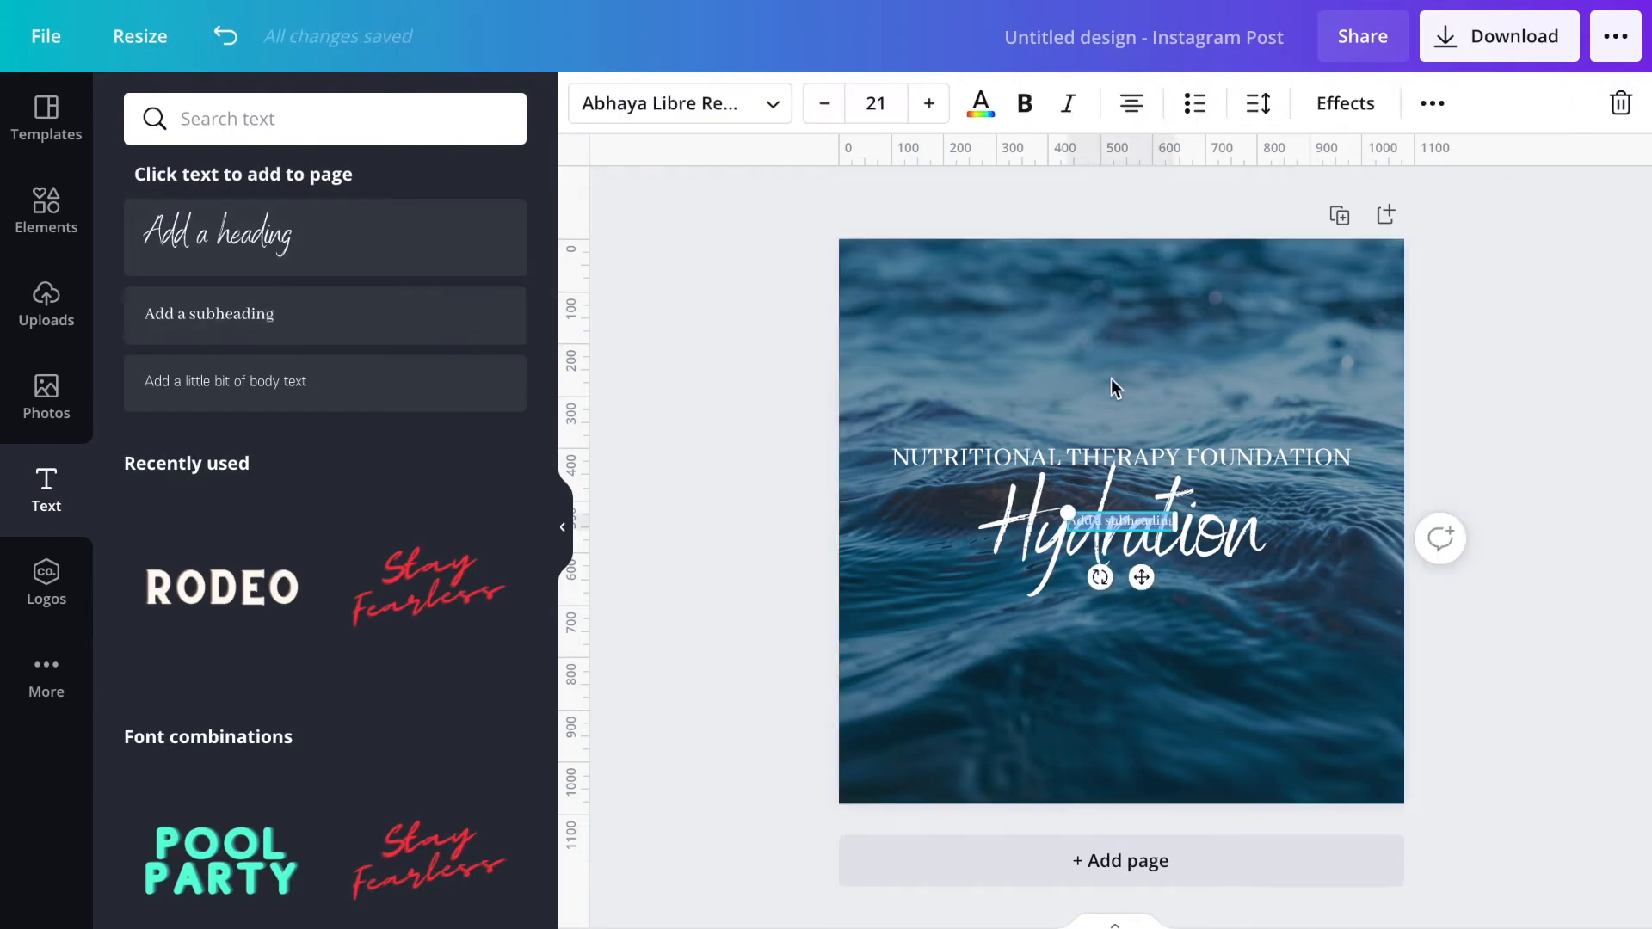
left_click_drag(1142, 578, 1139, 825)
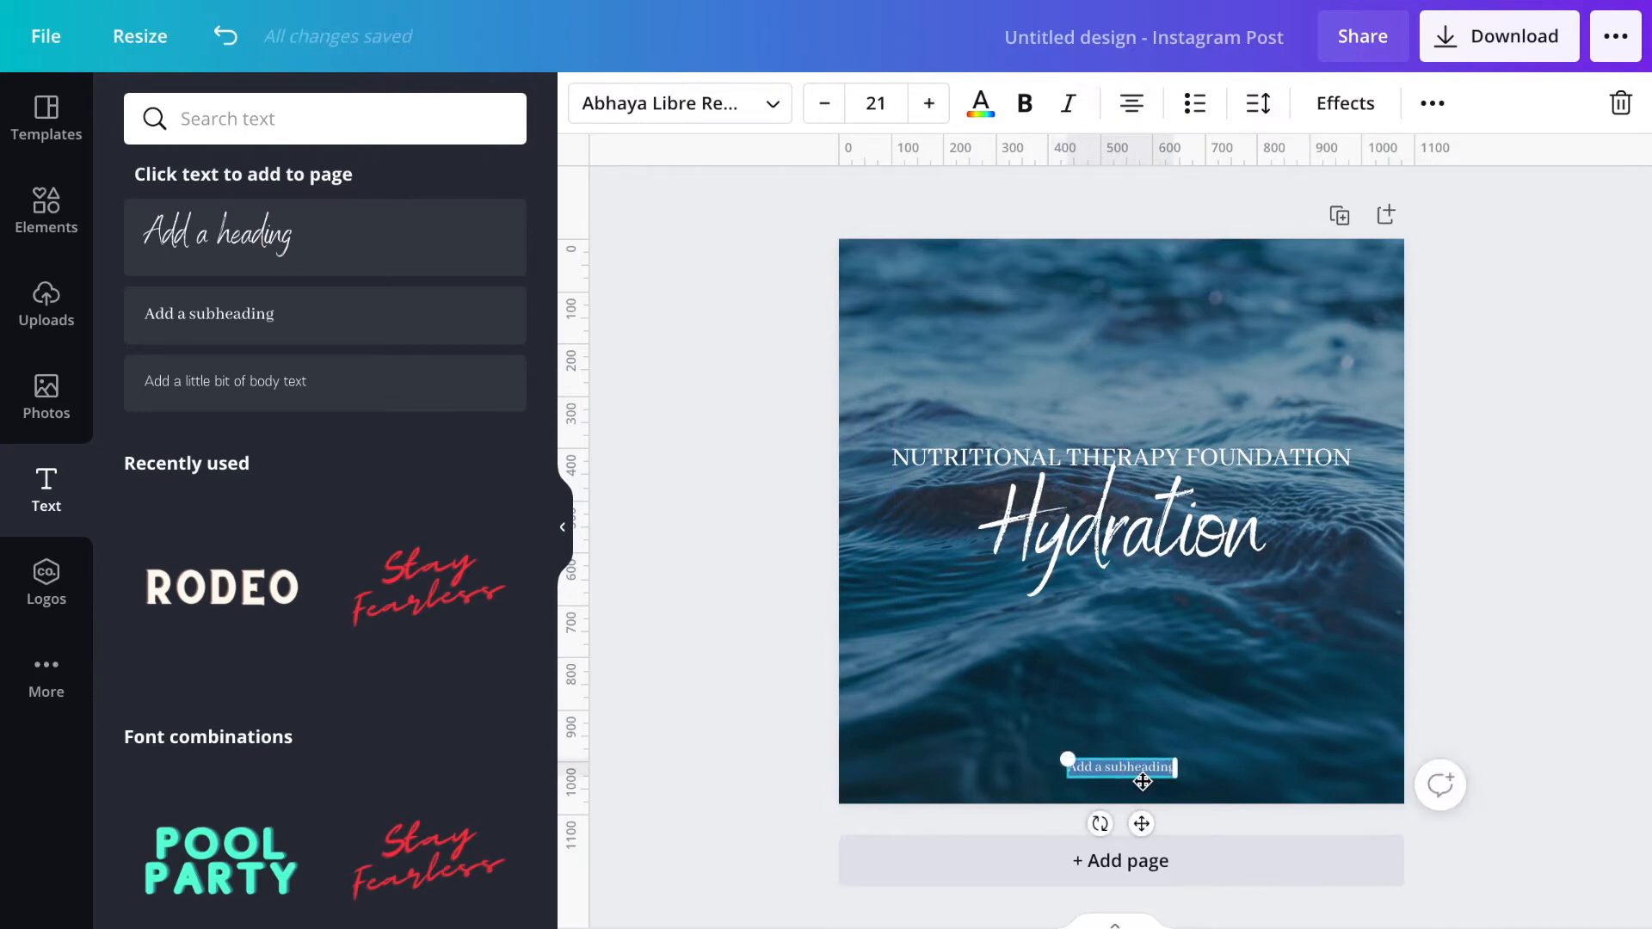
type("MADE")
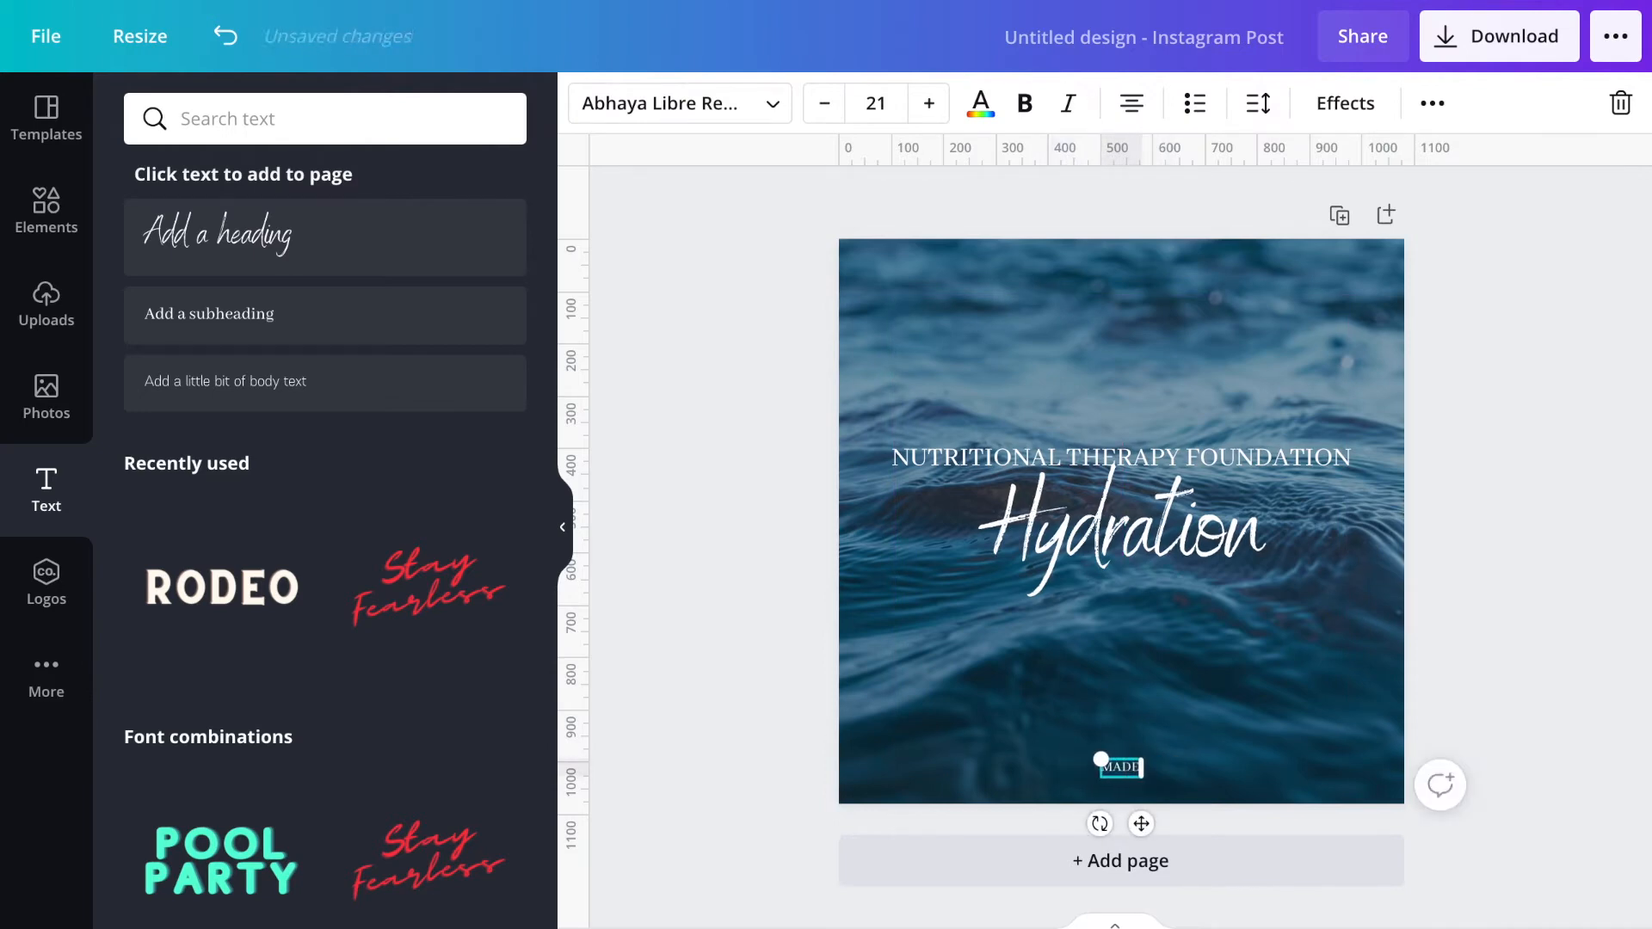
type(" WHOLE")
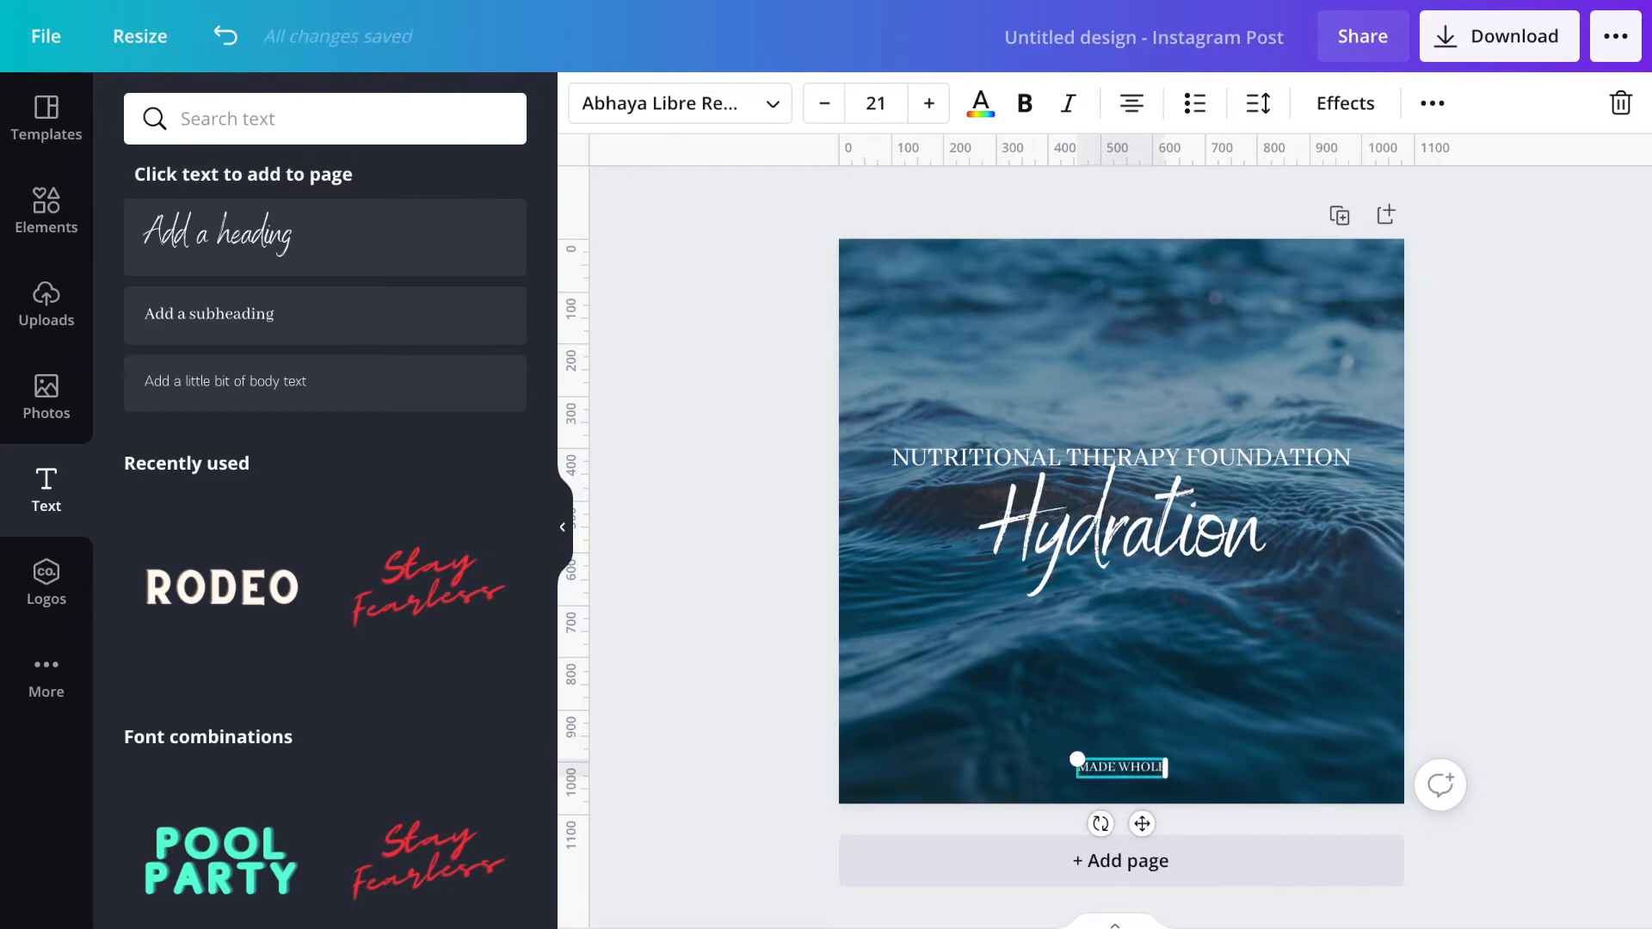
type(" NUTRITION")
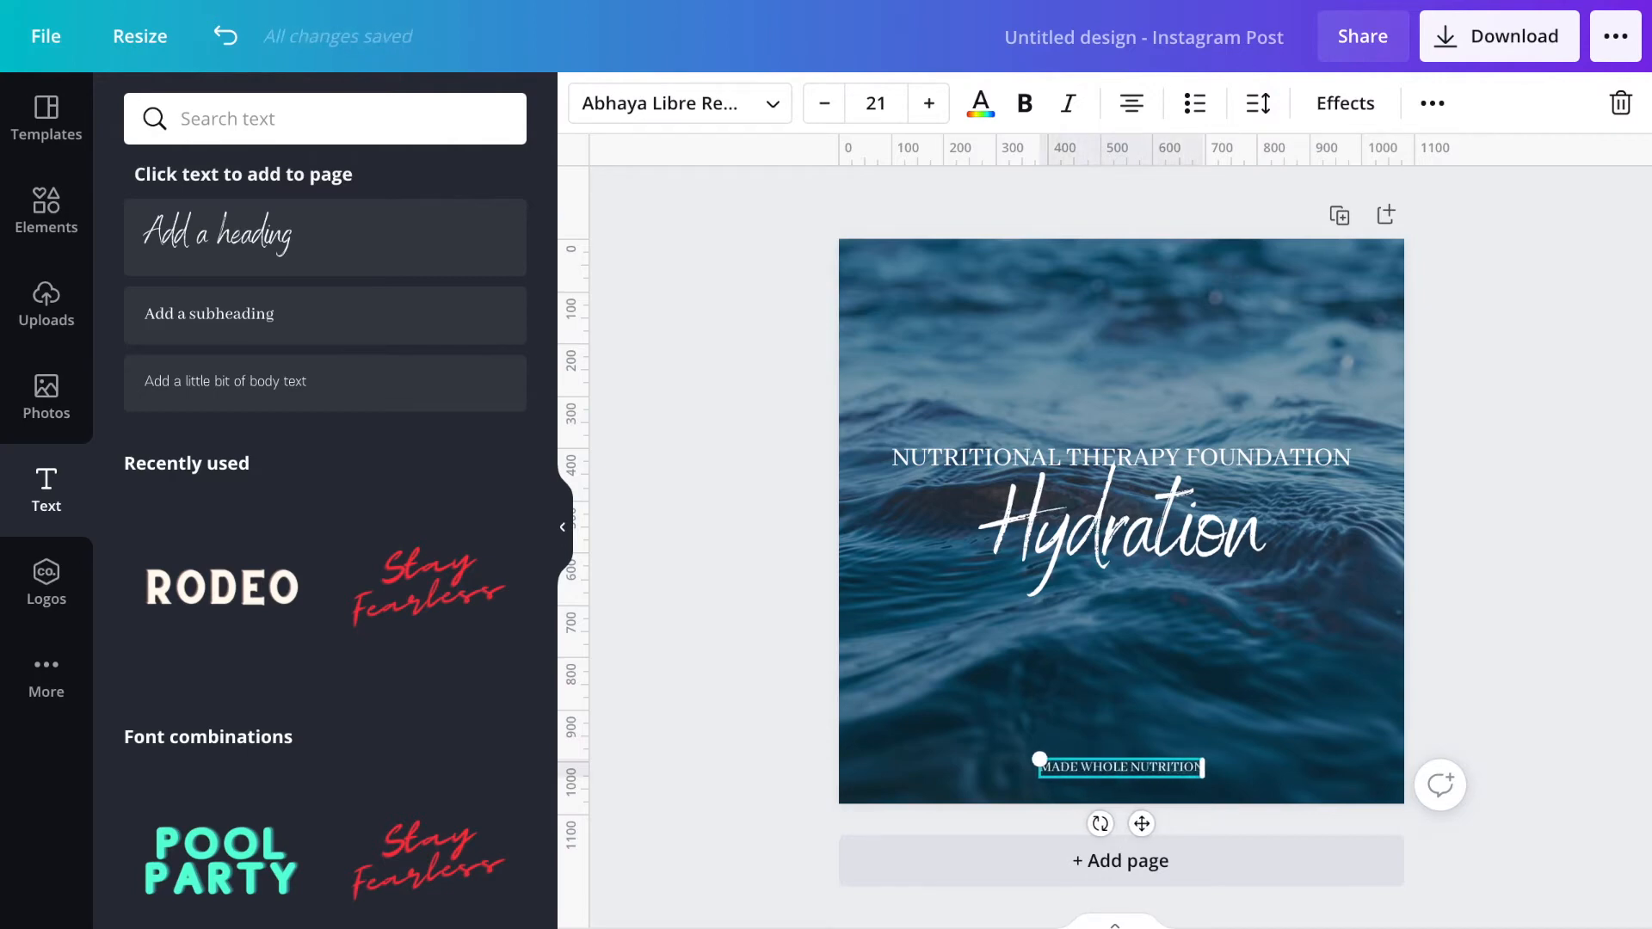
left_click(1590, 617)
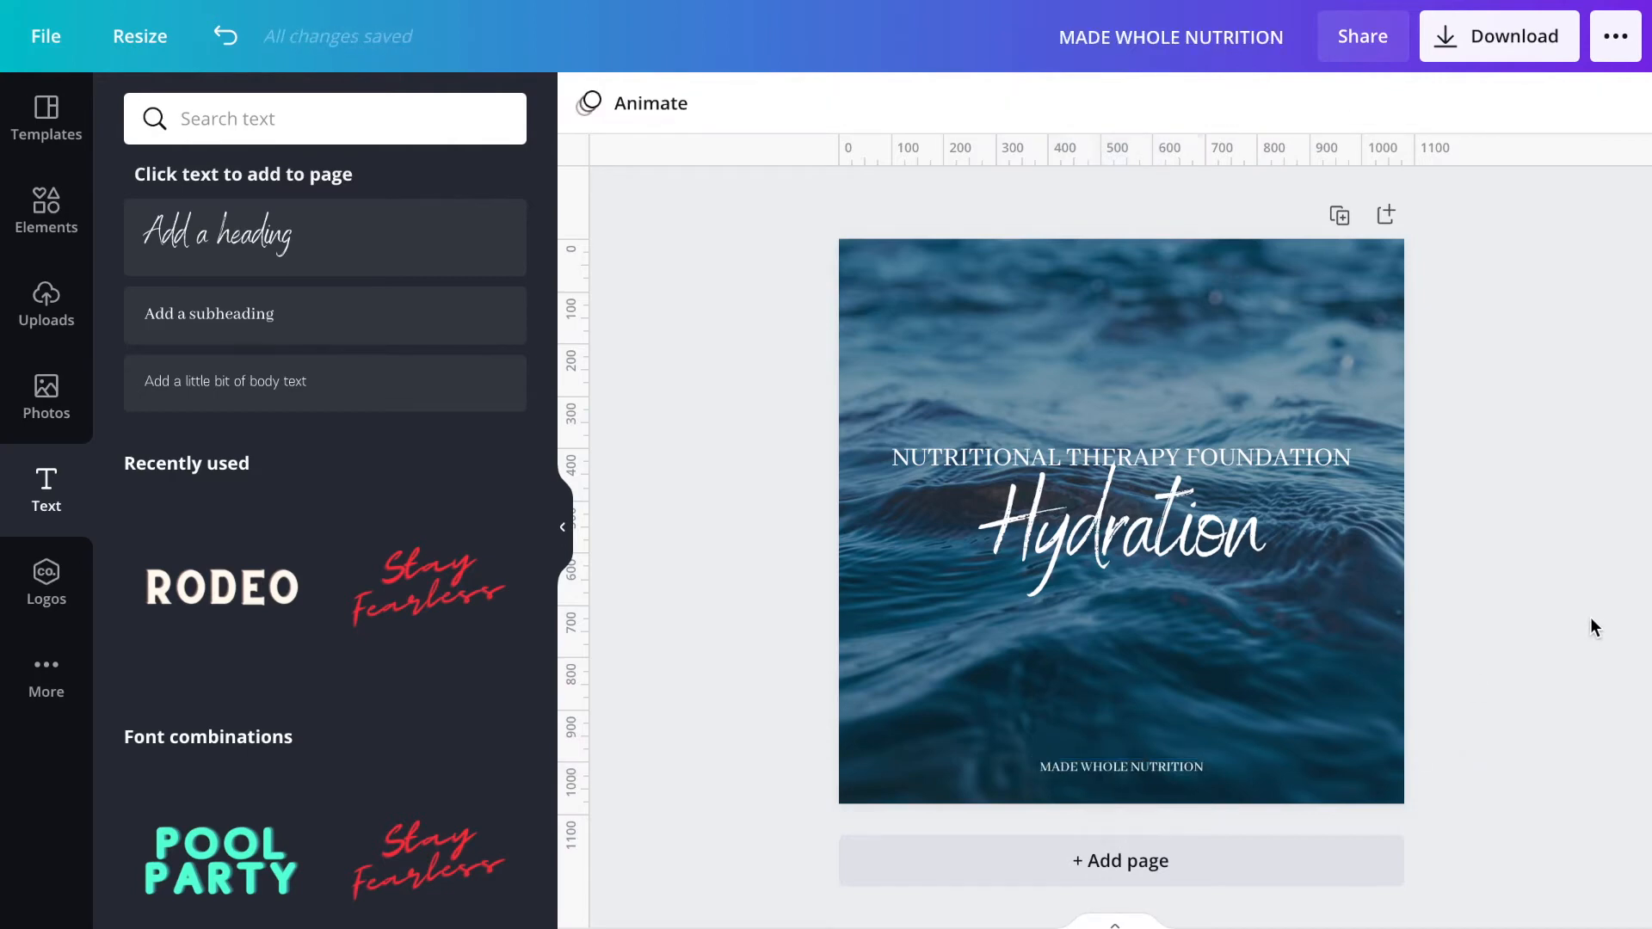
- Move the MADE WHOLE NUTRITION line slightly closer to the page's lower edge and set its font size to 25
left_click(1110, 771)
left_click_drag(1110, 769, 1114, 778)
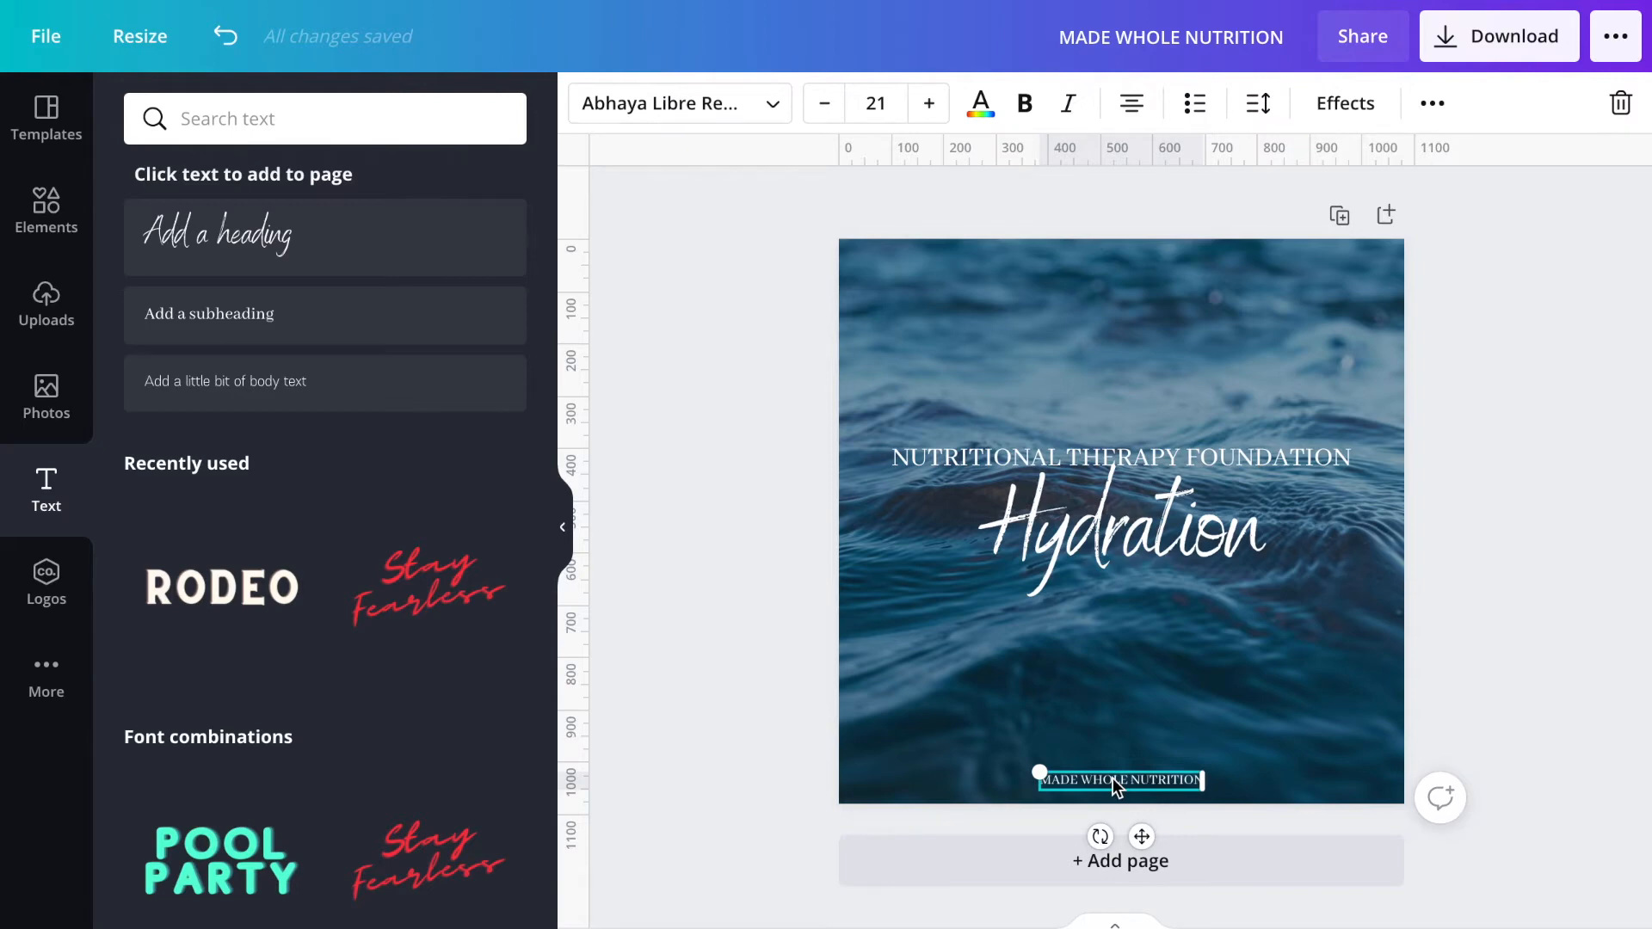
left_click(1167, 786)
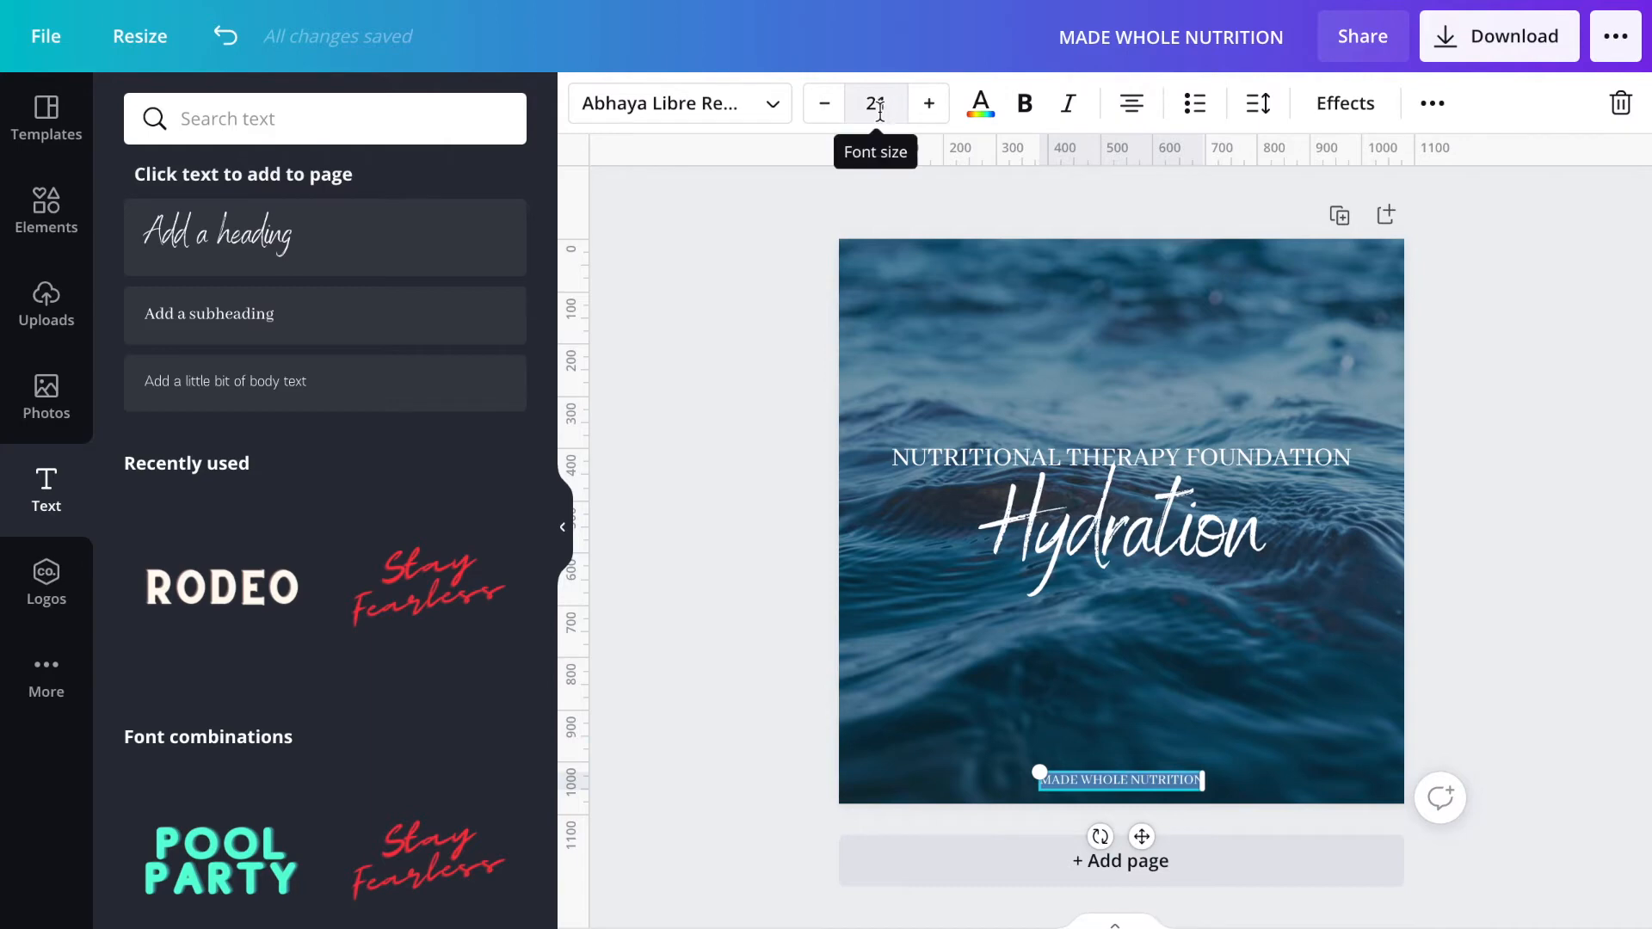
left_click(805, 608)
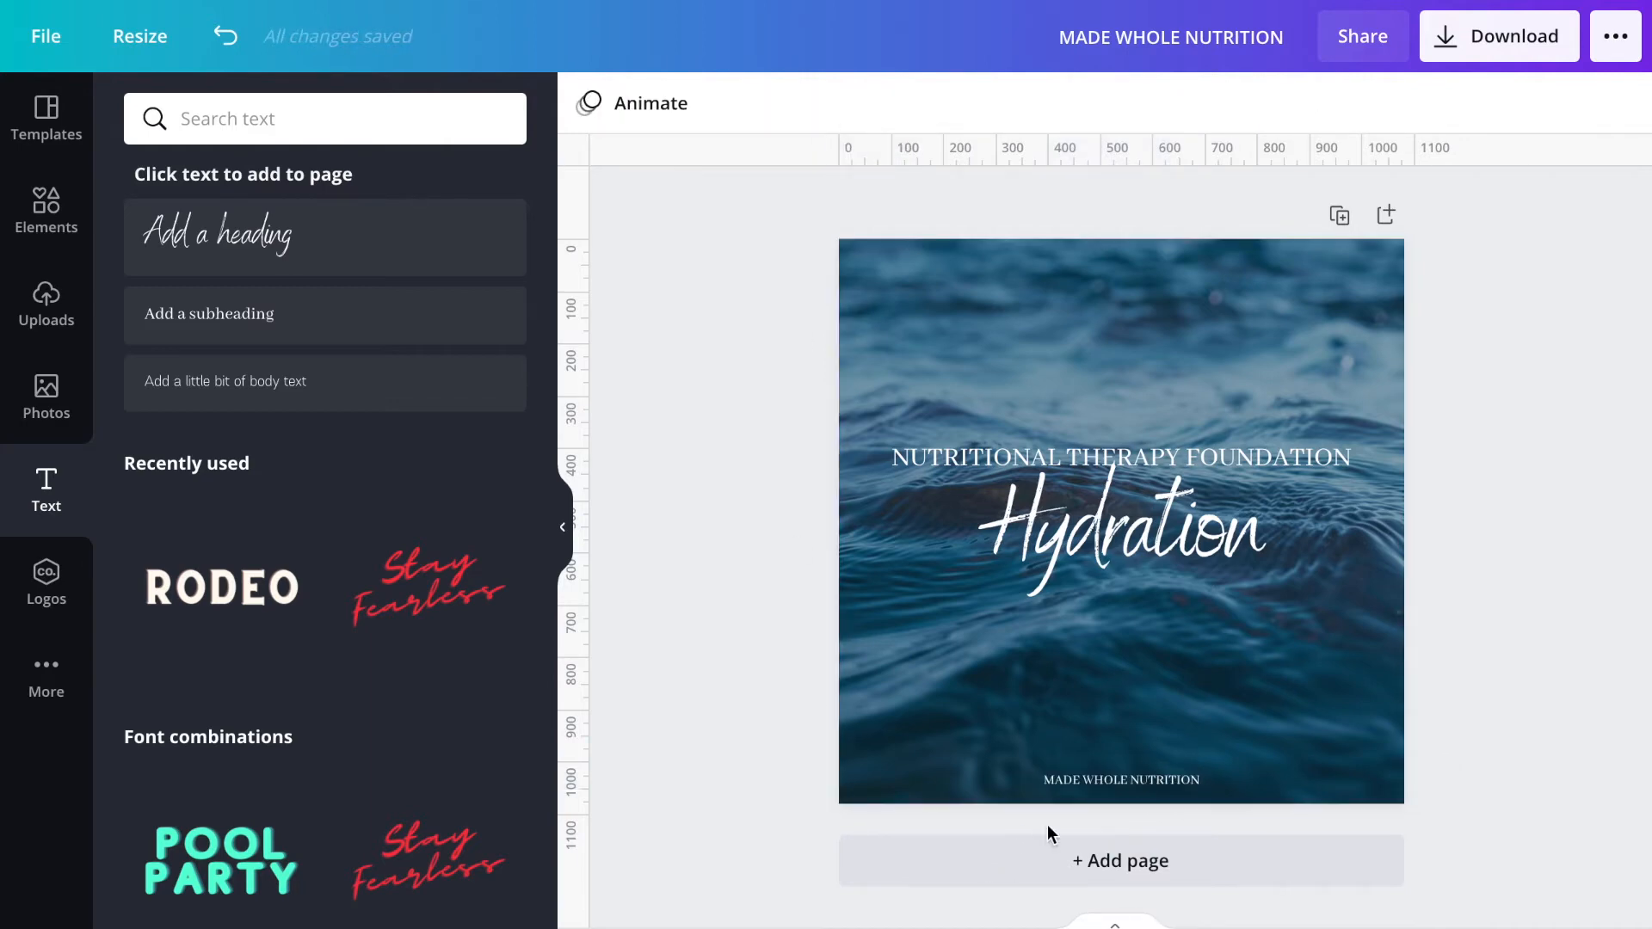
left_click(1144, 781)
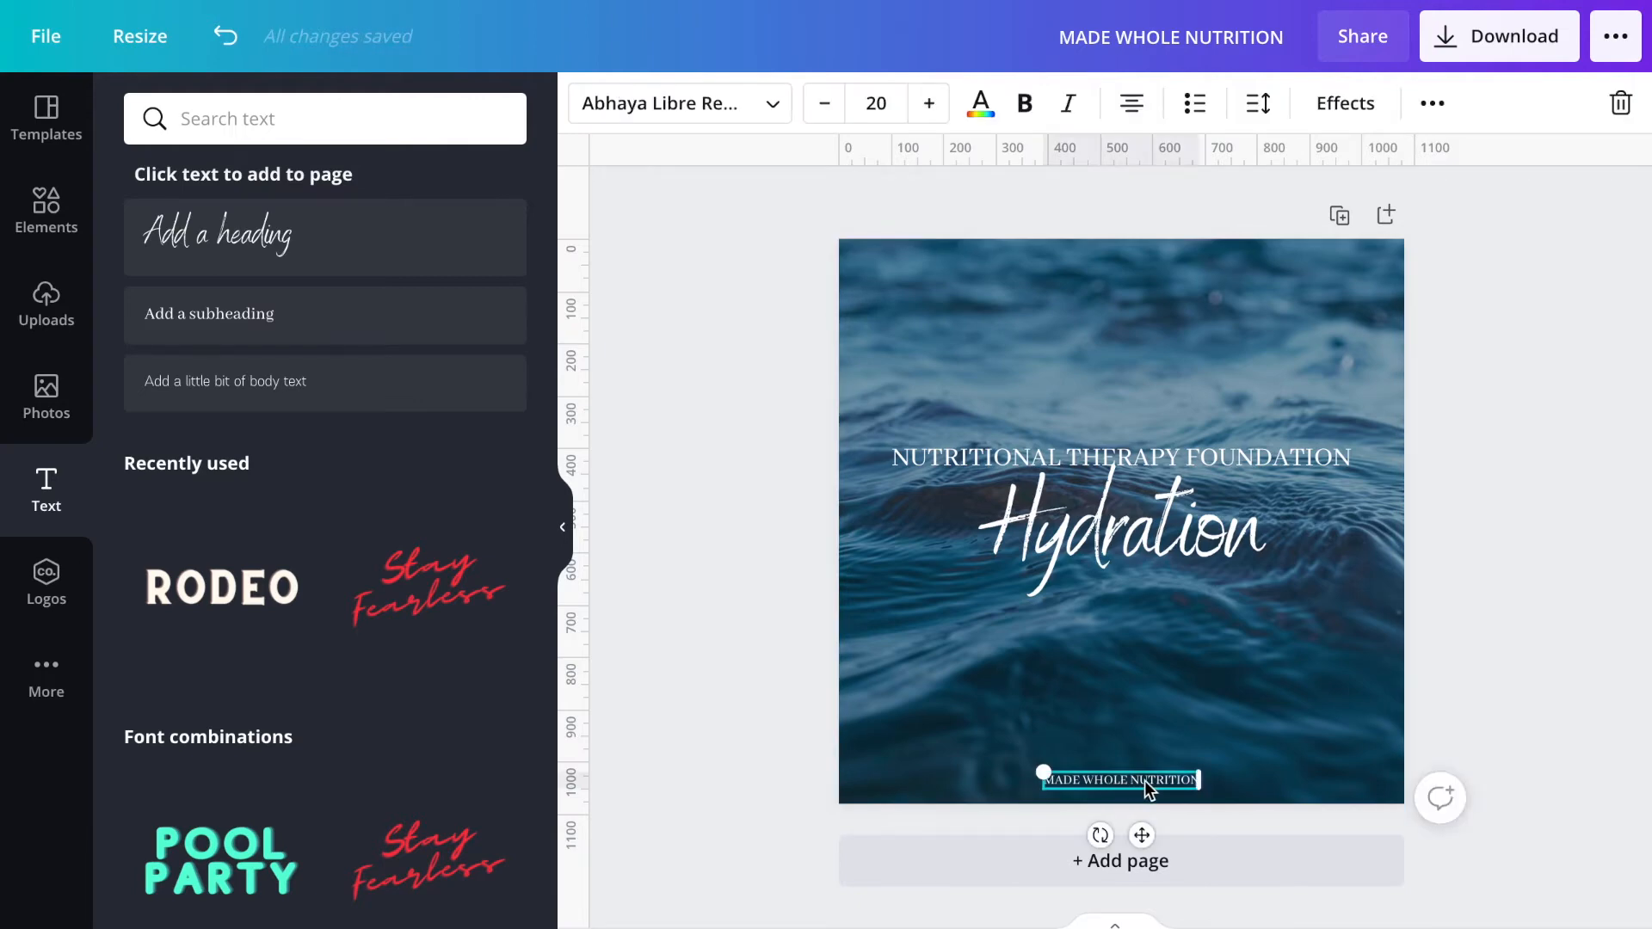
left_click(878, 103)
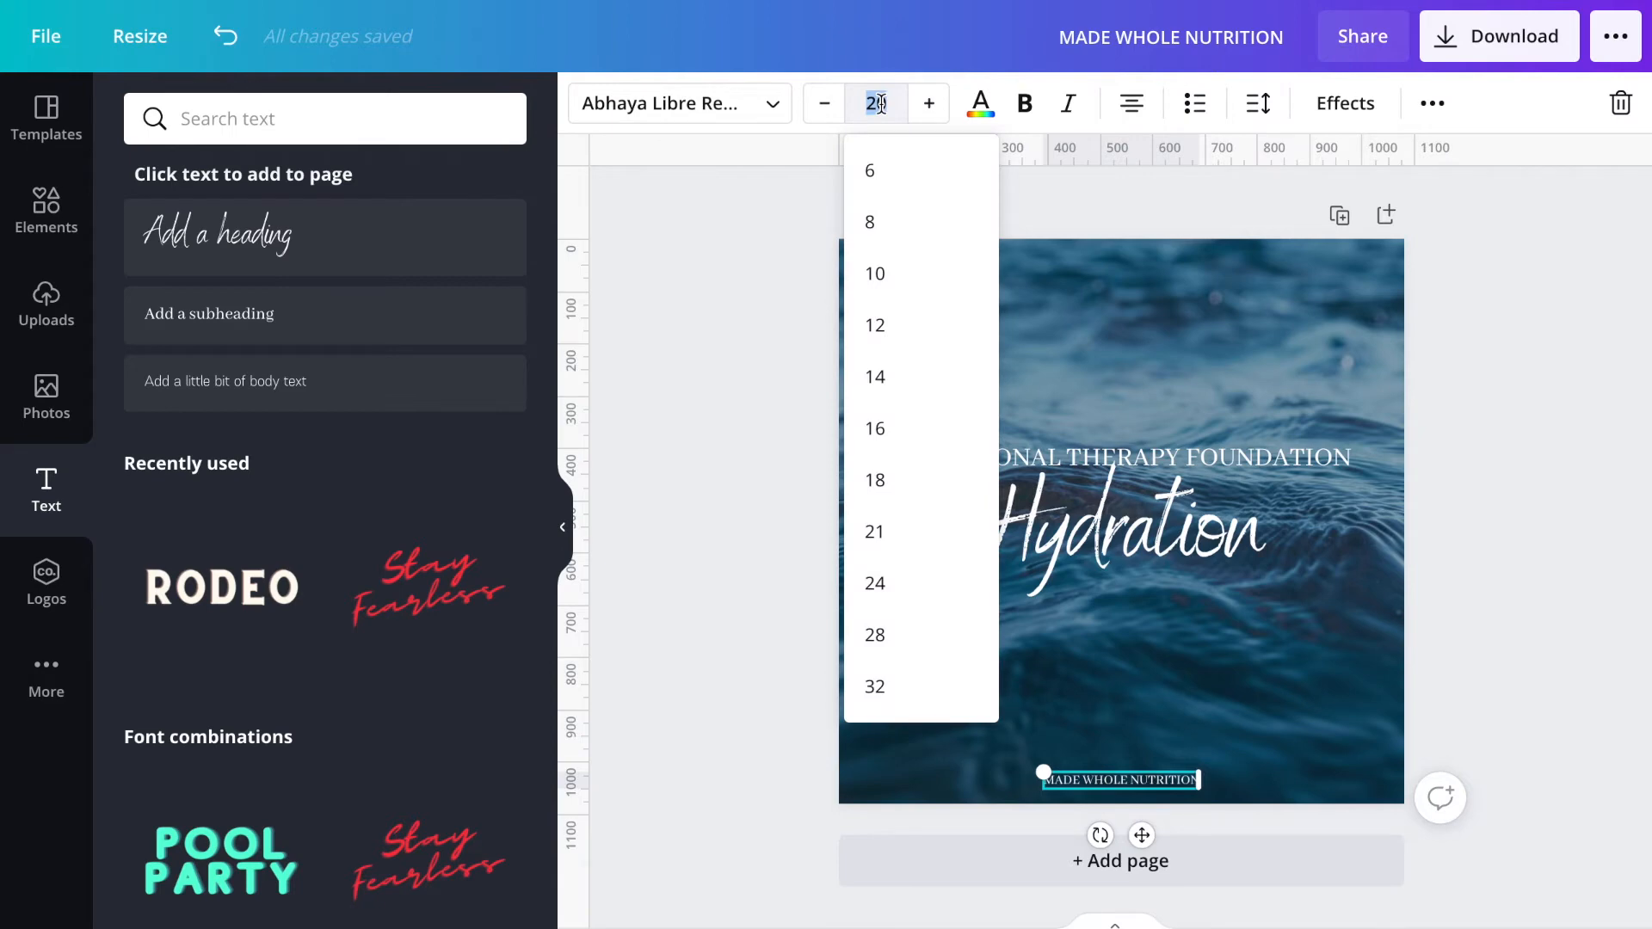
type("25")
key("Return")
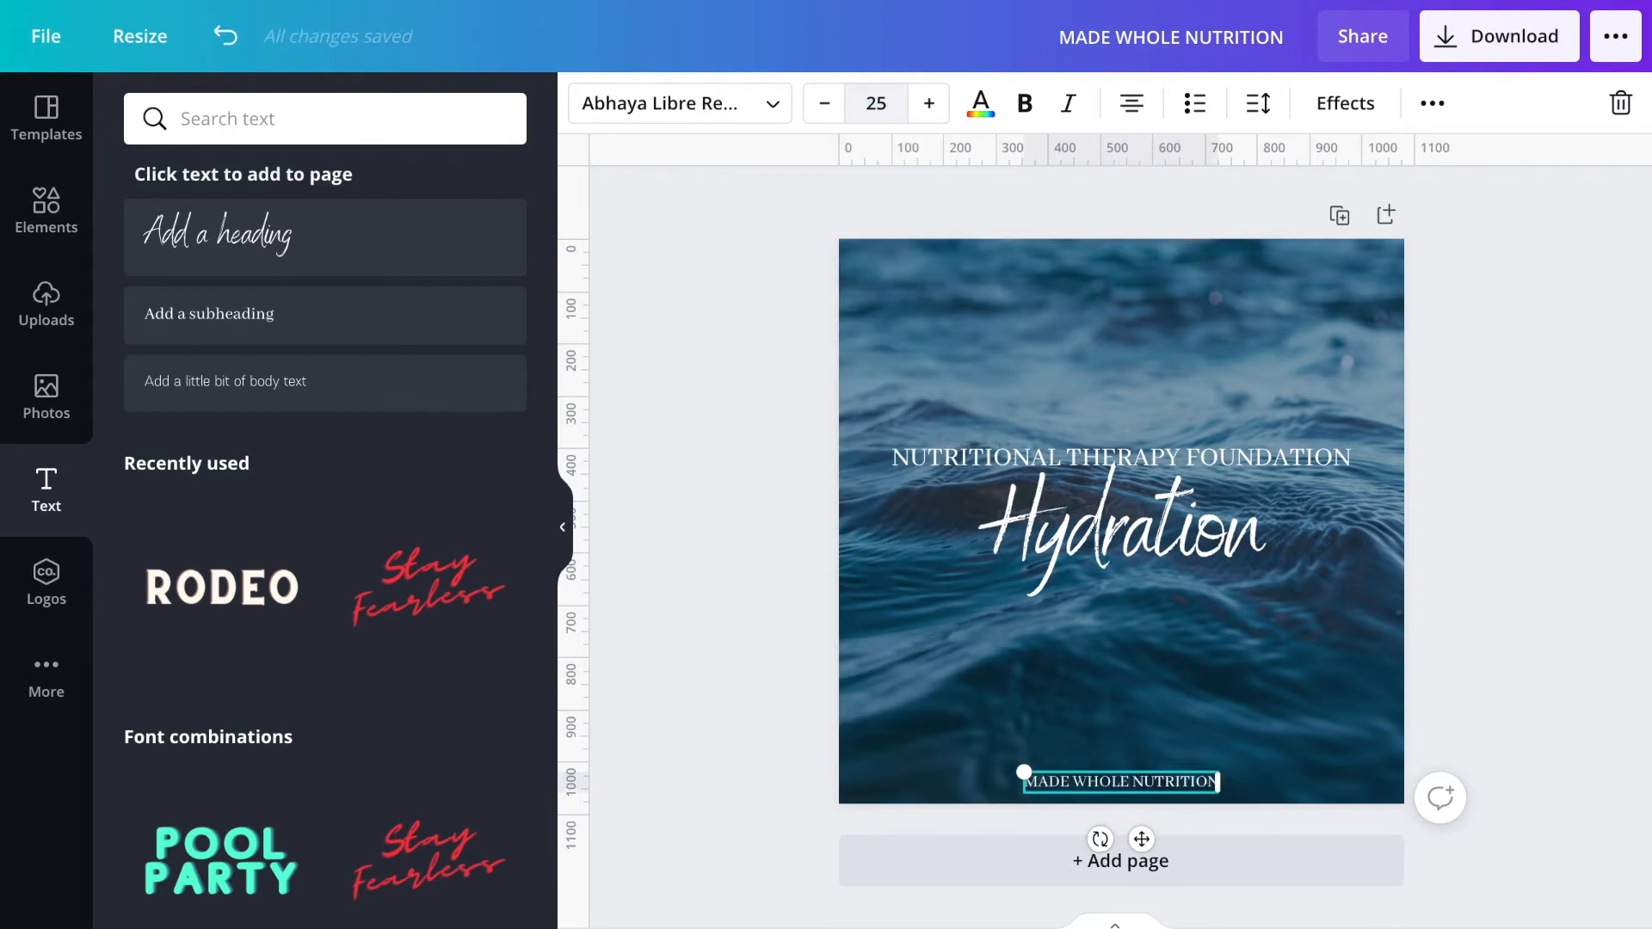
left_click(1566, 346)
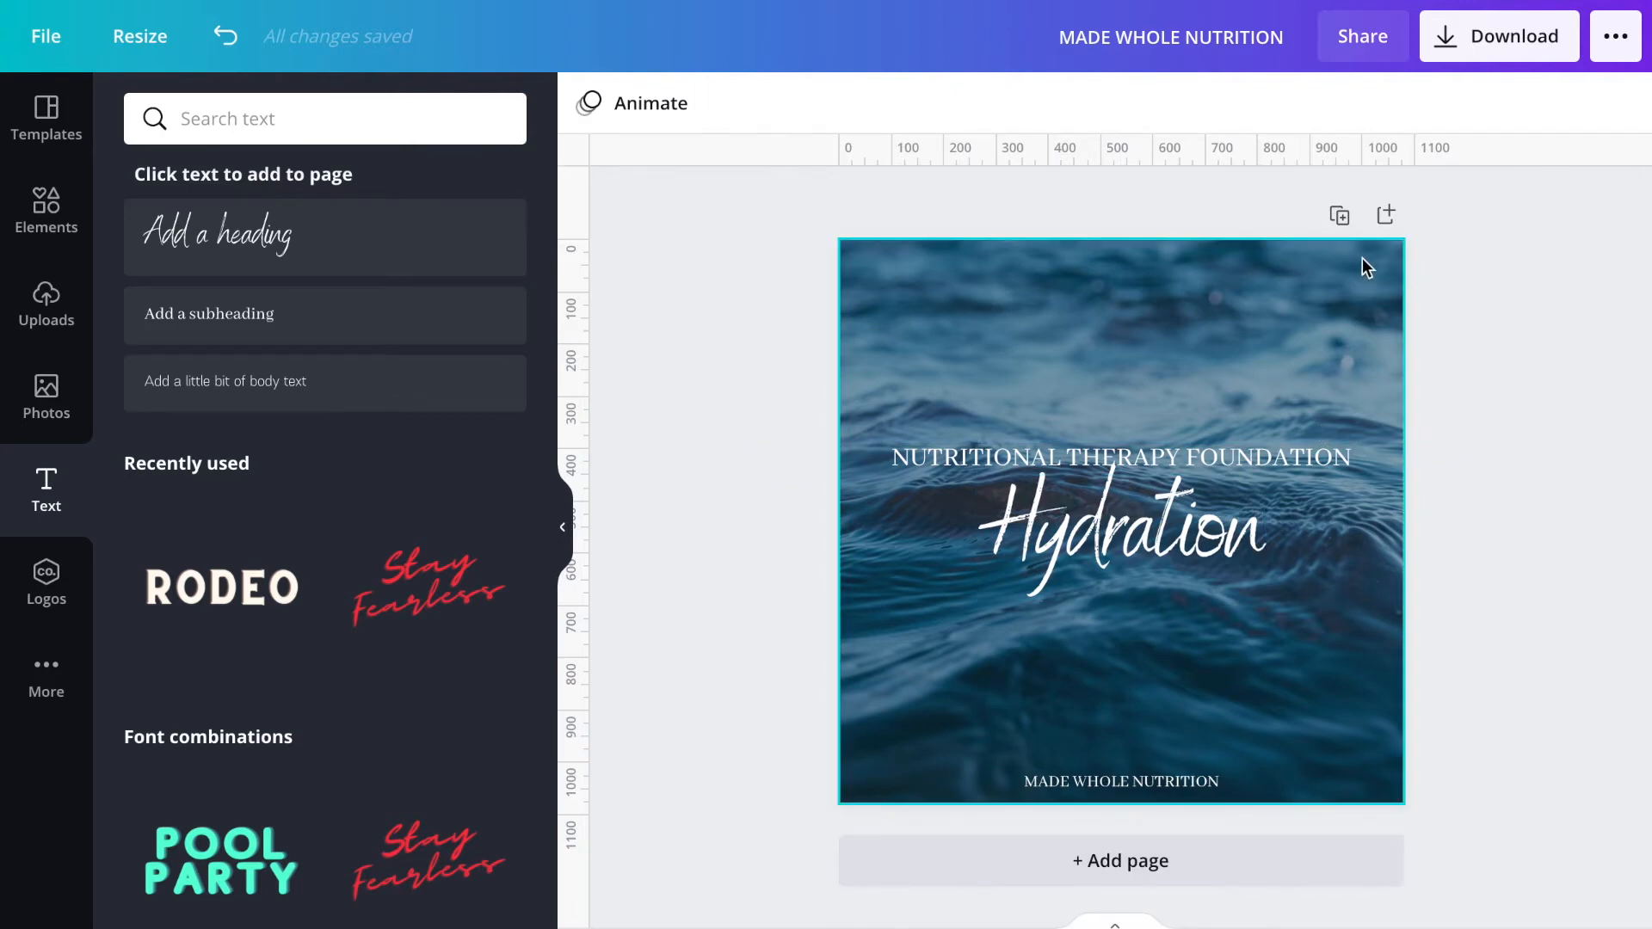
- Duplicate the title page and delete both title lines and the wave photo from the copy, keeping the MADE WHOLE NUTRITION line
left_click(1341, 217)
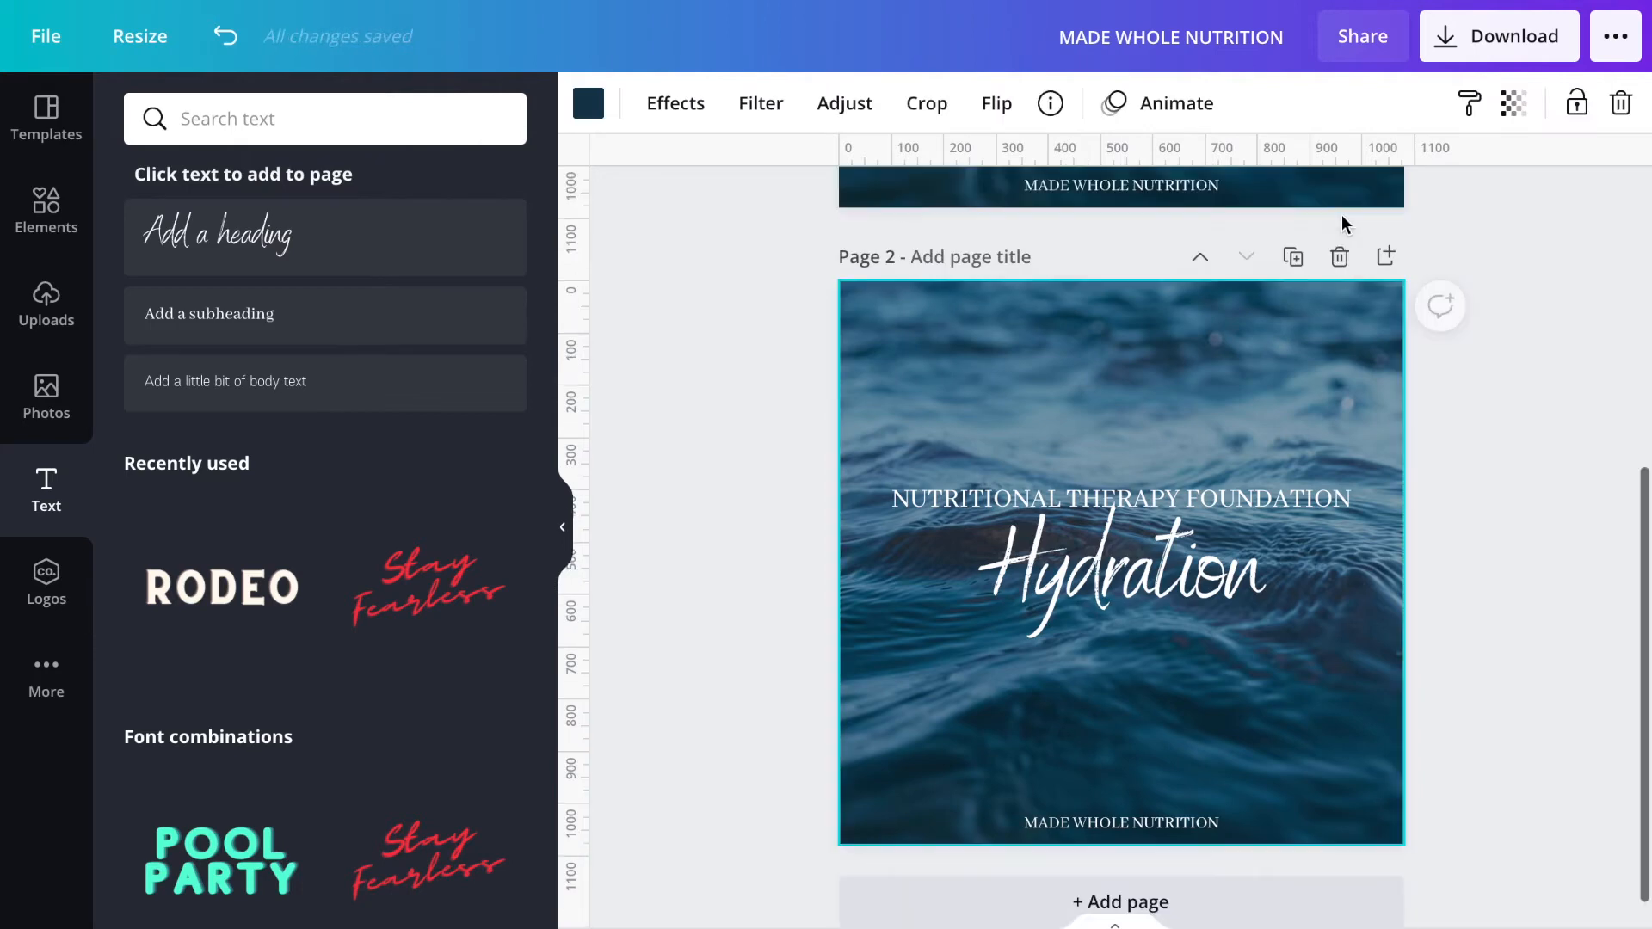
left_click_drag(1216, 699, 1246, 653)
key("Delete")
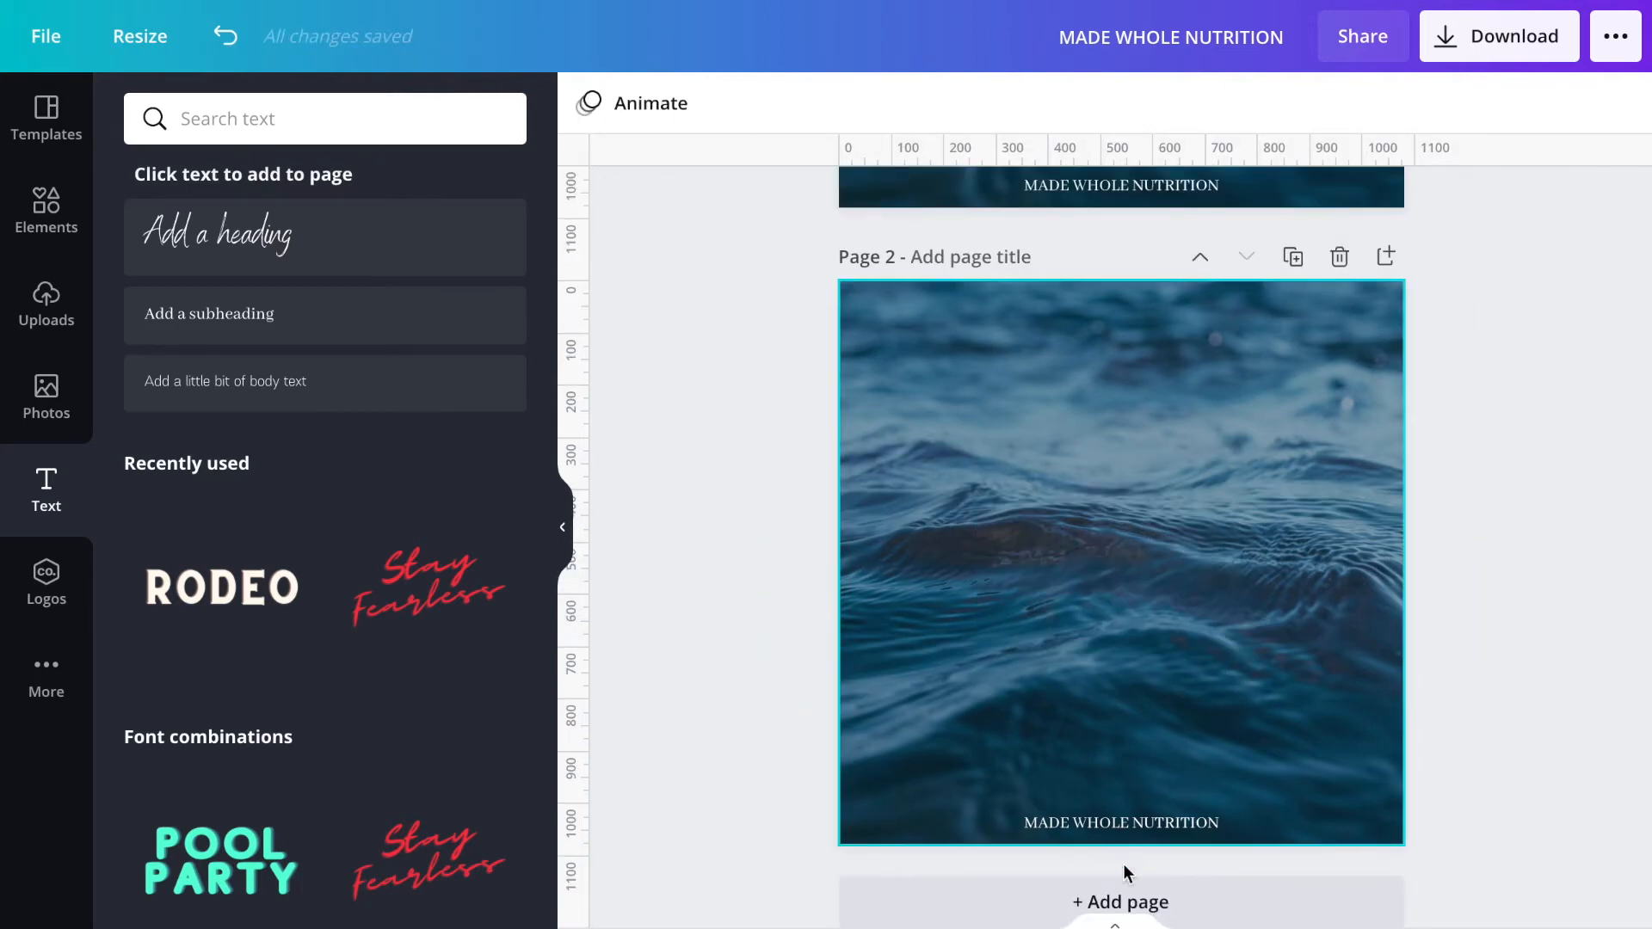
left_click(1181, 641)
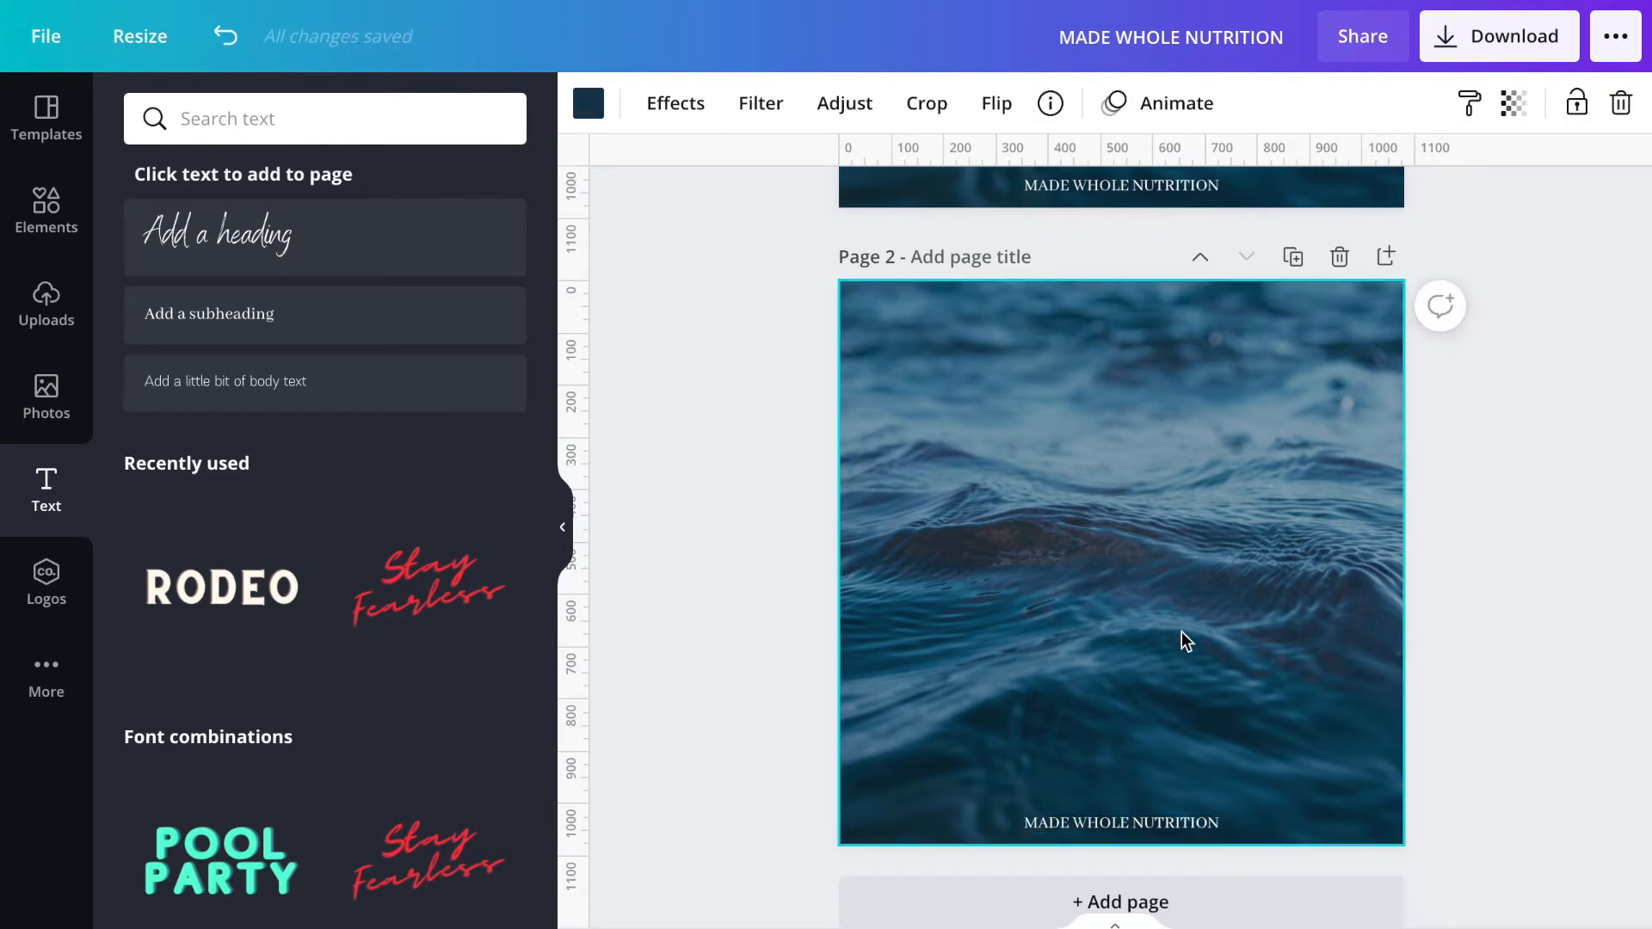
key("Delete")
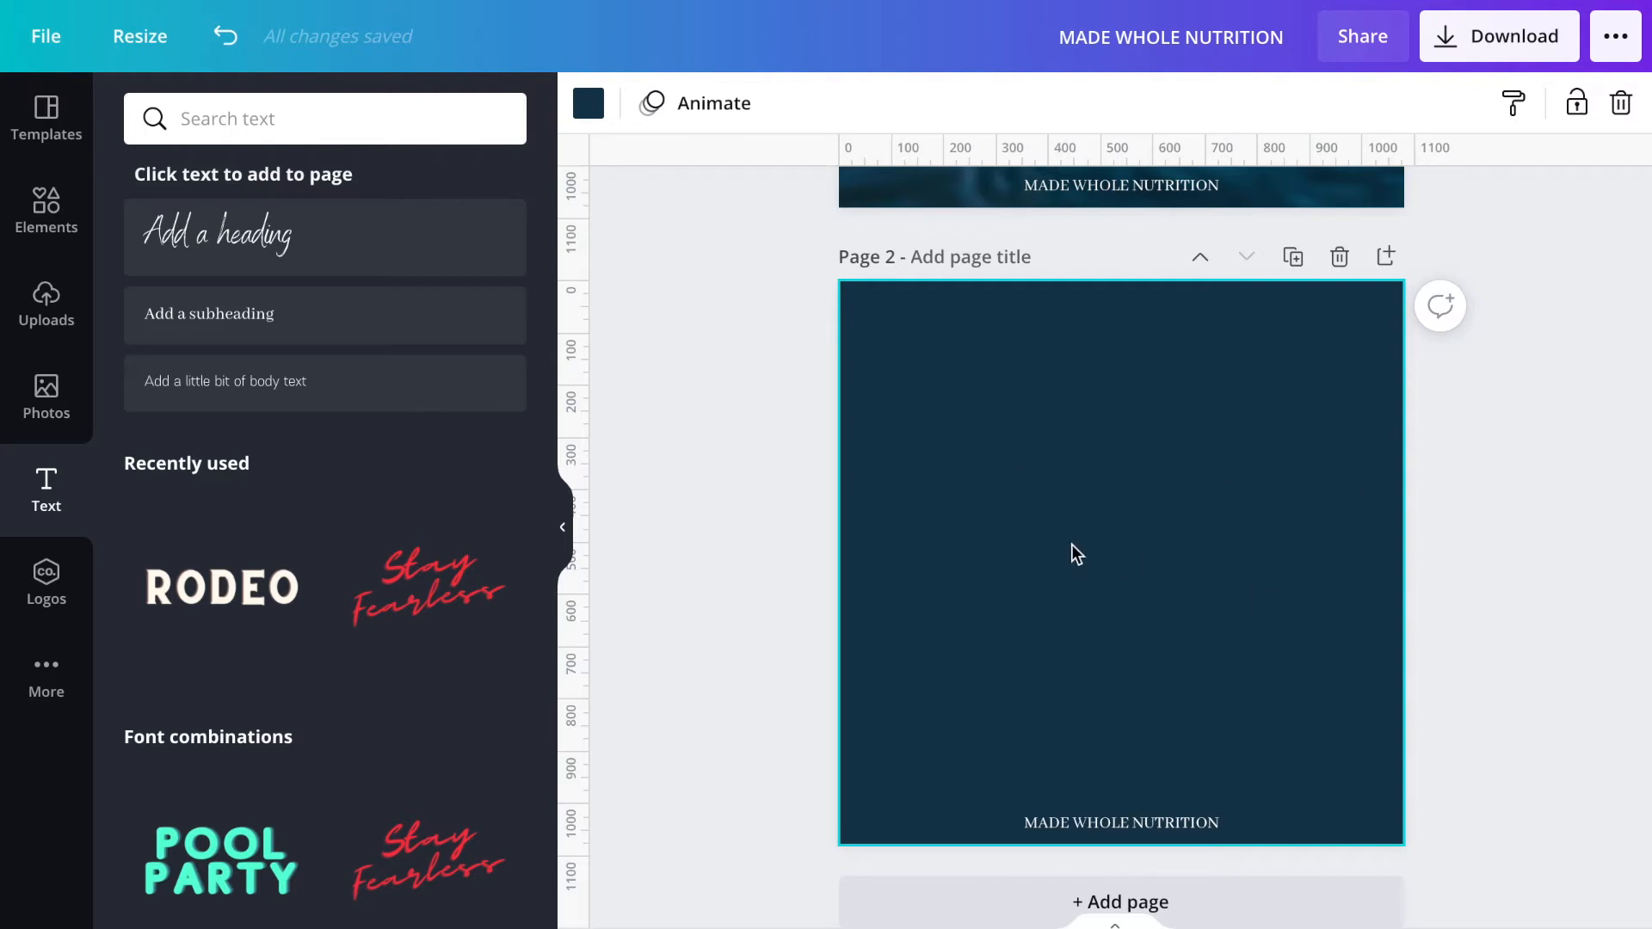
- Try lighter blue, deep blue and dark grey backgrounds on page 2, and restore the dark navy photo colour
left_click(588, 113)
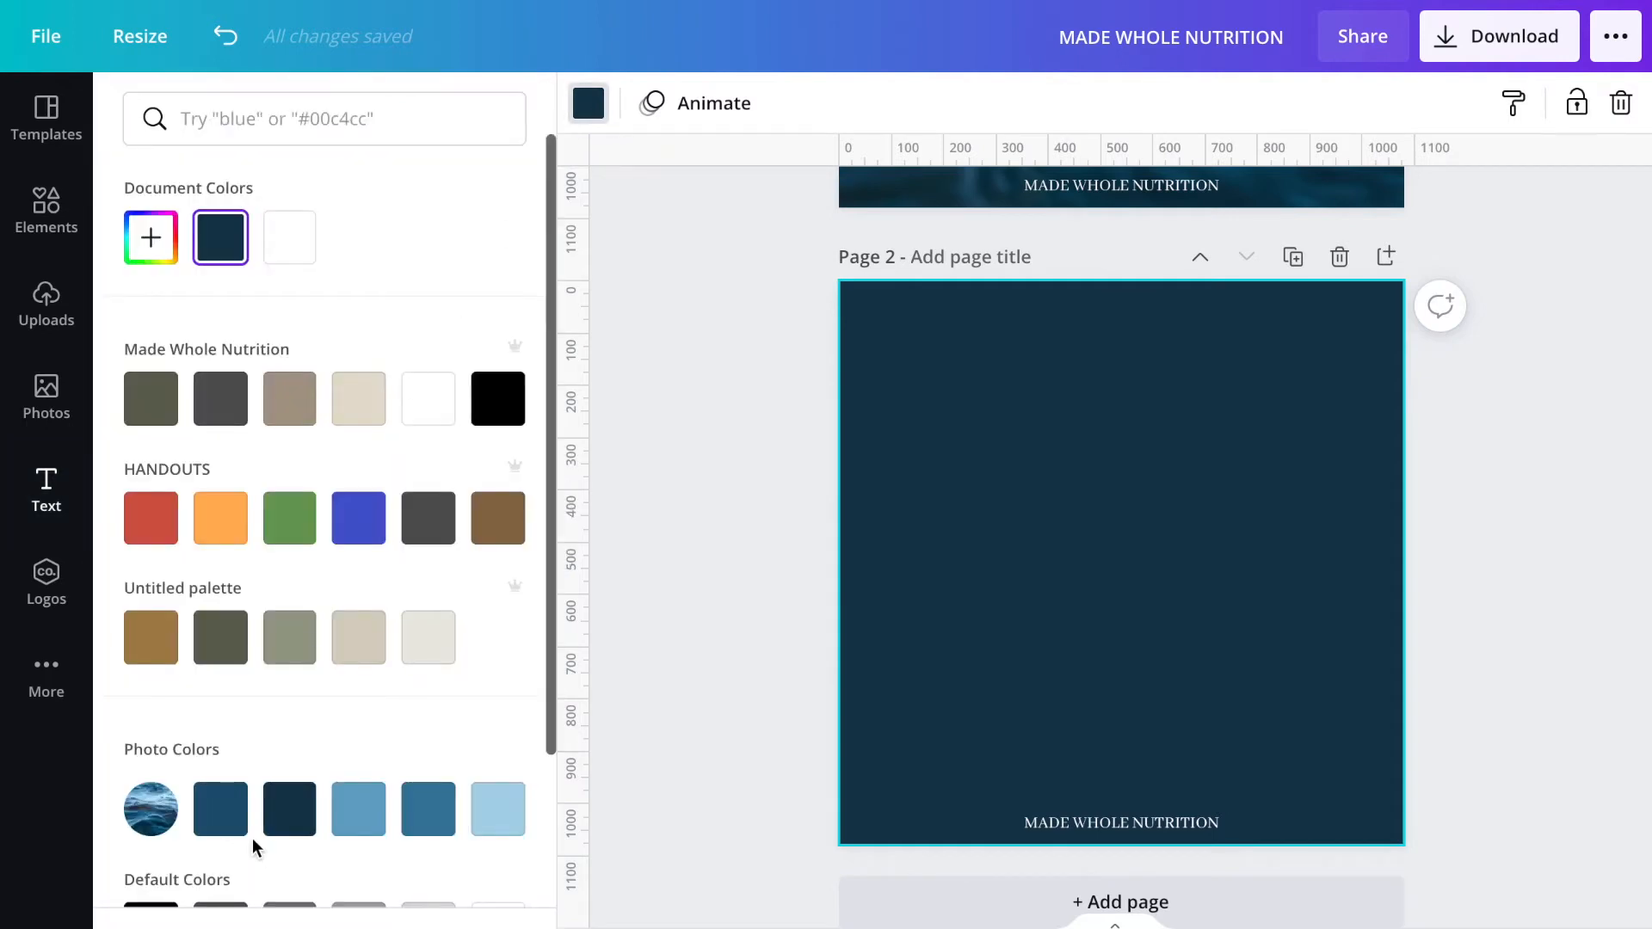
scroll(256, 843, "down", 2)
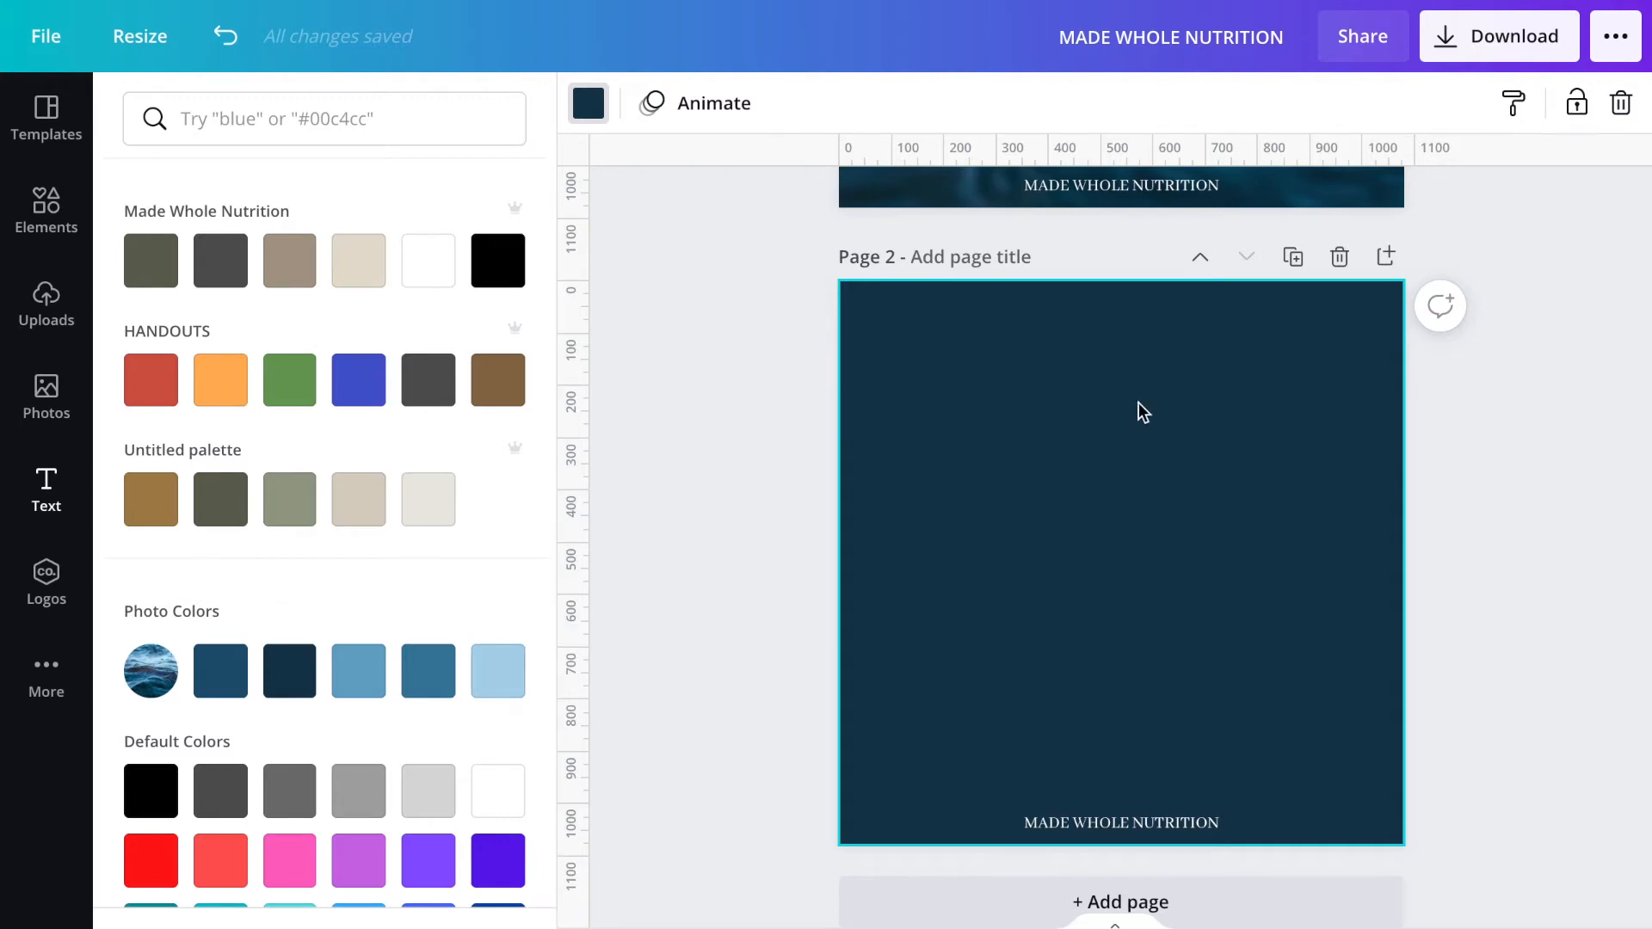
scroll(1119, 395, "up", 3)
scroll(1163, 437, "up", 3)
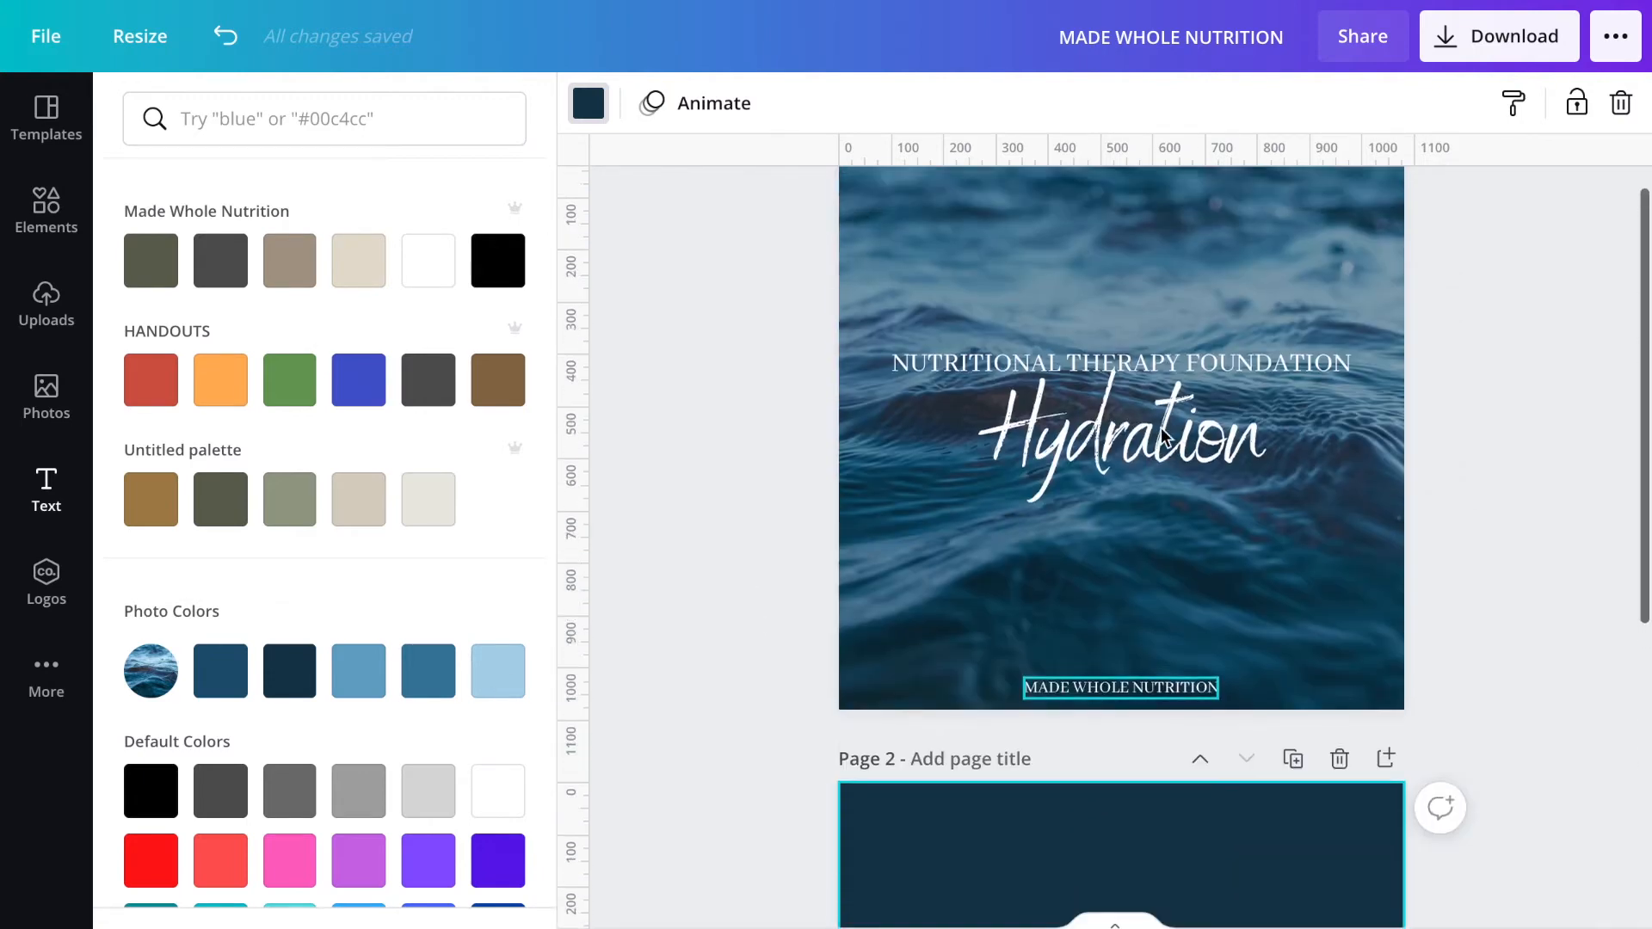
scroll(1163, 437, "down", 2)
scroll(1163, 436, "up", 1)
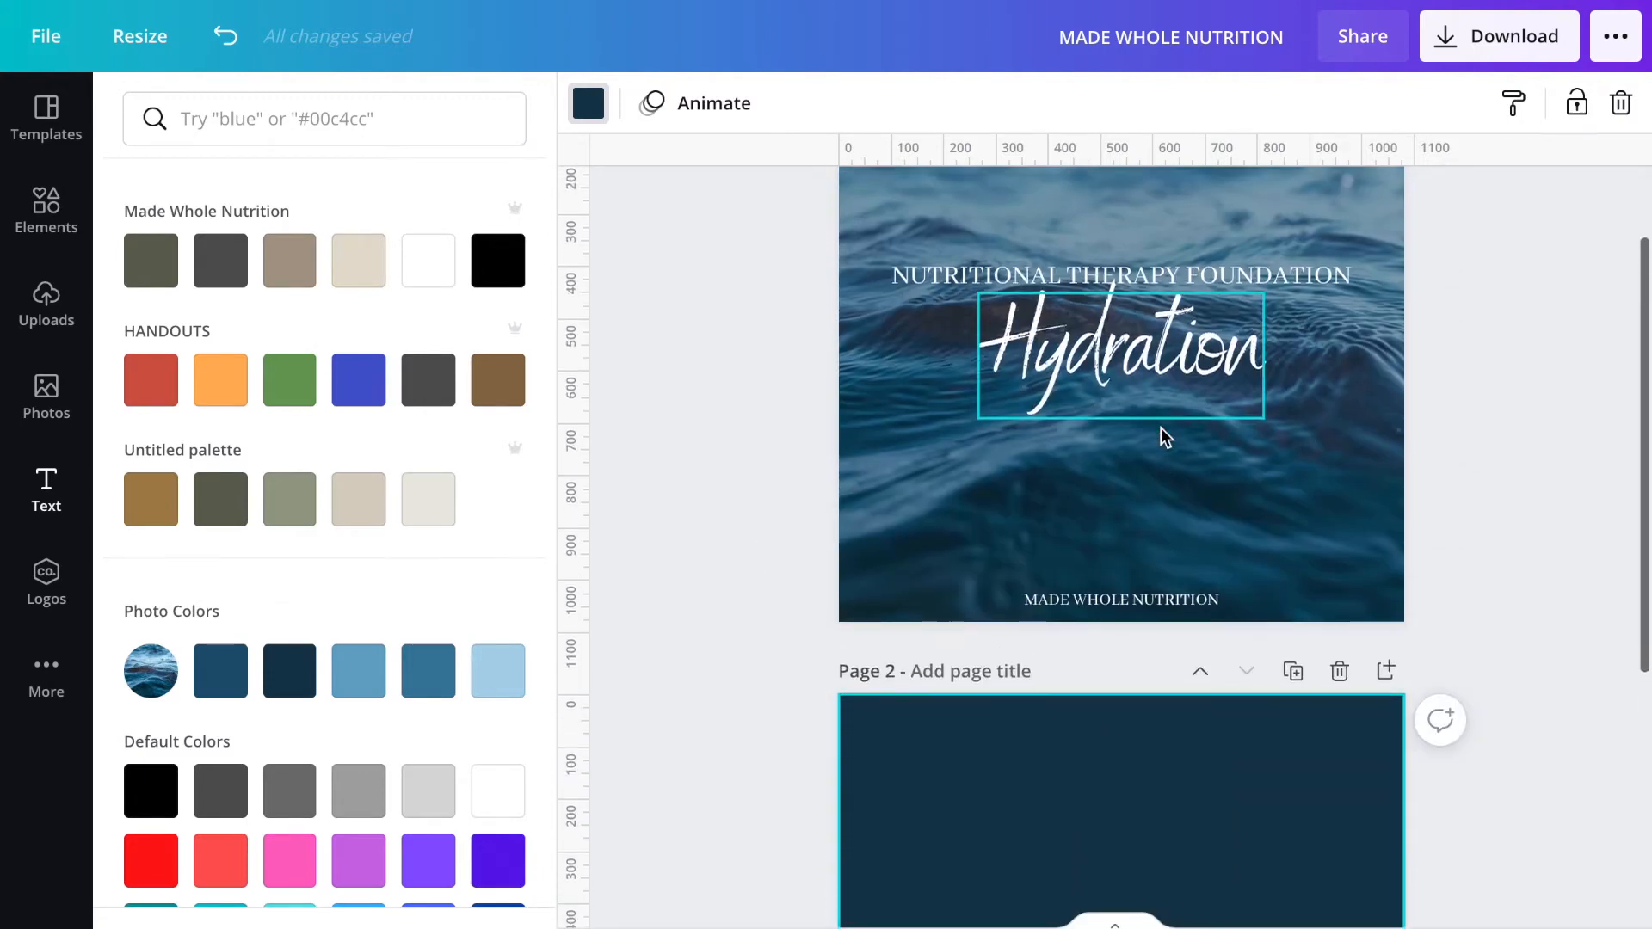
scroll(1107, 631, "down", 4)
left_click(360, 675)
left_click(435, 680)
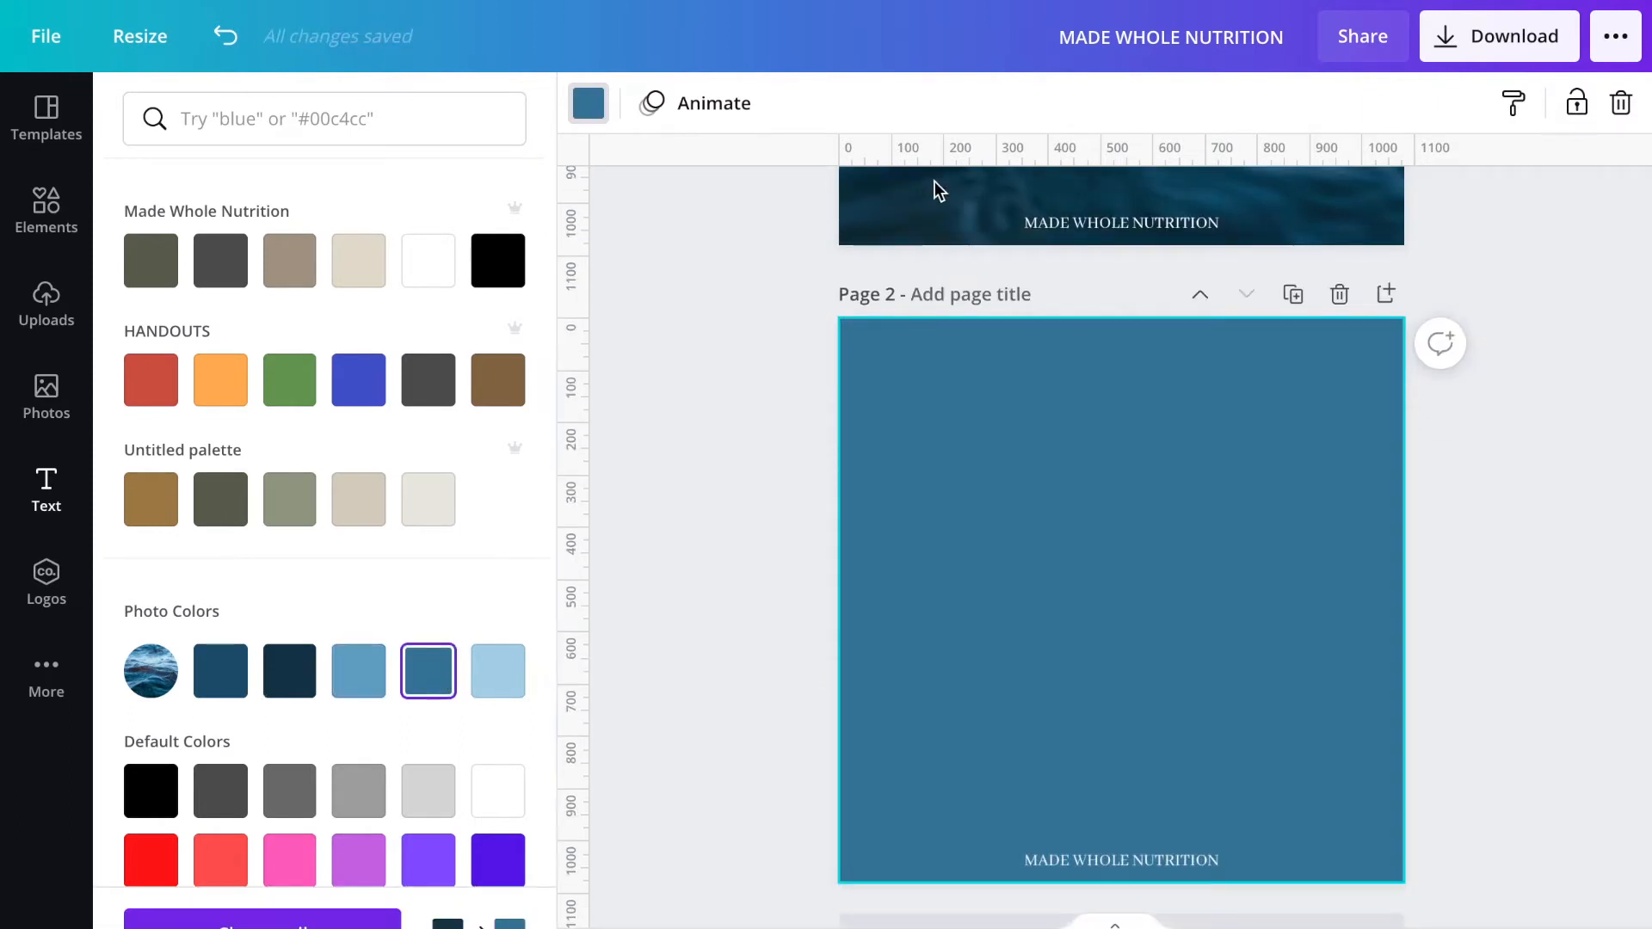
left_click(220, 671)
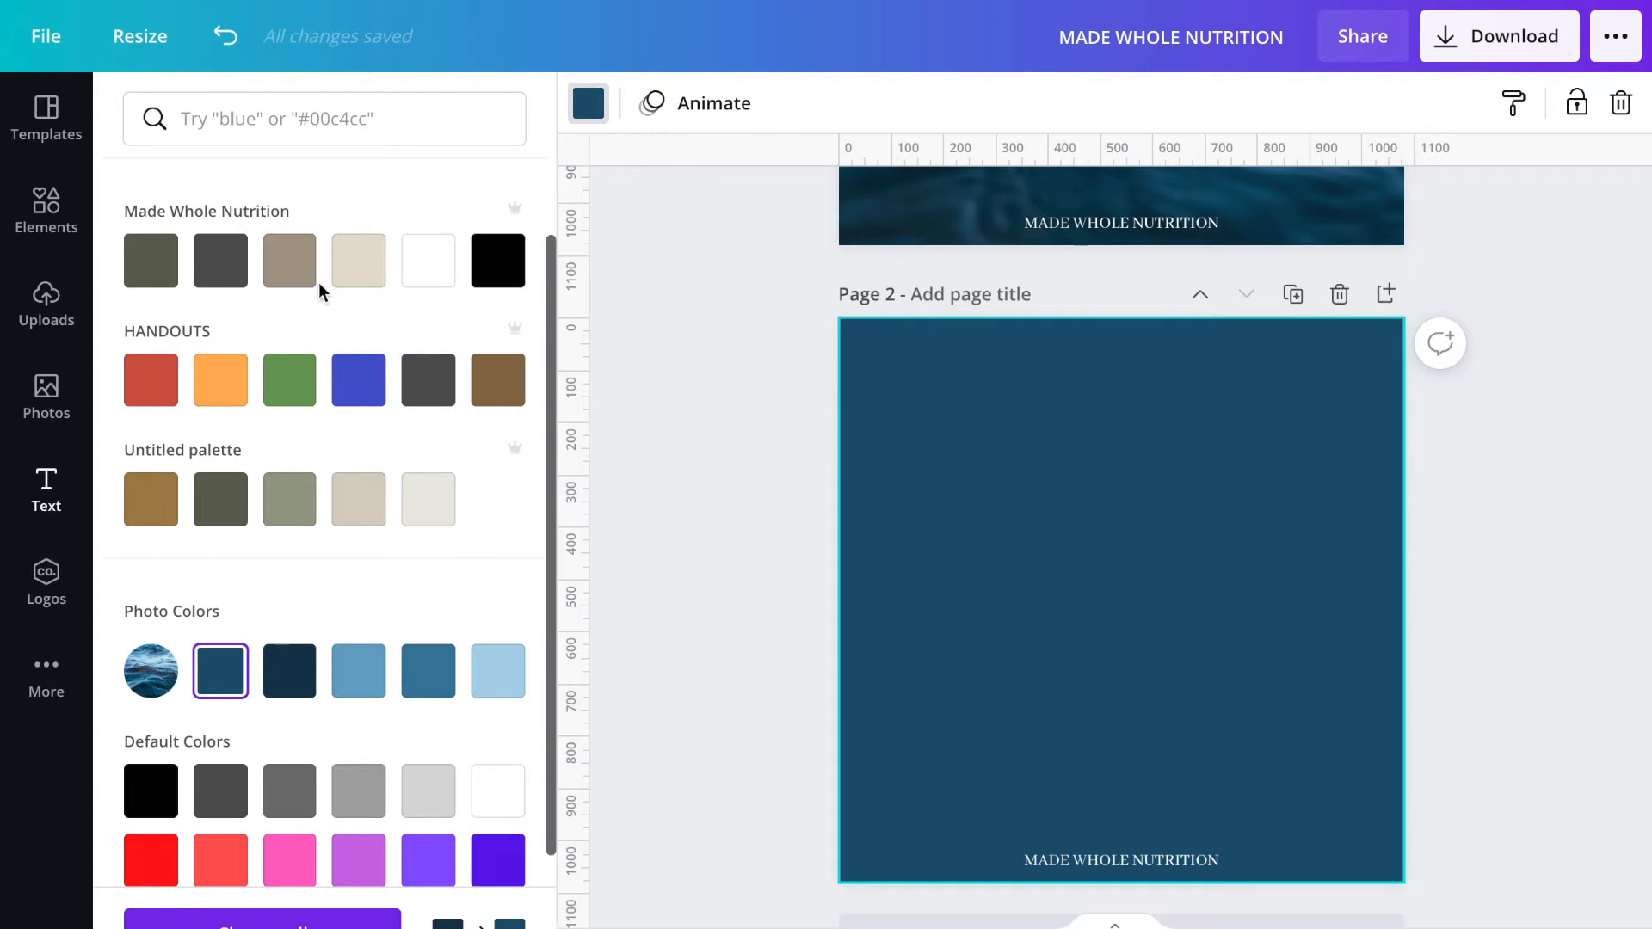
left_click(220, 259)
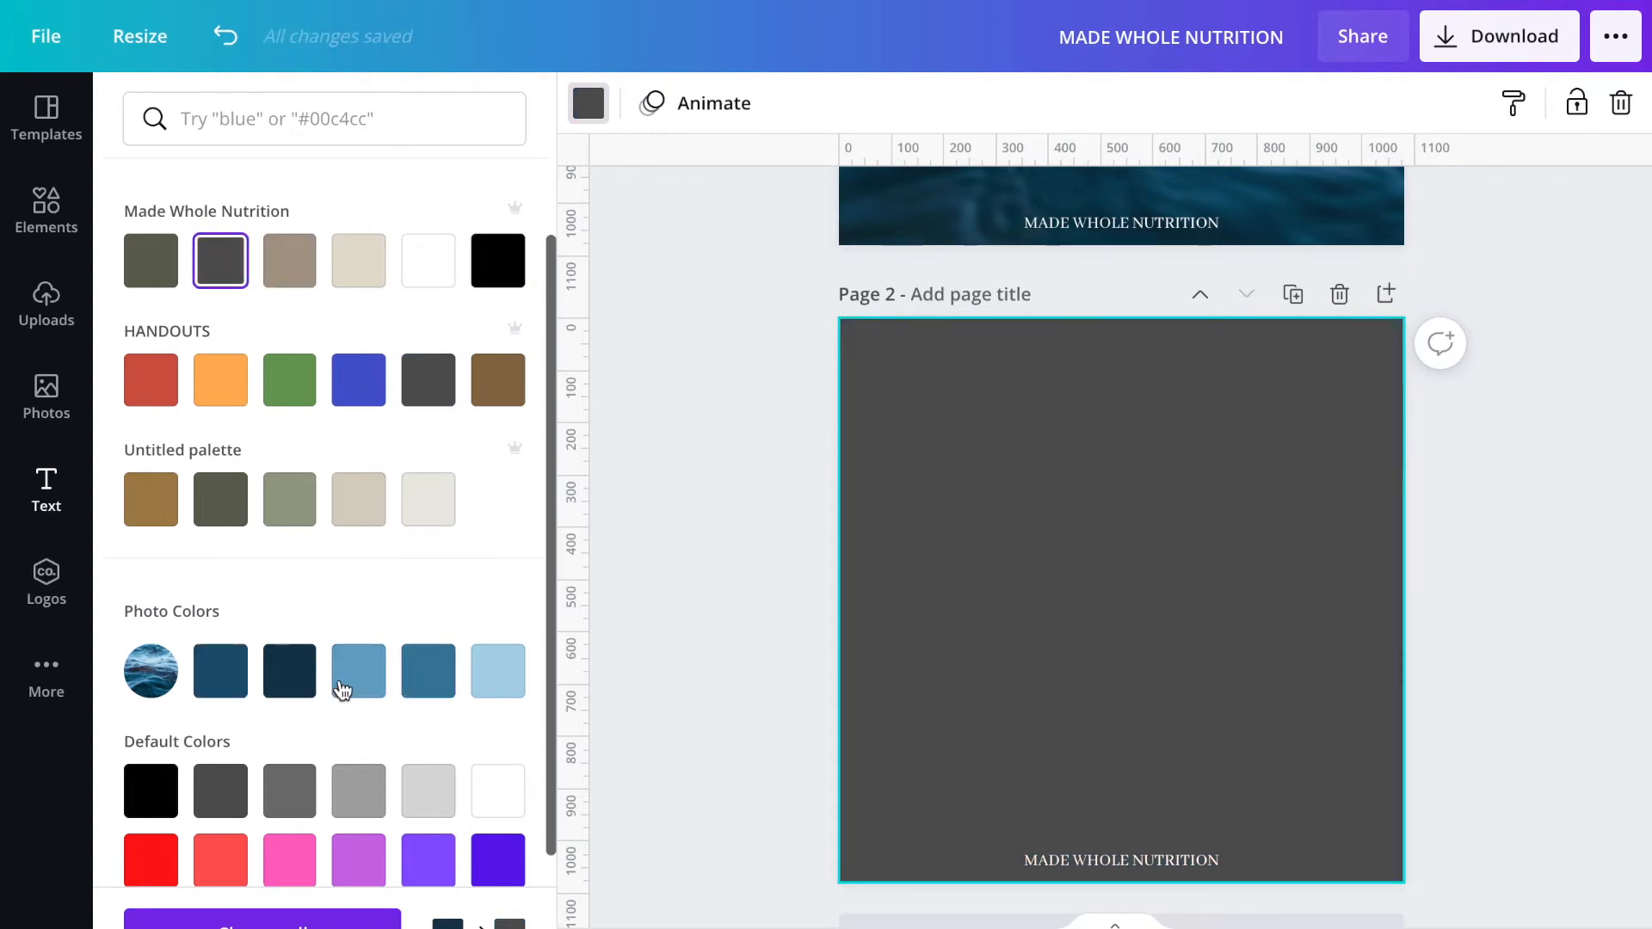
left_click(300, 686)
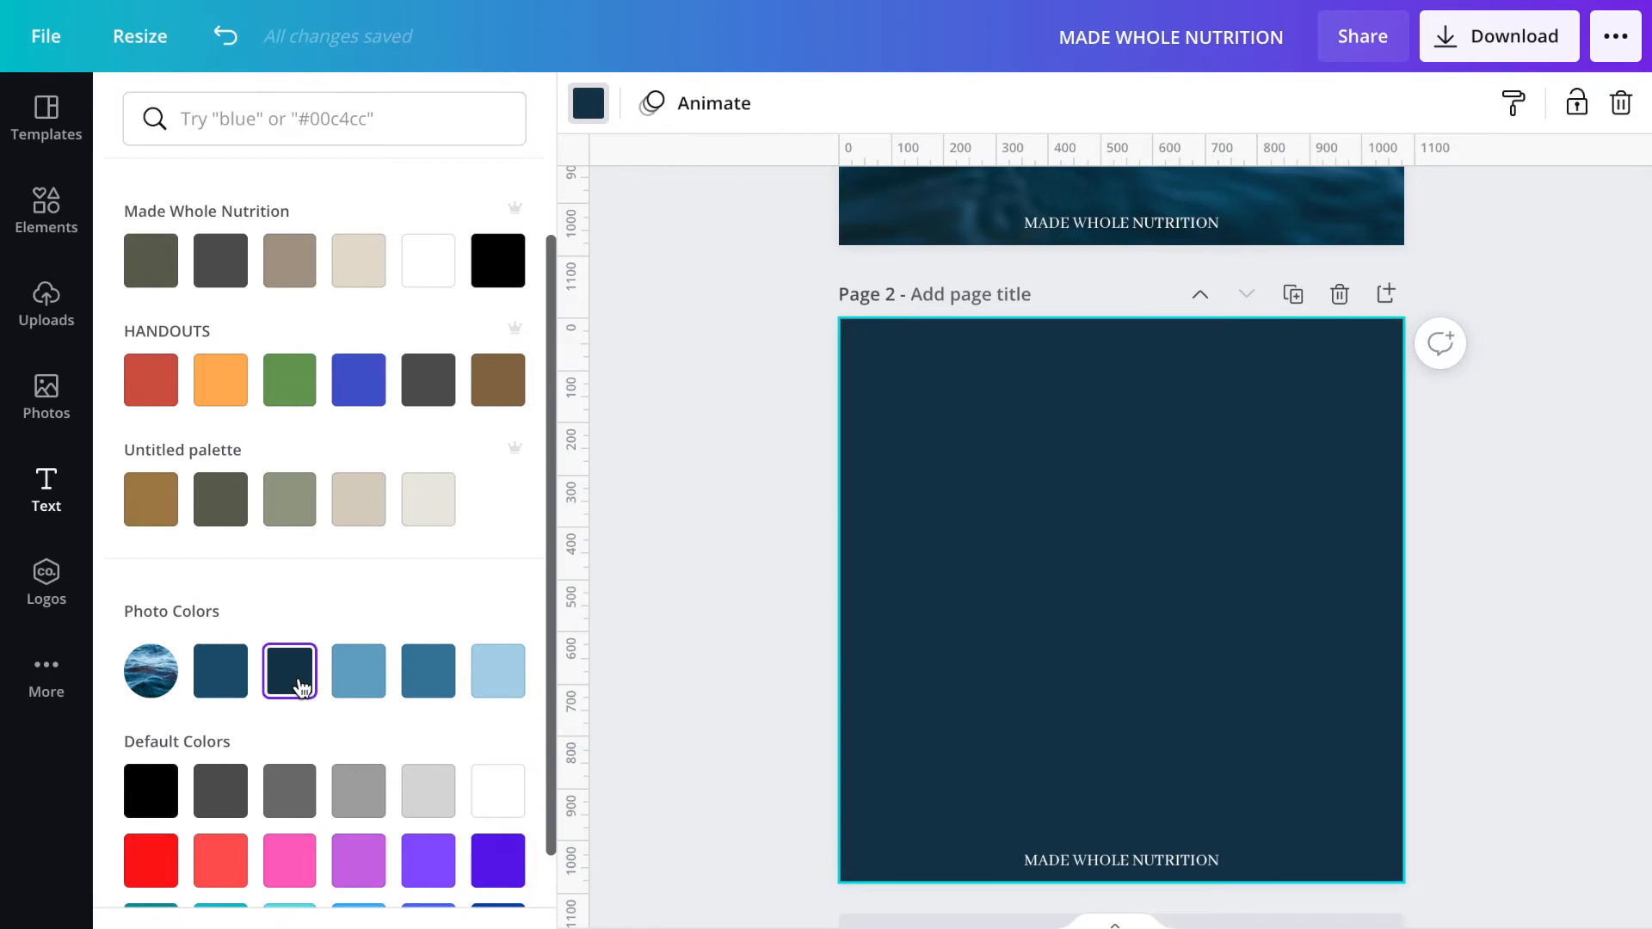
- Switch to the hydration handout design and copy the THE MOST IMPORTANT NUTRIENT heading together with its paragraph
left_click(277, 1)
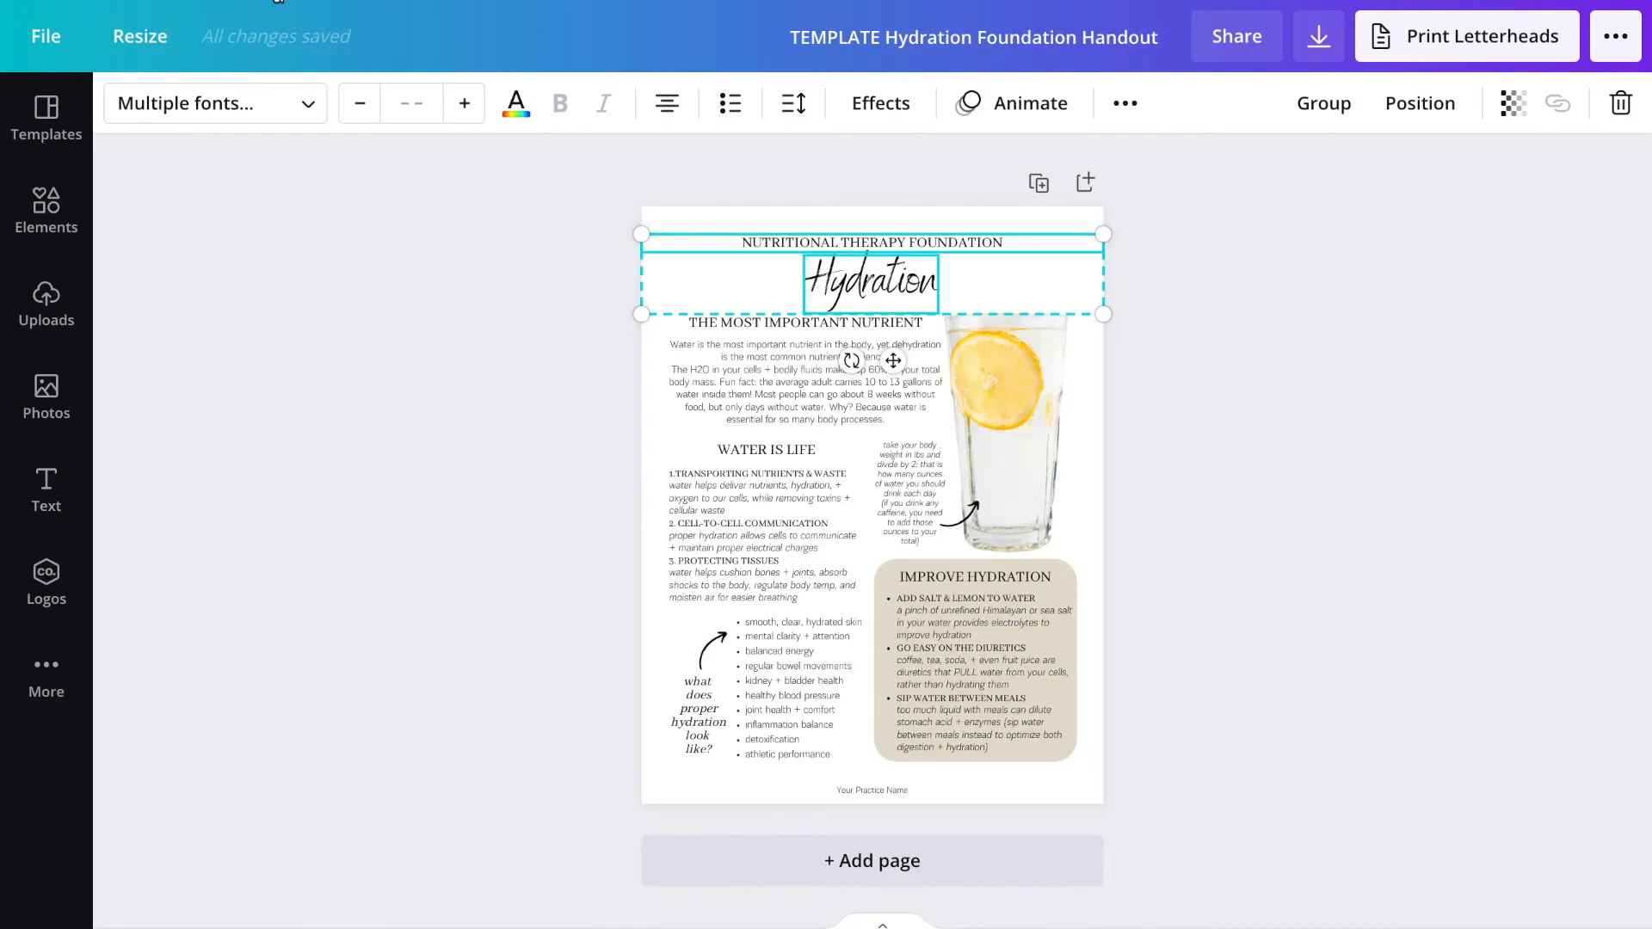
left_click(550, 303)
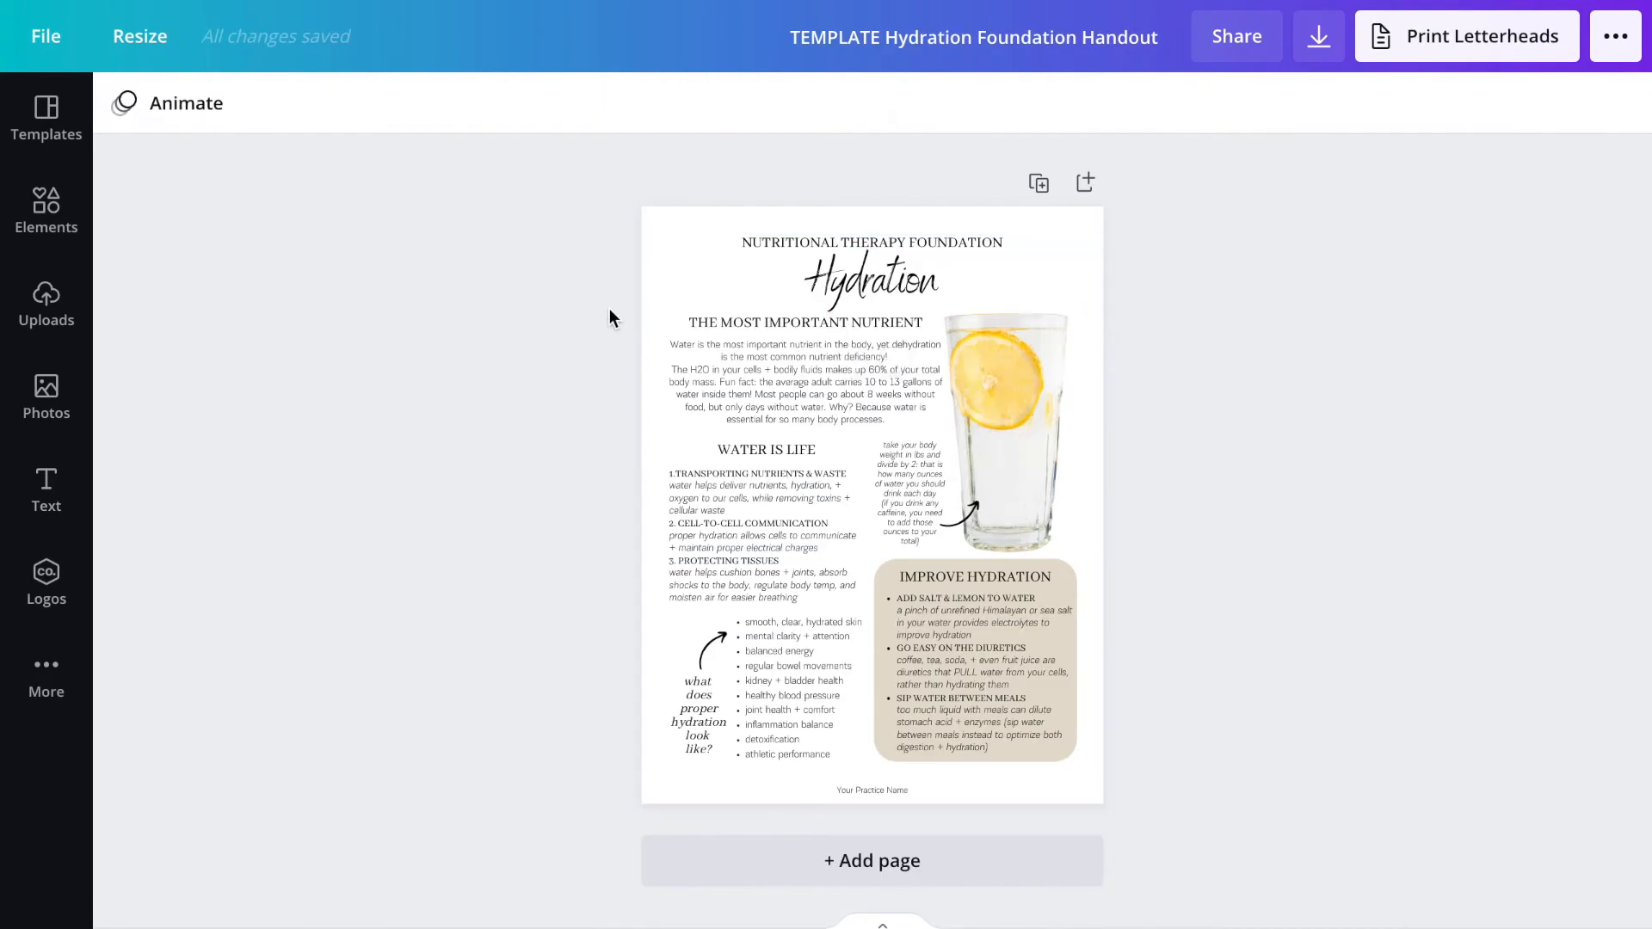
left_click_drag(622, 328, 780, 385)
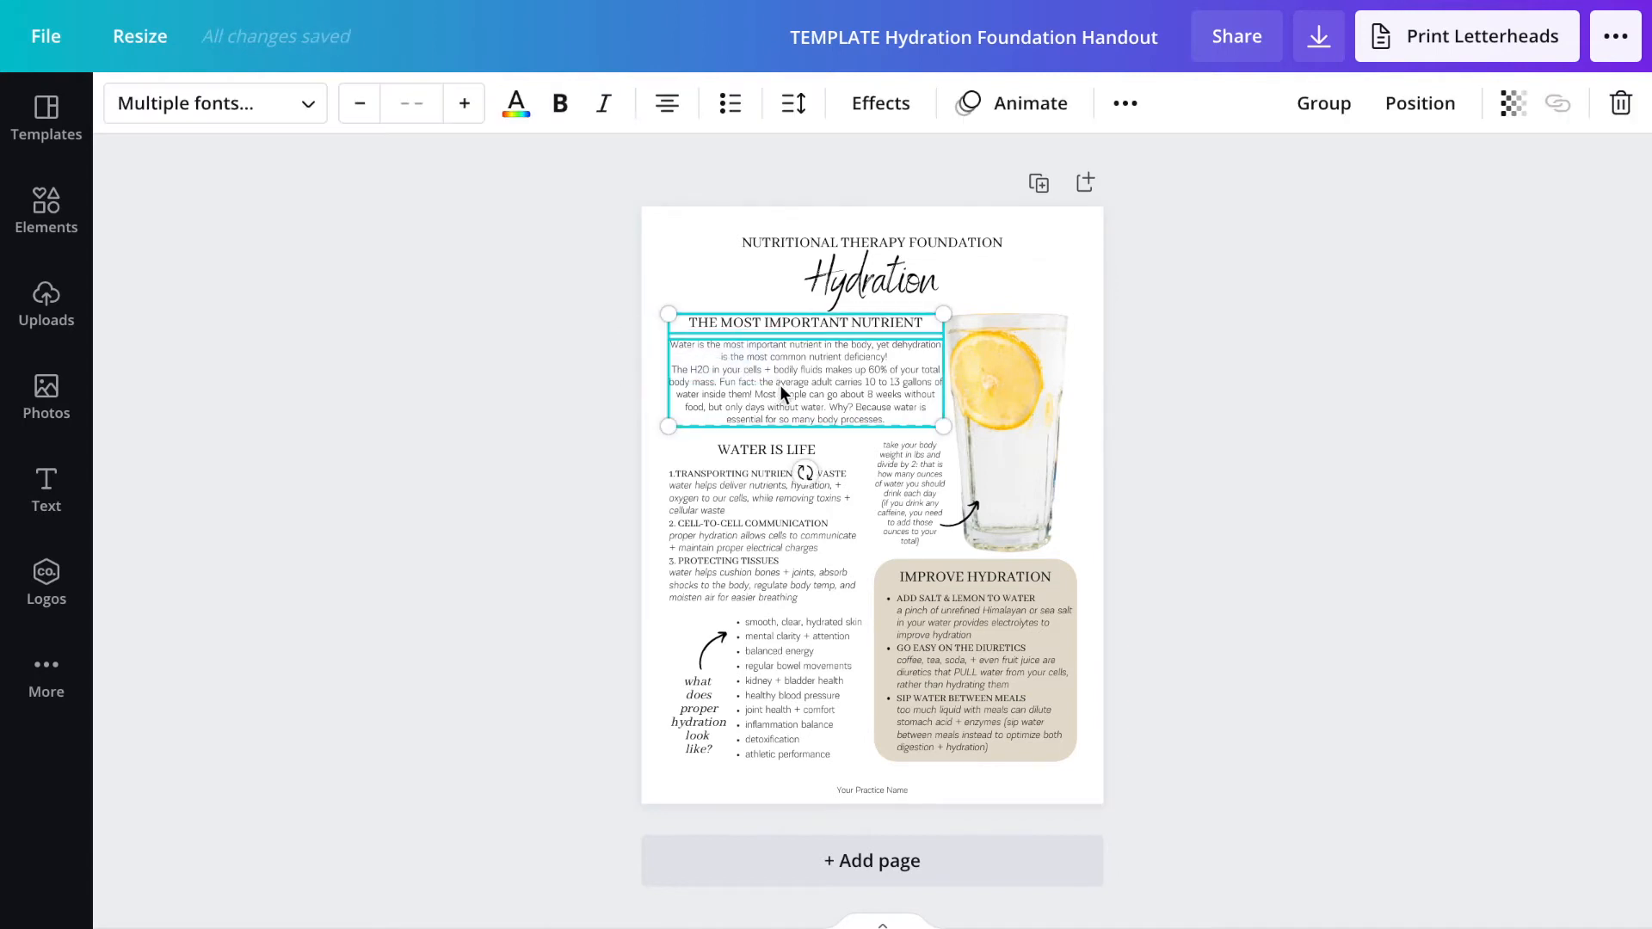
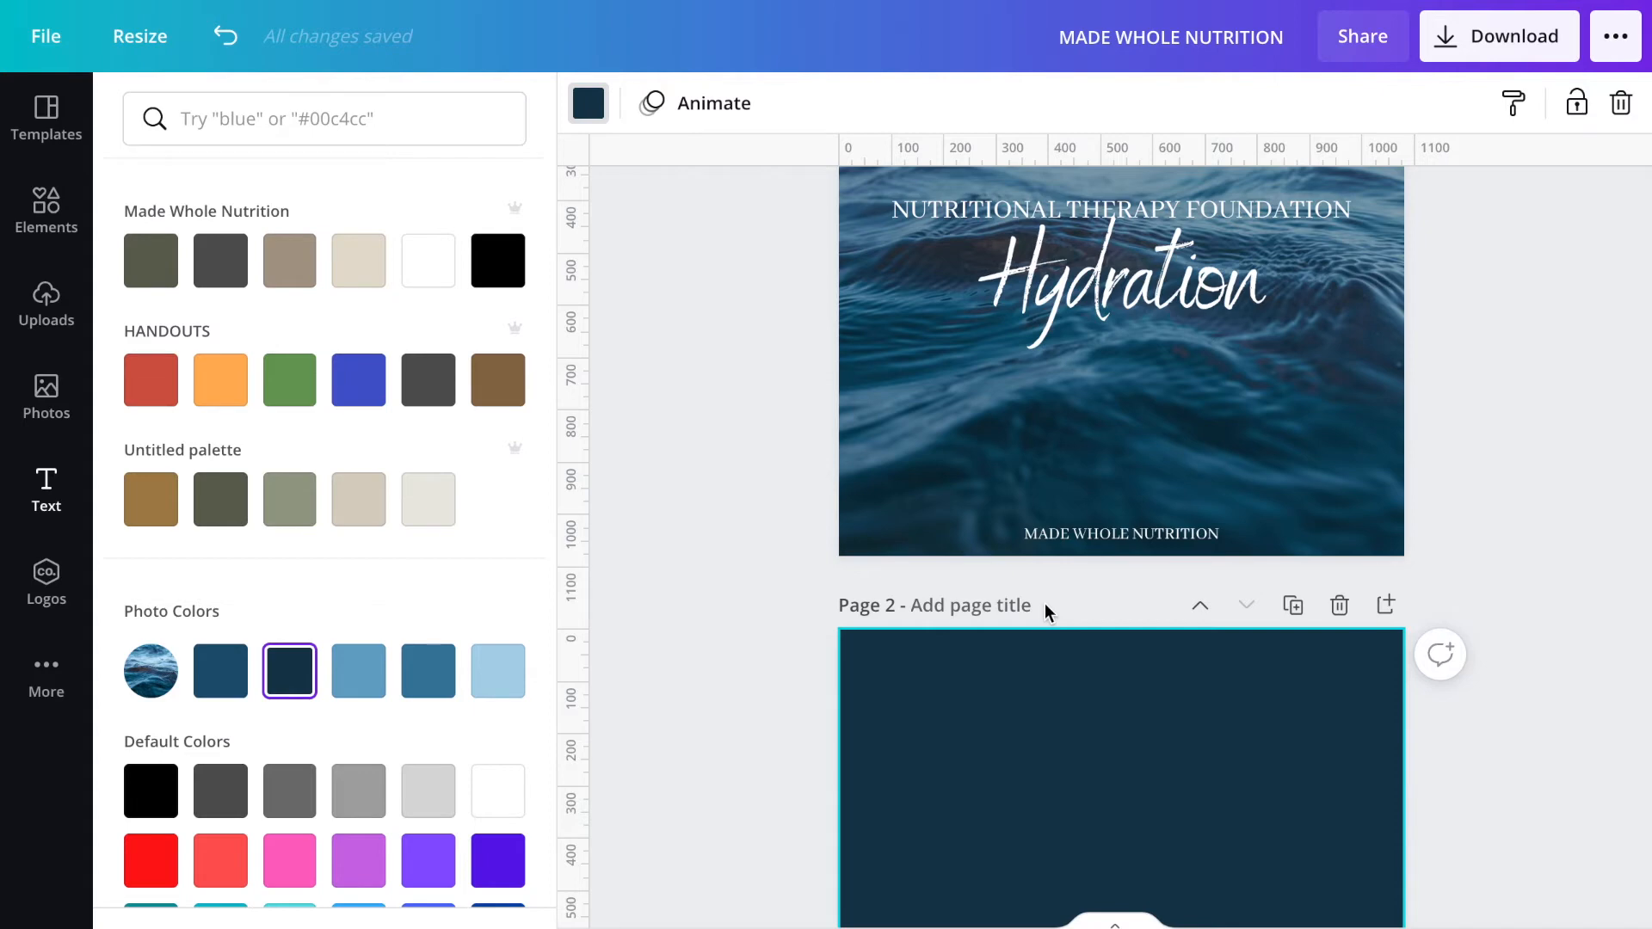
- Paste the copied heading and paragraph onto page 2 of the Instagram post and change their text colour to white
scroll(1045, 603, "down", 1)
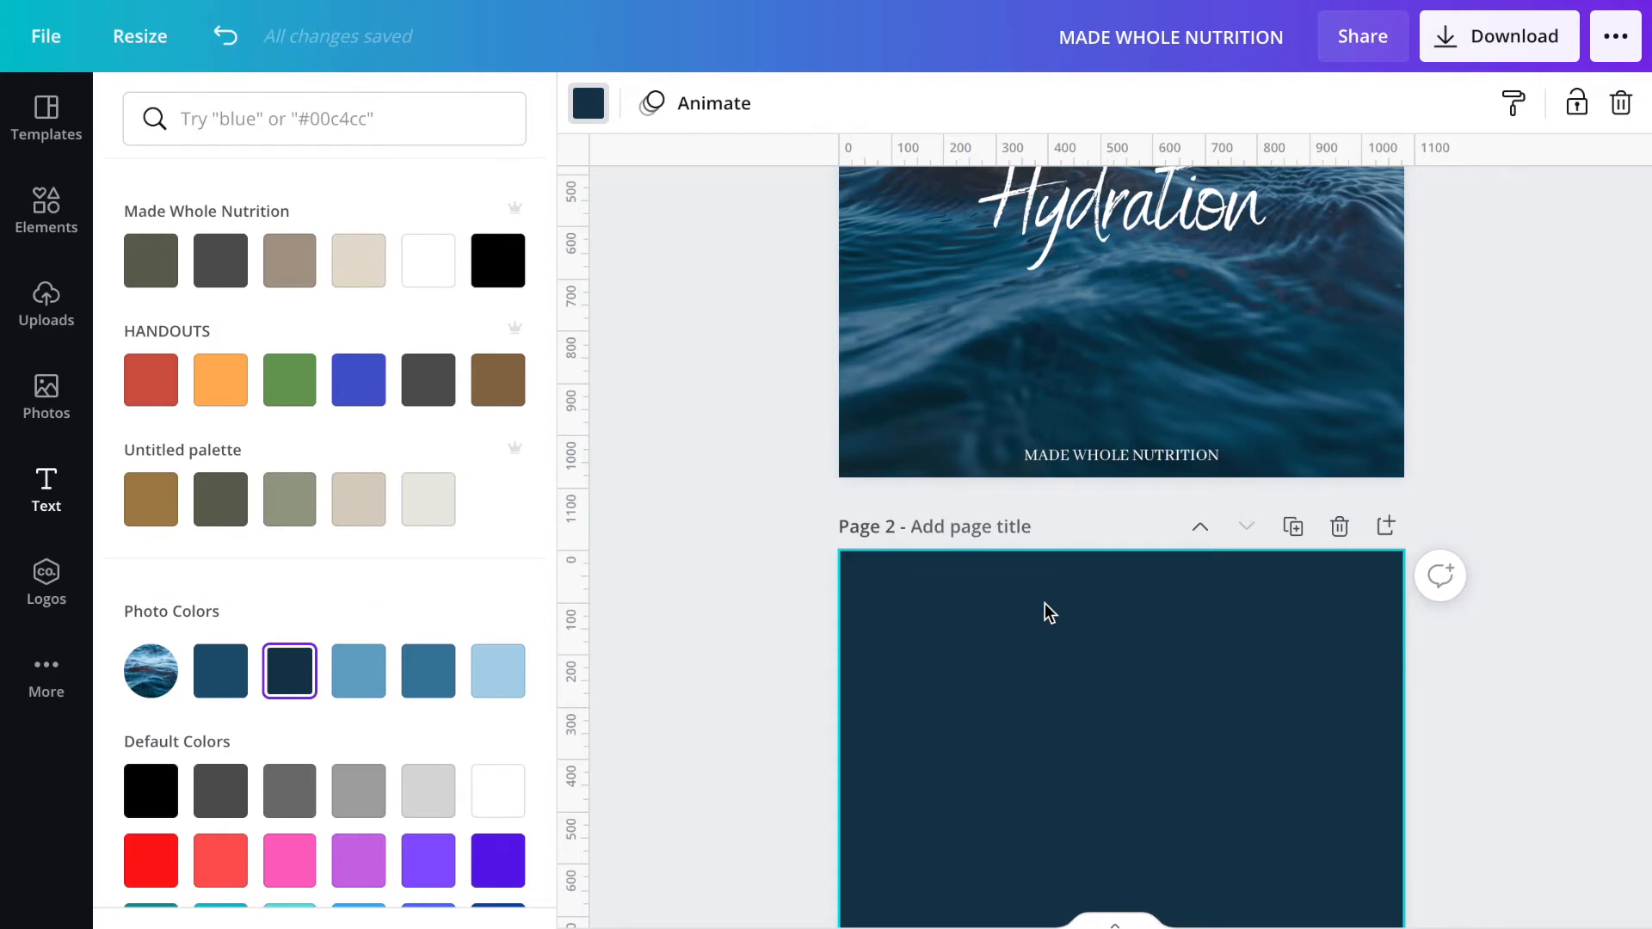
scroll(1045, 602, "down", 3)
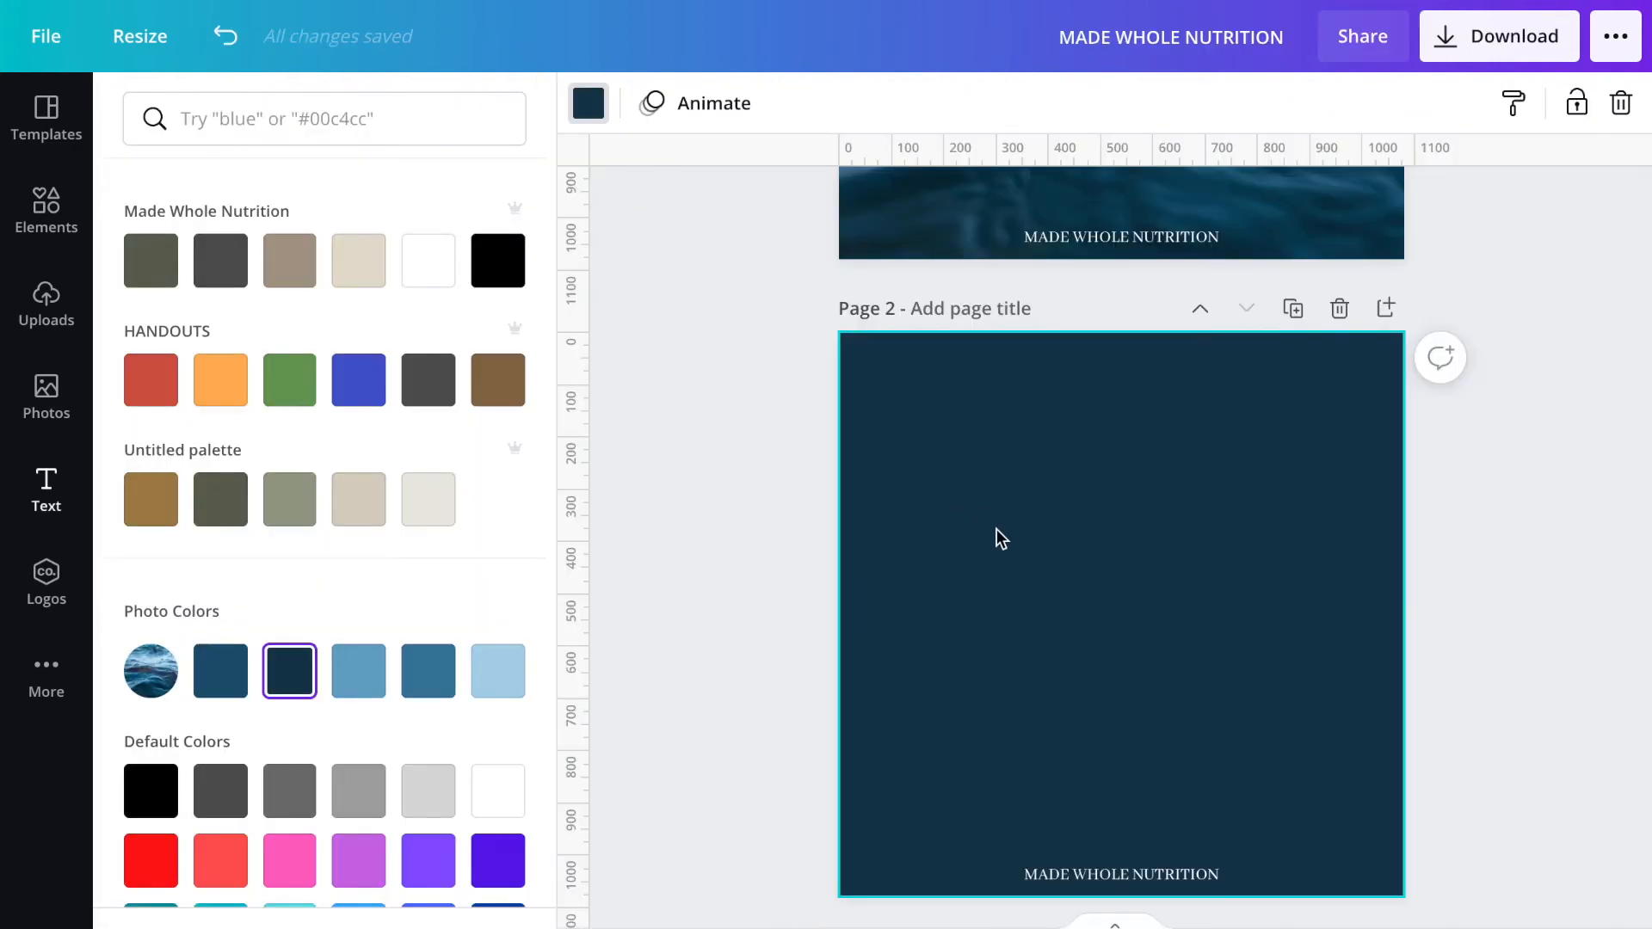
key("ctrl+v")
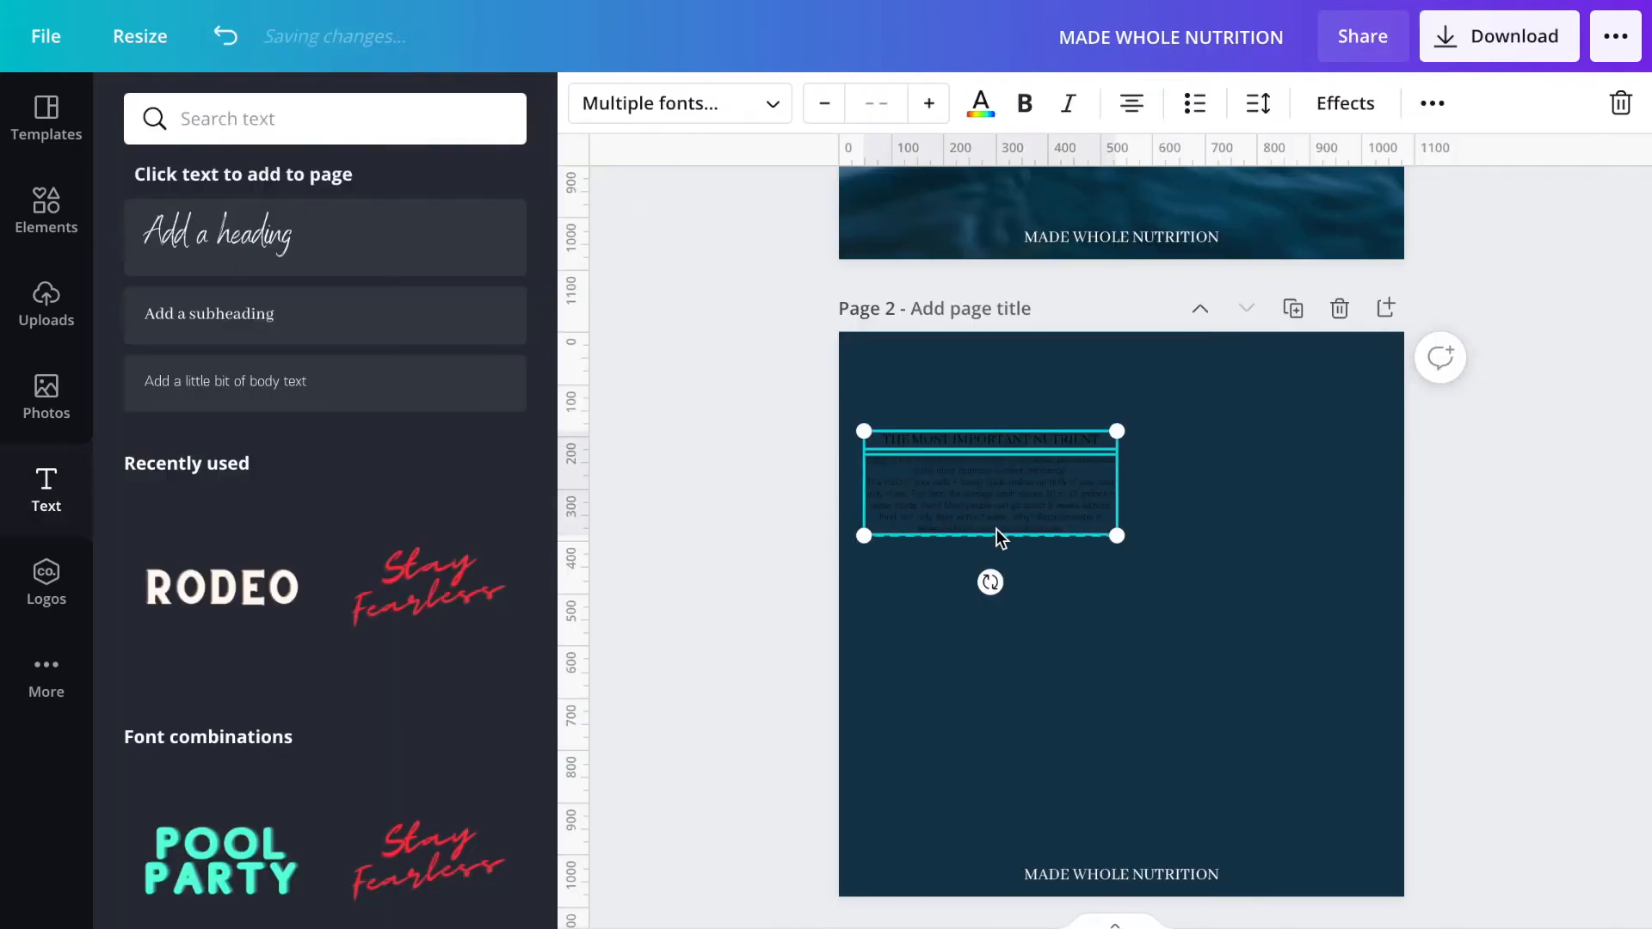
left_click(981, 103)
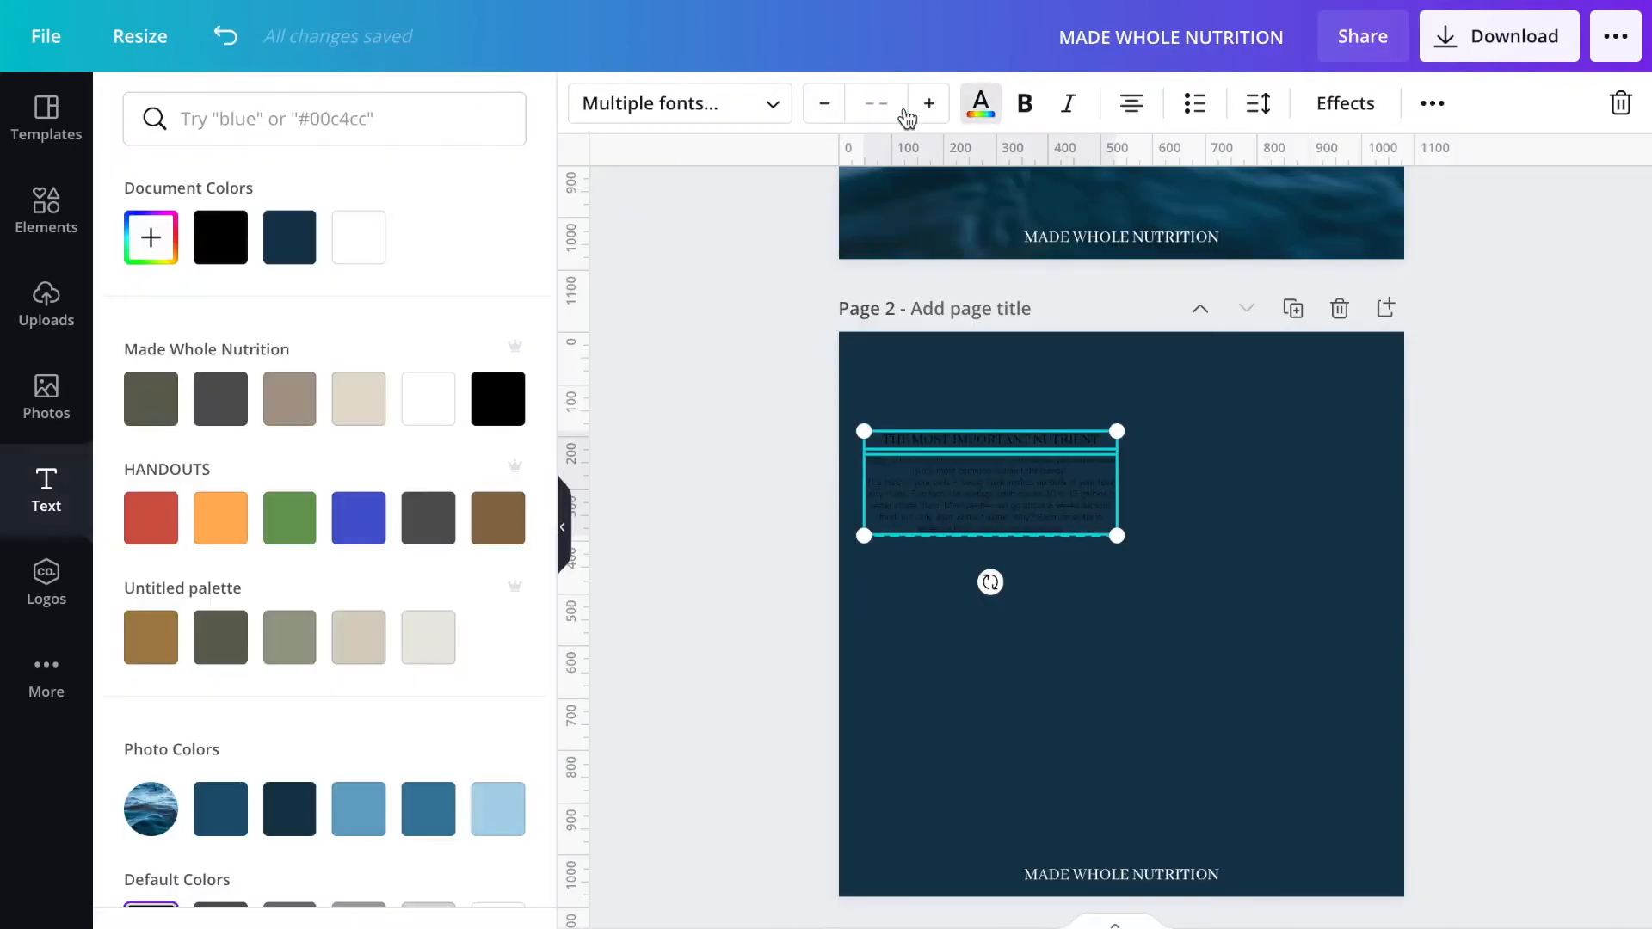
left_click(370, 237)
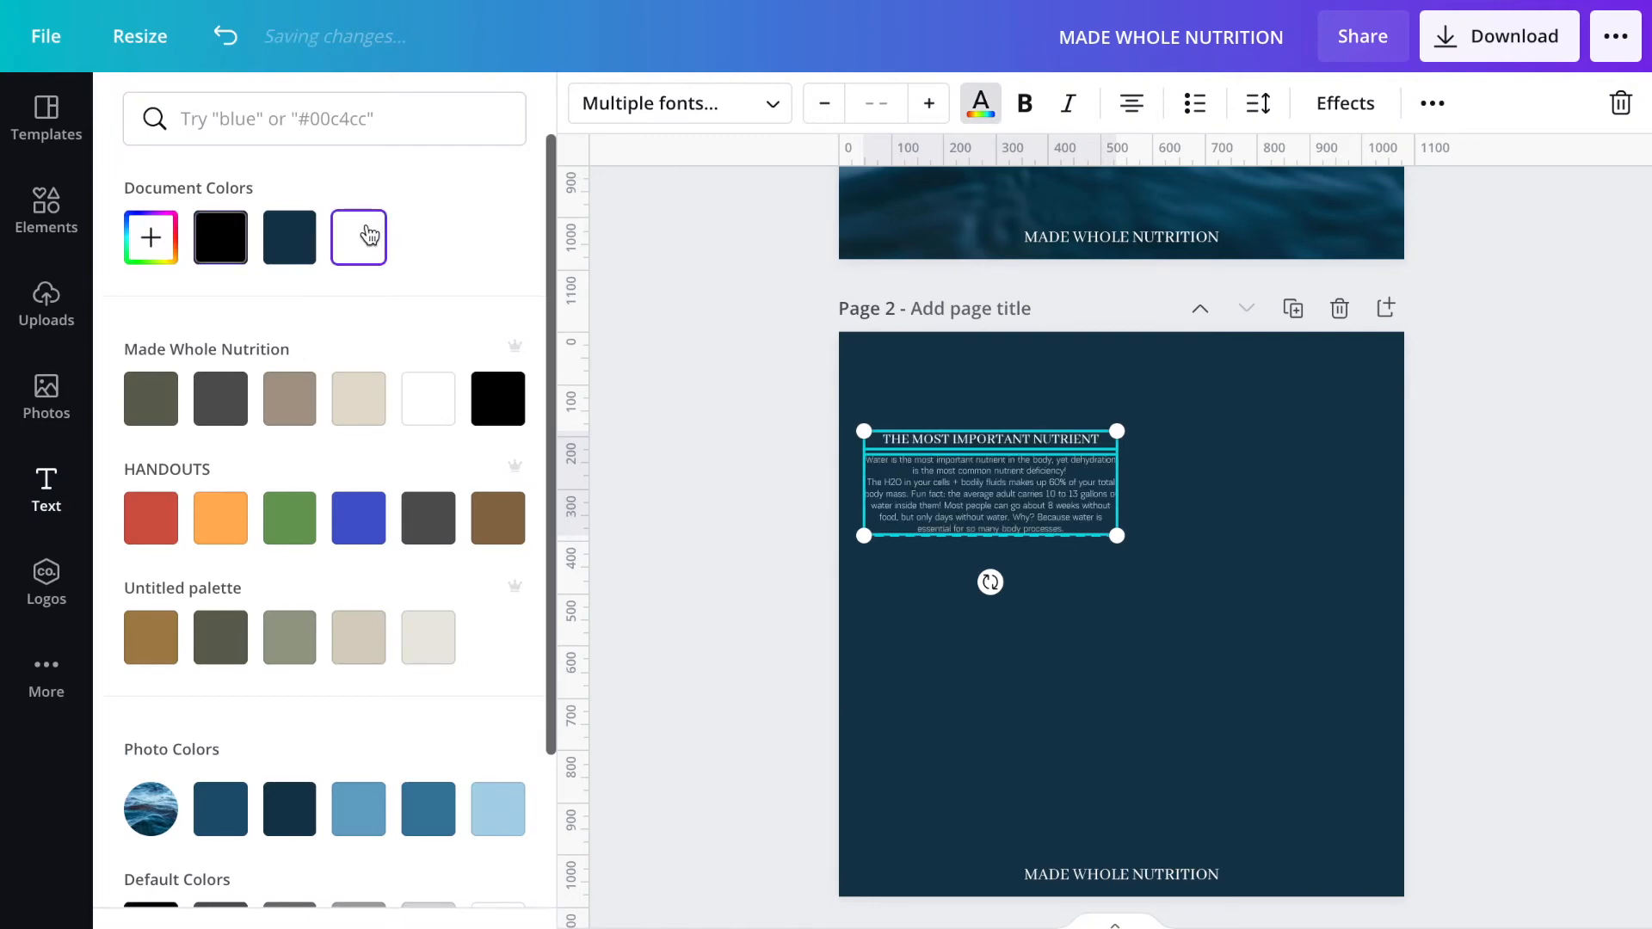
- Enlarge the white heading and paragraph together on page 2 until they span nearly the full page width
left_click(814, 358)
left_click_drag(1125, 536, 1344, 728)
left_click(1592, 647)
- Set the font size of the paragraph on page 2 to 35
left_click(1182, 558)
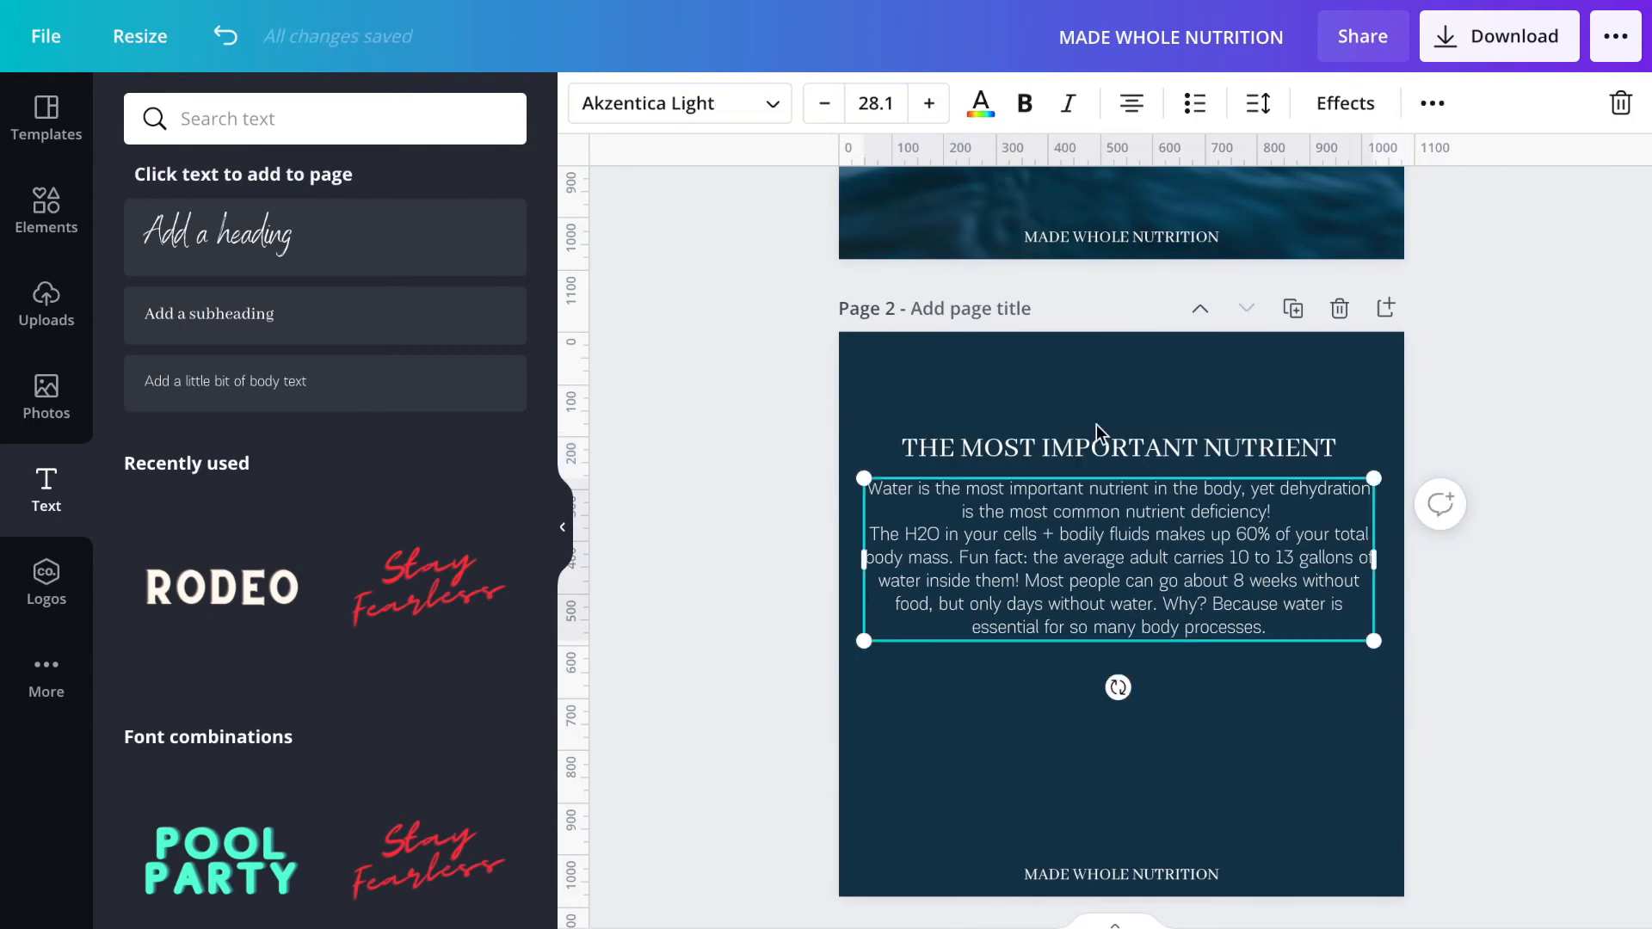
left_click(886, 105)
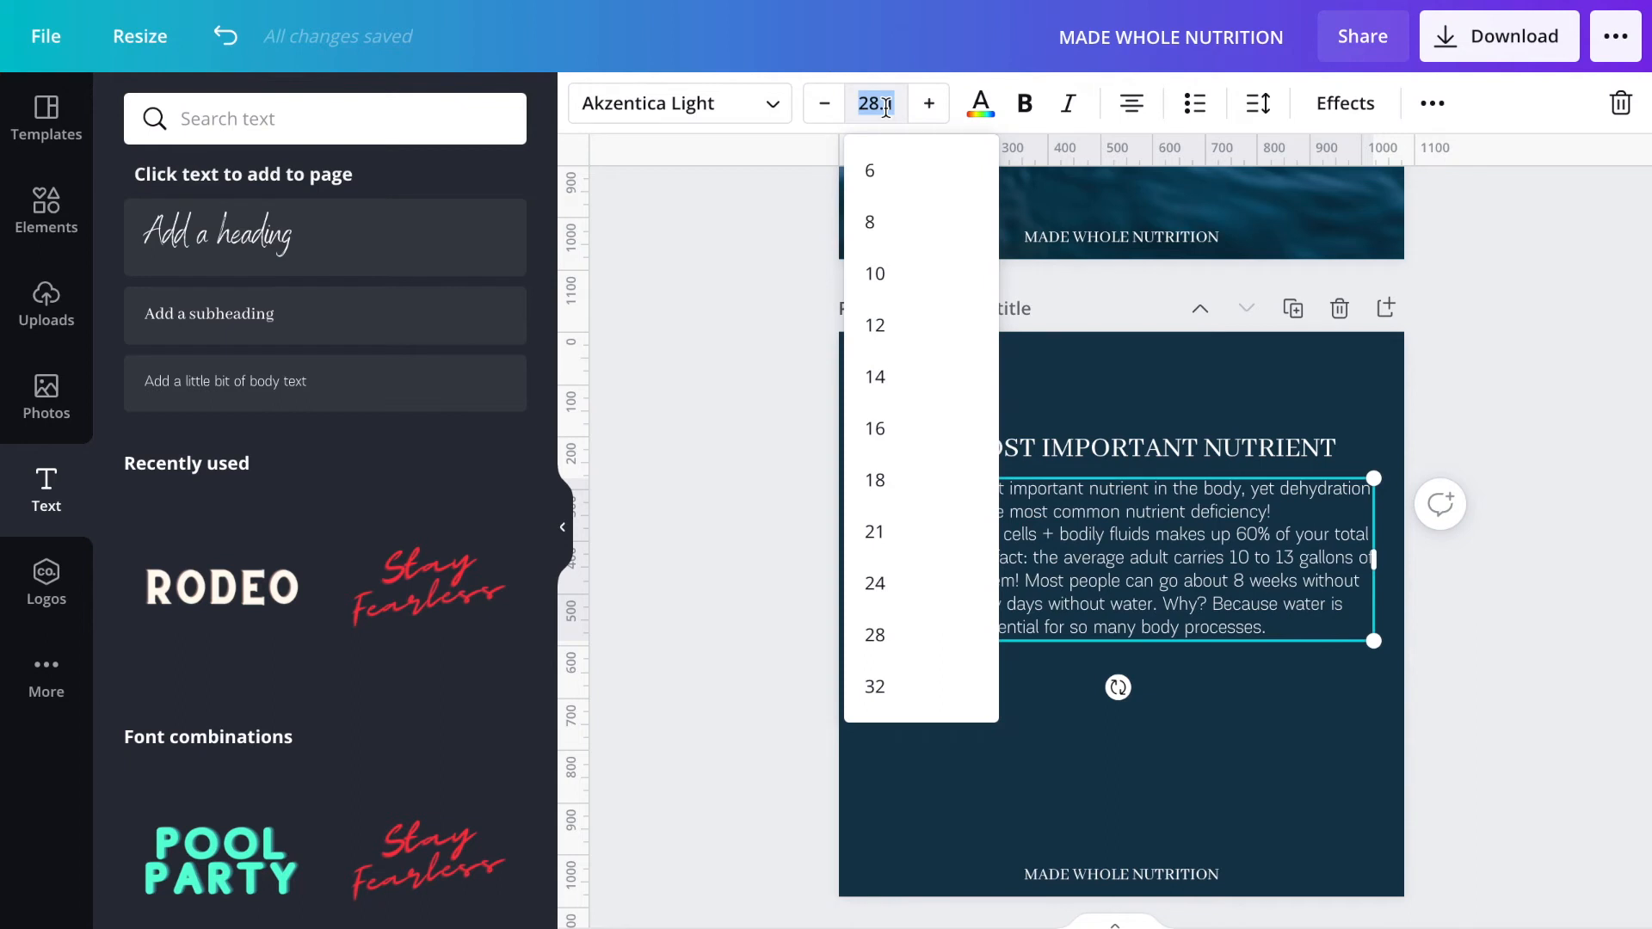
type("3")
key("Return")
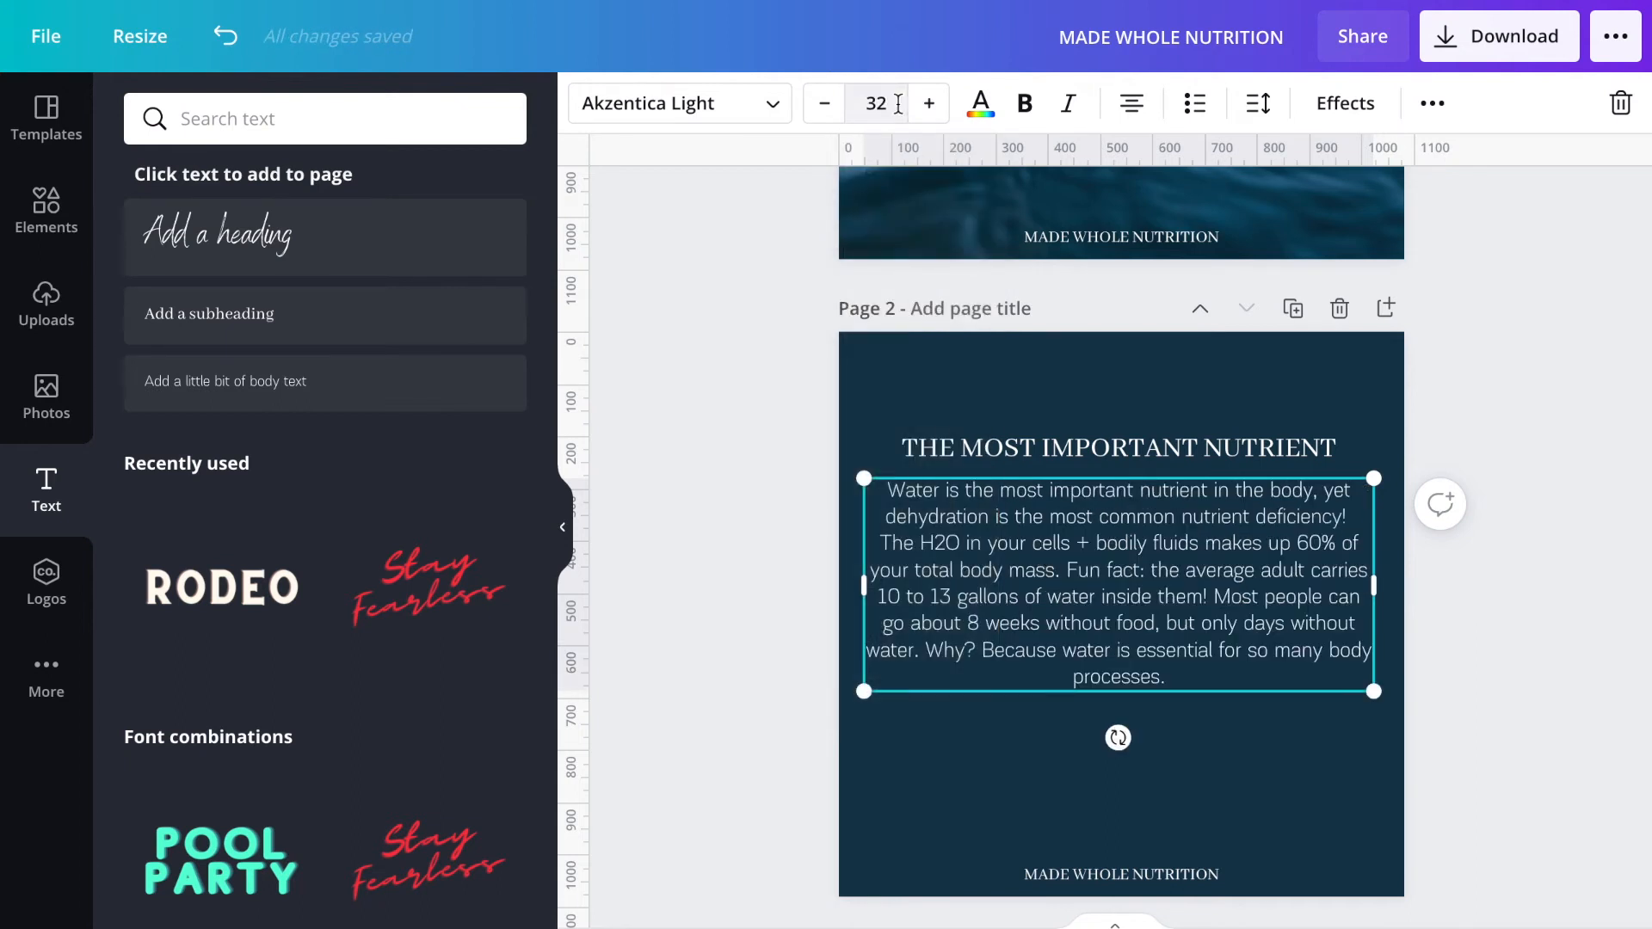
left_click(897, 107)
left_click(929, 105)
left_click(929, 104)
left_click(929, 104)
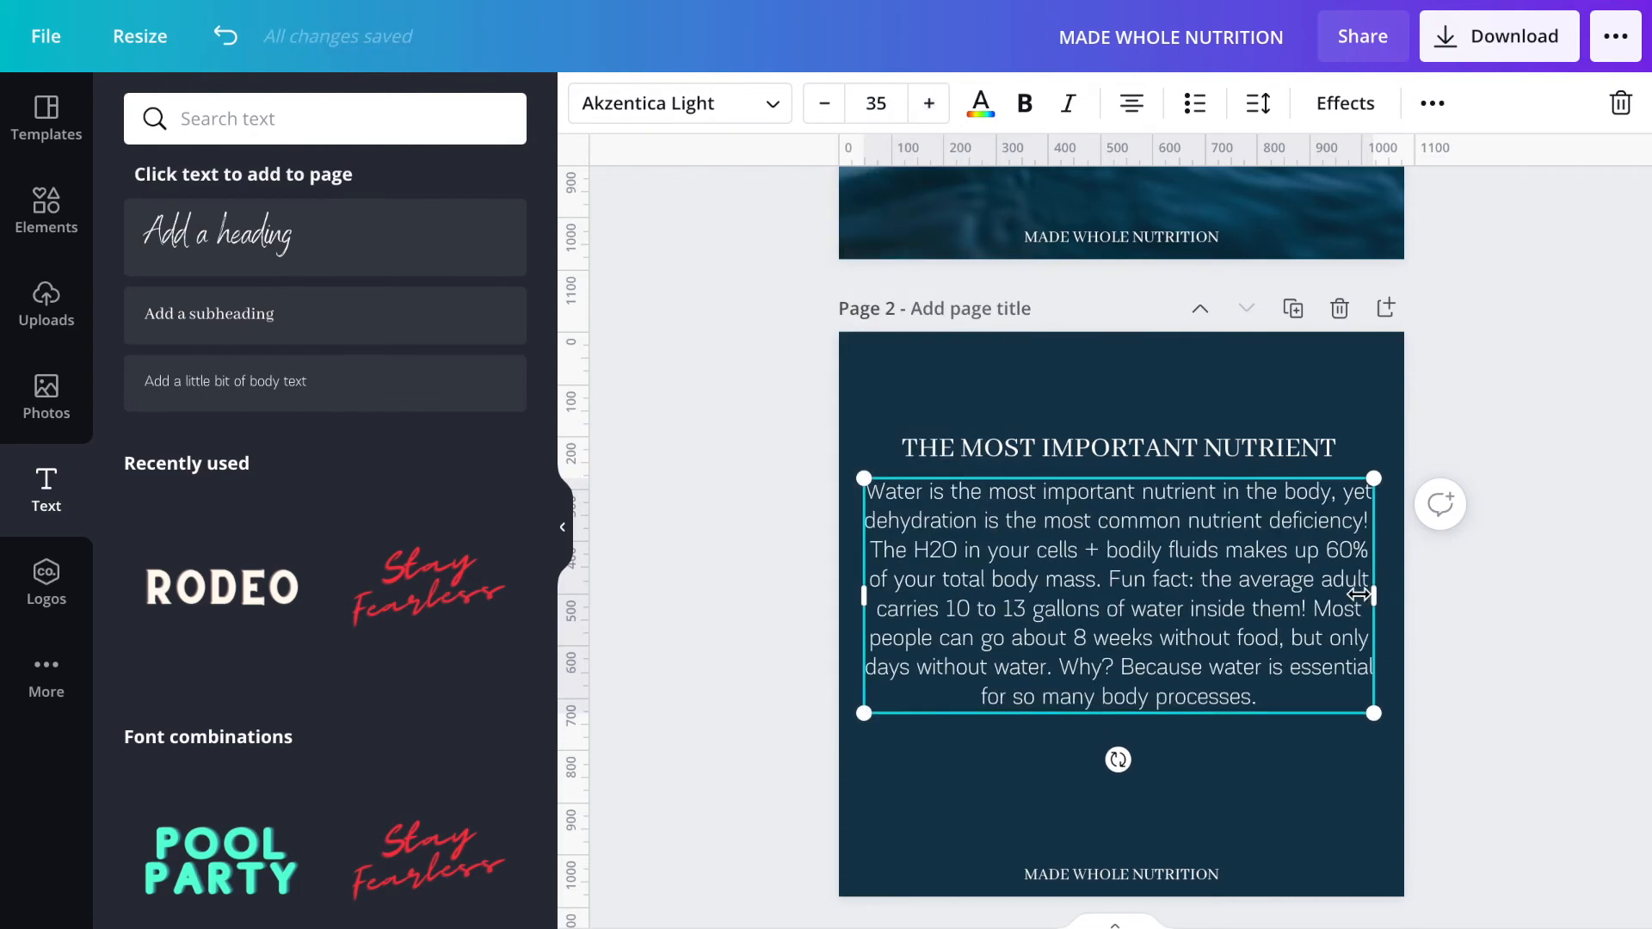
- Narrow the paragraph's text box slightly and move it a little lower, centred beneath the heading
left_click_drag(1374, 595, 1359, 594)
left_click(1530, 668)
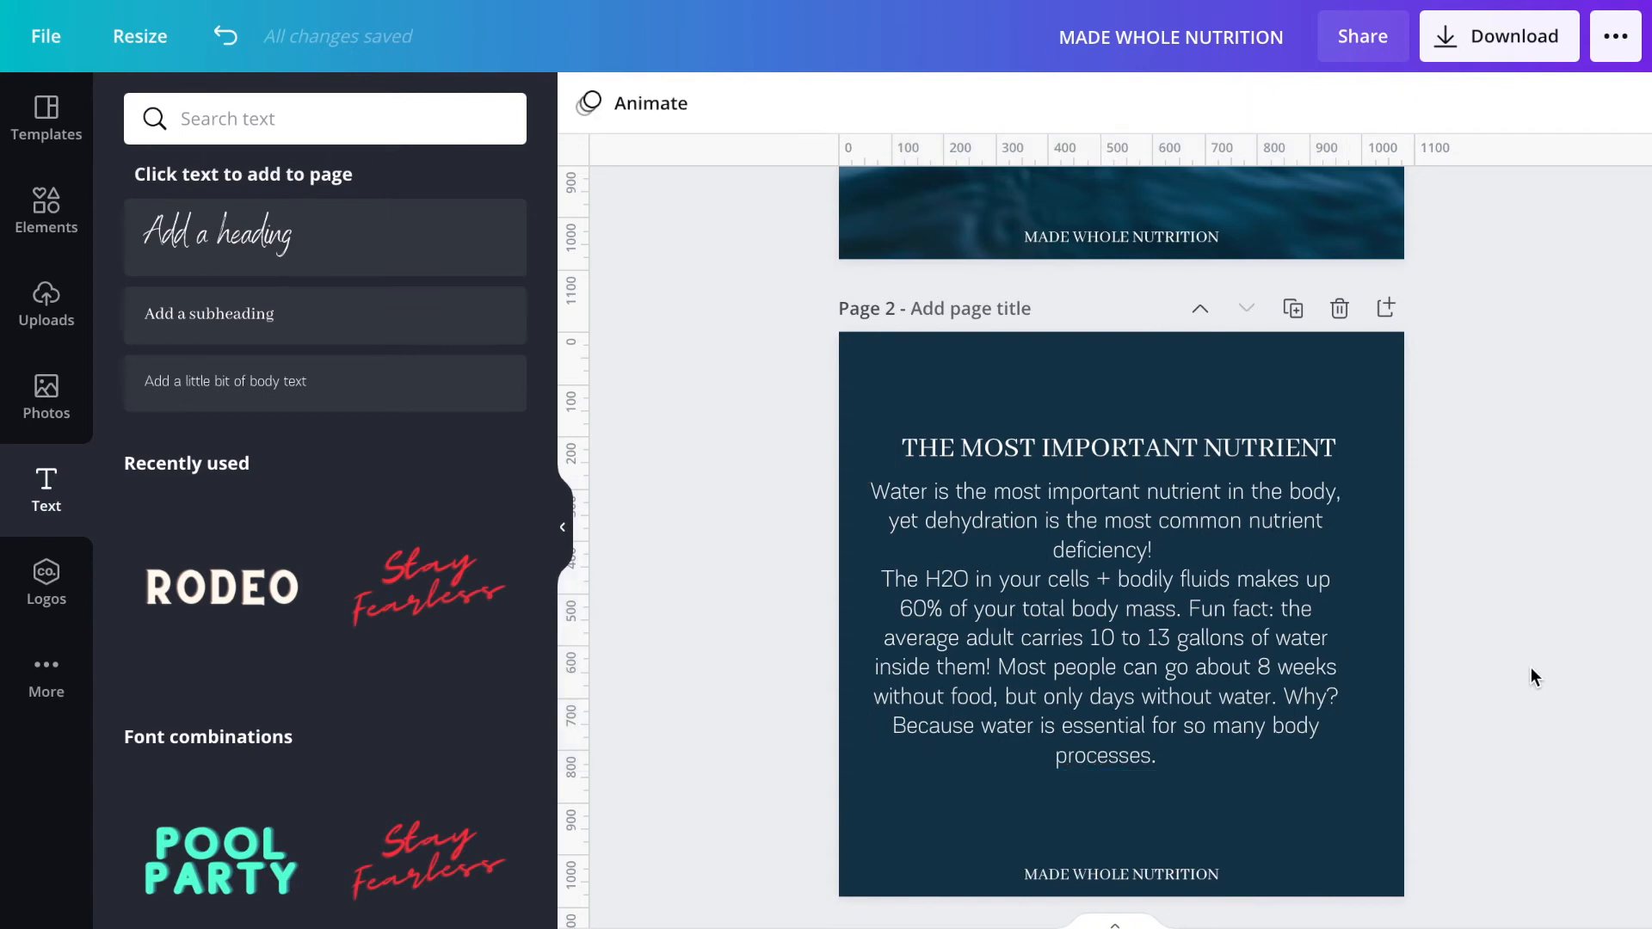
left_click(1036, 616)
left_click_drag(1035, 616, 1051, 628)
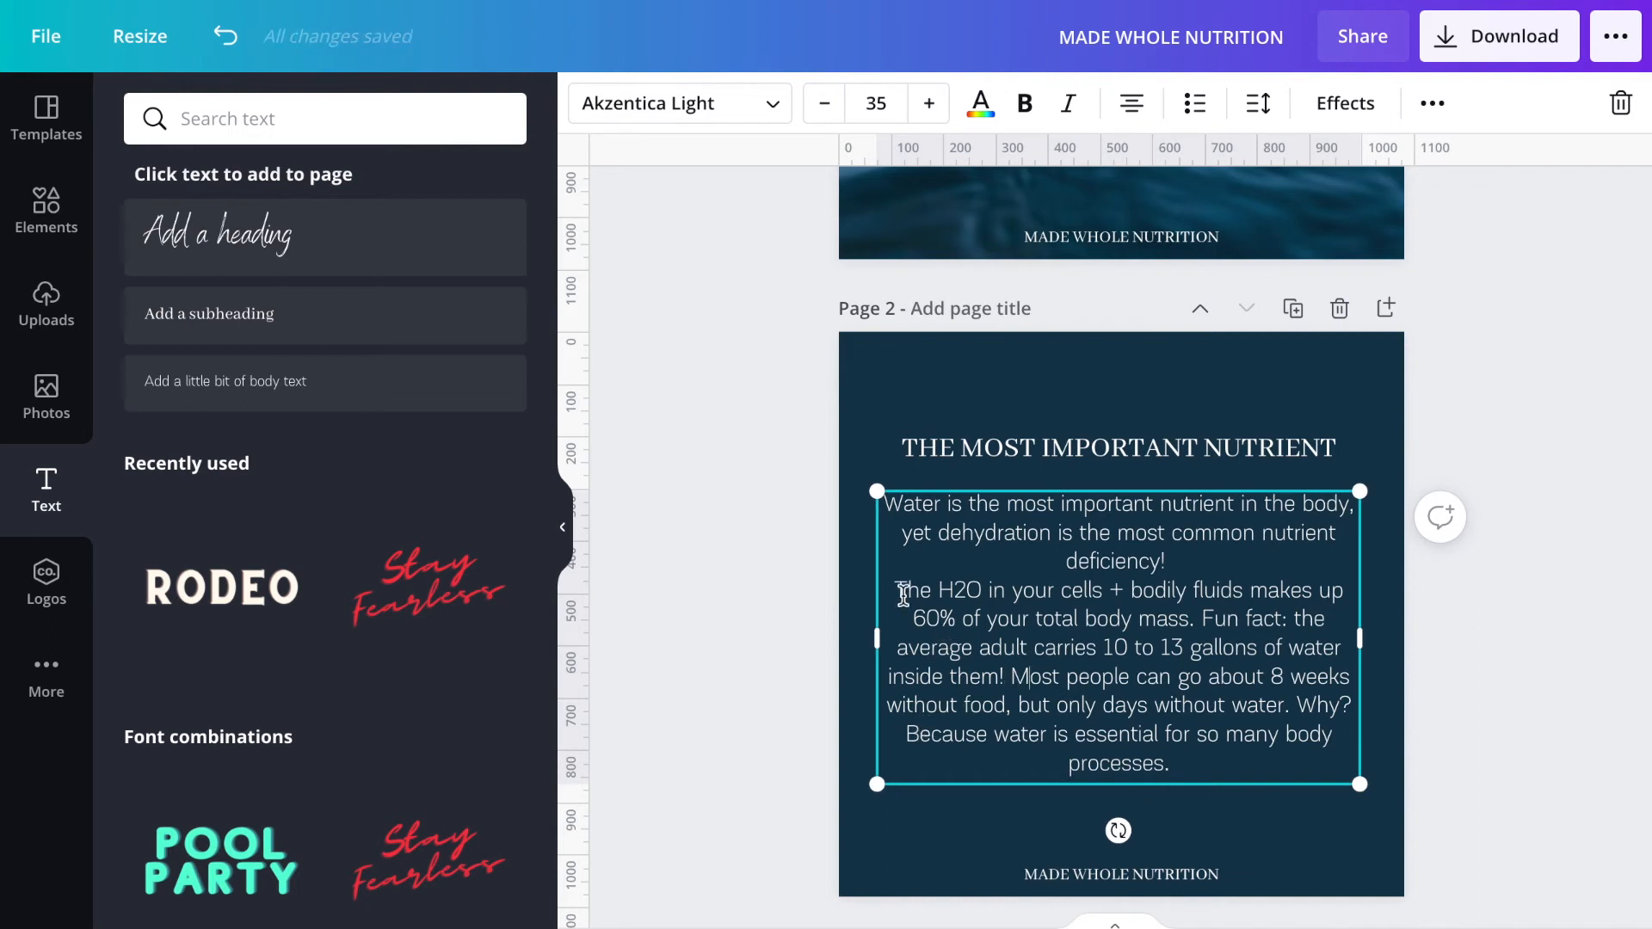
- Insert a blank line before the sentence starting "The H2O in your cells" in the page 2 paragraph
left_click(899, 590)
key("Return")
left_click(1456, 658)
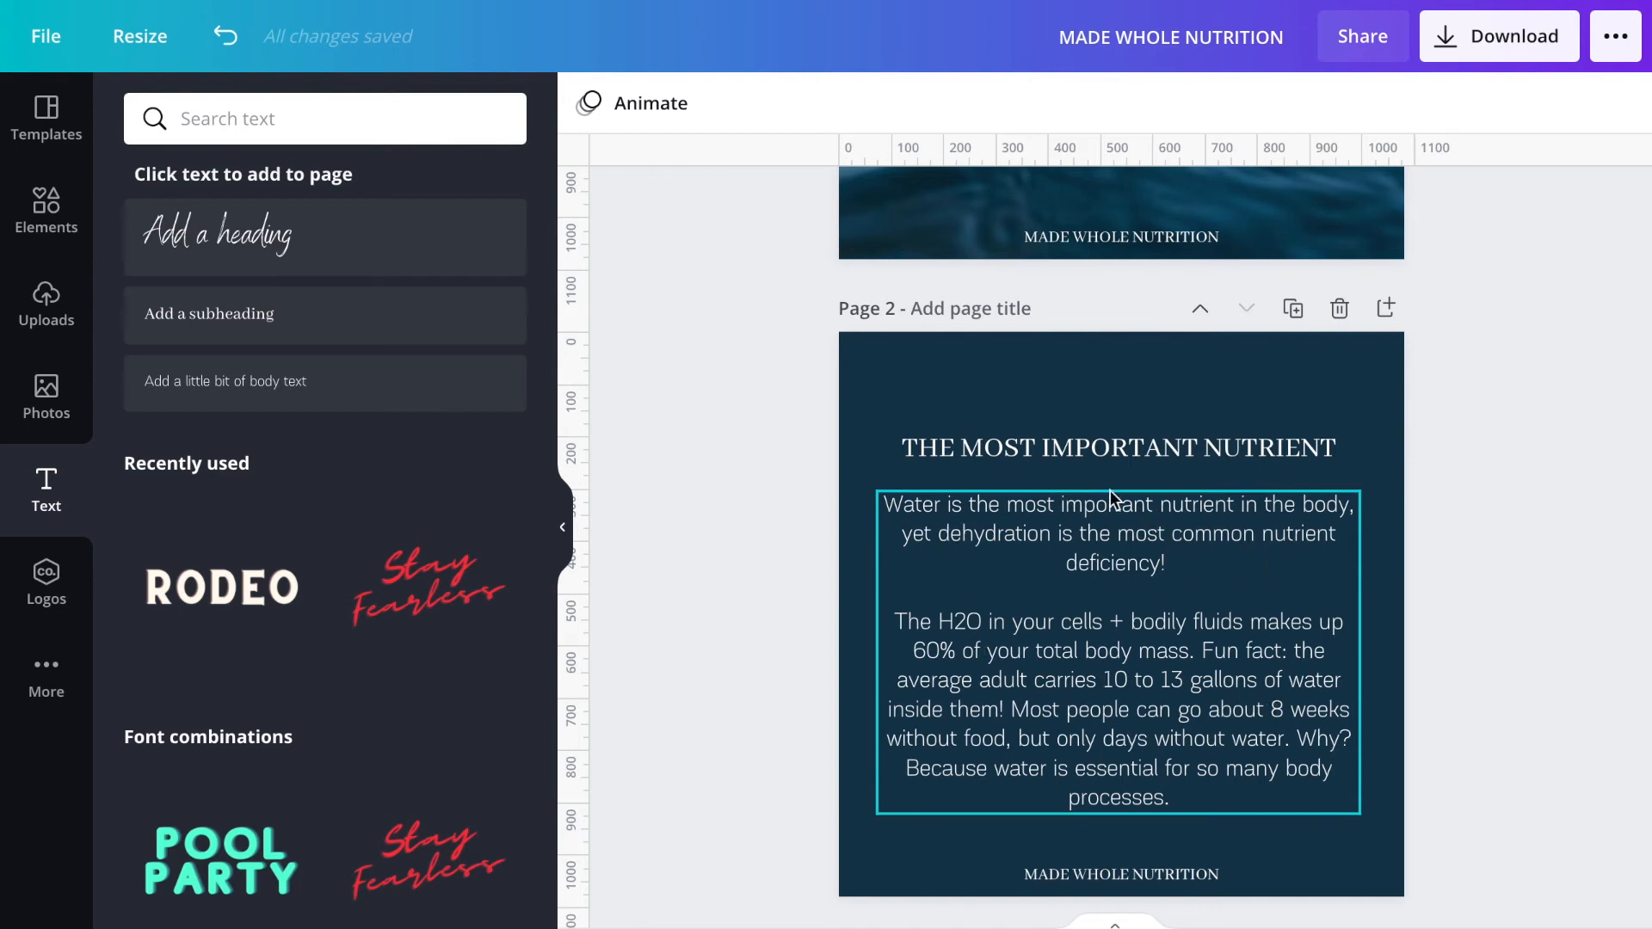
- Set the THE MOST IMPORTANT NUTRIENT heading to font size 50 and move it up clear of the paragraph
left_click(1093, 451)
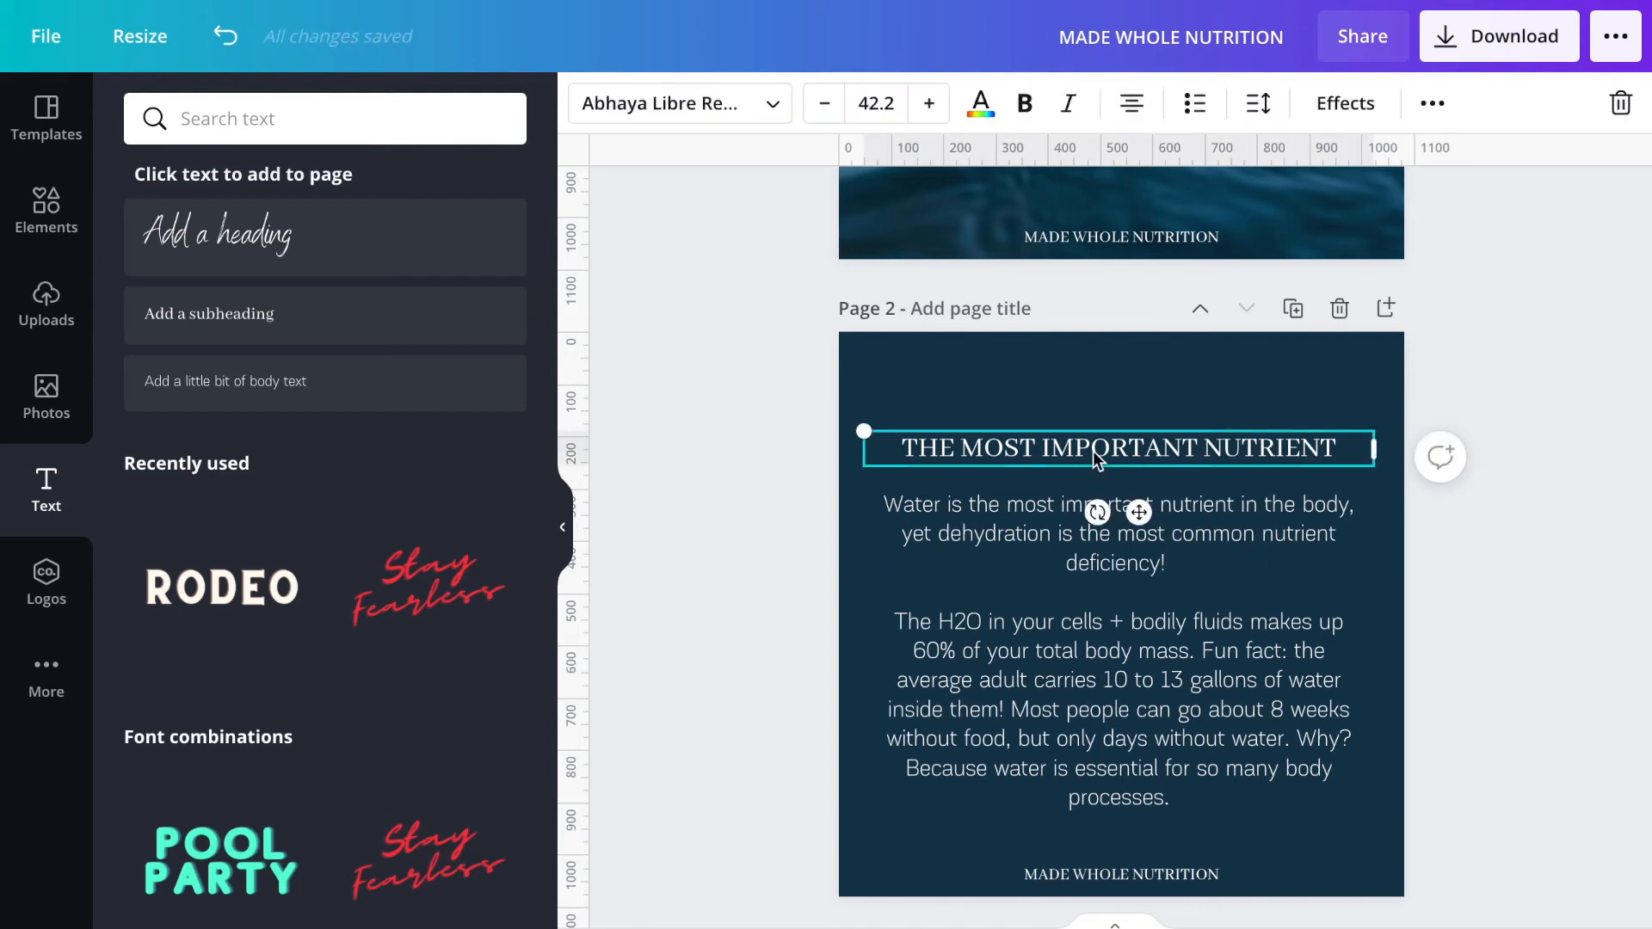
left_click(887, 118)
type("50")
key("Return")
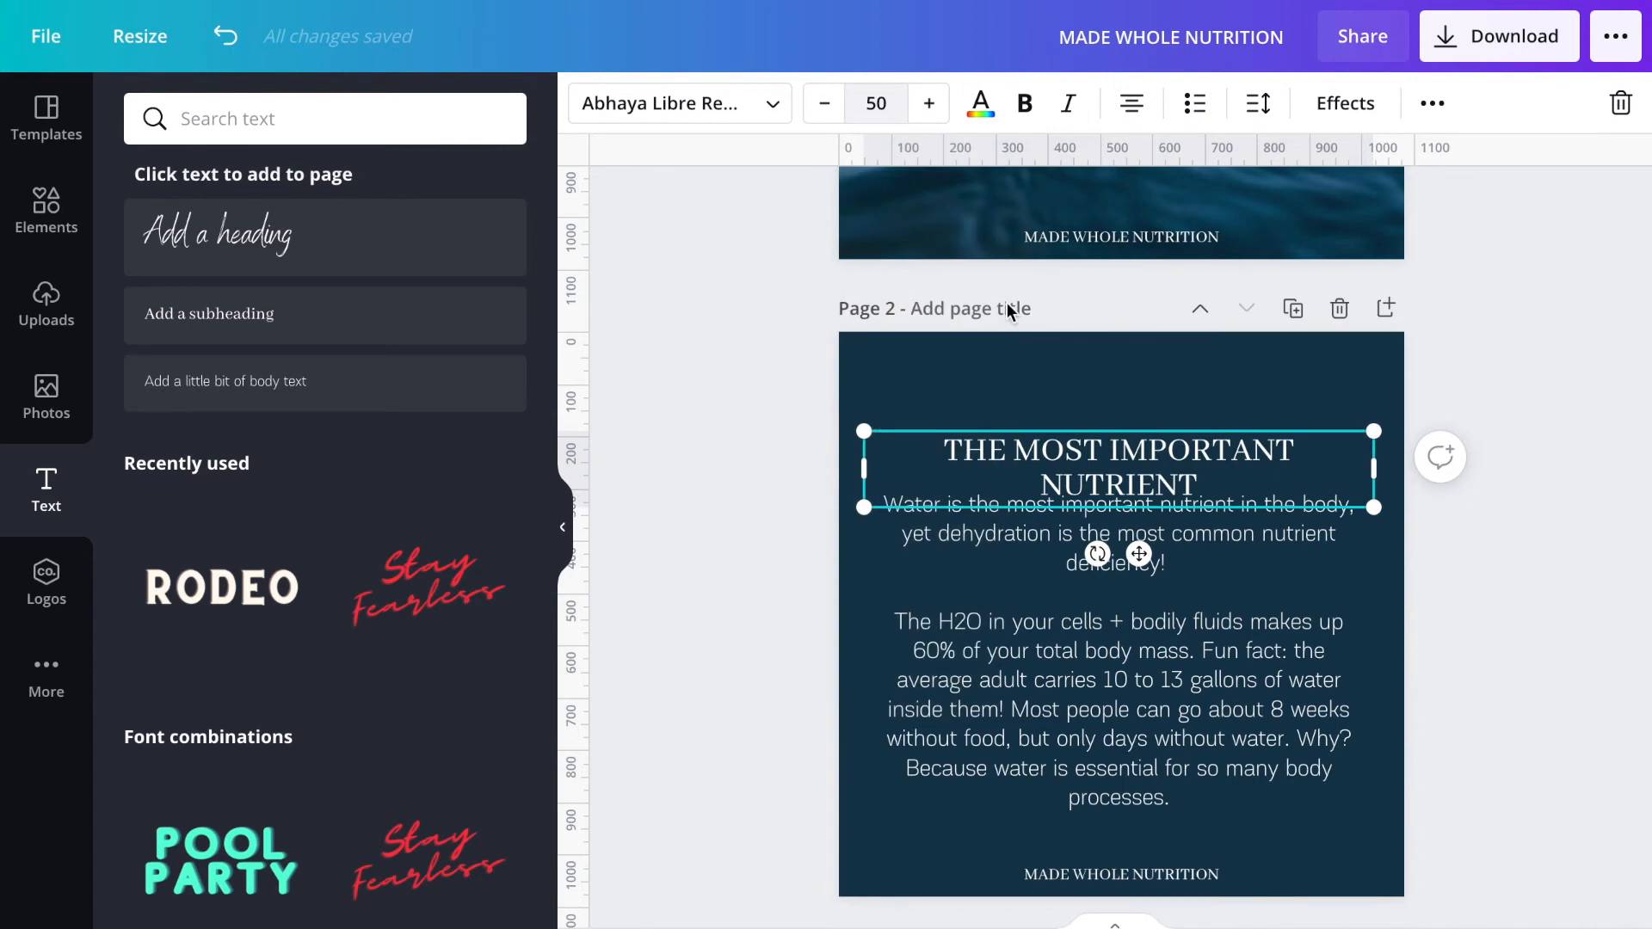
left_click_drag(1132, 448, 1131, 411)
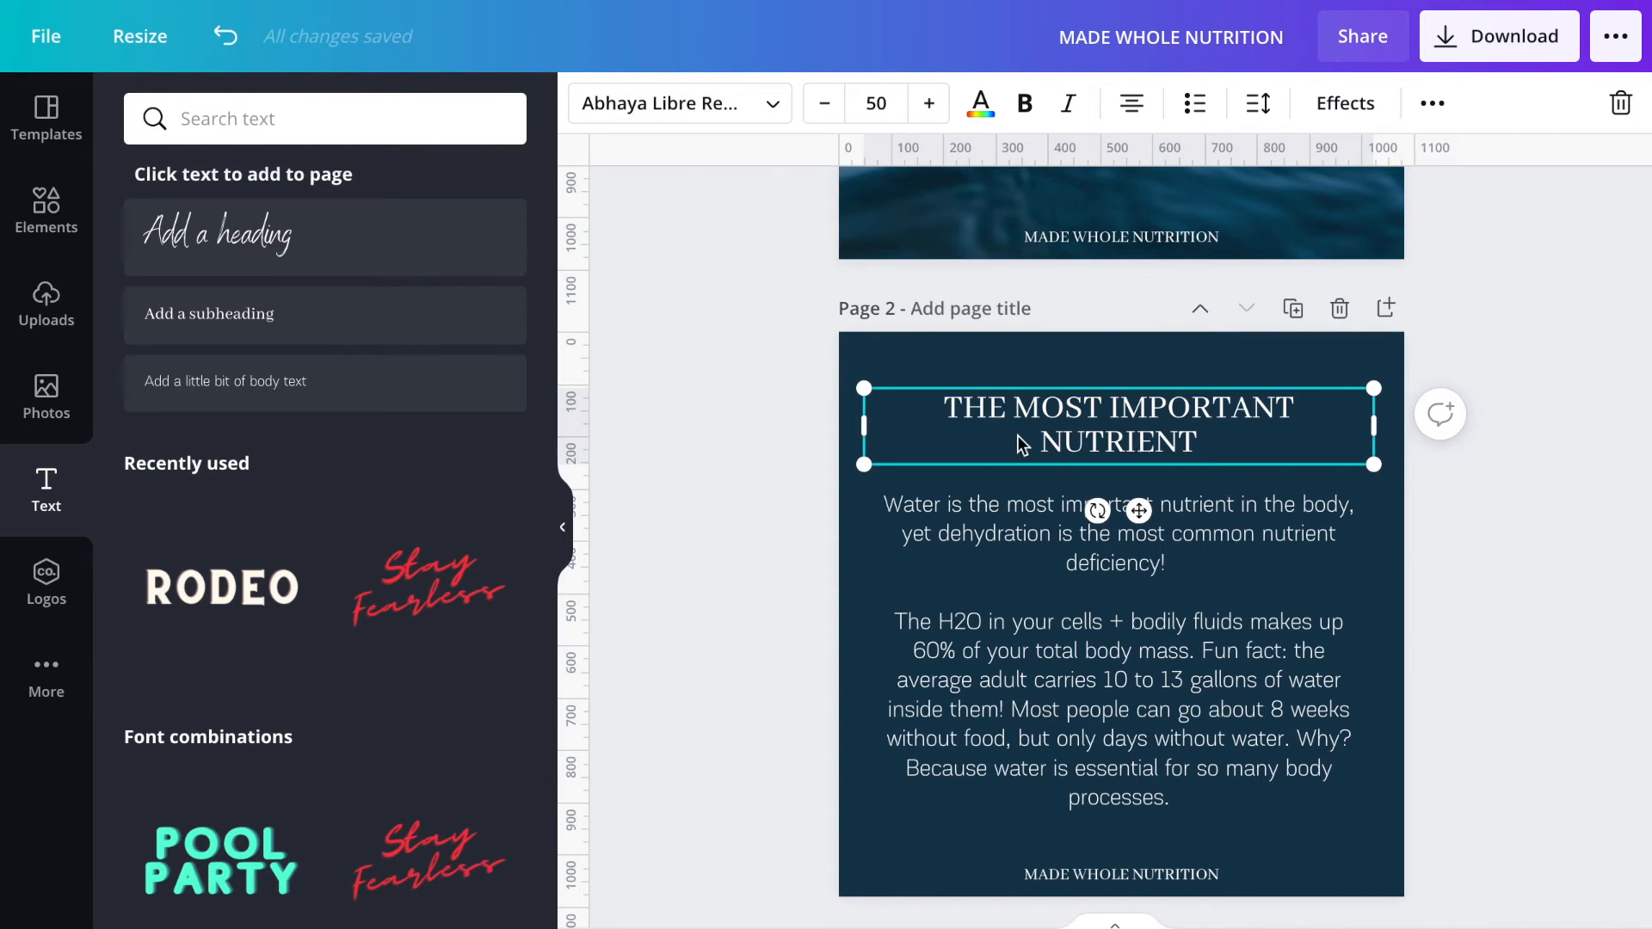
left_click(722, 485)
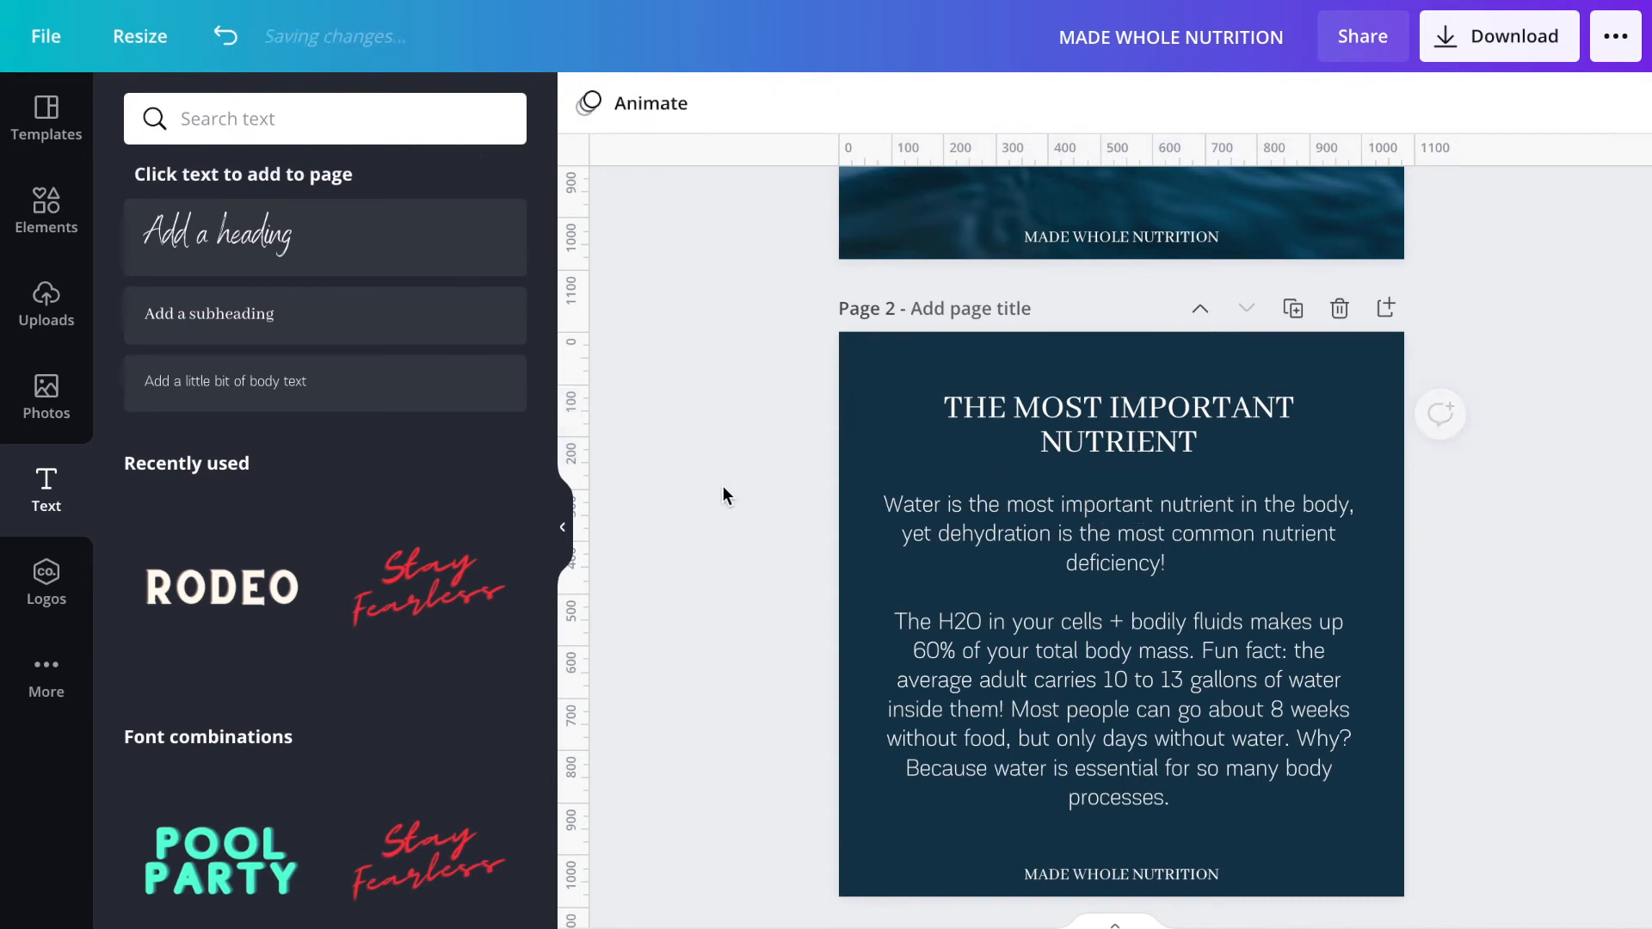
- Try a Middle alignment on the page 2 heading and paragraph together, and undo it
scroll(1216, 661, "down", 1)
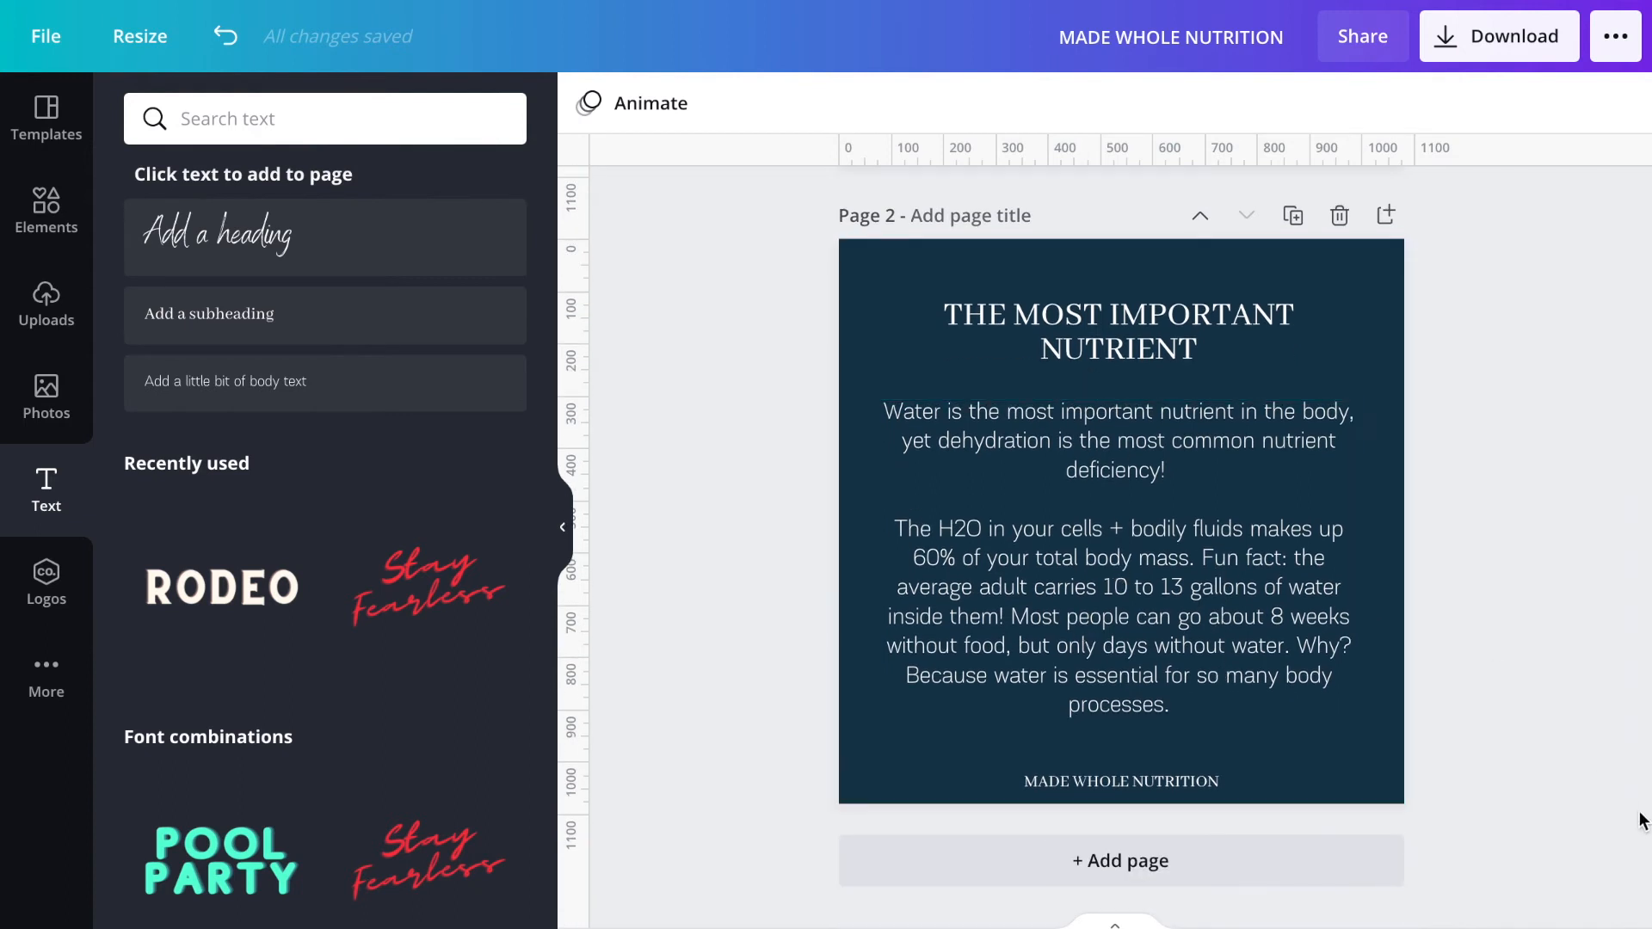
left_click(1128, 312)
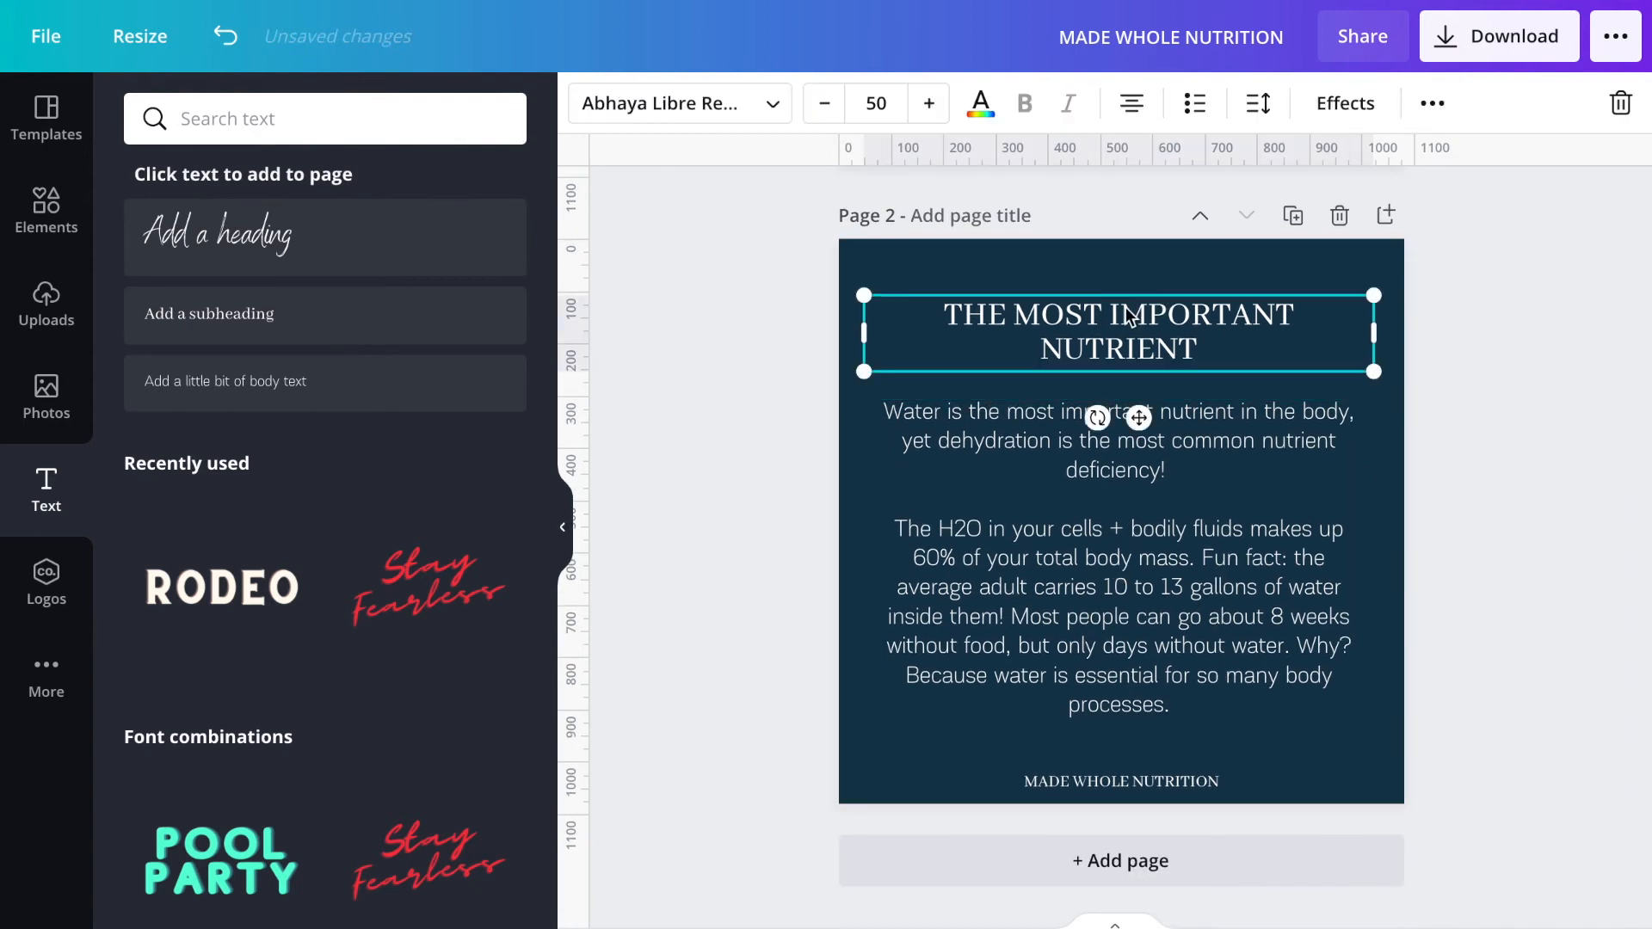
left_click(1164, 600, "shift")
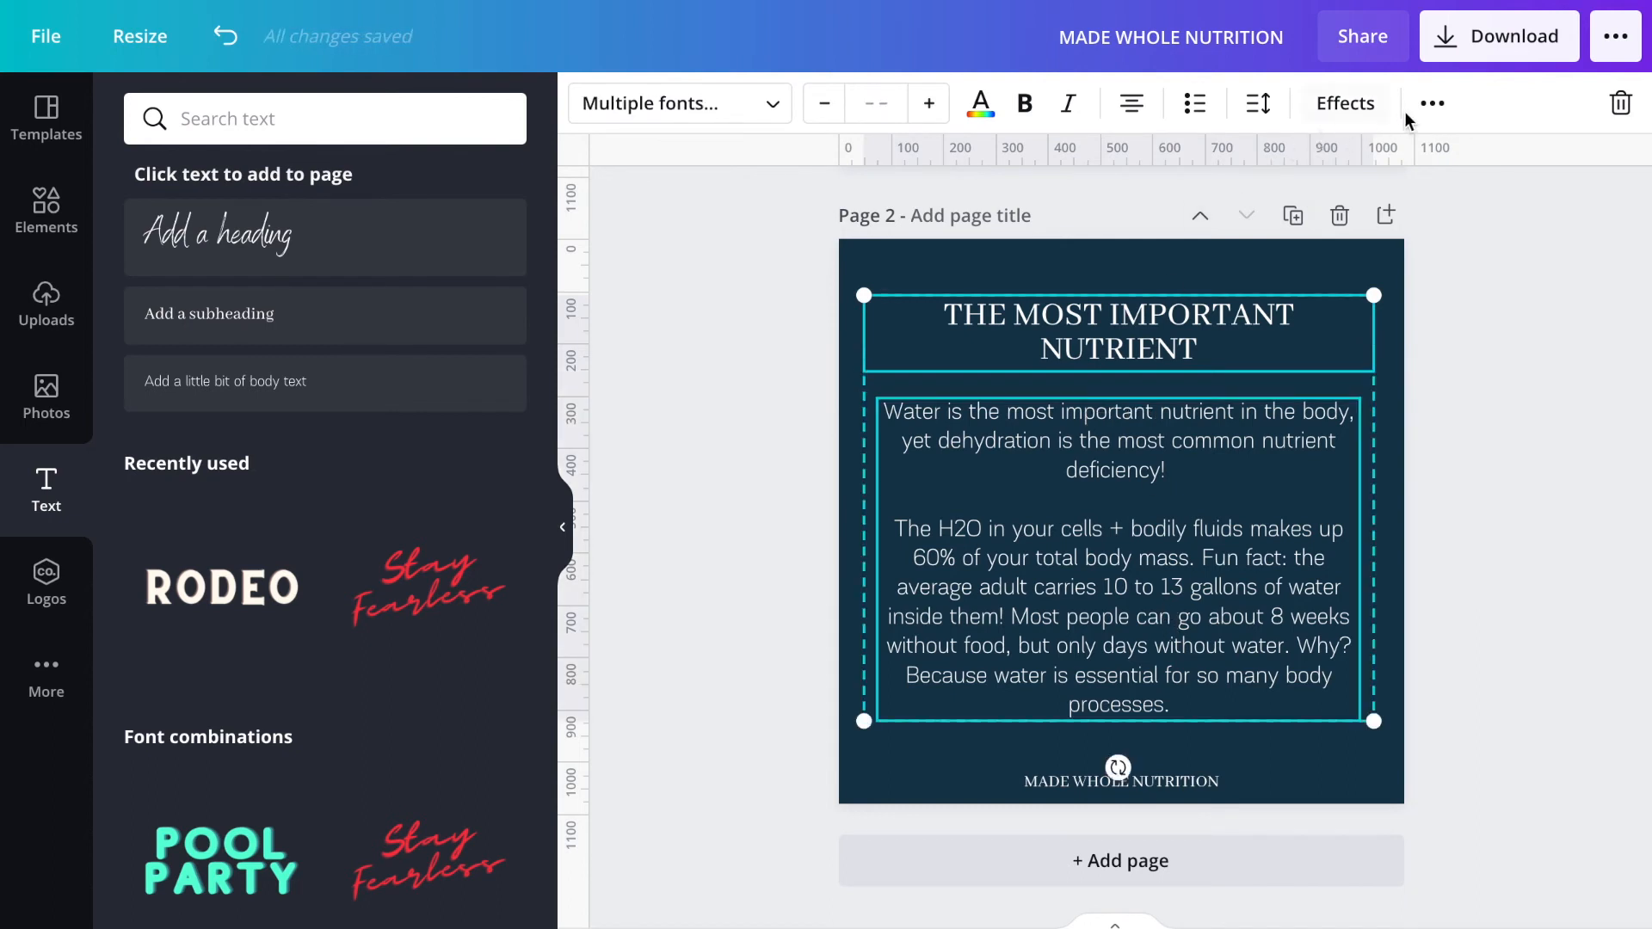
left_click(1432, 103)
left_click(1133, 164)
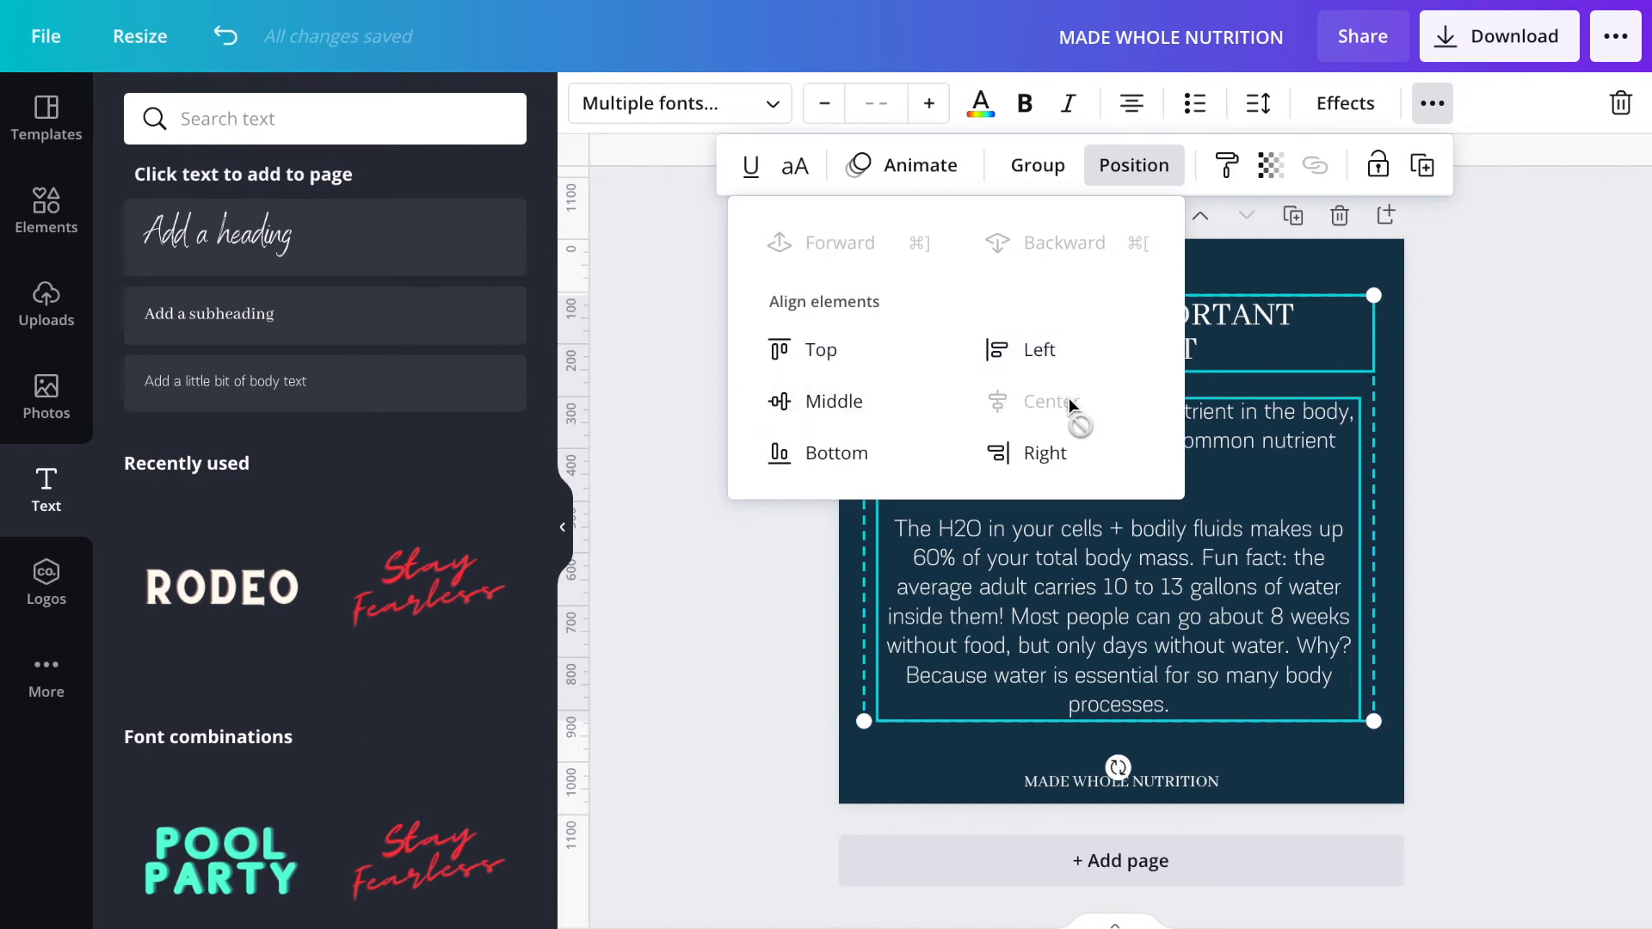
left_click(835, 402)
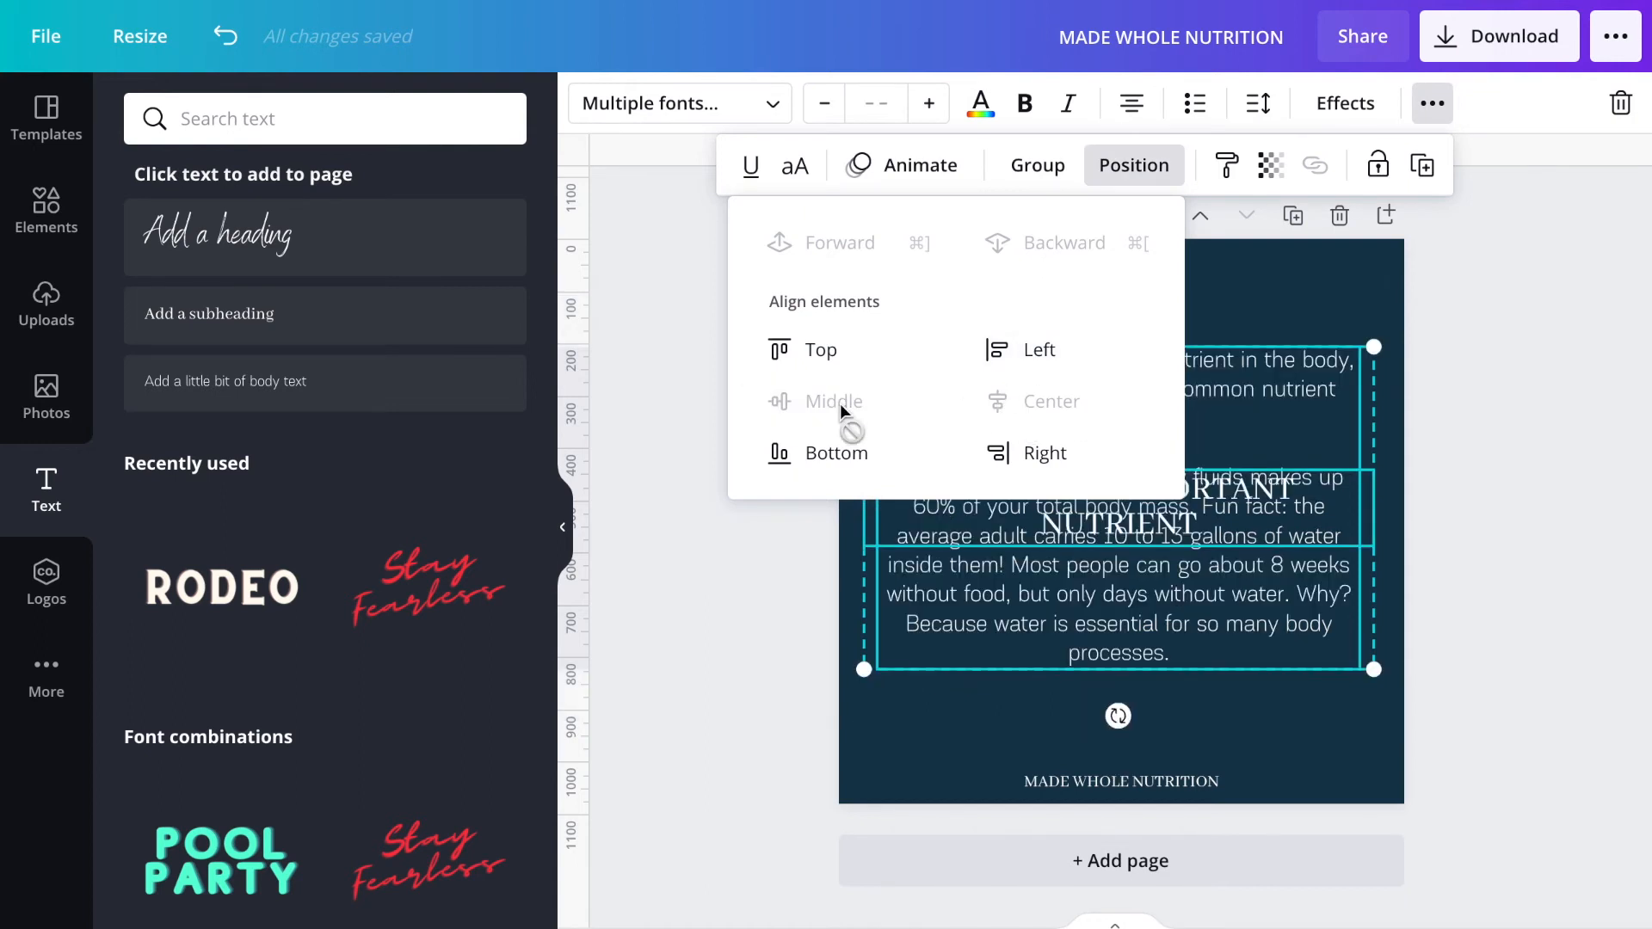
left_click(225, 36)
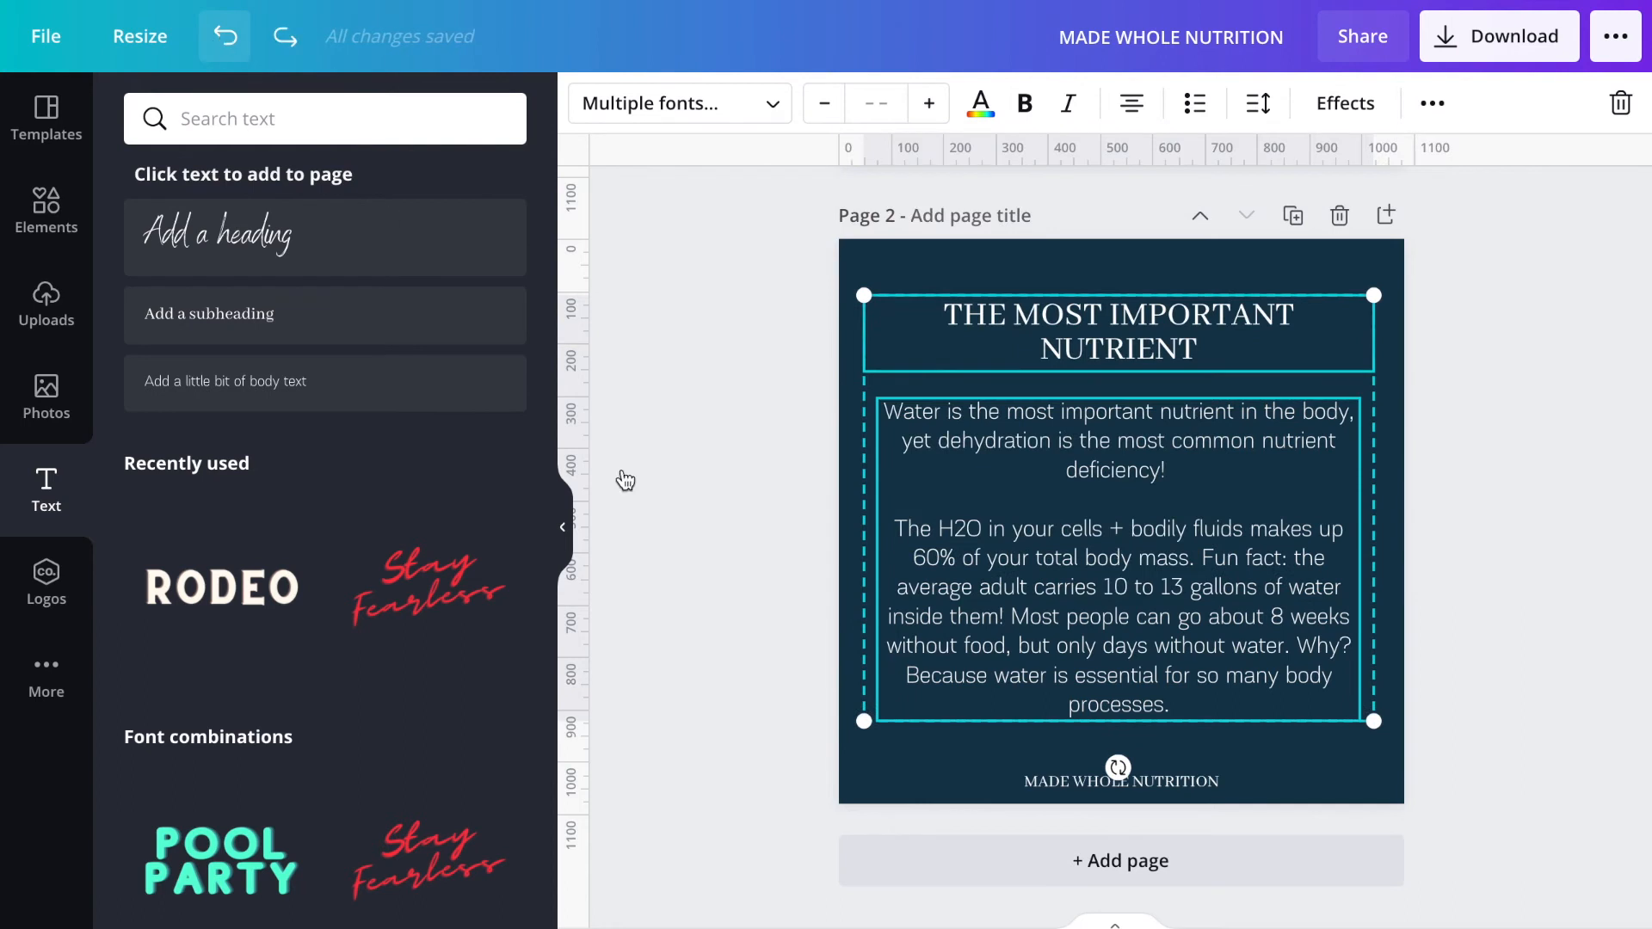
- Shift the heading and paragraph together to centre them horizontally on page 2, and duplicate the page
left_click(687, 354)
left_click(1272, 472)
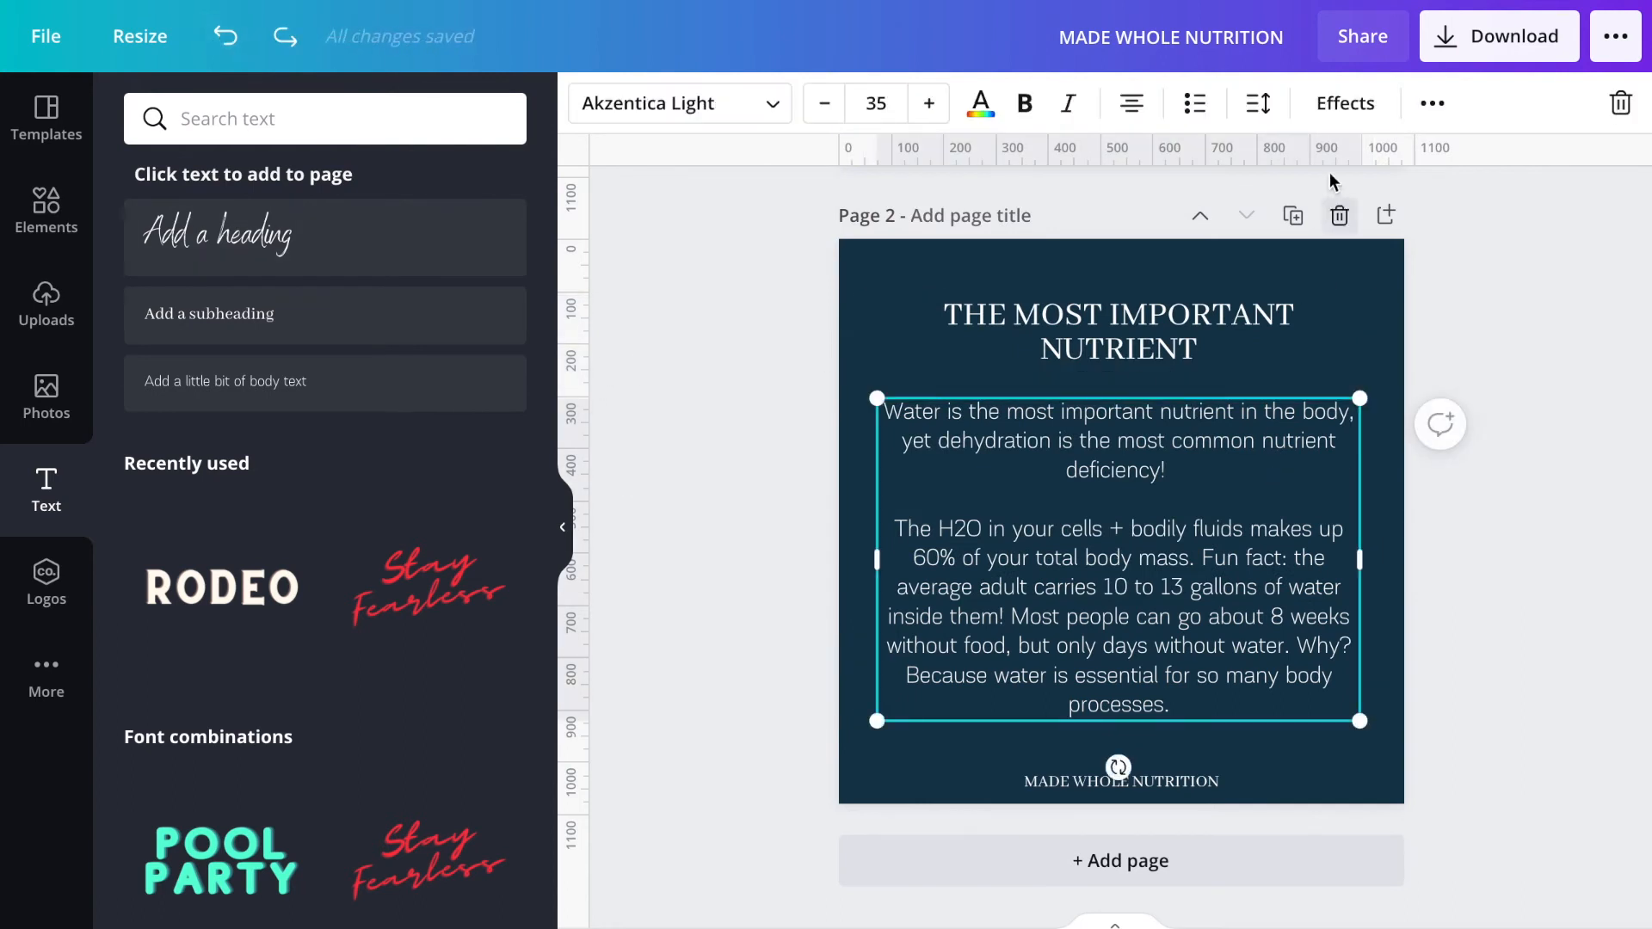
left_click(1189, 331, "shift")
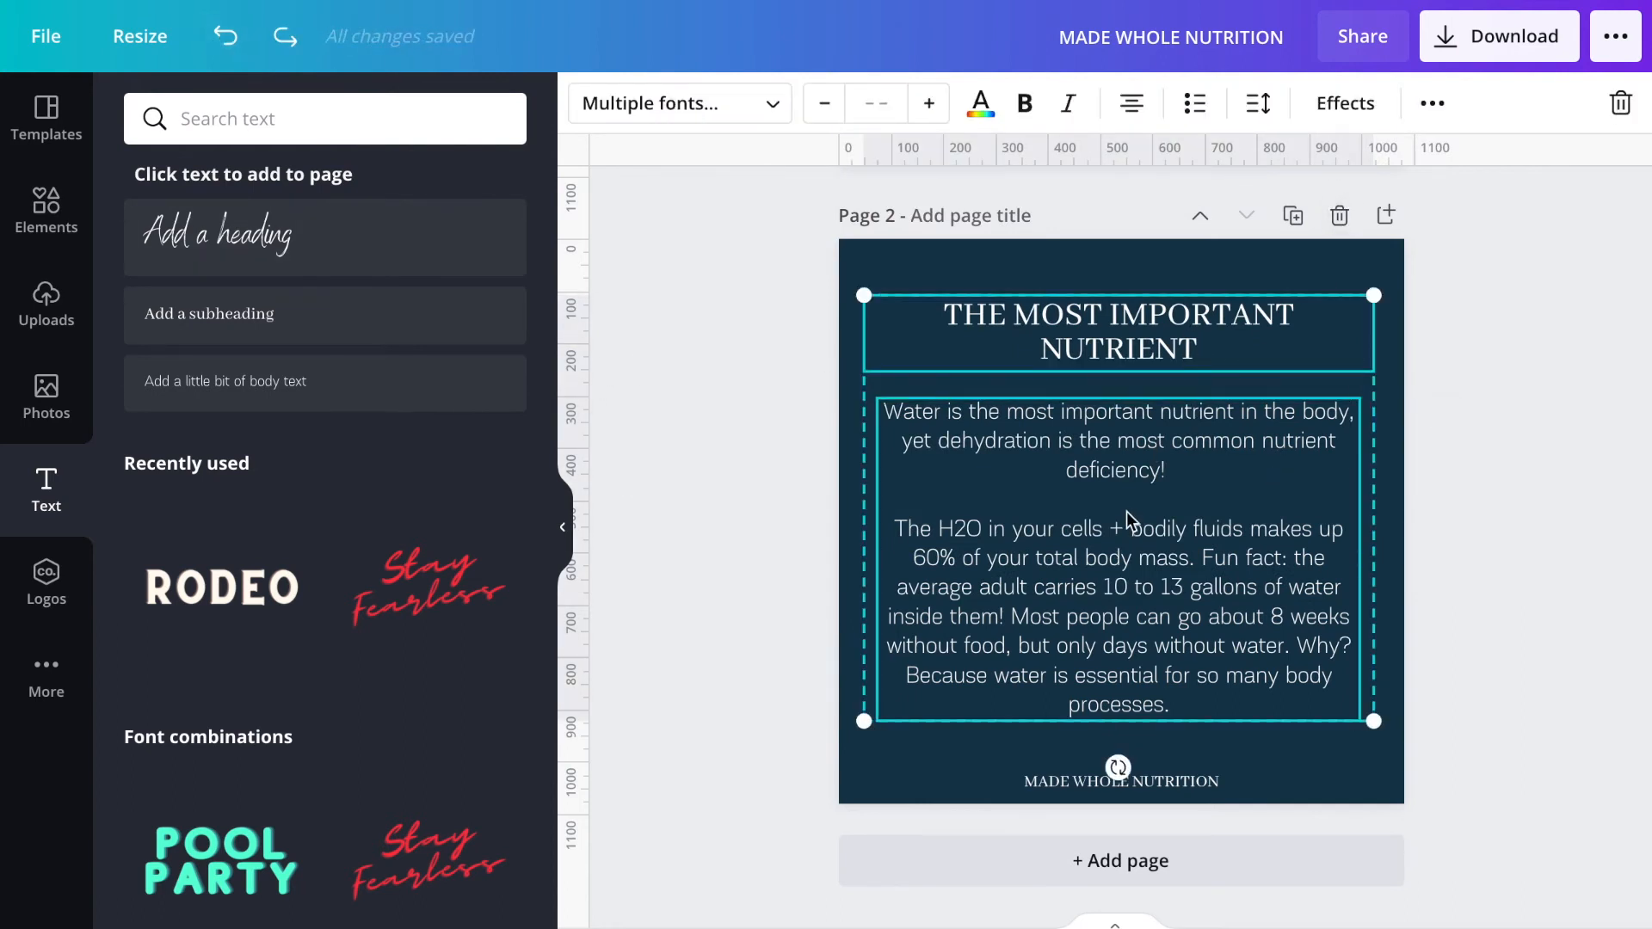
left_click_drag(1127, 504, 1125, 517)
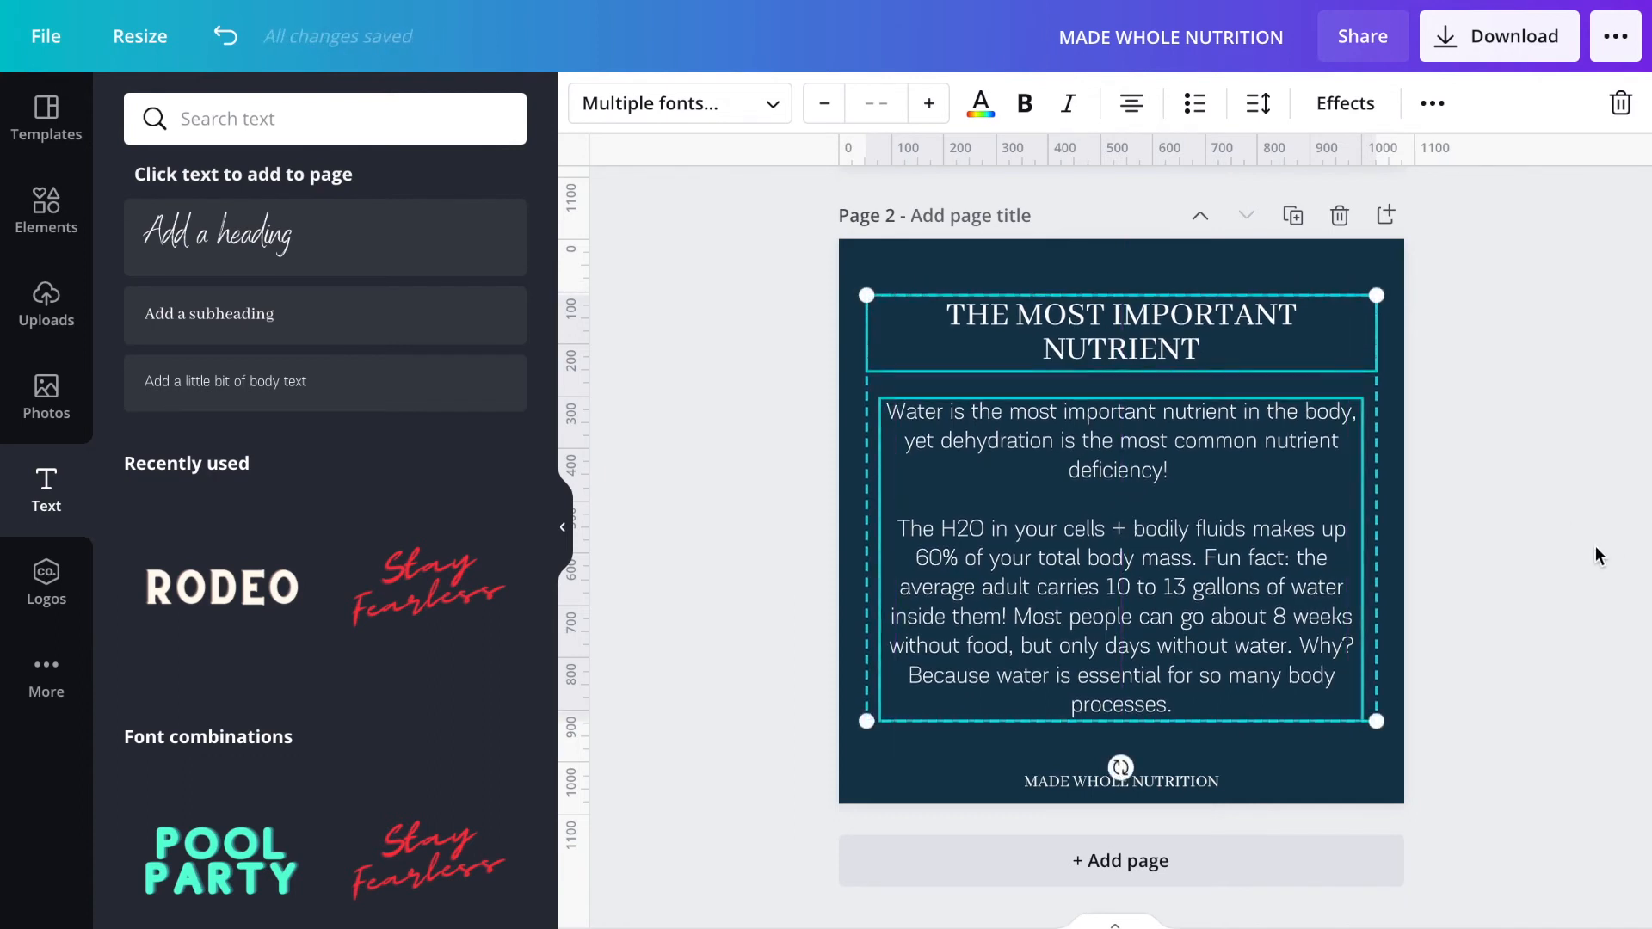
left_click(1566, 558)
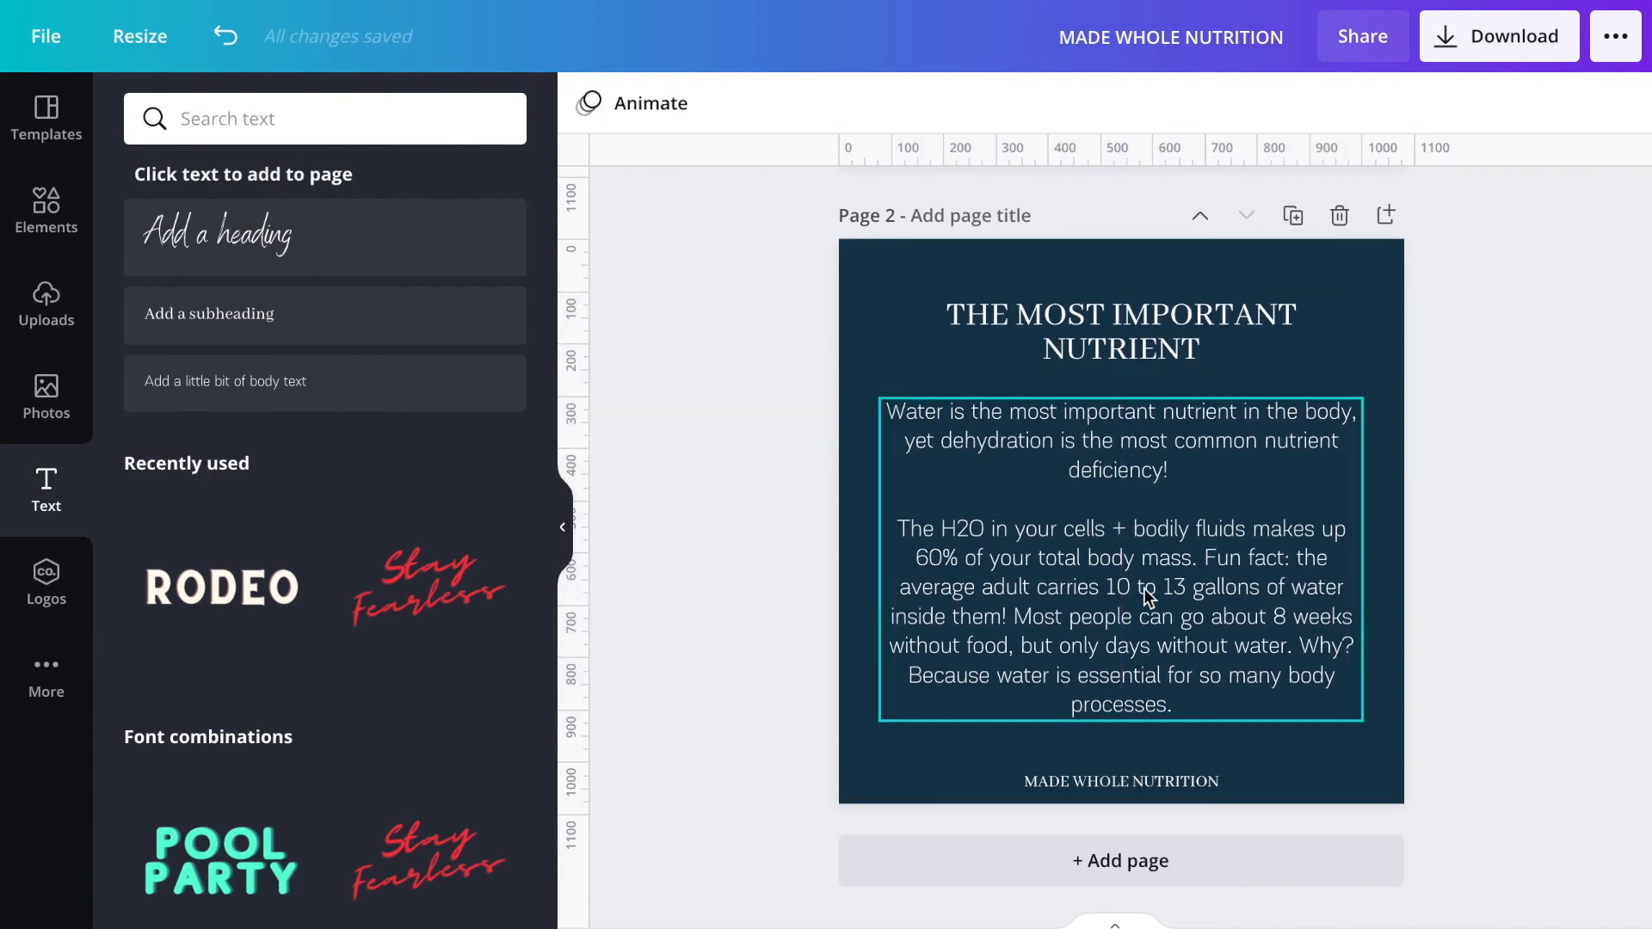
left_click(1294, 215)
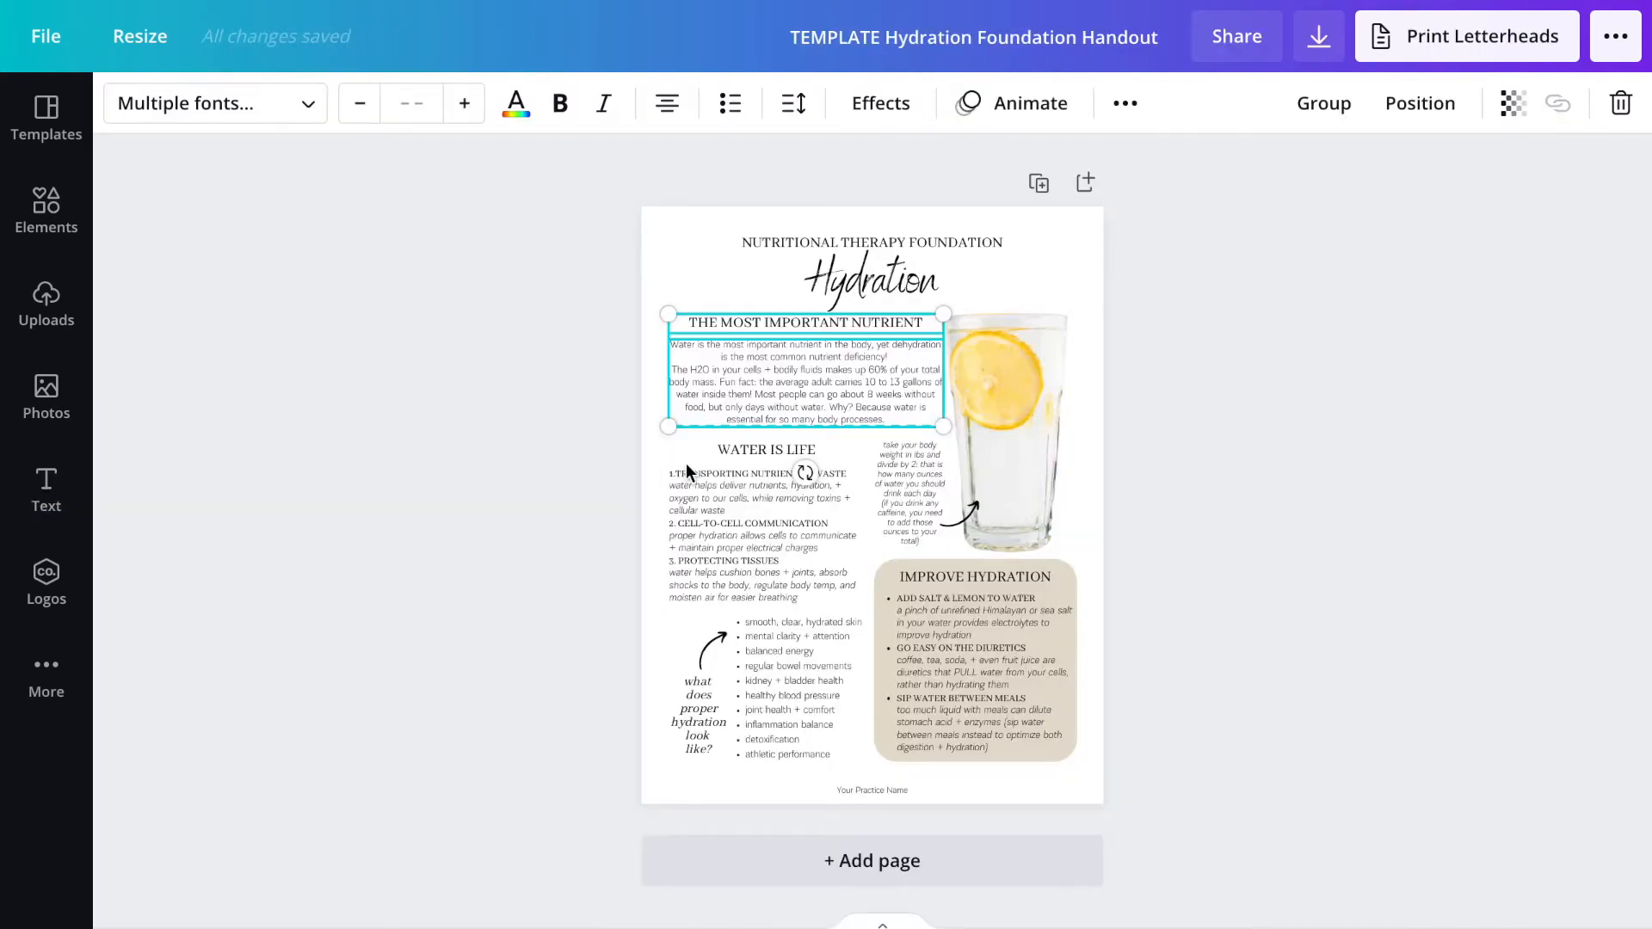
- Switch to the hydration handout design and copy the WATER IS LIFE heading together with its numbered list
left_click(750, 523)
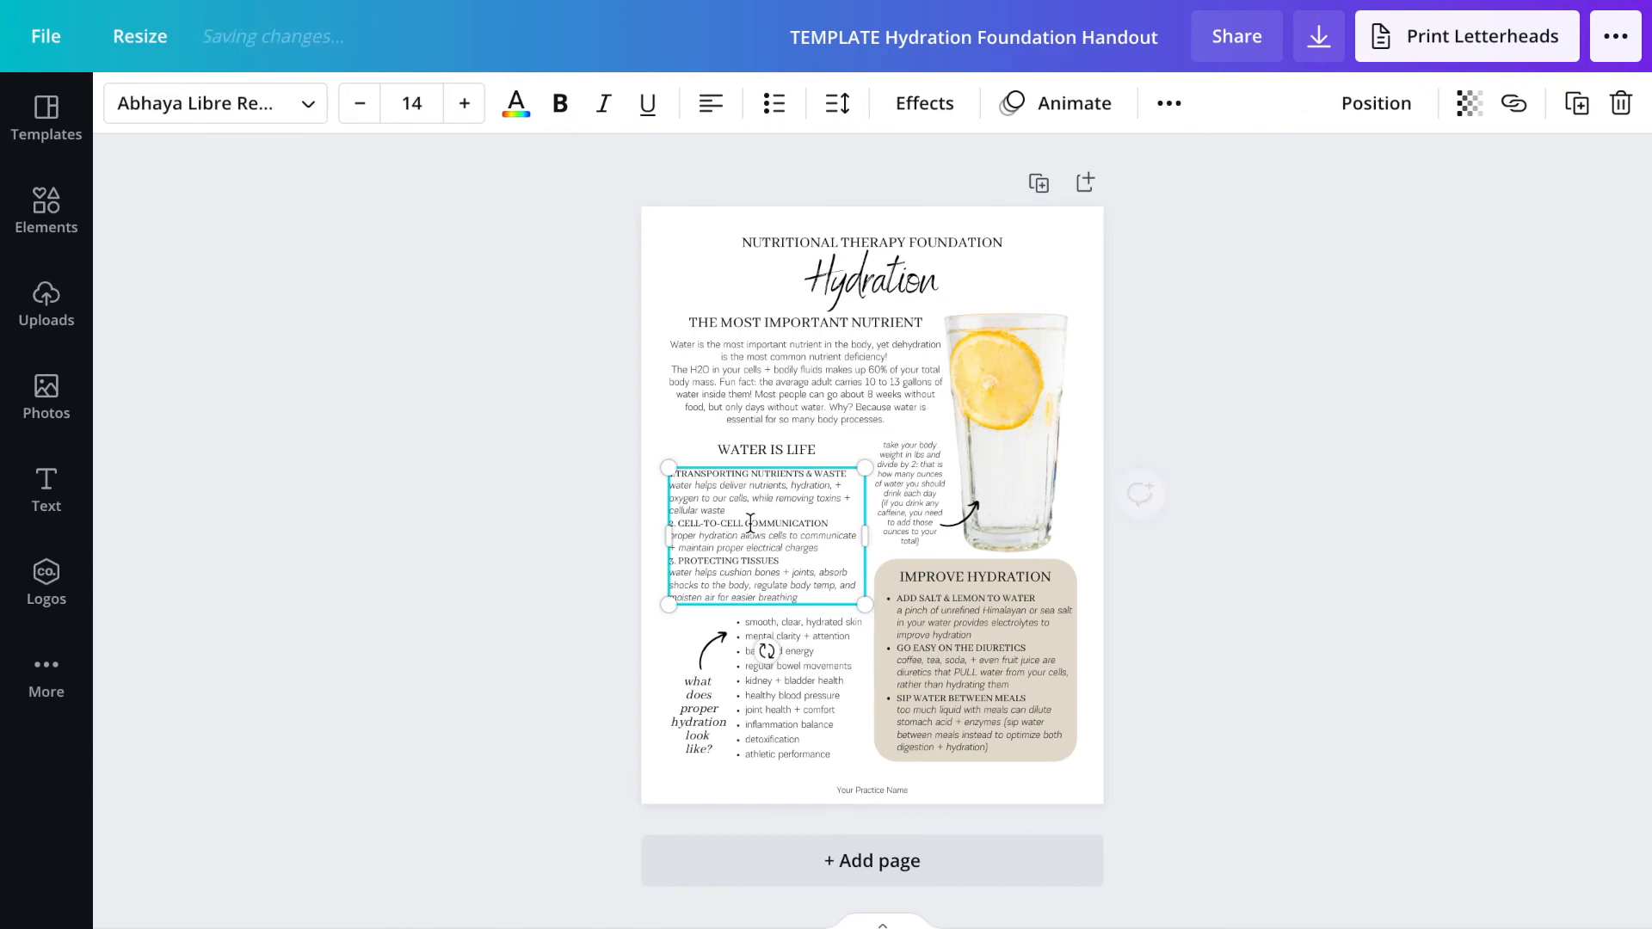
left_click(551, 448)
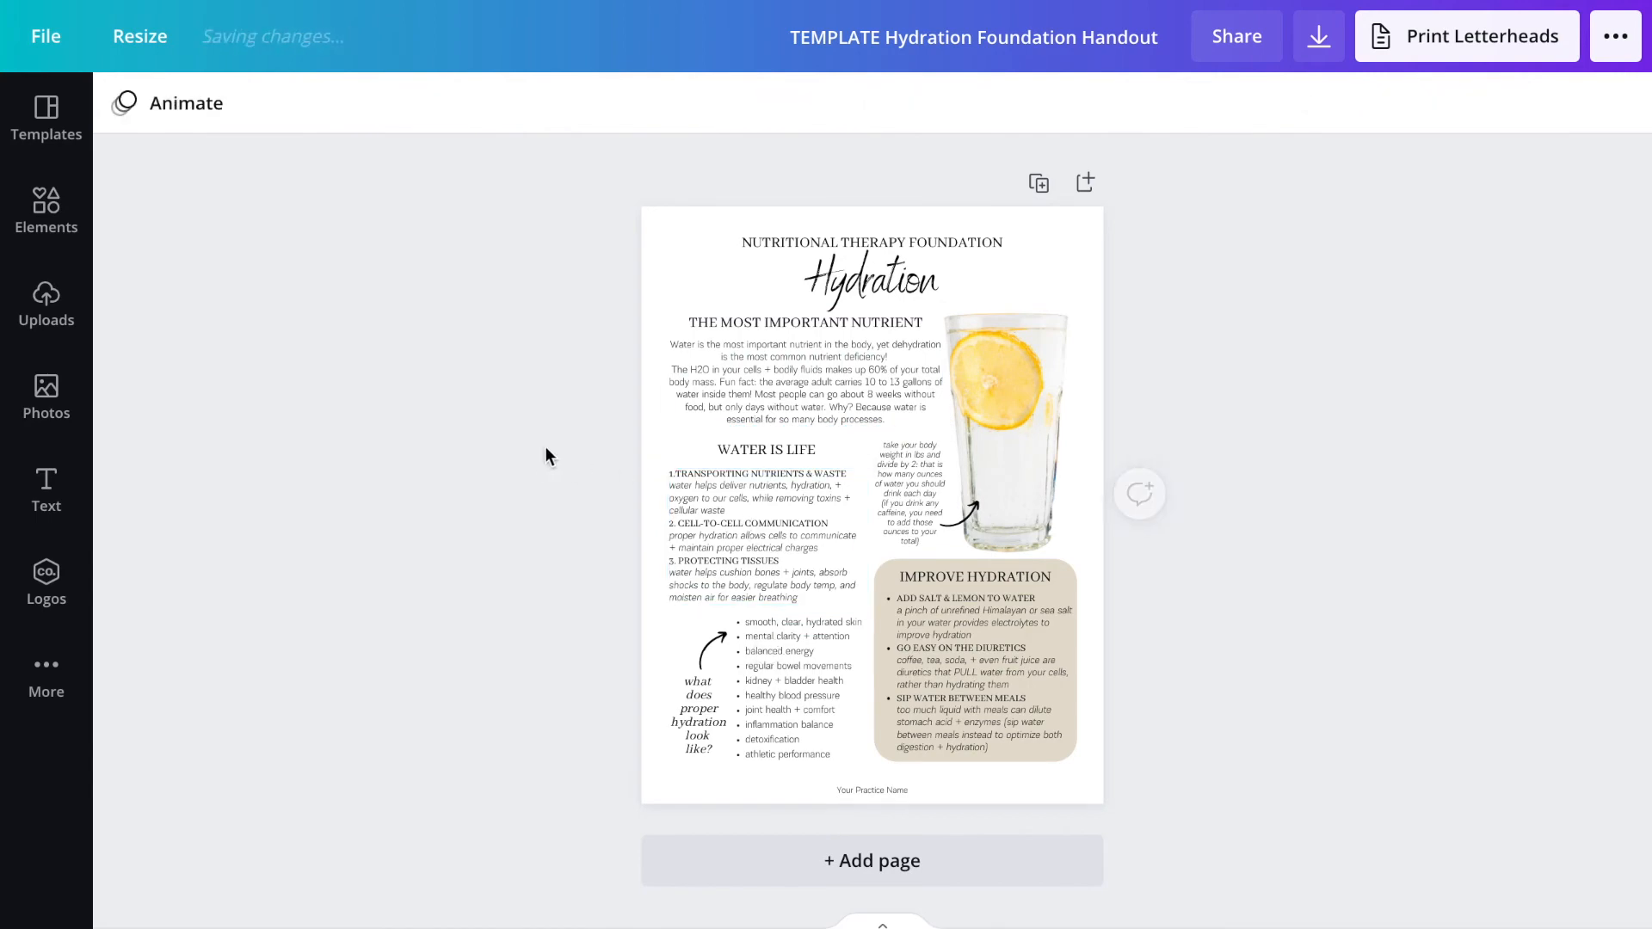
left_click_drag(621, 449, 788, 500)
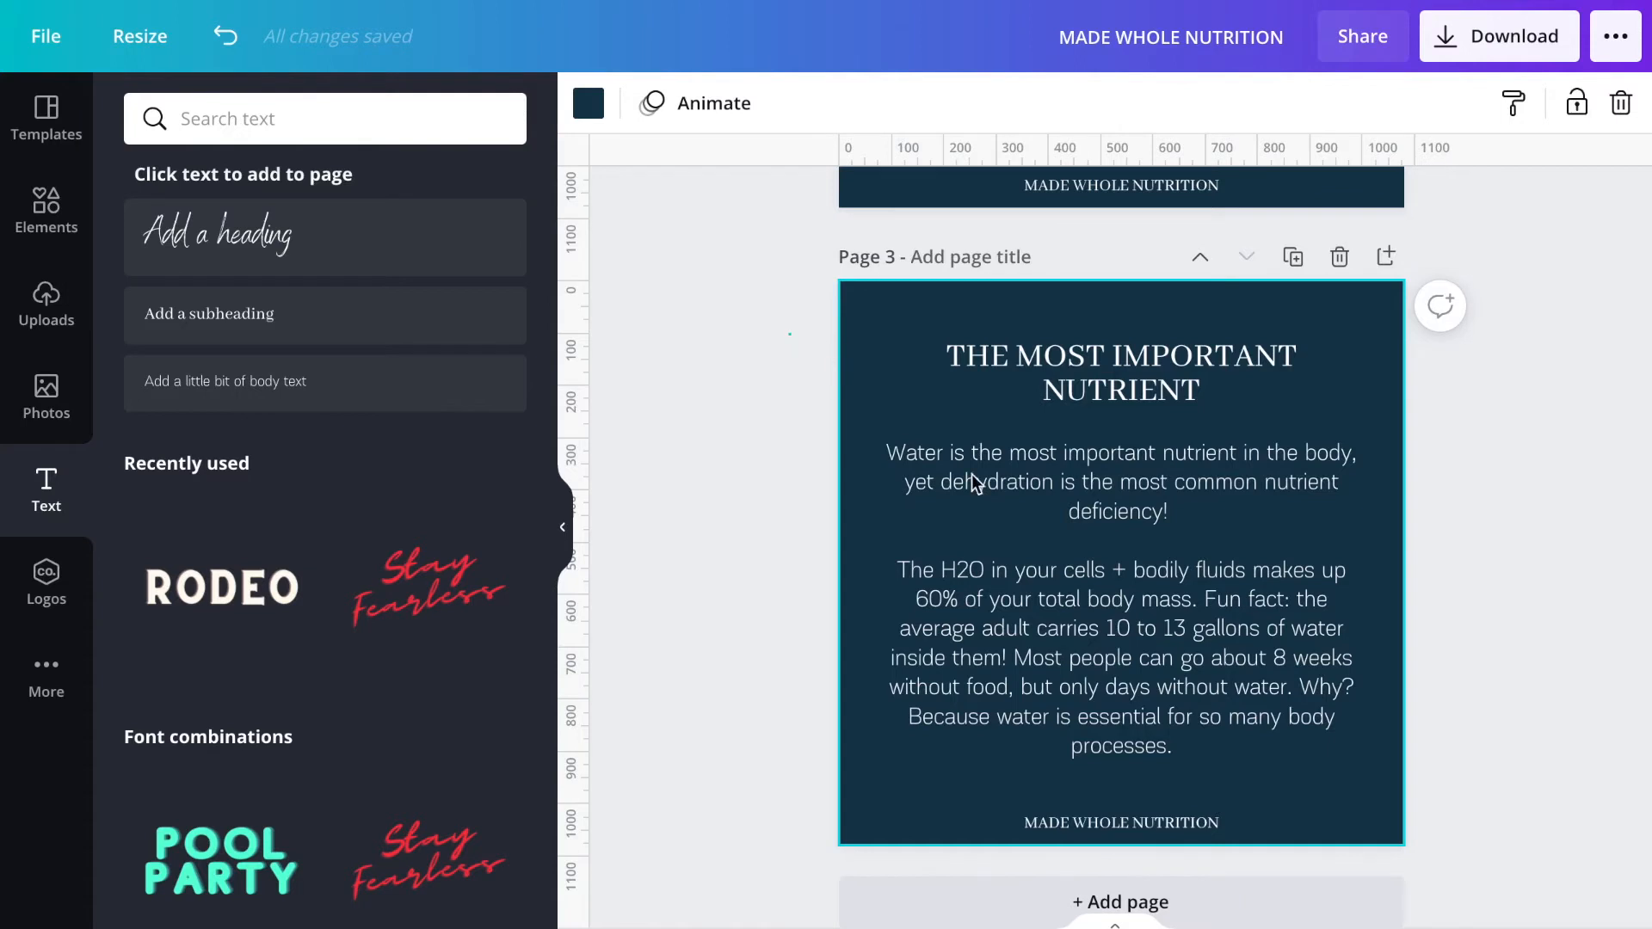
- Replace the heading and paragraph on page 3 with the copied WATER IS LIFE heading and numbered list
left_click_drag(789, 334, 1177, 669)
key("Delete")
key("ctrl+v")
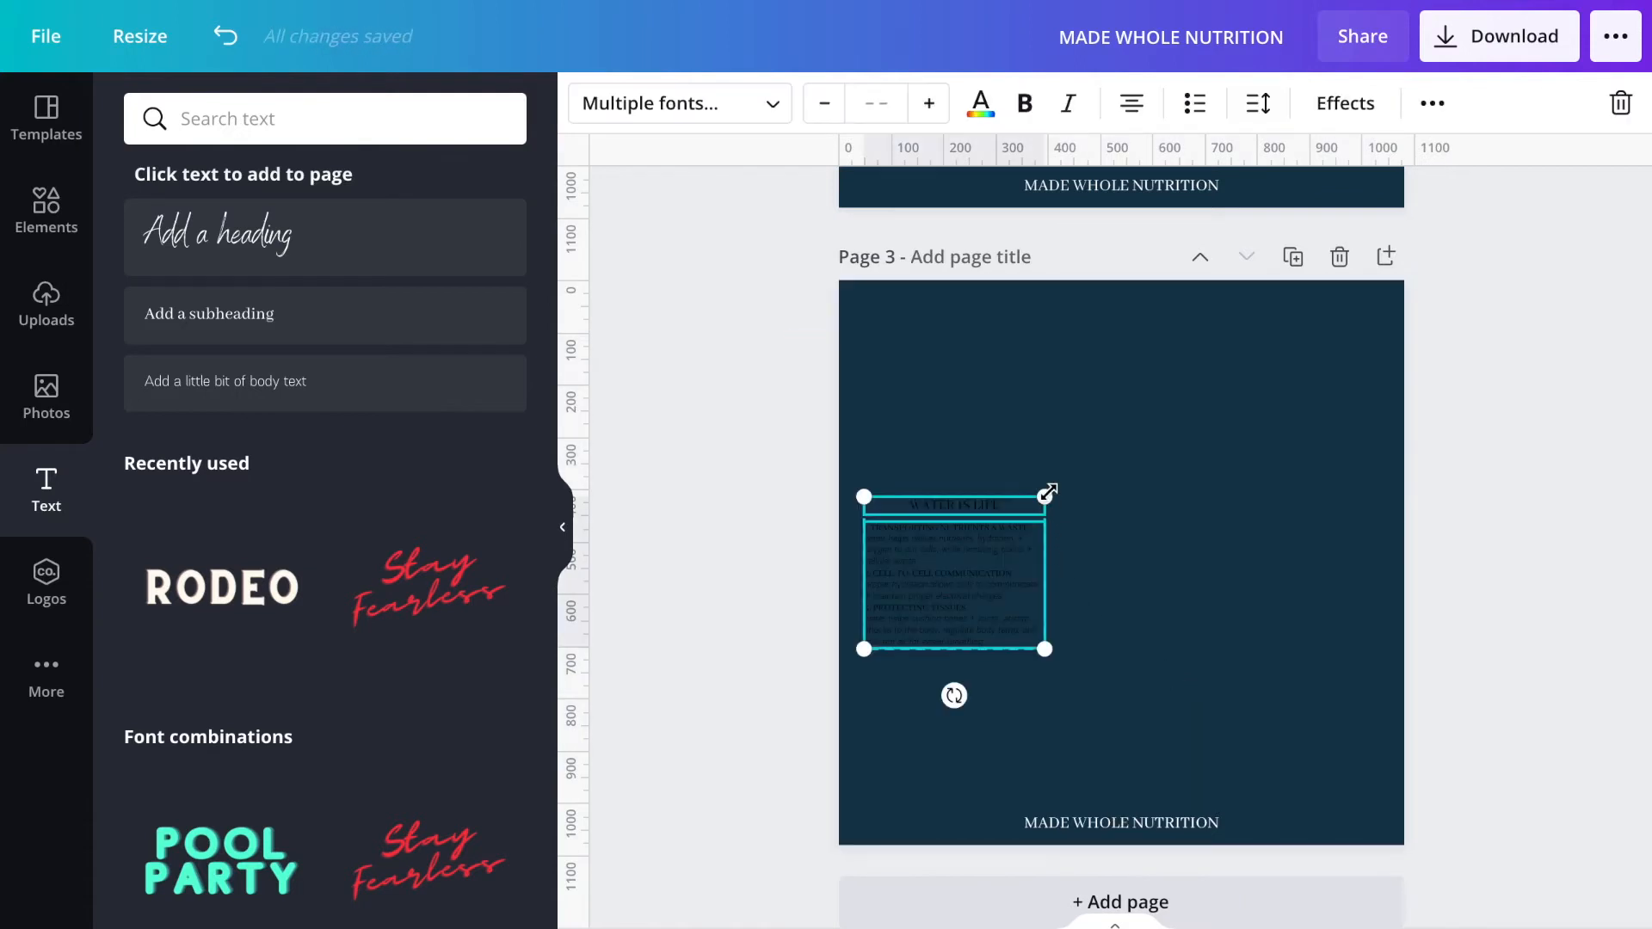
- Enlarge the pasted WATER IS LIFE text to fit within page 3's margins and change its text colour to white
left_click_drag(1374, 400, 1401, 380)
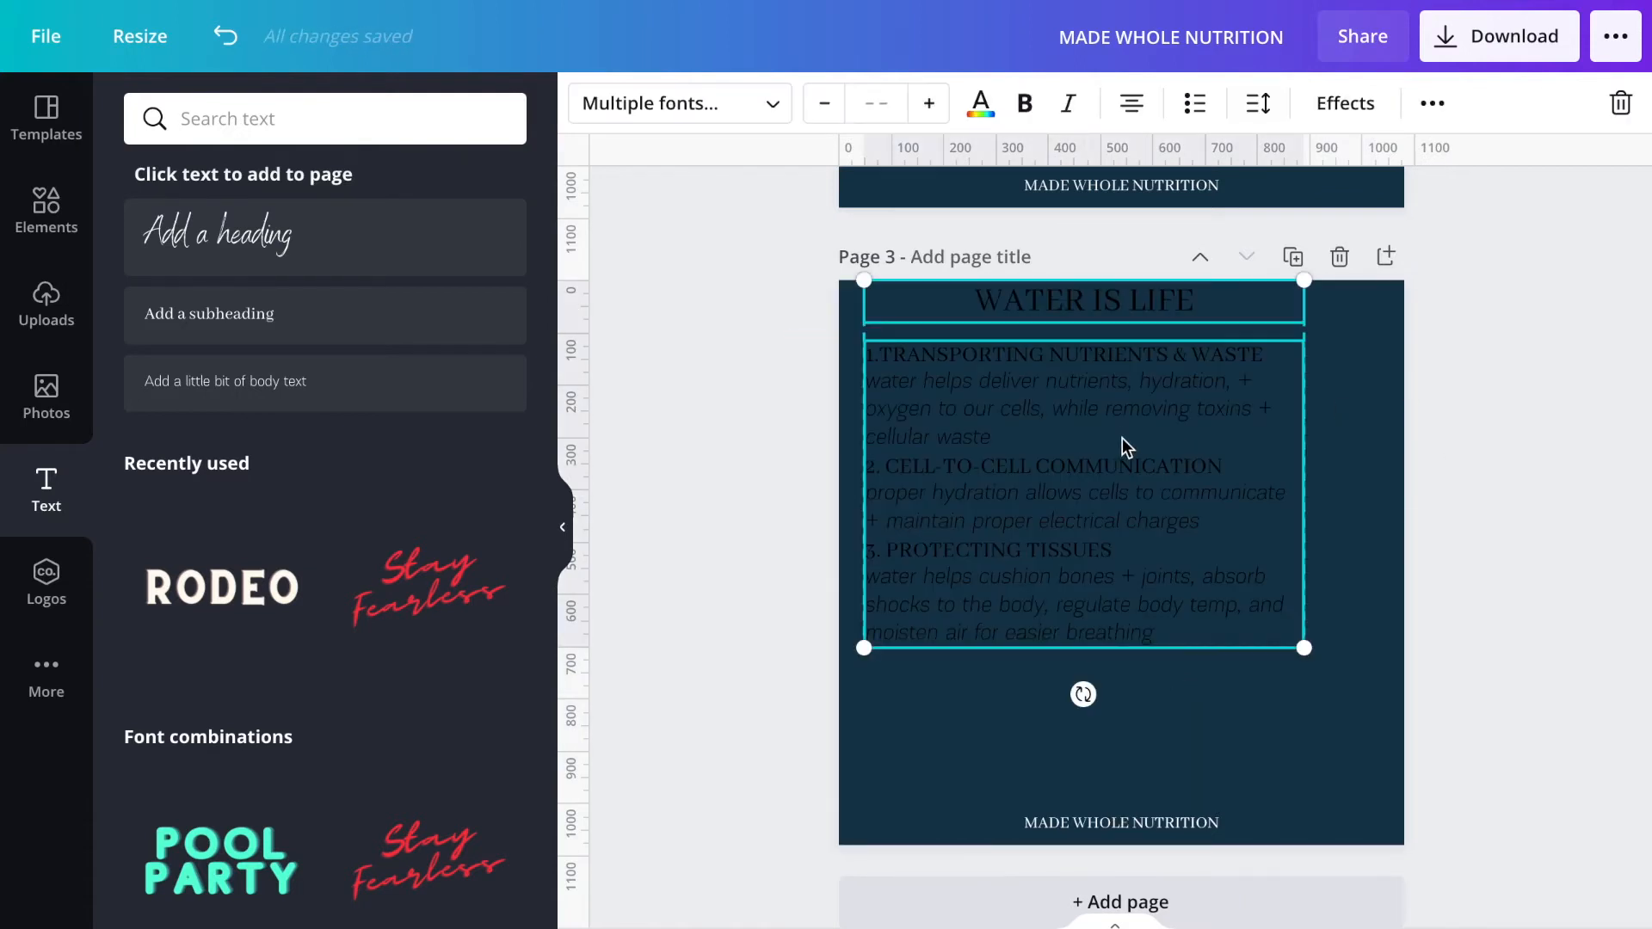
left_click_drag(1143, 486, 1174, 543)
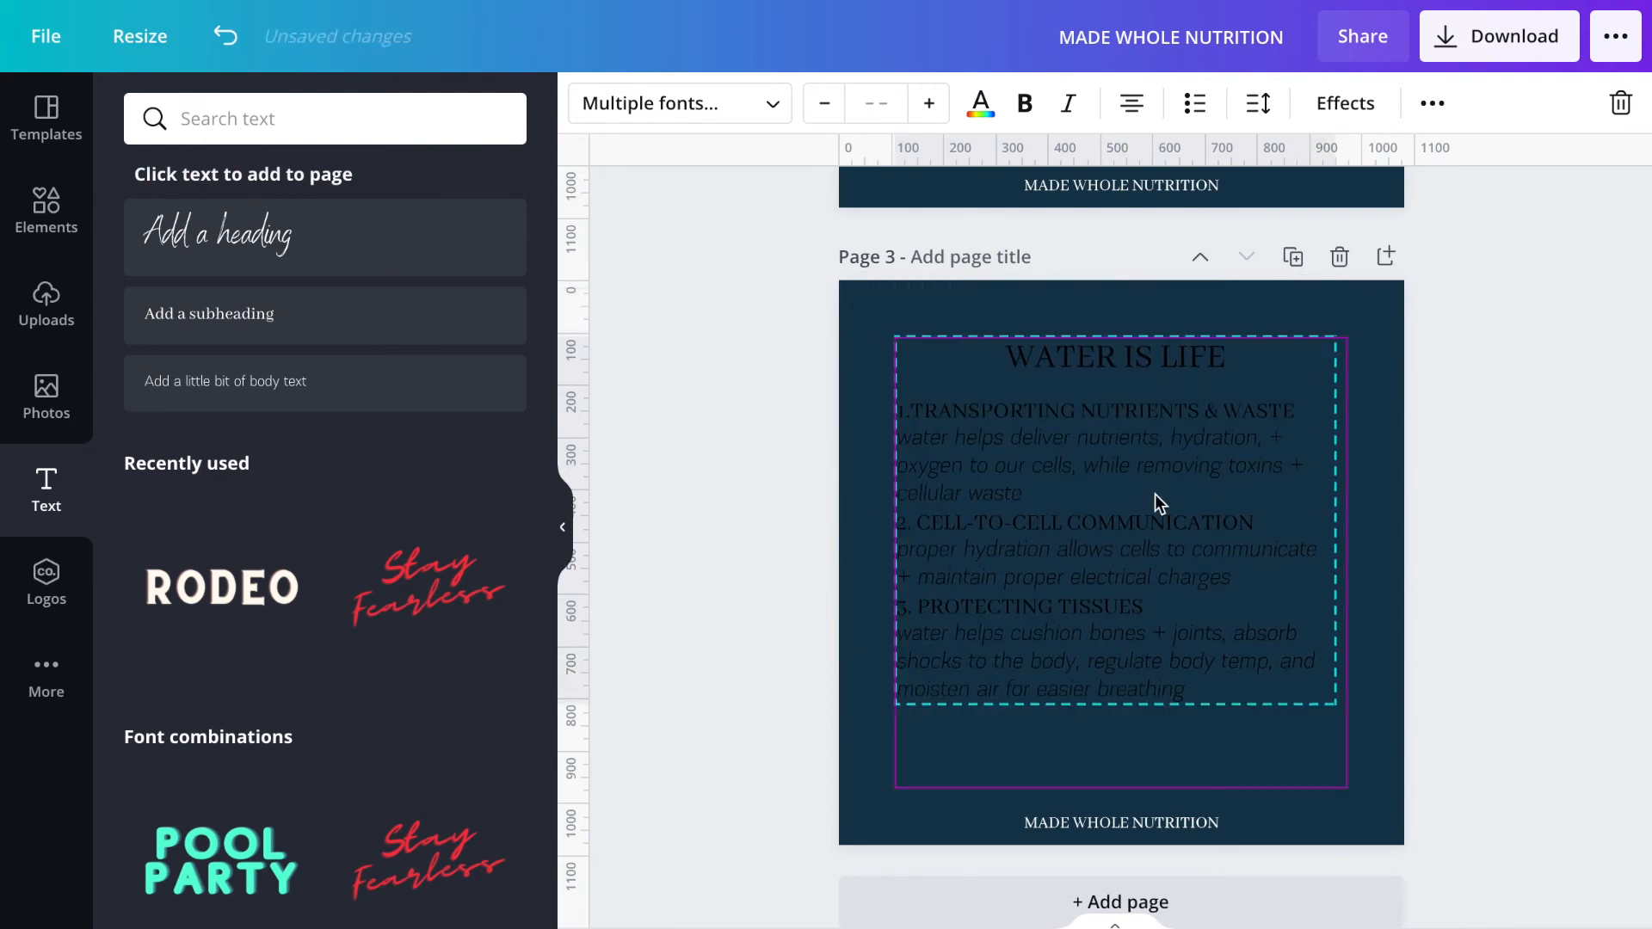
left_click(980, 104)
left_click(359, 238)
left_click(864, 446)
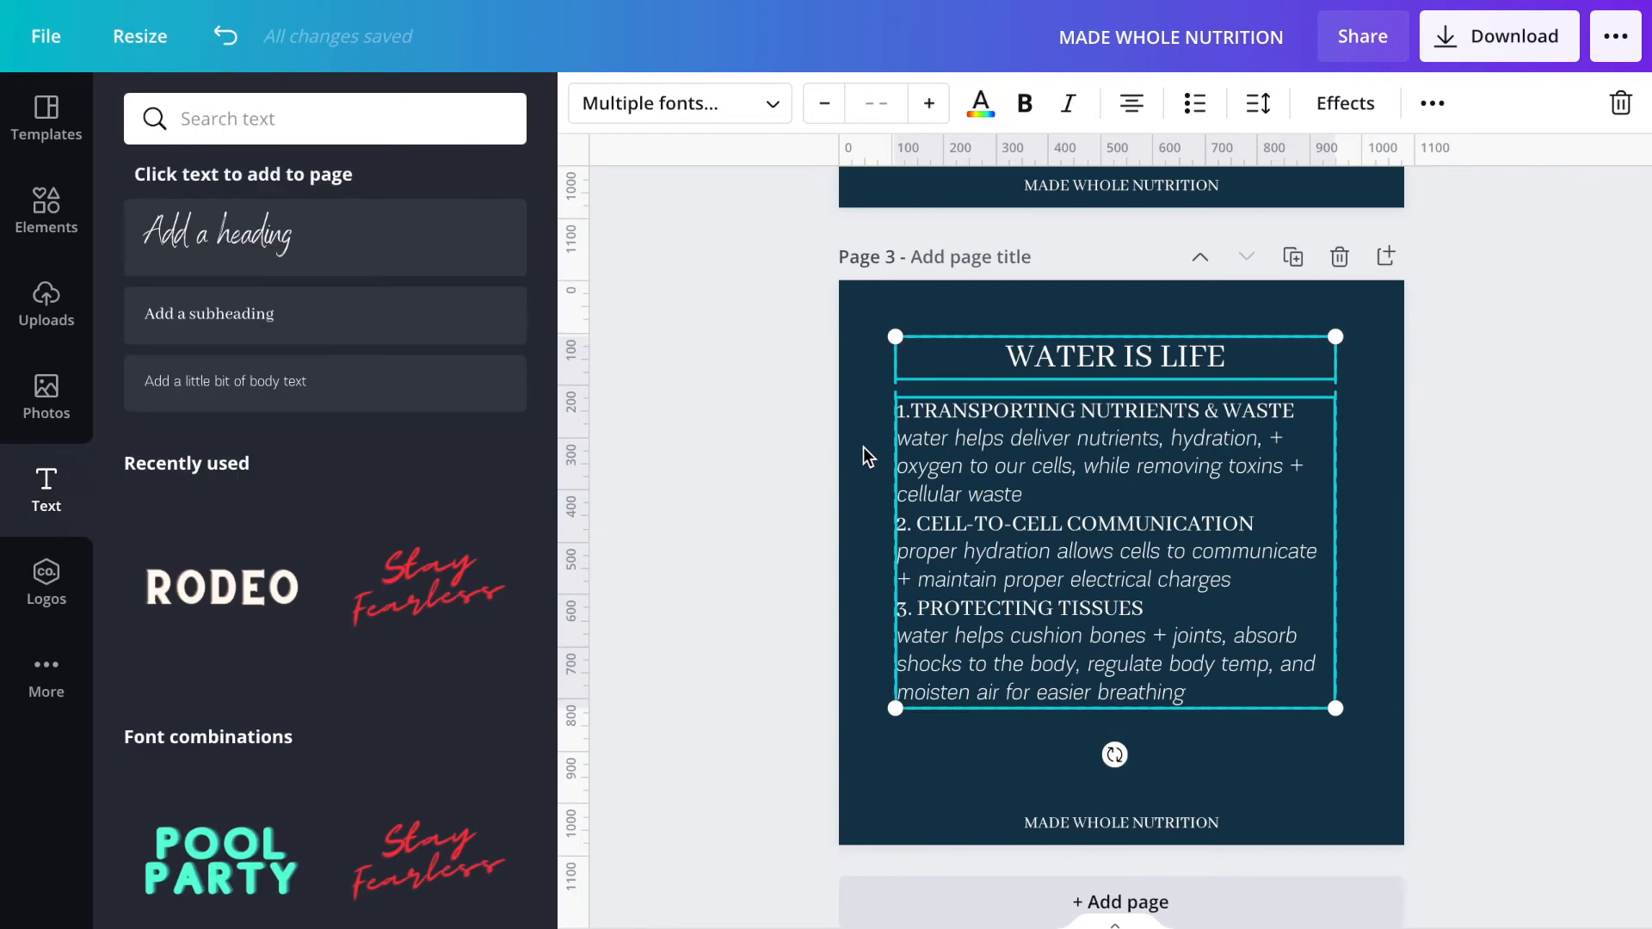
- Try font size 40 on the numbered list on page 3, and set it to 35 instead
scroll(1327, 546, "up", 1)
left_click(1078, 662)
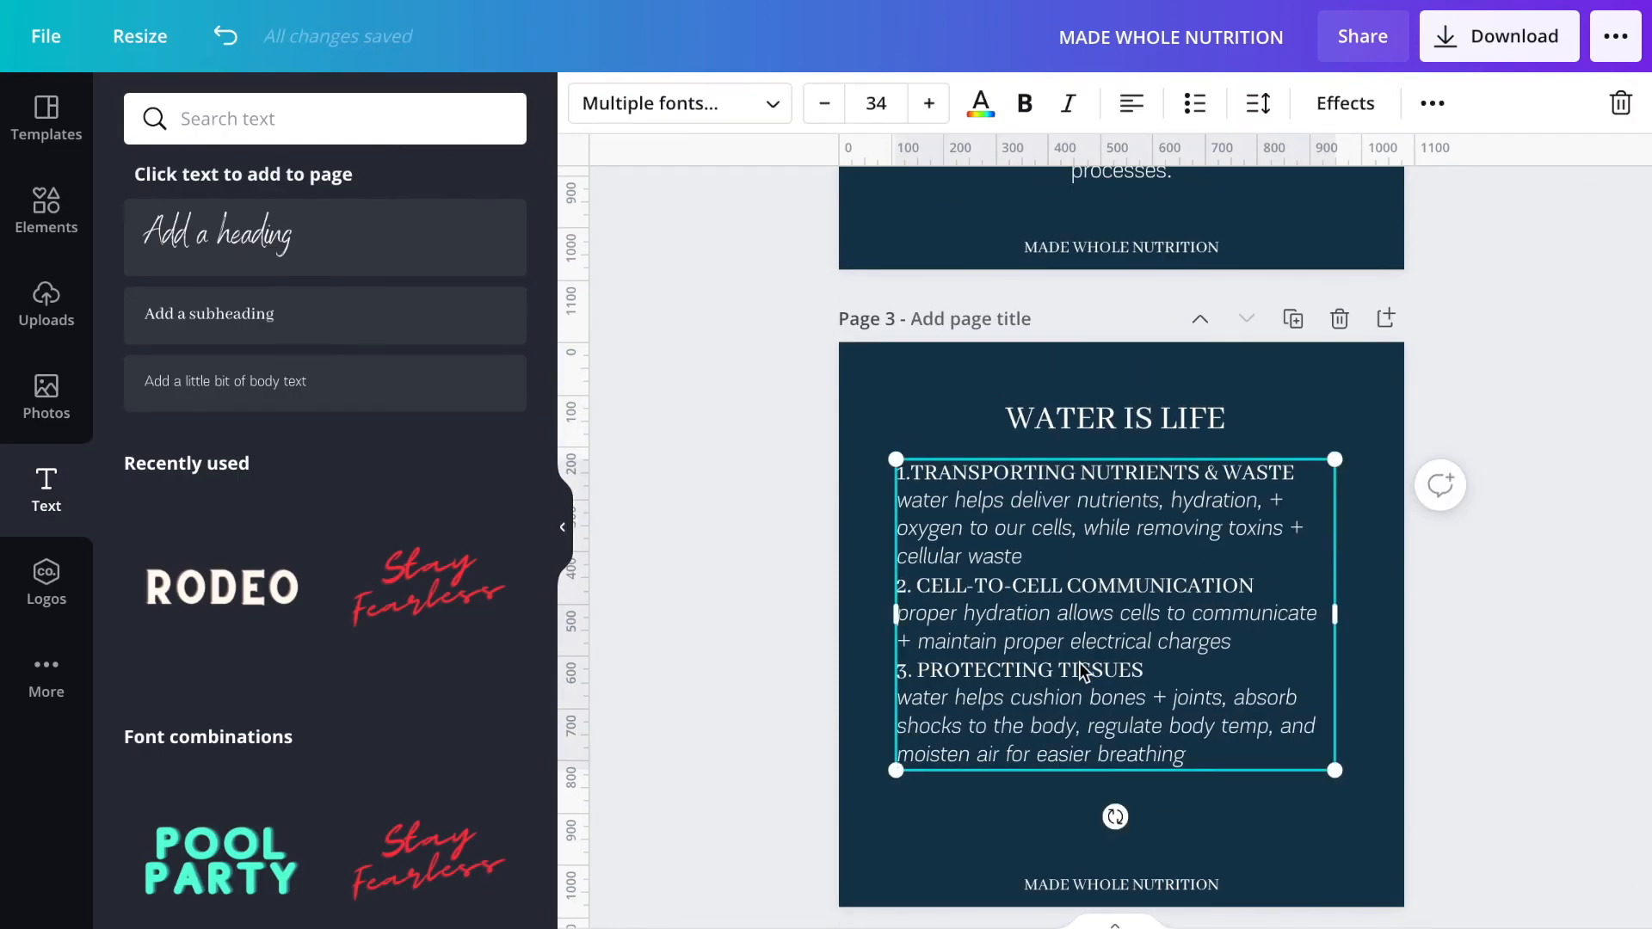
scroll(1079, 663, "down", 1)
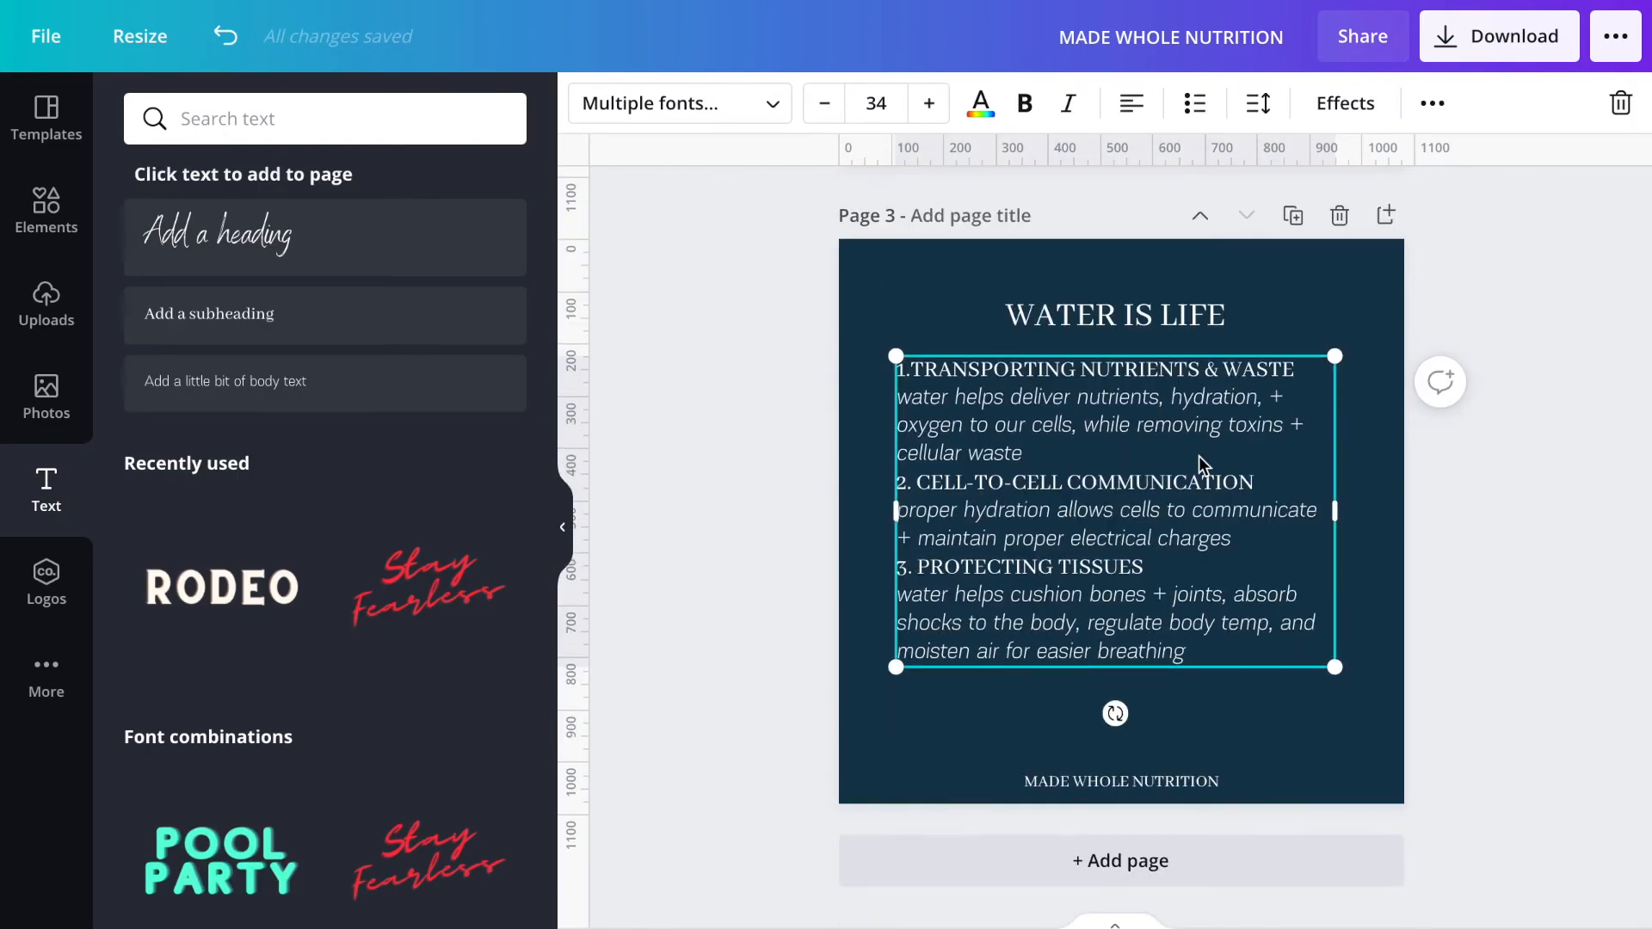
left_click(892, 103)
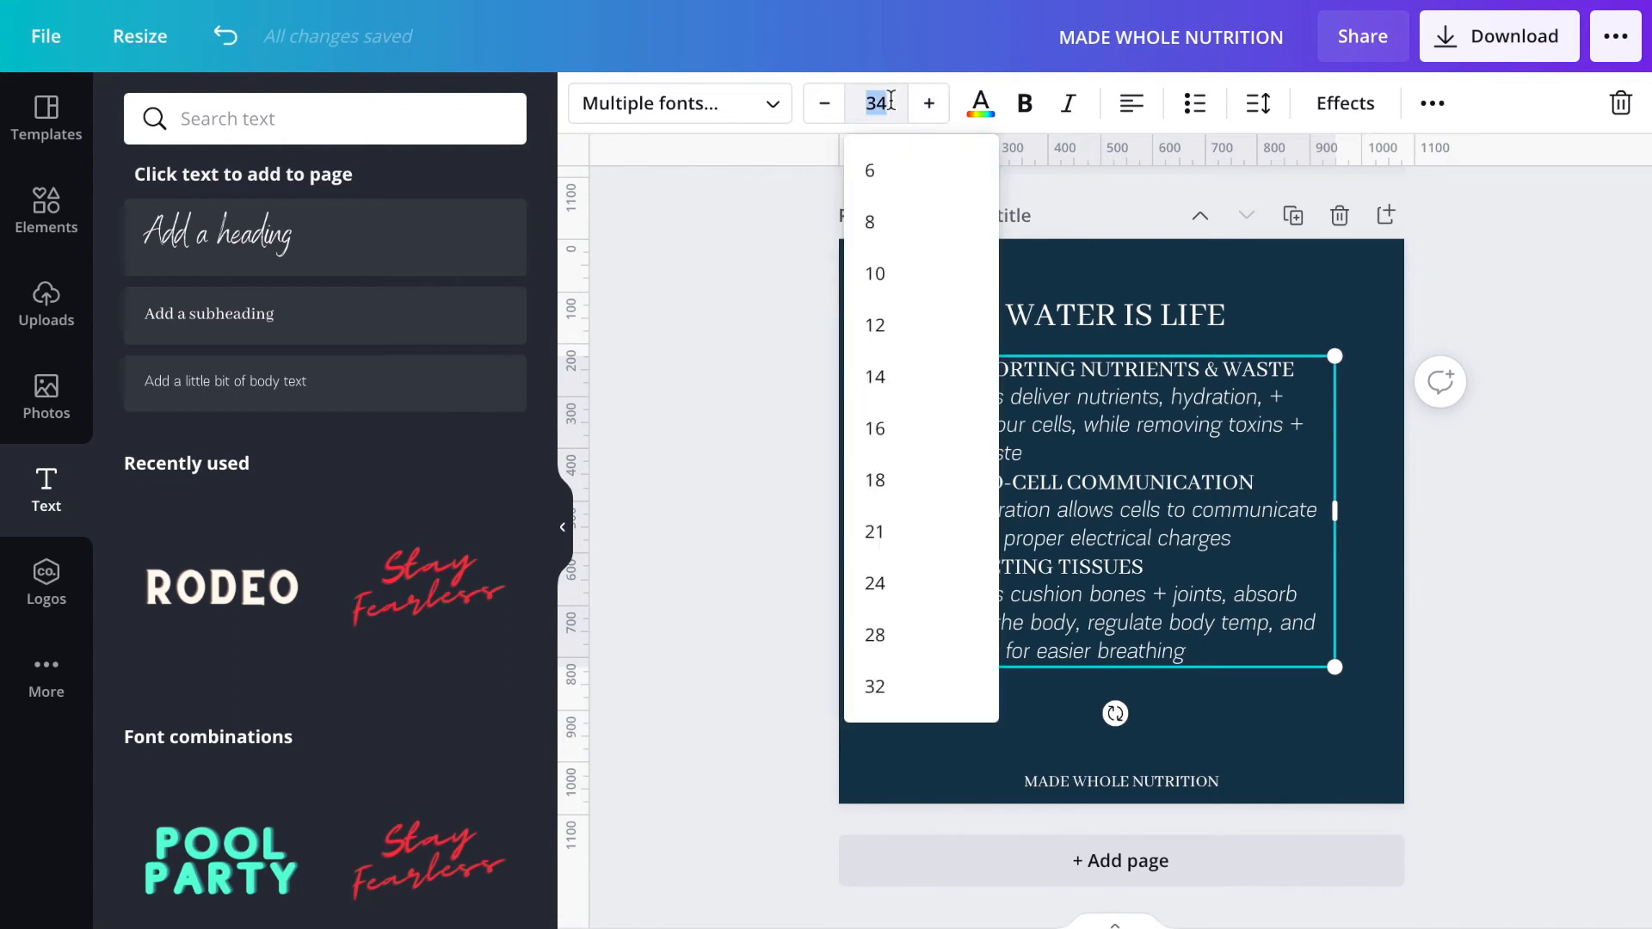
type("40")
key("Return")
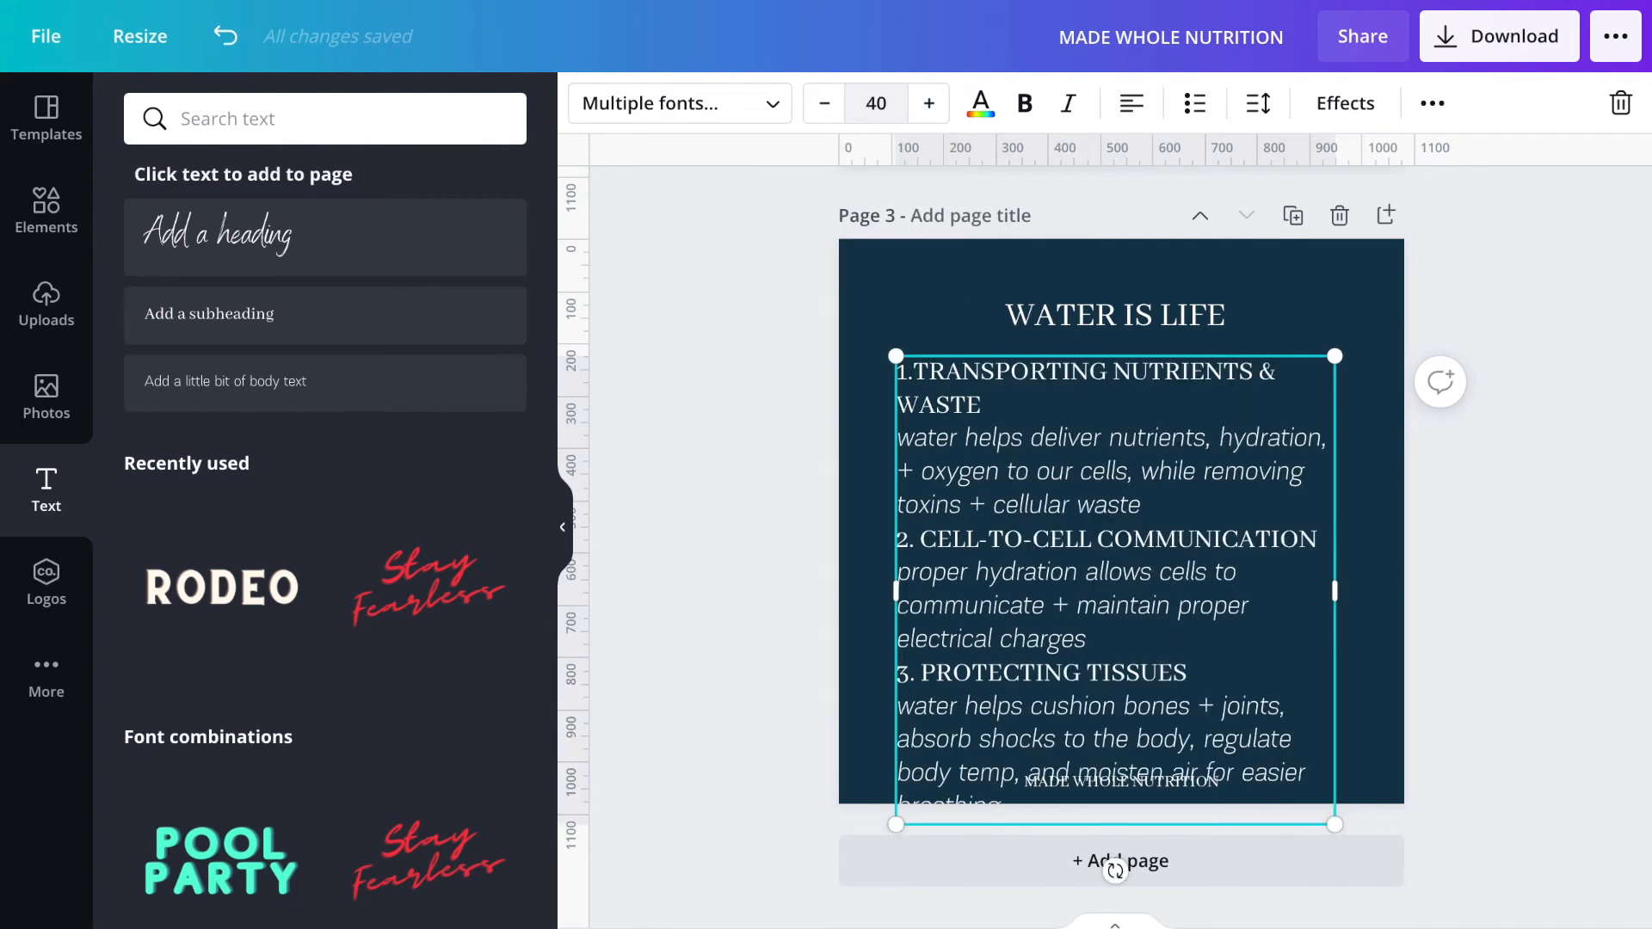
left_click(900, 97)
type("35")
key("Return")
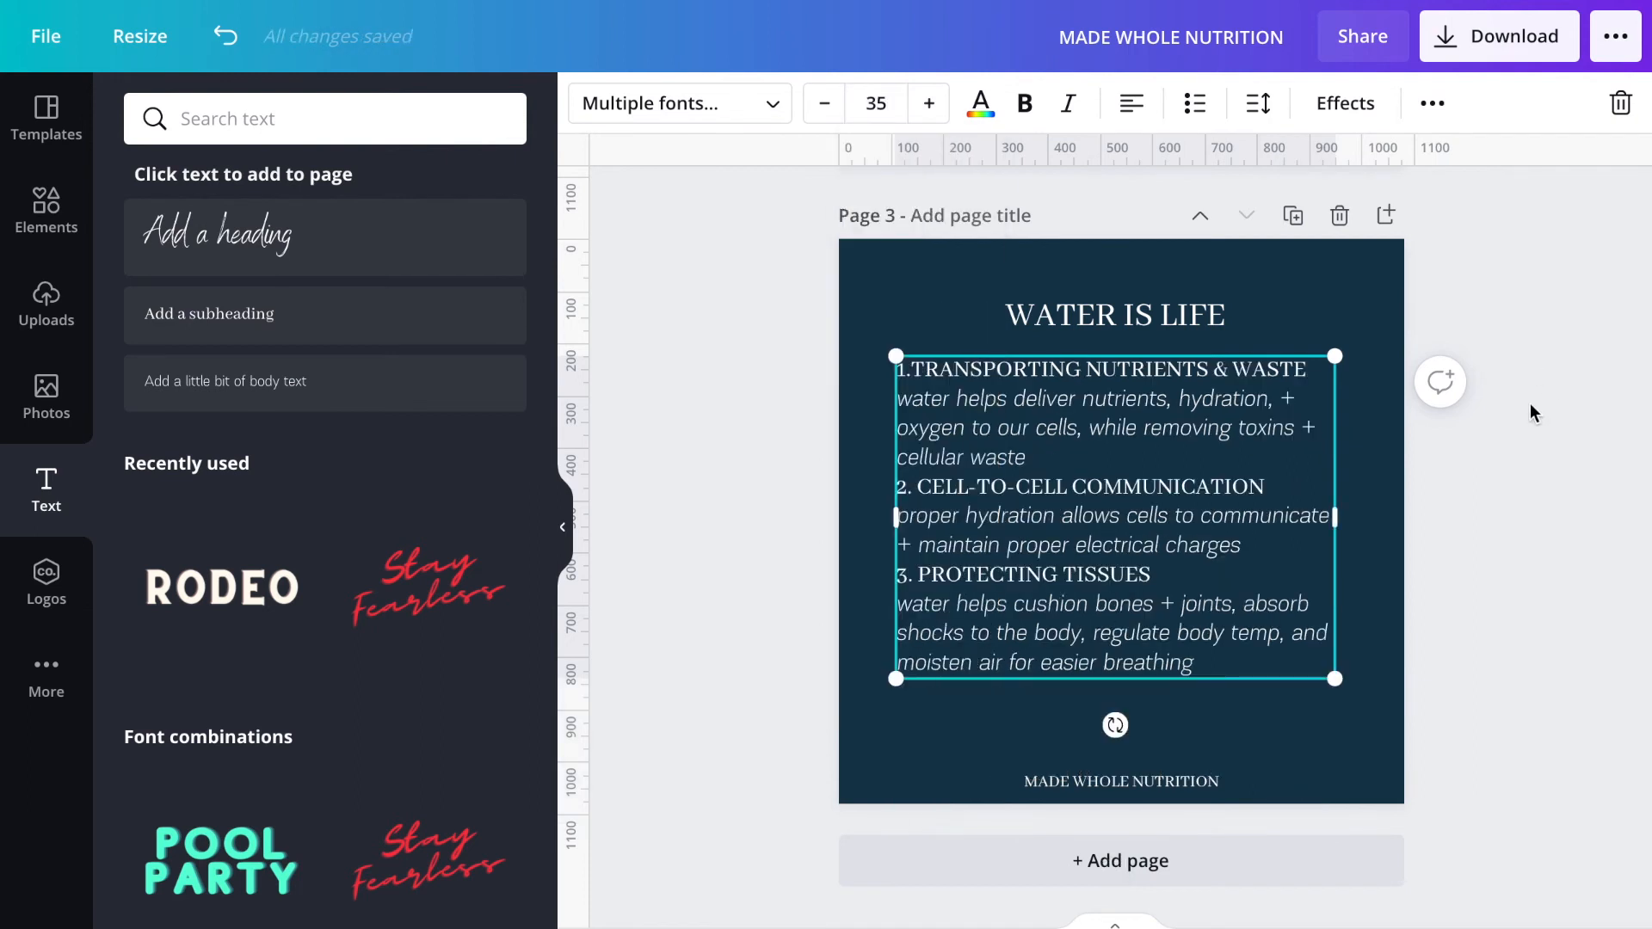
- Move the numbered list slightly lower on page 3 to widen the gap beneath the WATER IS LIFE heading
left_click(1490, 435)
left_click(1132, 556)
left_click_drag(1132, 552, 1132, 564)
- Reduce the WATER IS LIFE heading's font size on page 3 by one point
left_click(1109, 307)
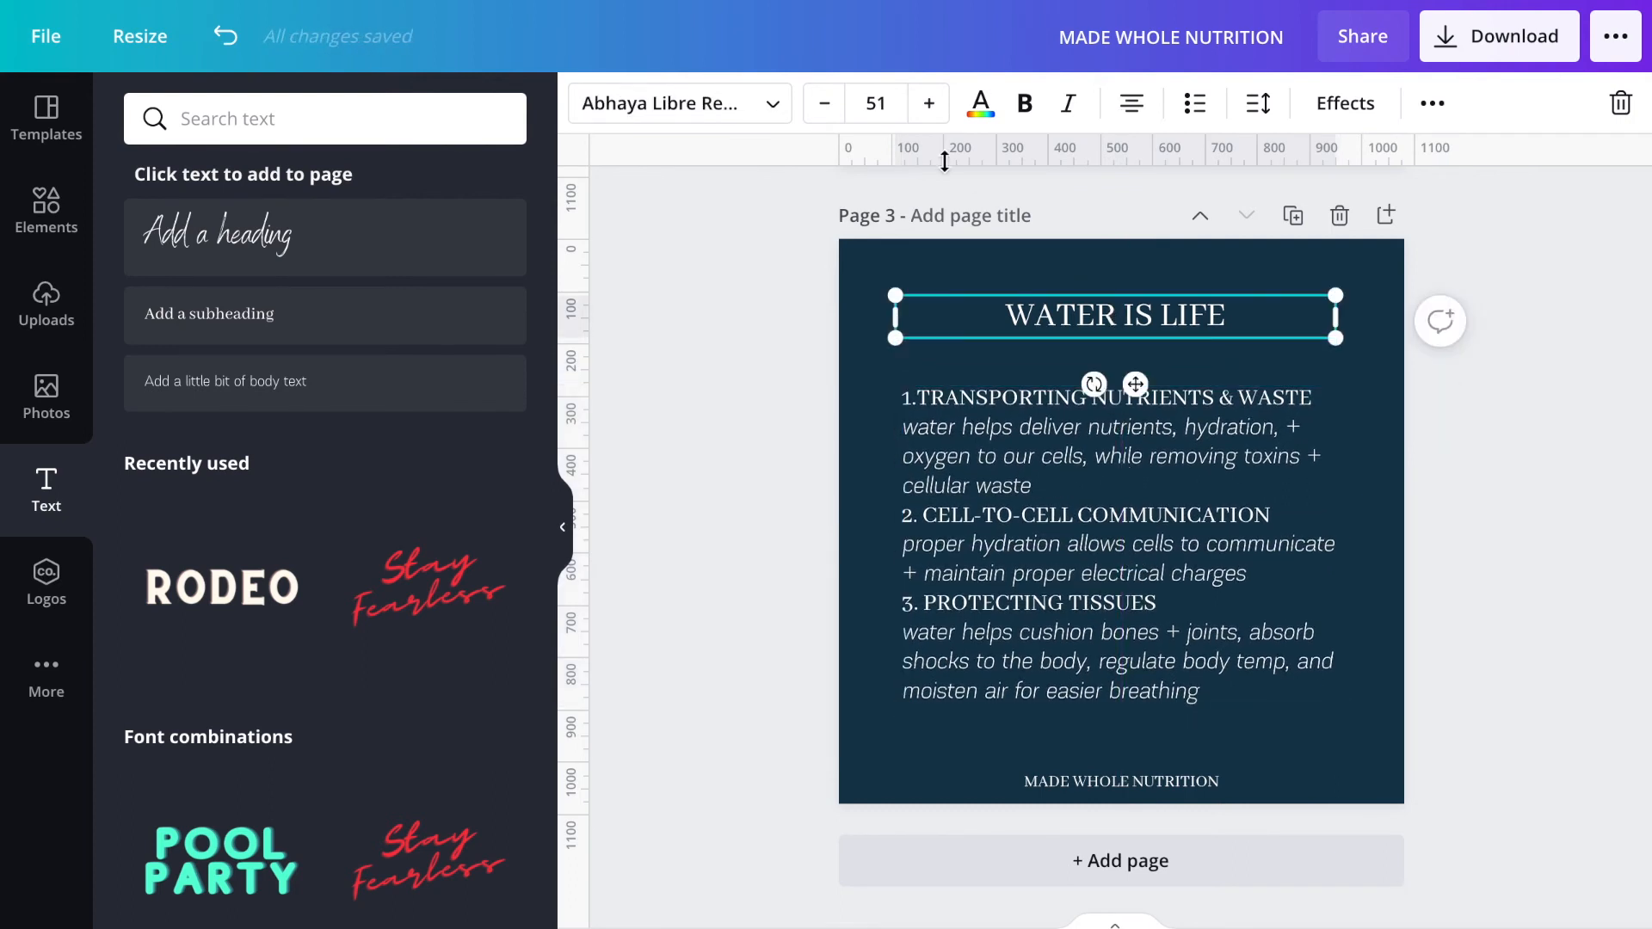
left_click(825, 104)
left_click(744, 337)
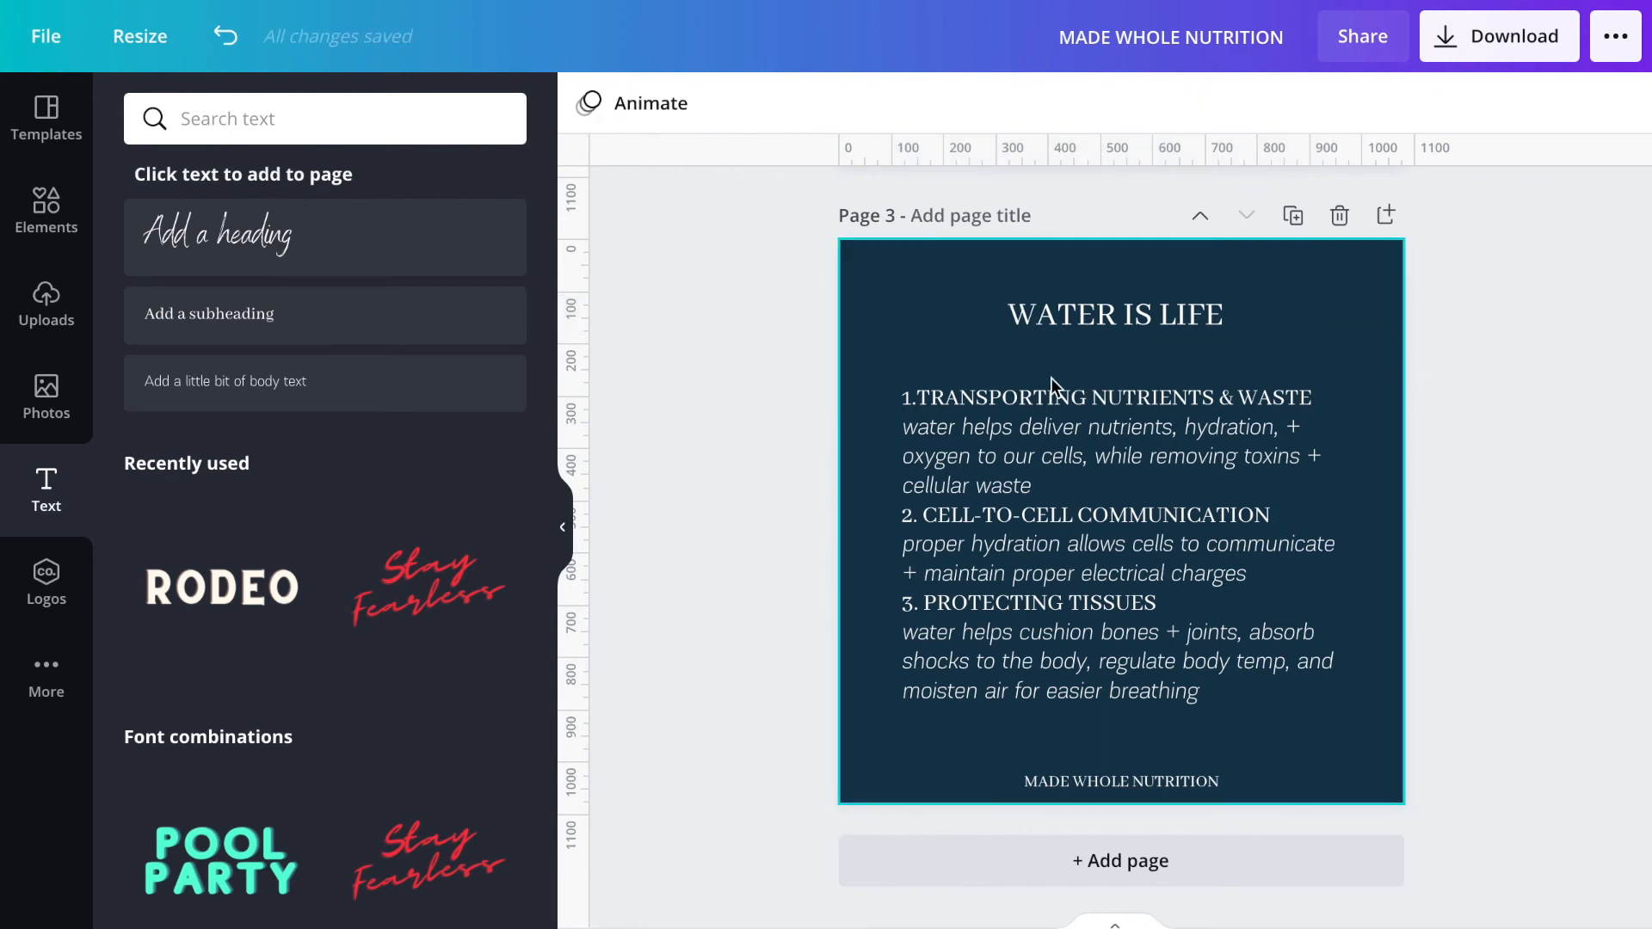
- Nudge the numbered list on page 3 slightly upward, closer to the WATER IS LIFE heading
left_click(1066, 546)
key("Up")
key("Up")
key("Up")
key("Up")
key("Up")
key("Up")
key("Up")
key("Up")
key("Up")
key("Up")
left_click(1506, 604)
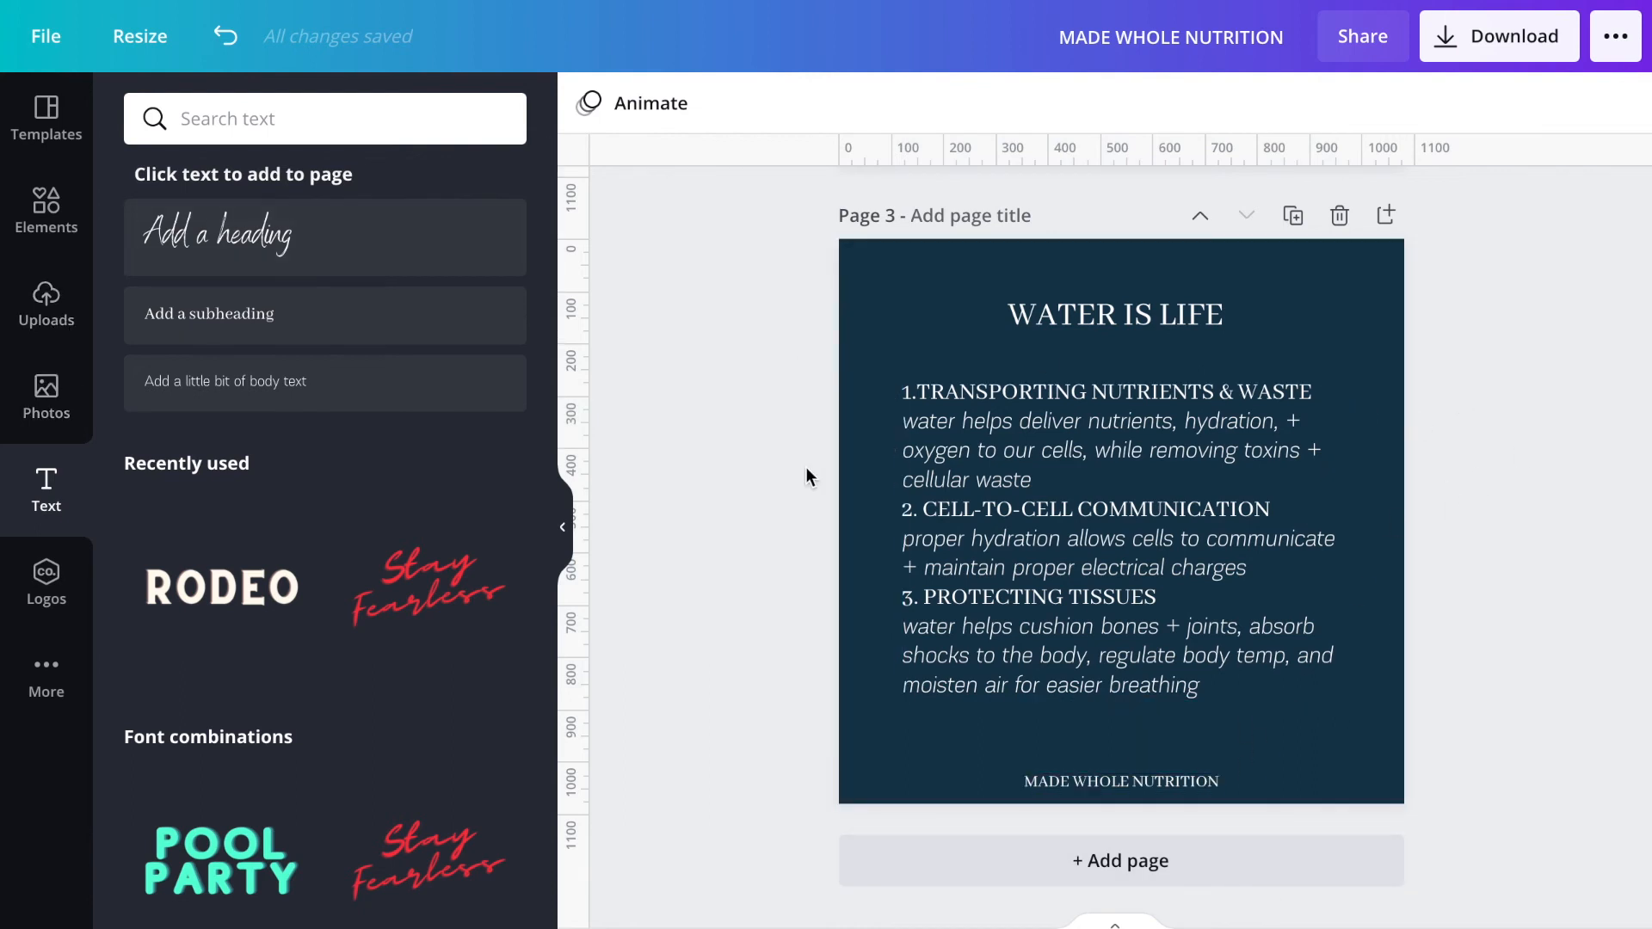
- Change page 3's background to the lightest blue from the photo colours
left_click(879, 290)
left_click(589, 103)
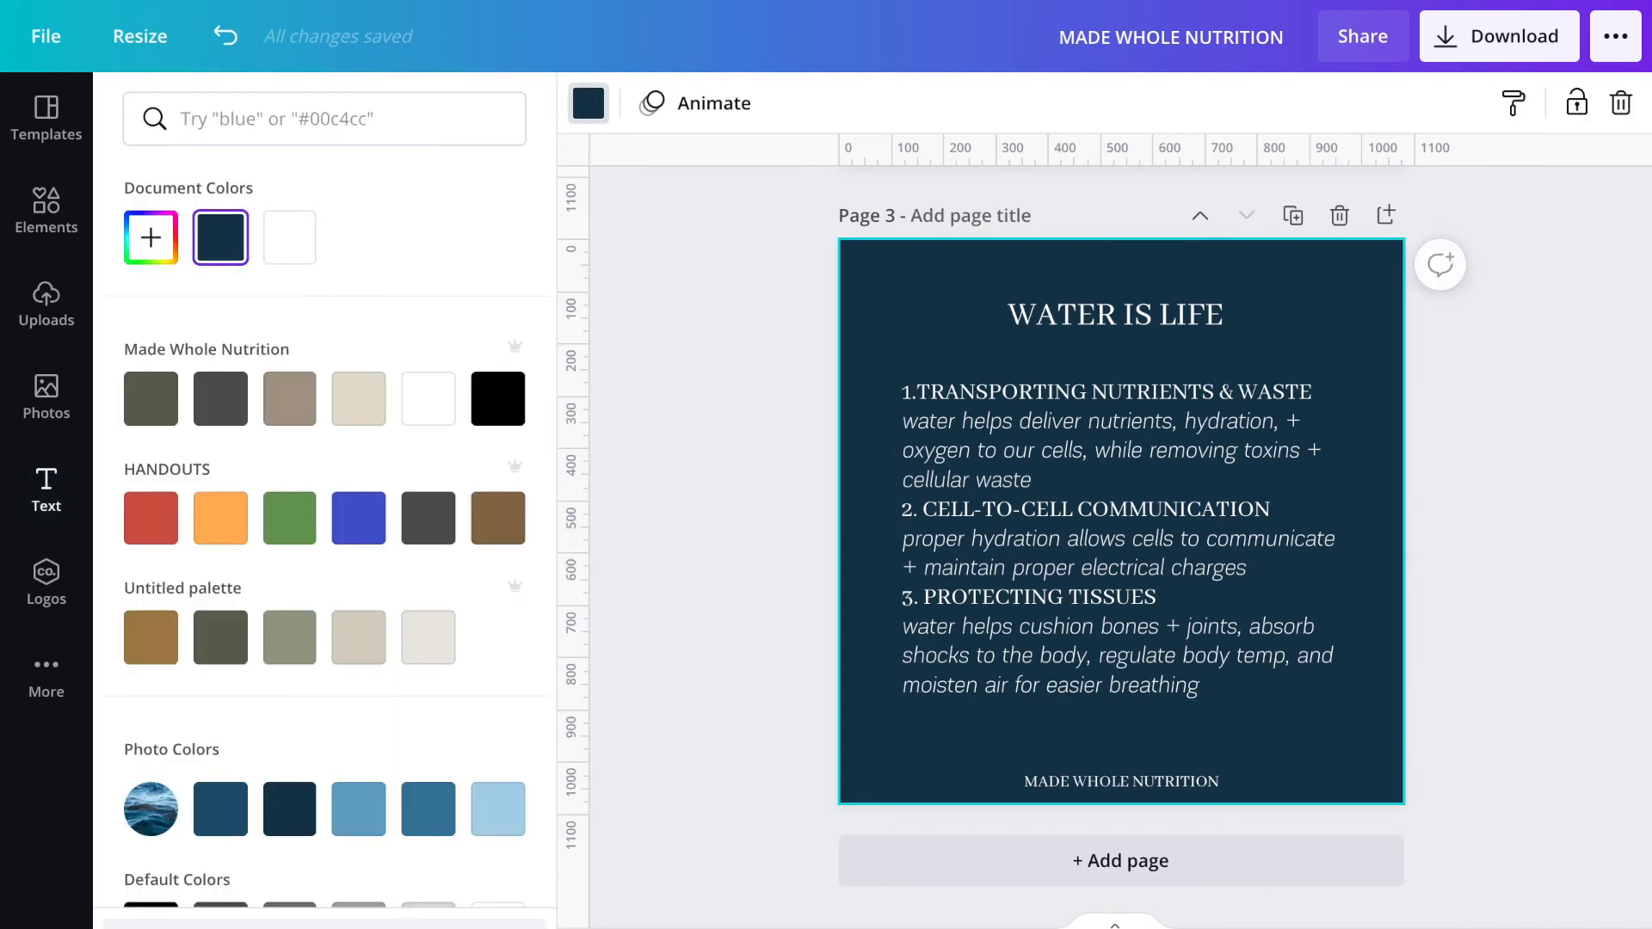
left_click(497, 809)
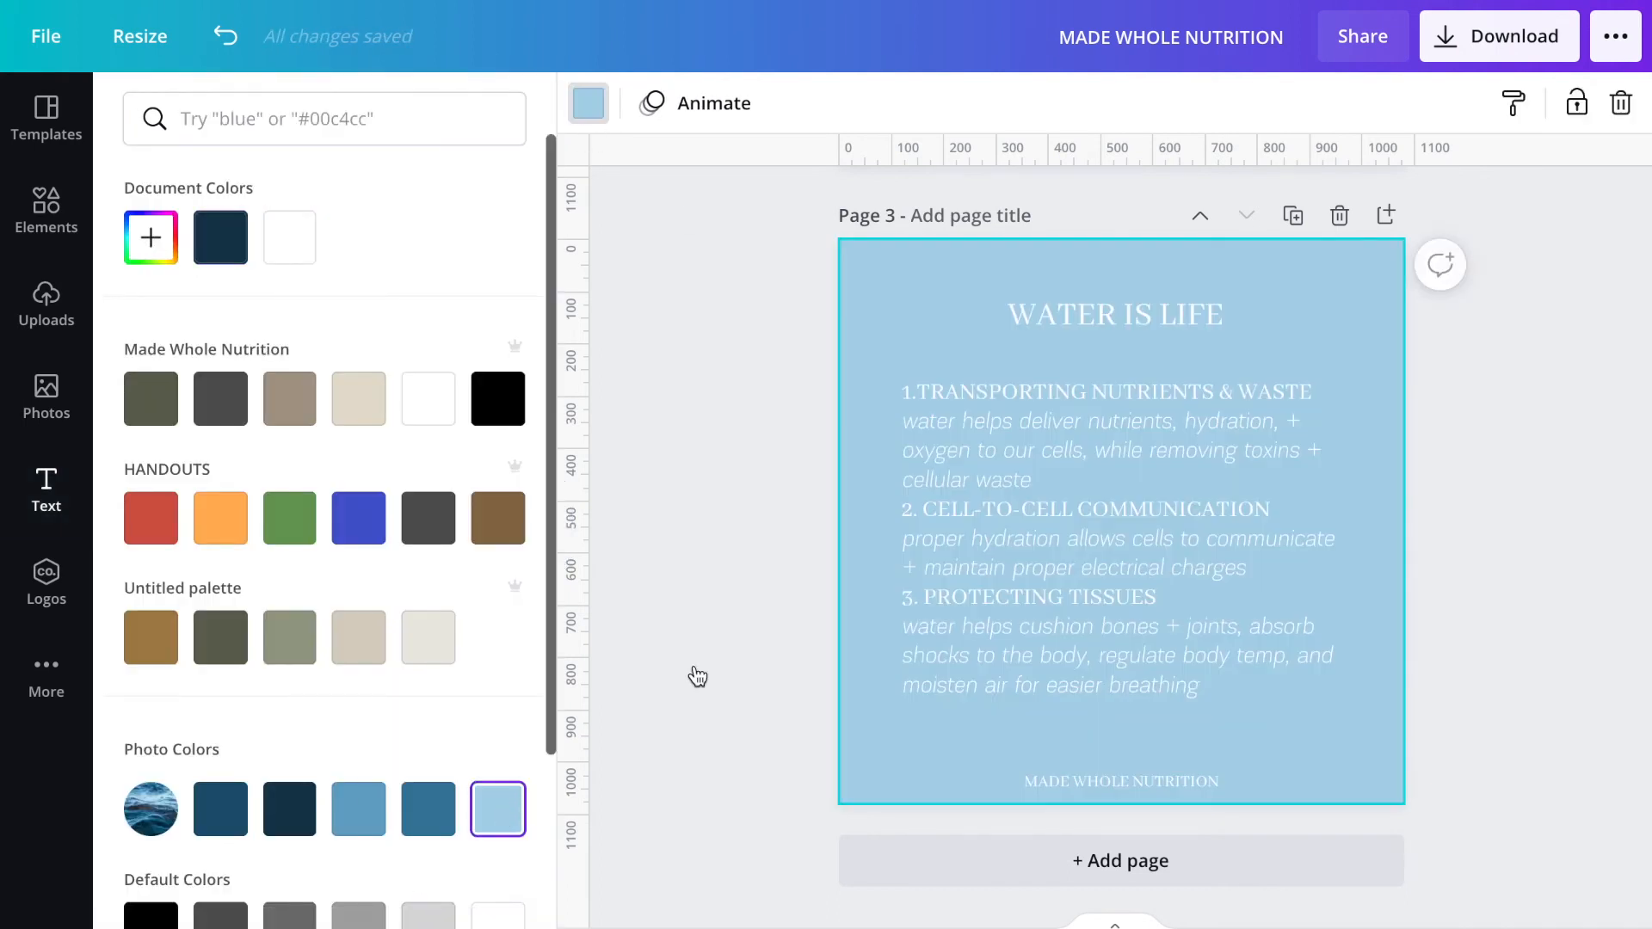
- Recolour page 3's heading, numbered list and MADE WHOLE NUTRITION footer together in the document's dark navy
left_click(956, 475)
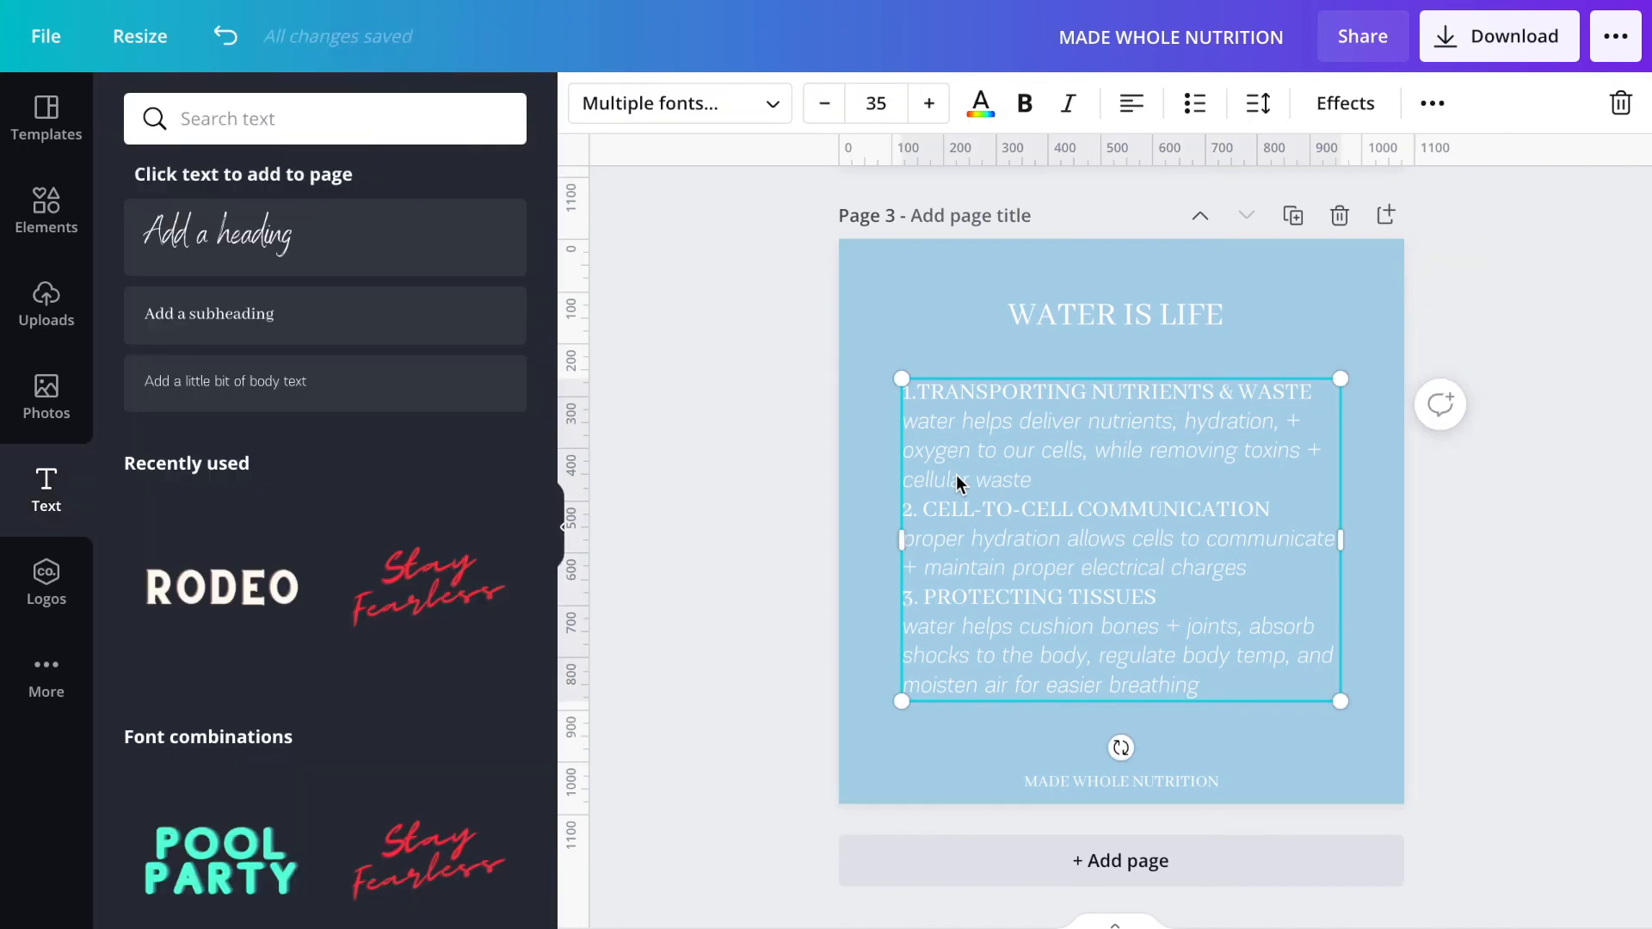
left_click(1057, 781, "shift")
left_click(1075, 313, "shift")
left_click(981, 104)
left_click(225, 249)
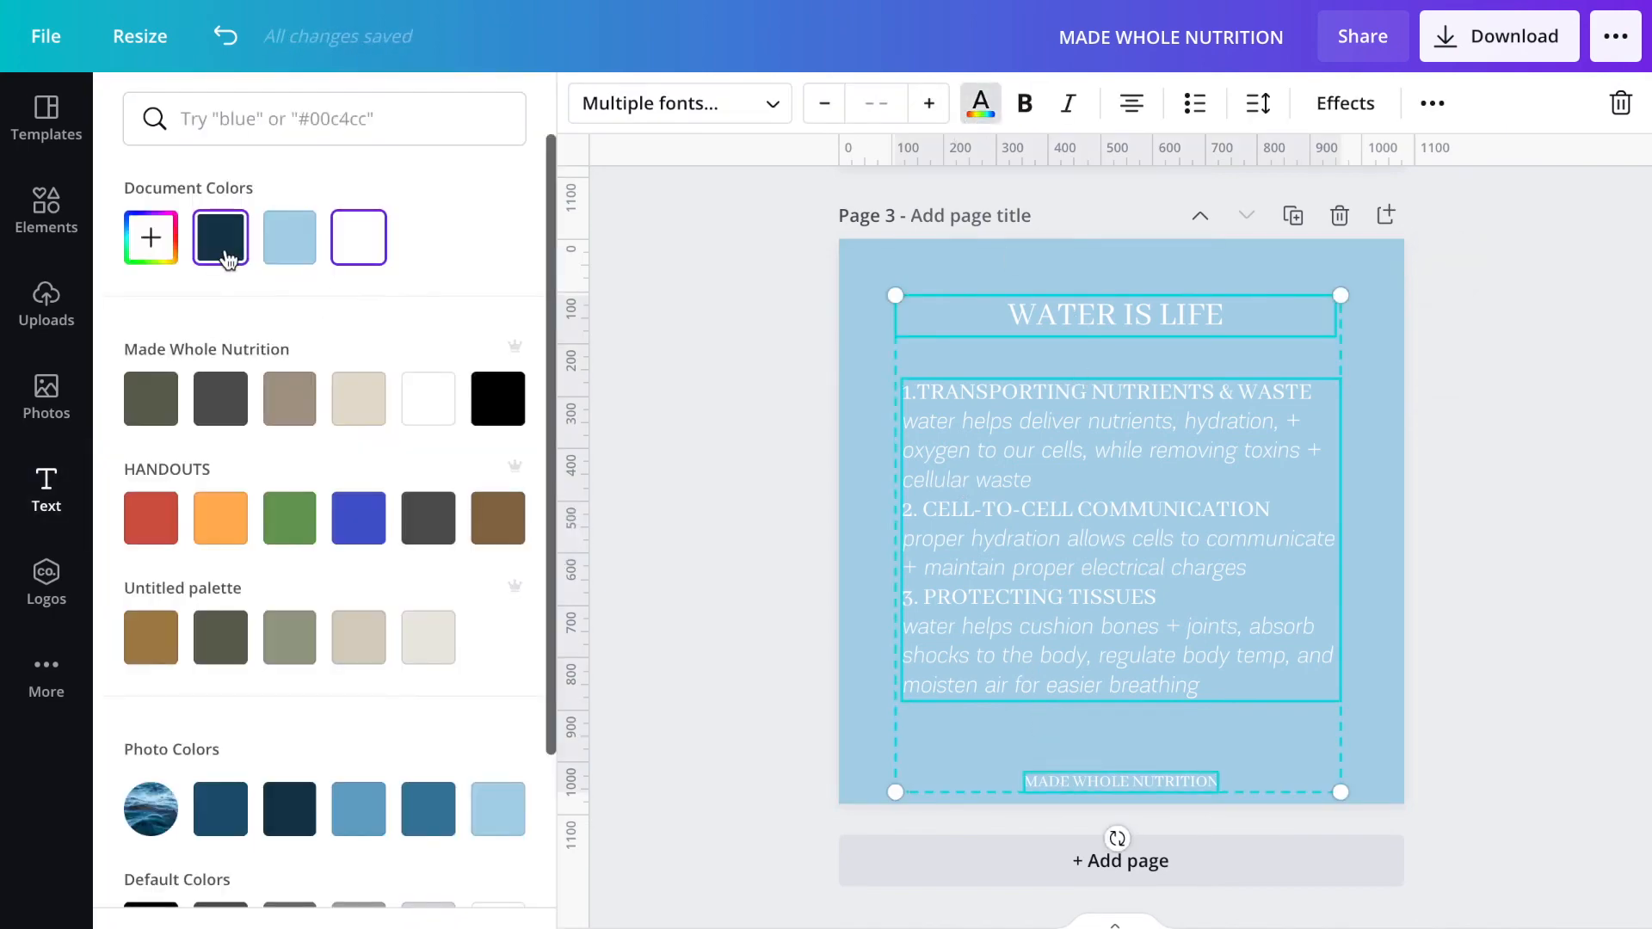
left_click(674, 430)
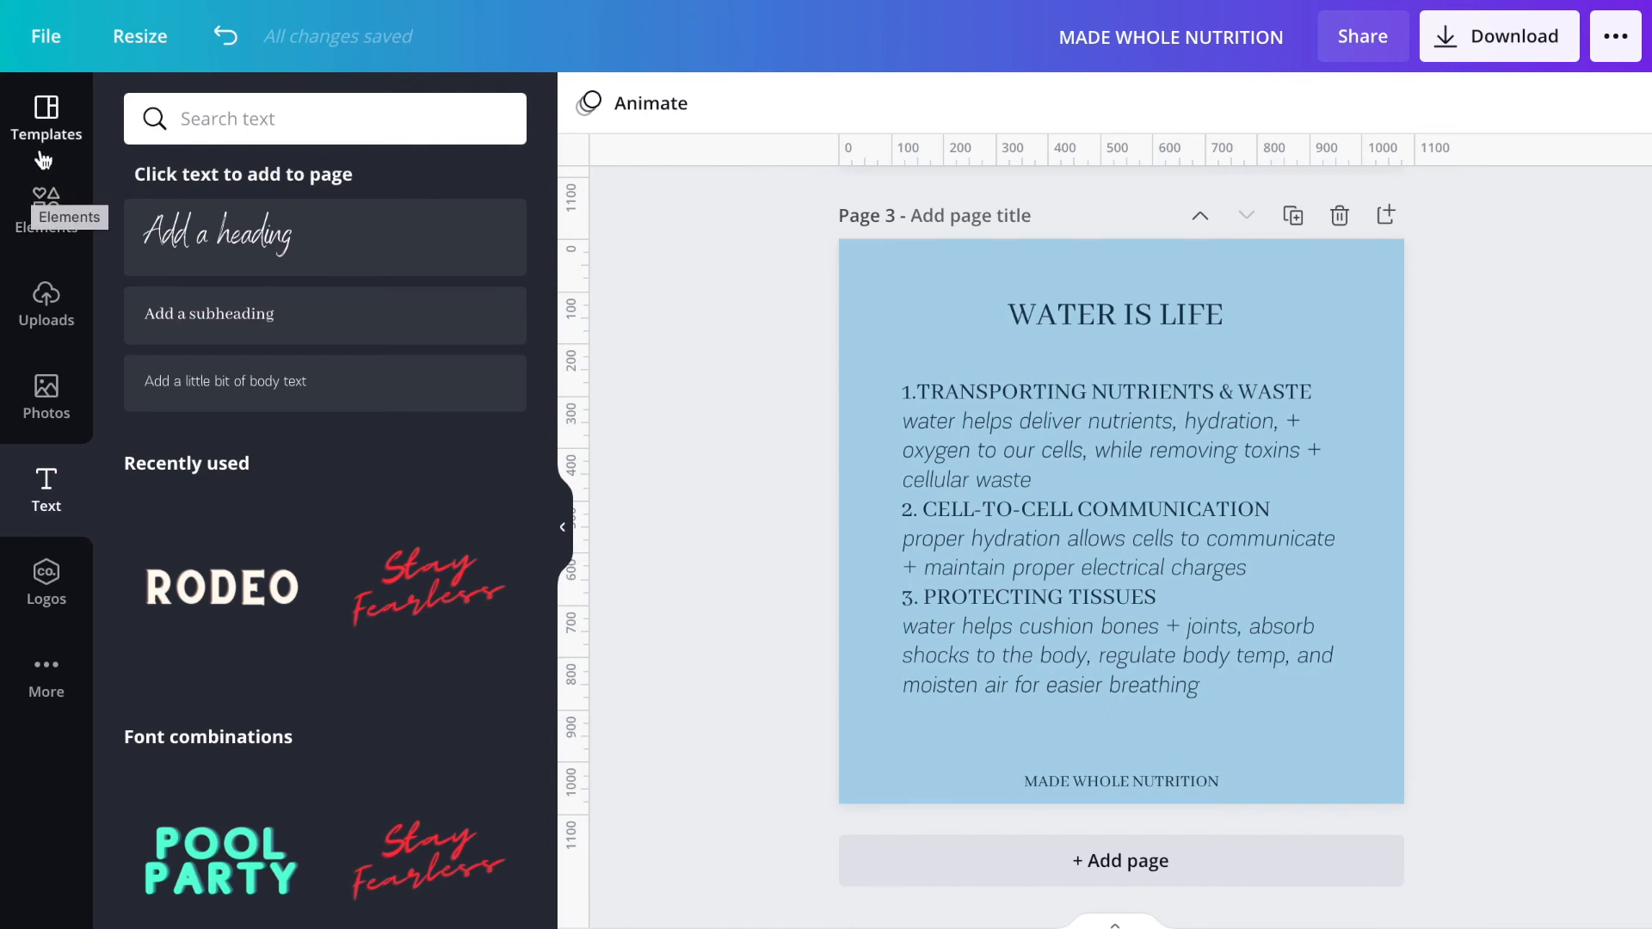
- Add a fourth page and apply the ocean-foam search bar template from the For you collection
left_click(57, 129)
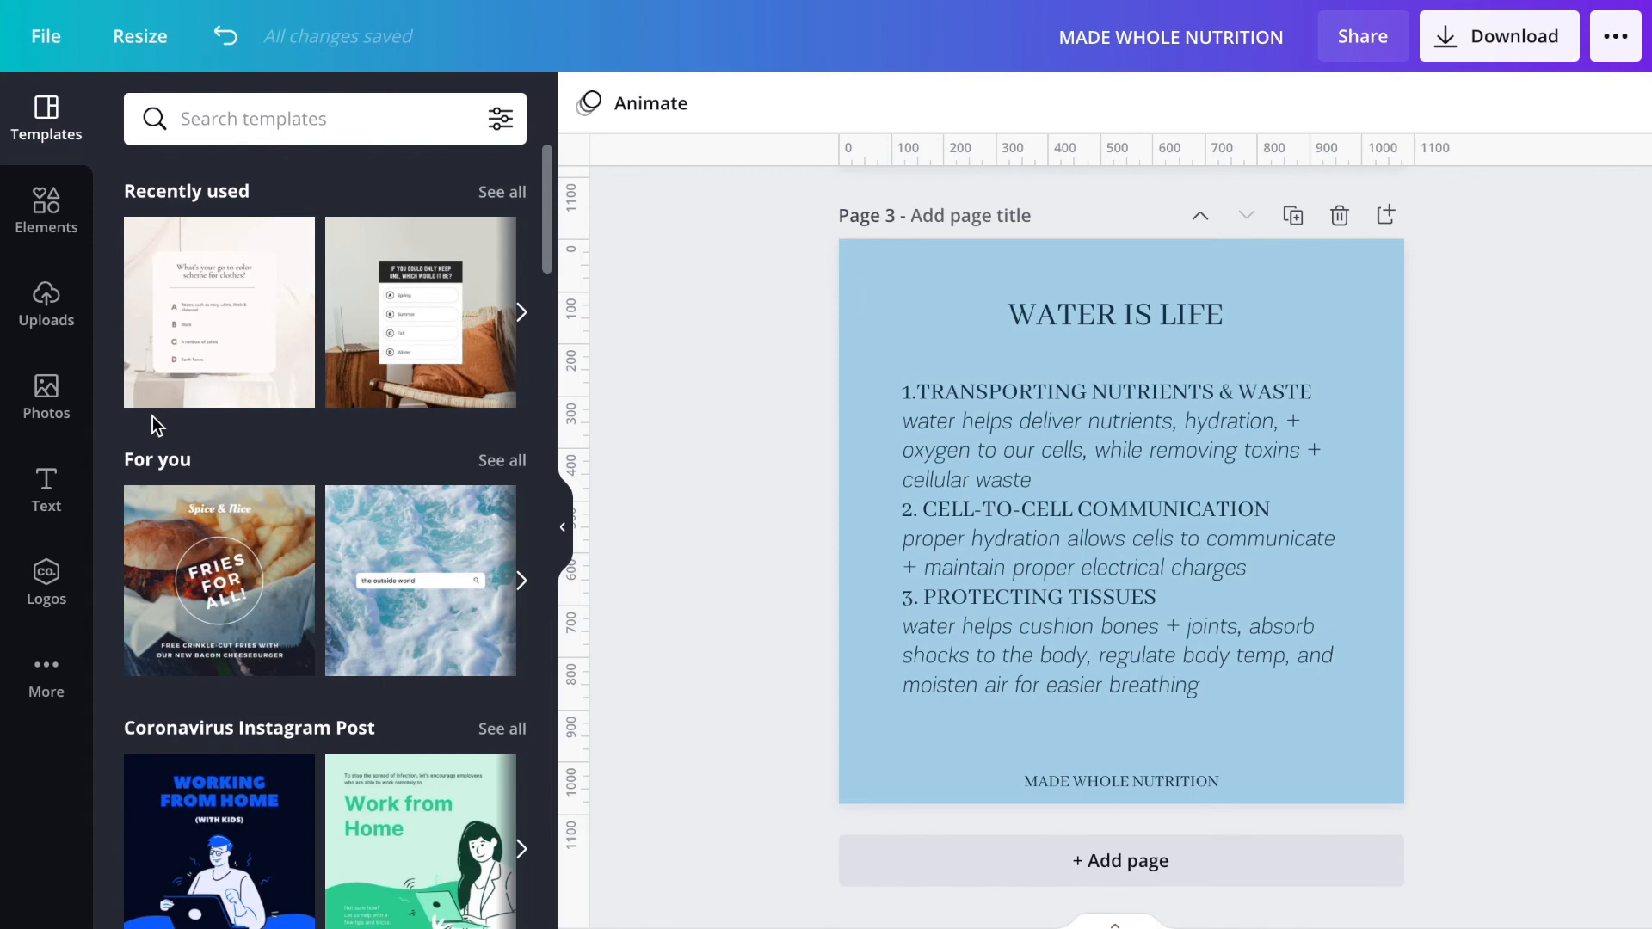
left_click(506, 463)
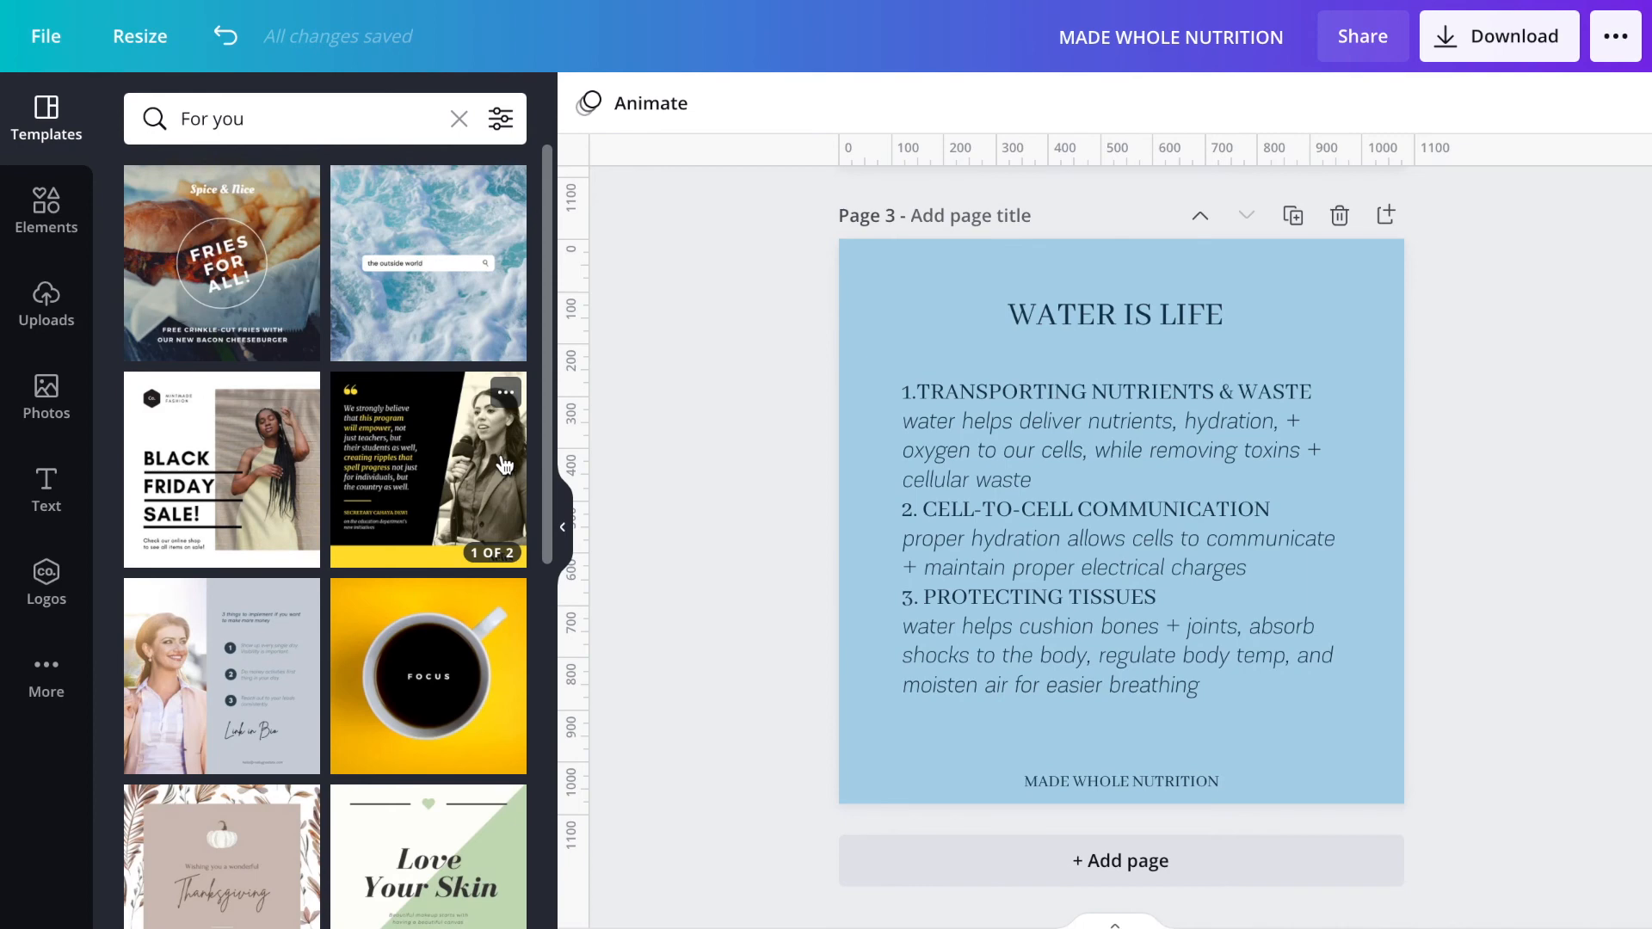
left_click(991, 852)
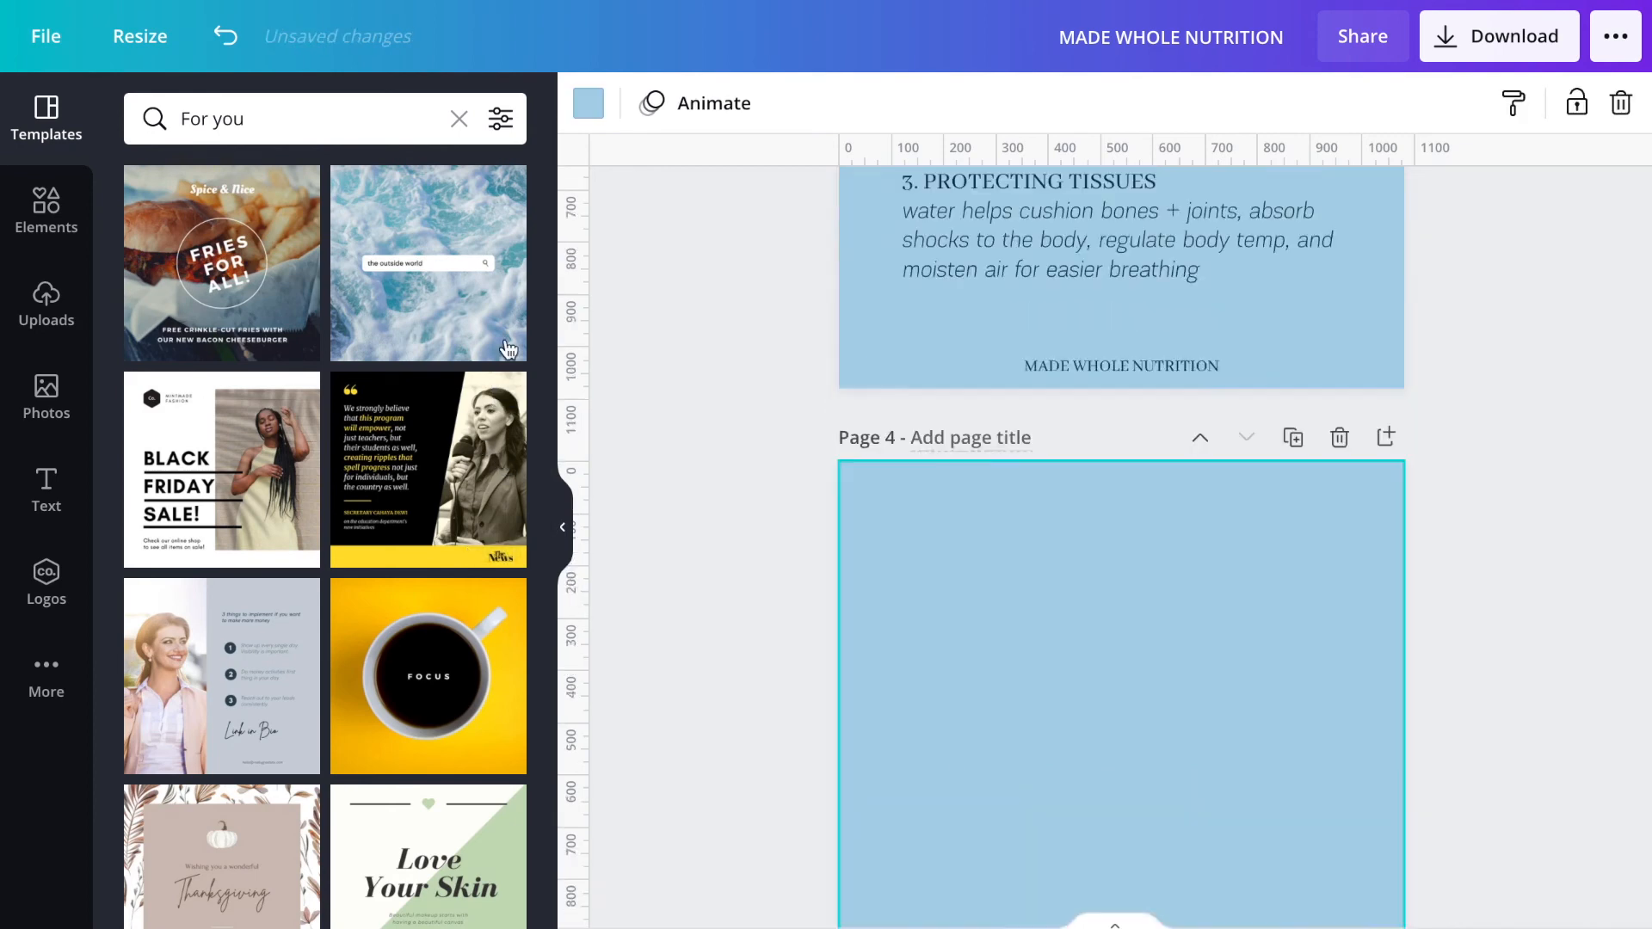
left_click(397, 258)
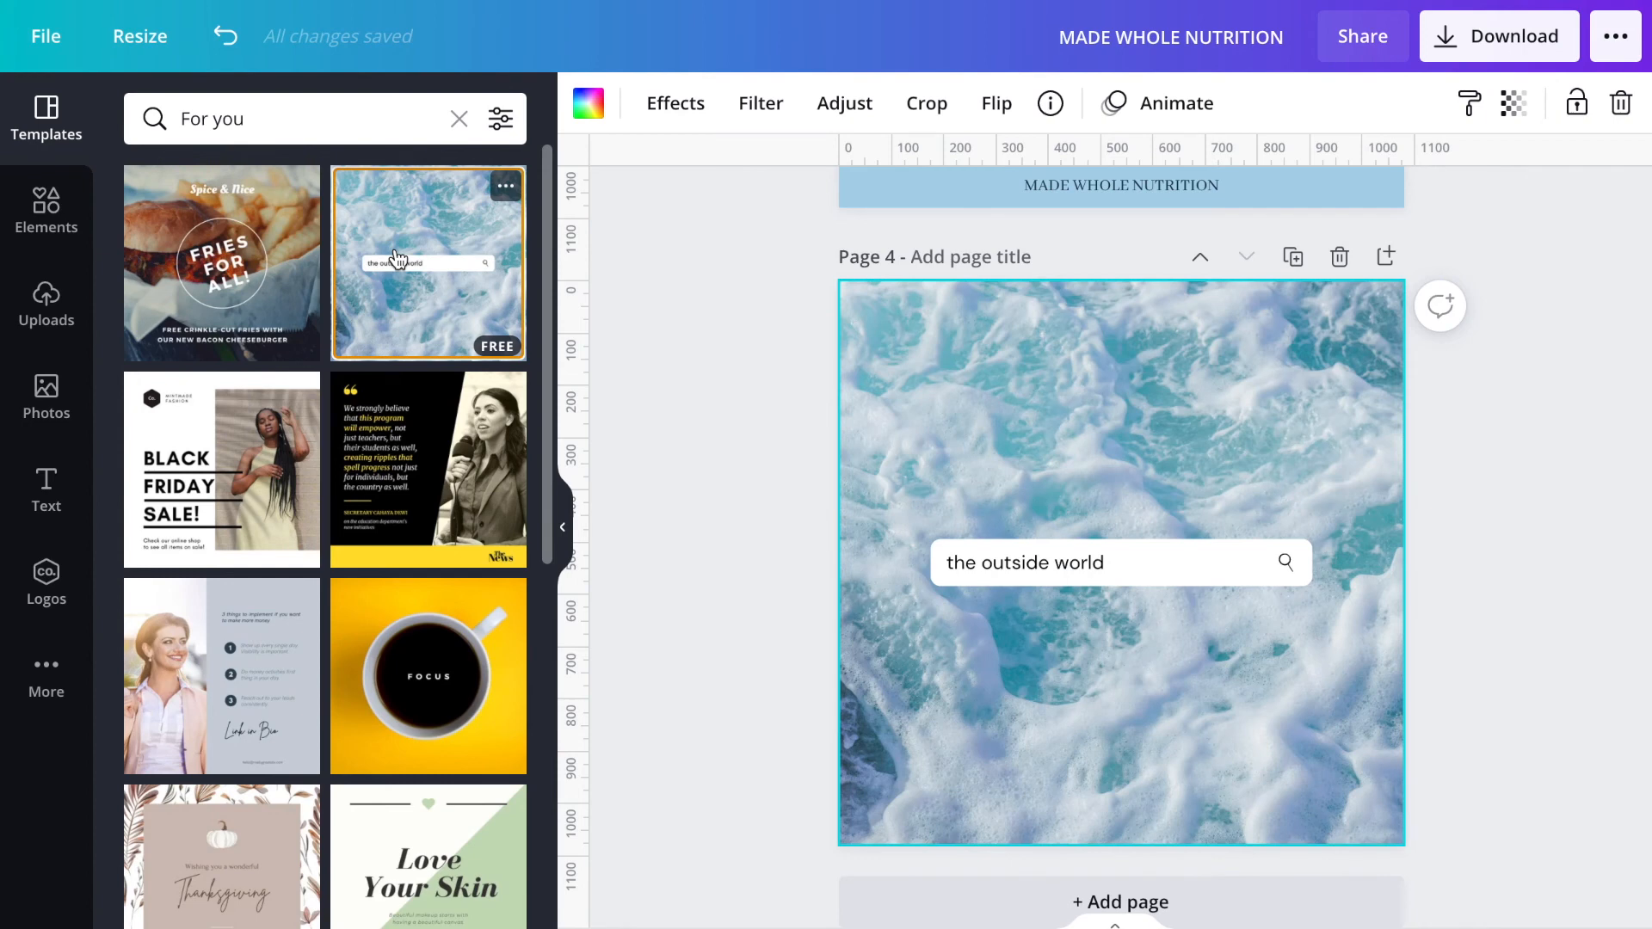
- Replace the search bar text on page 4 with "why water?"
double_click(1110, 559)
type("why water")
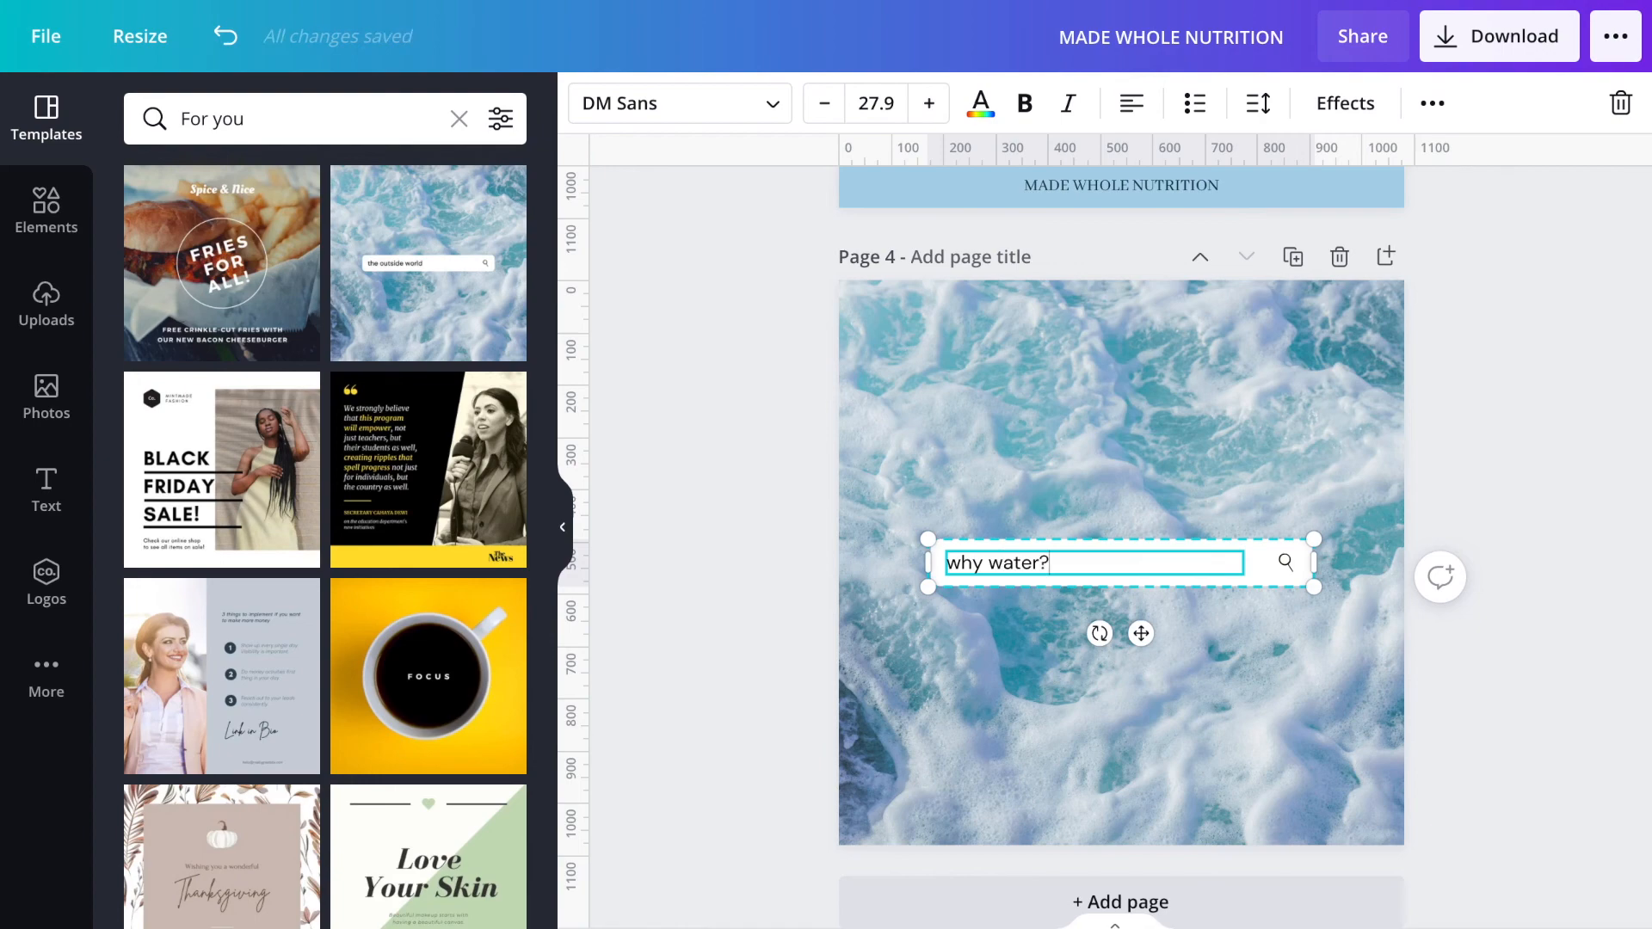
type("?")
left_click(1611, 482)
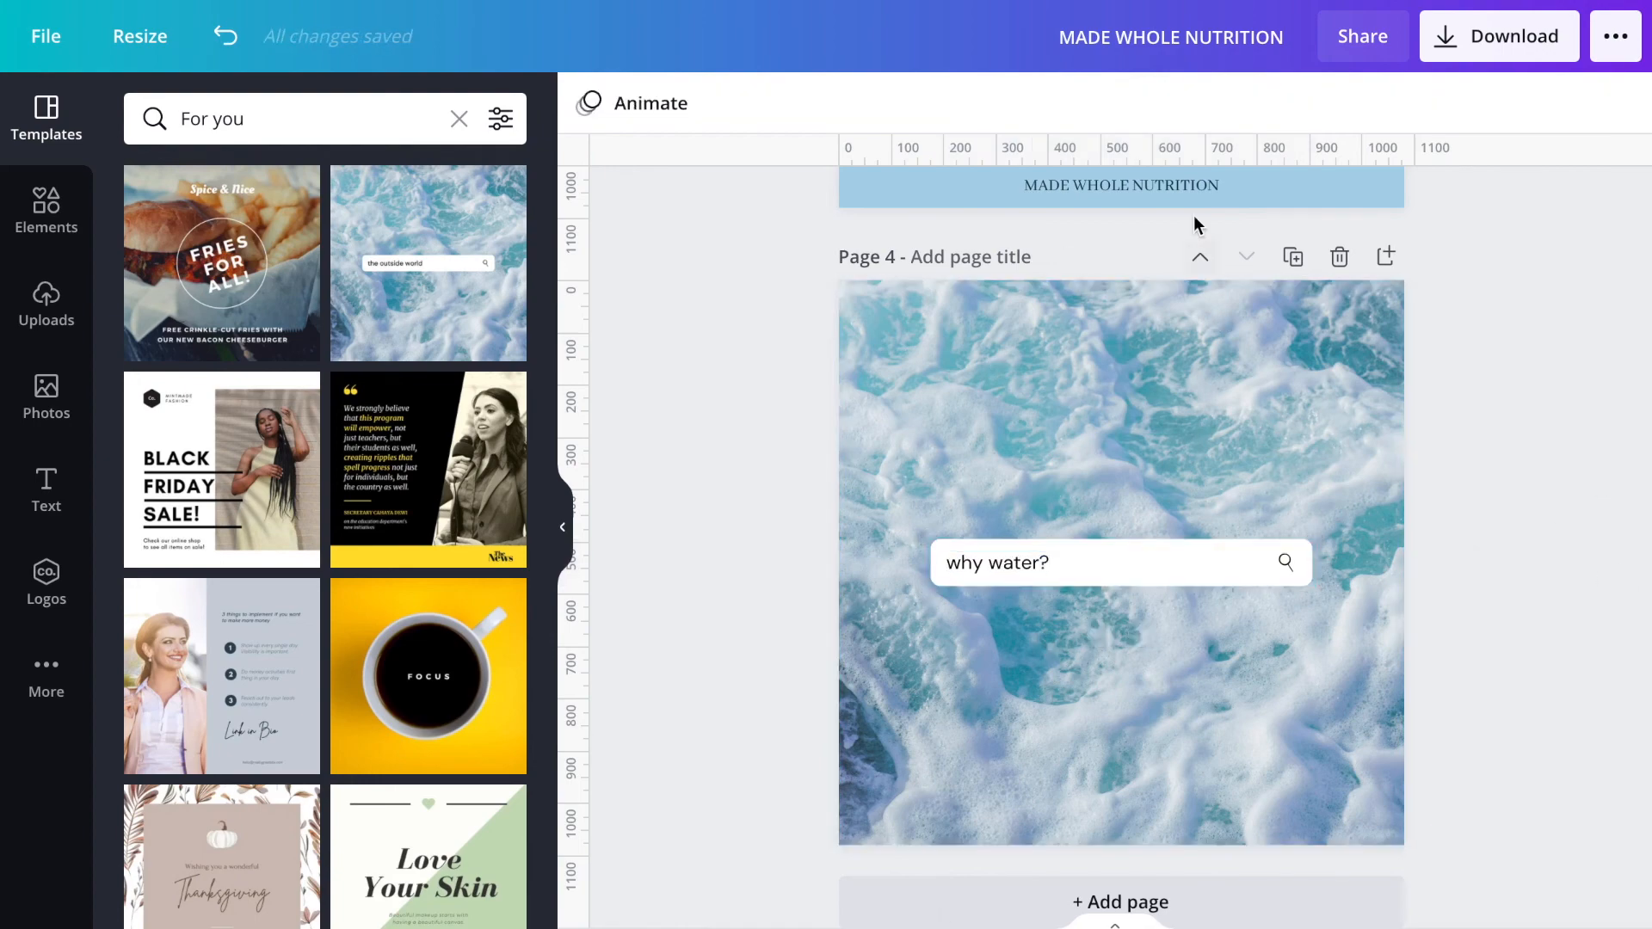
- Move the "why water?" page ahead of the WATER IS LIFE page and check the new page order
left_click(1201, 261)
scroll(1167, 576, "down", 3)
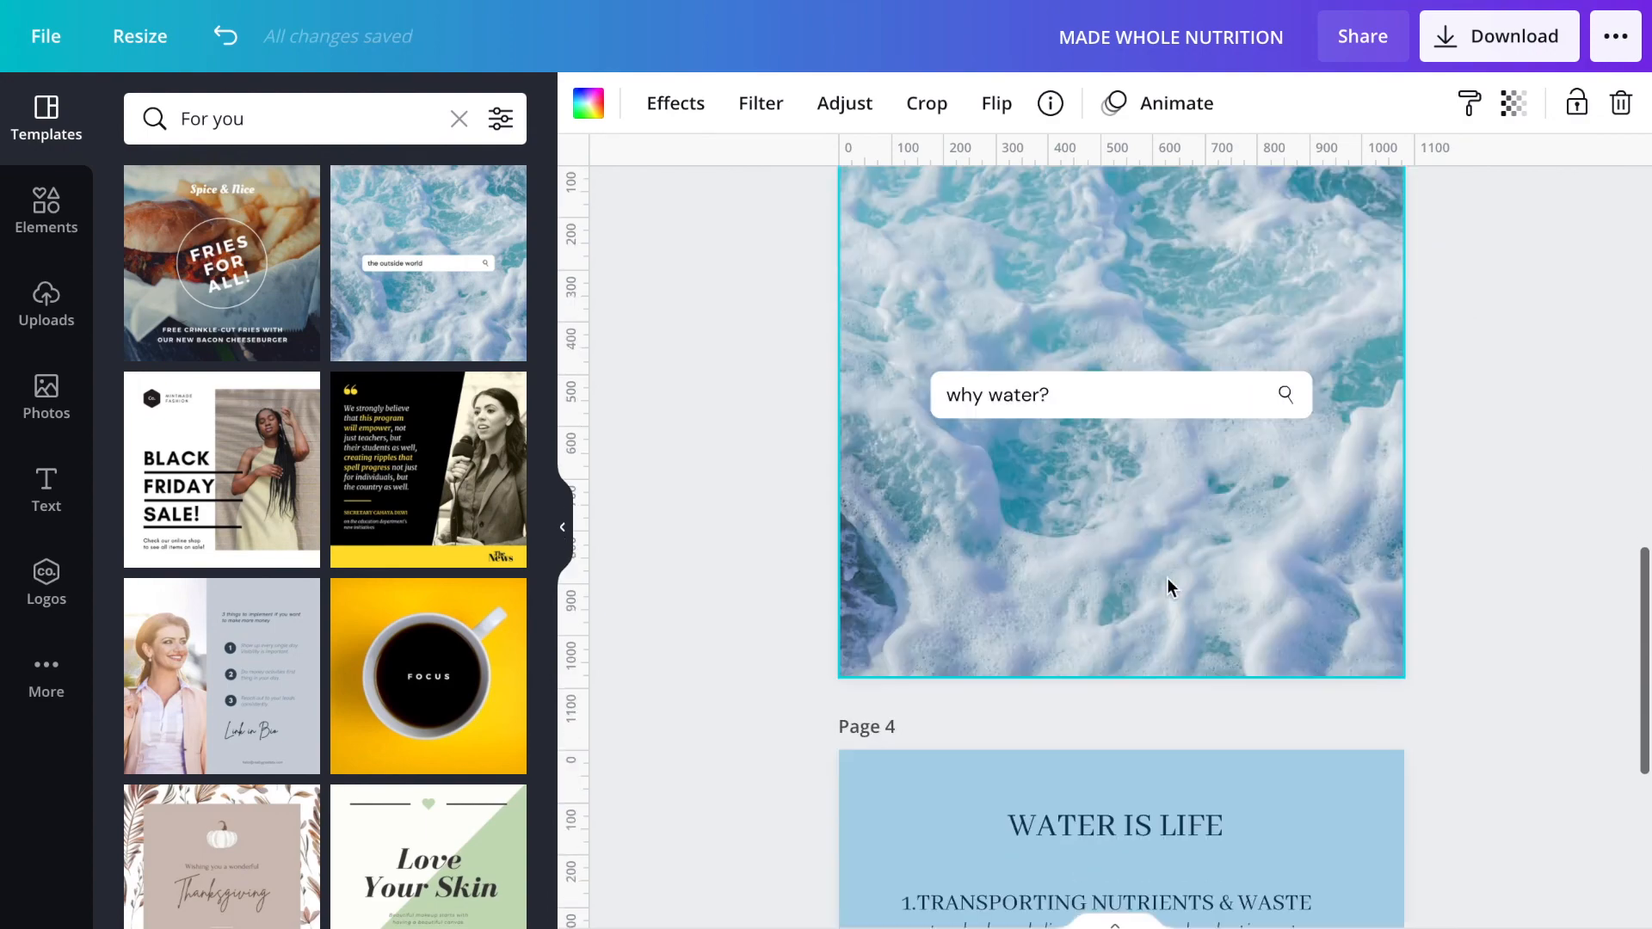
scroll(1167, 577, "up", 3)
scroll(1190, 640, "down", 5)
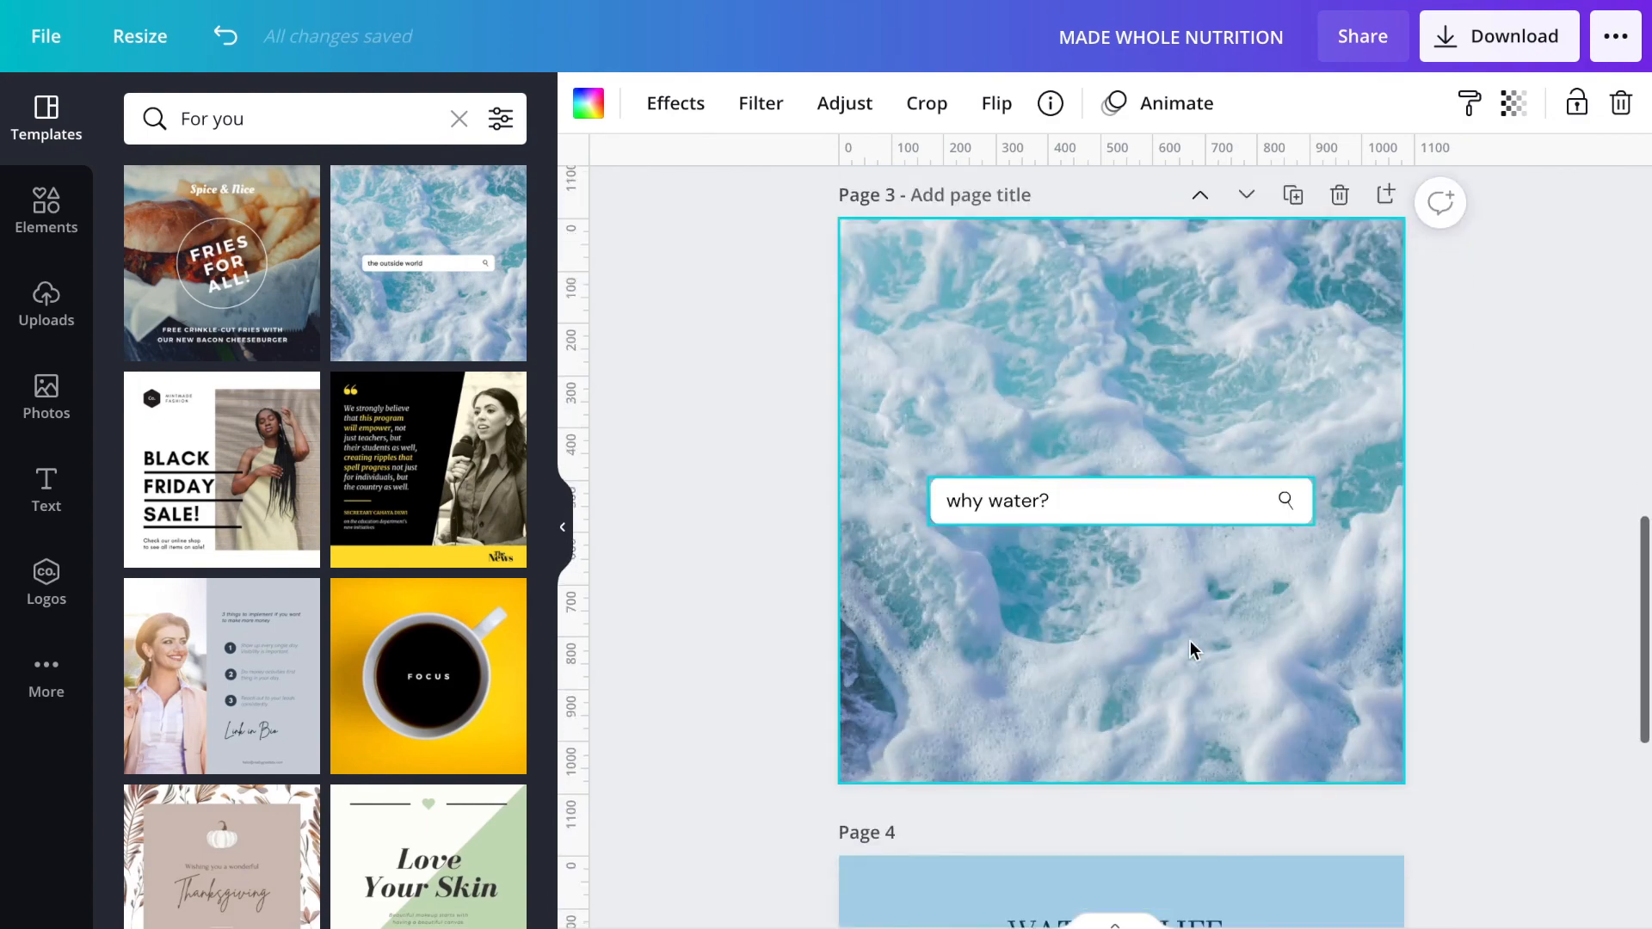
scroll(1190, 641, "down", 2)
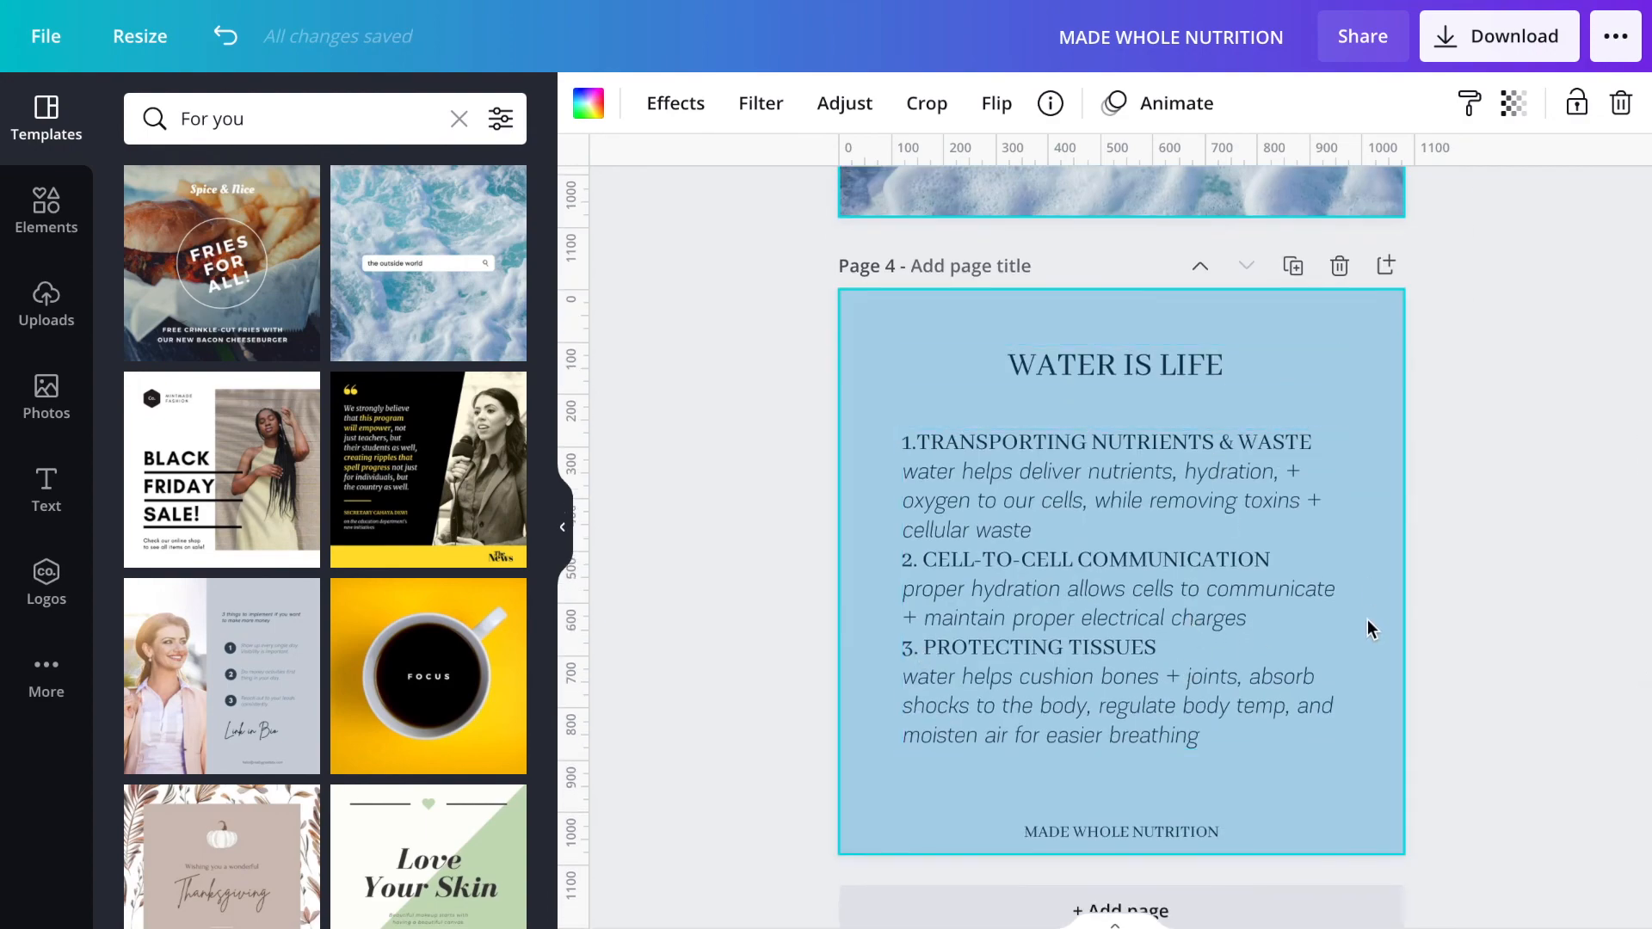
scroll(303, 625, "down", 10)
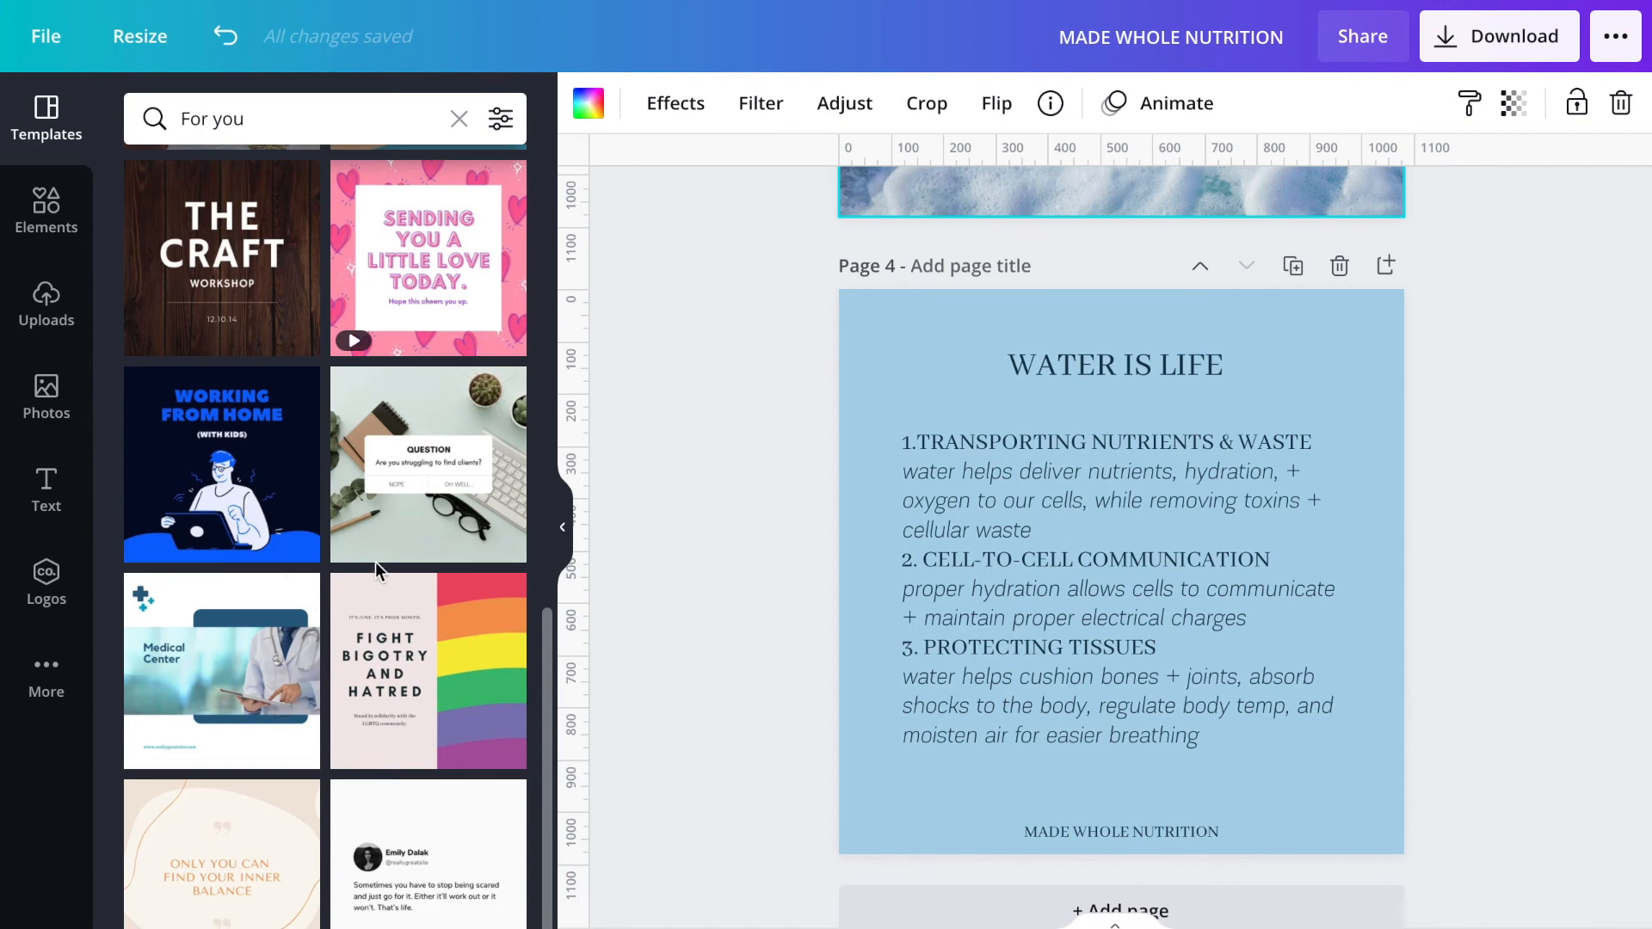
scroll(375, 560, "up", 10)
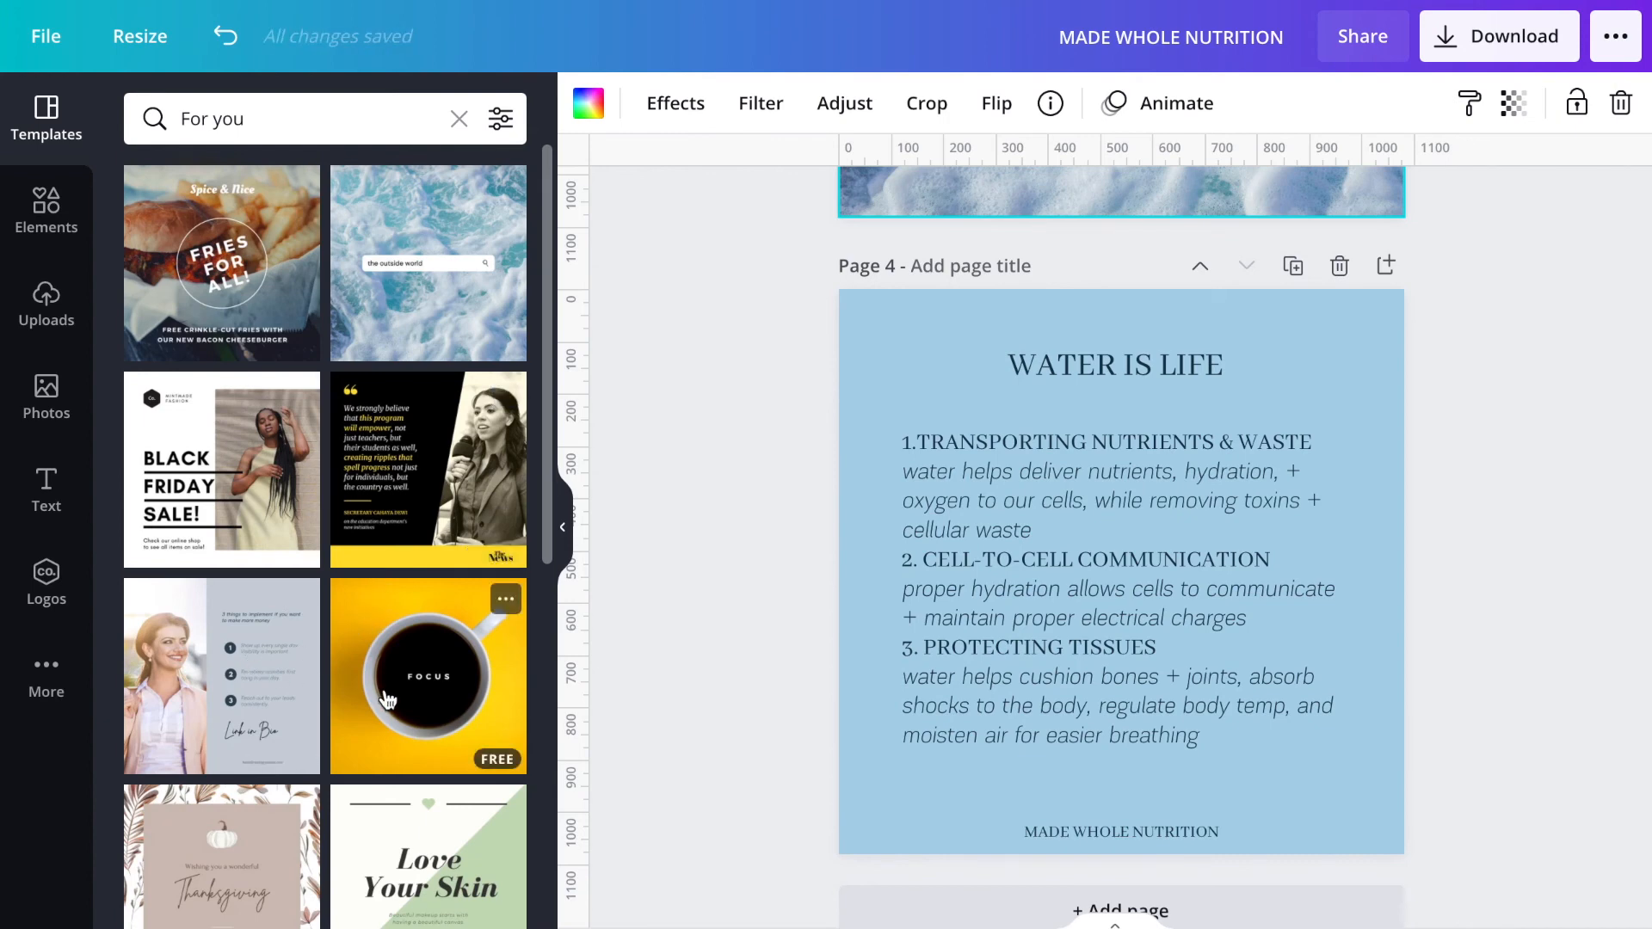
scroll(1055, 657, "up", 18)
scroll(1053, 654, "up", 1)
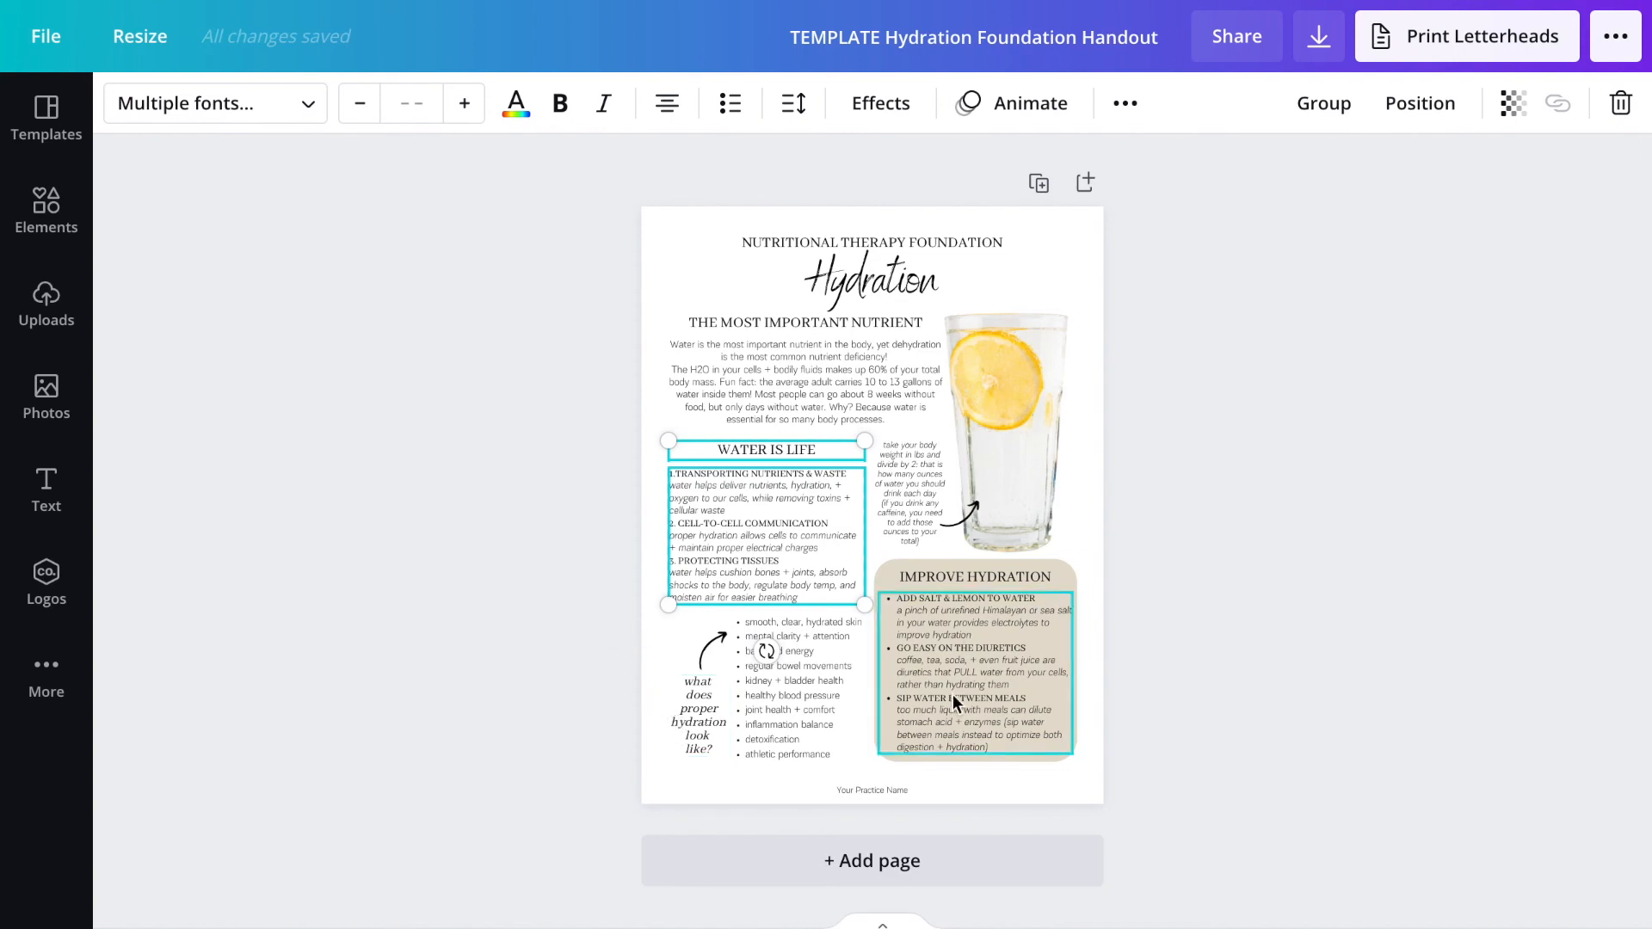
- Copy the daily water intake note, arrow and lemon water glass from the hydration handout onto a new page 5
left_click(922, 507)
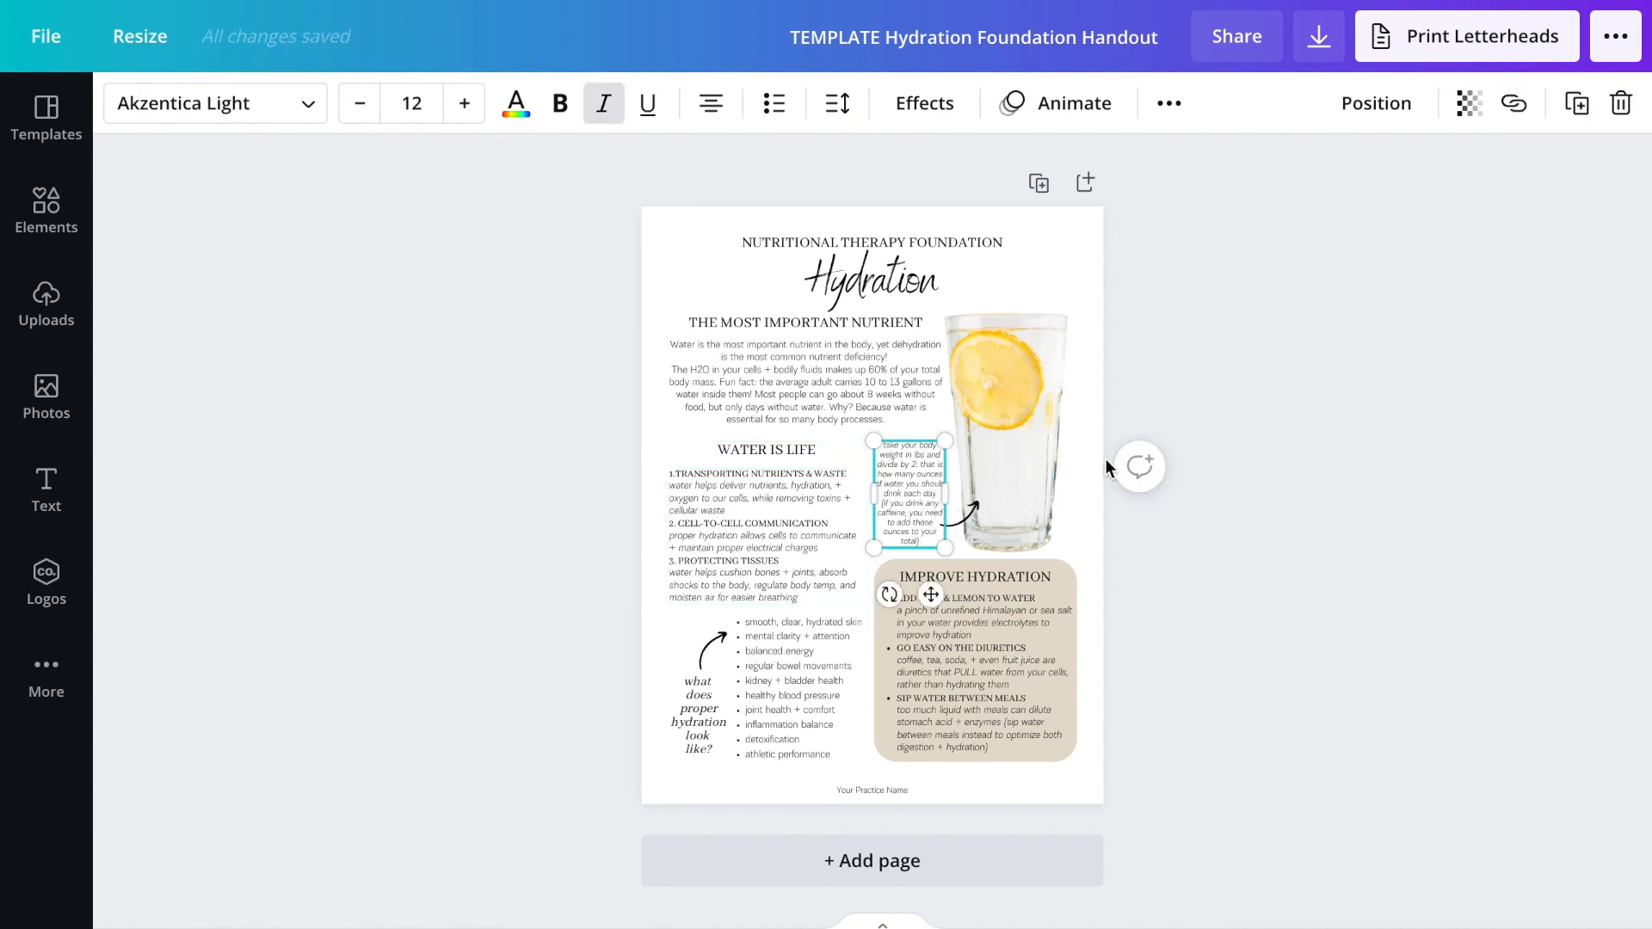
left_click(1291, 452)
left_click_drag(911, 489, 897, 523)
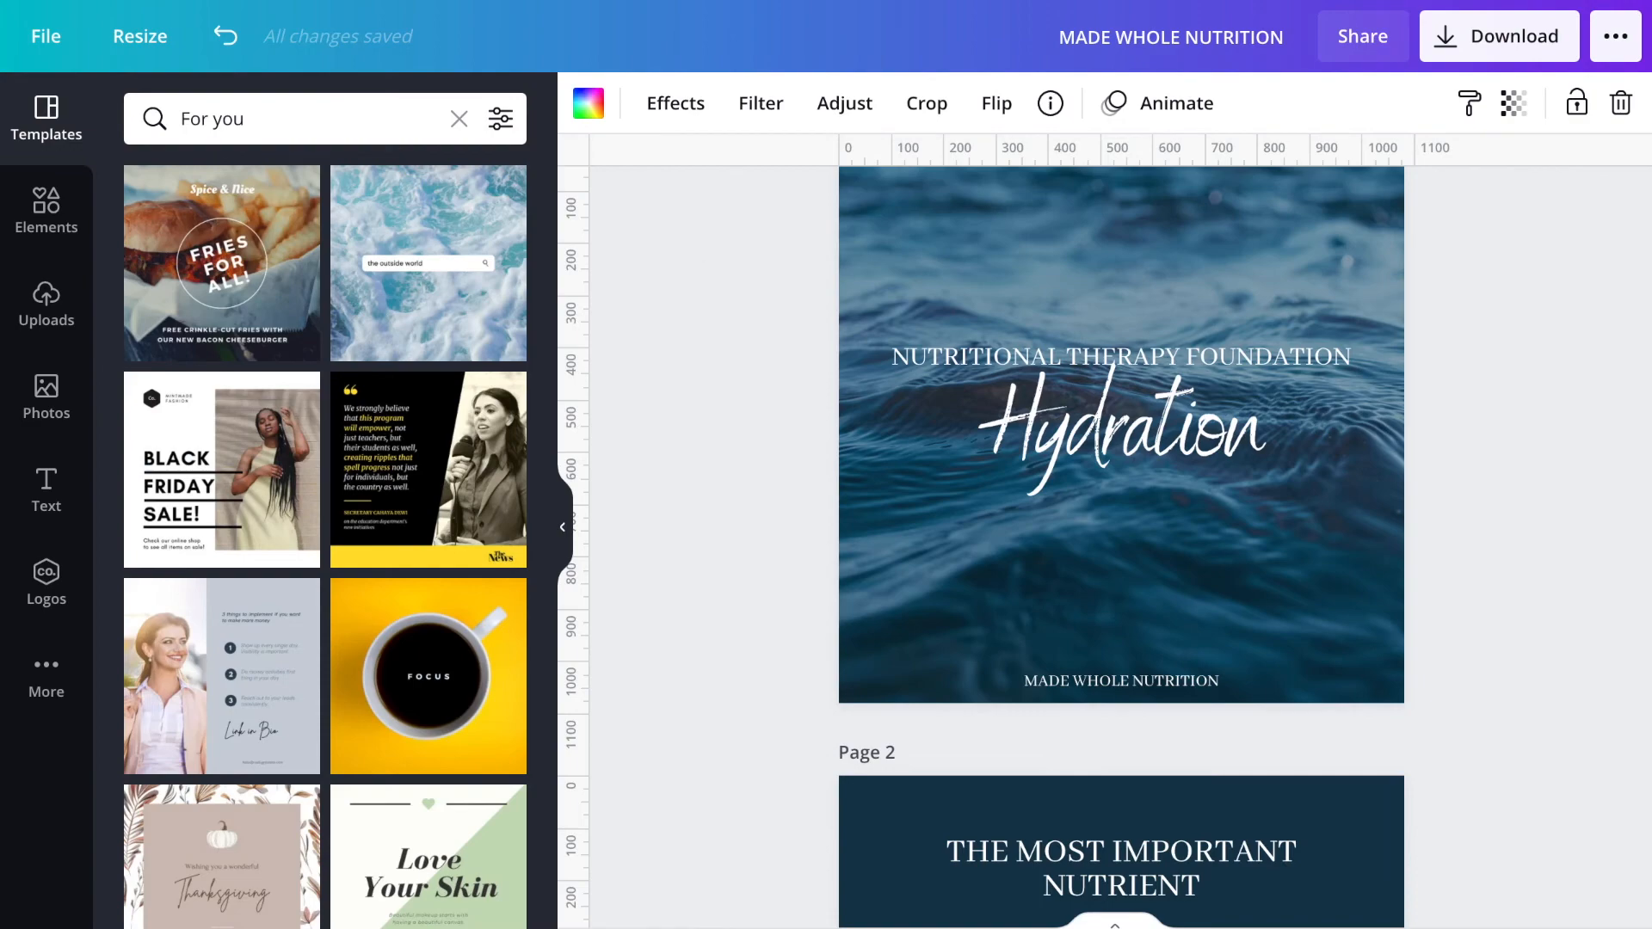
scroll(850, 601, "down", 15)
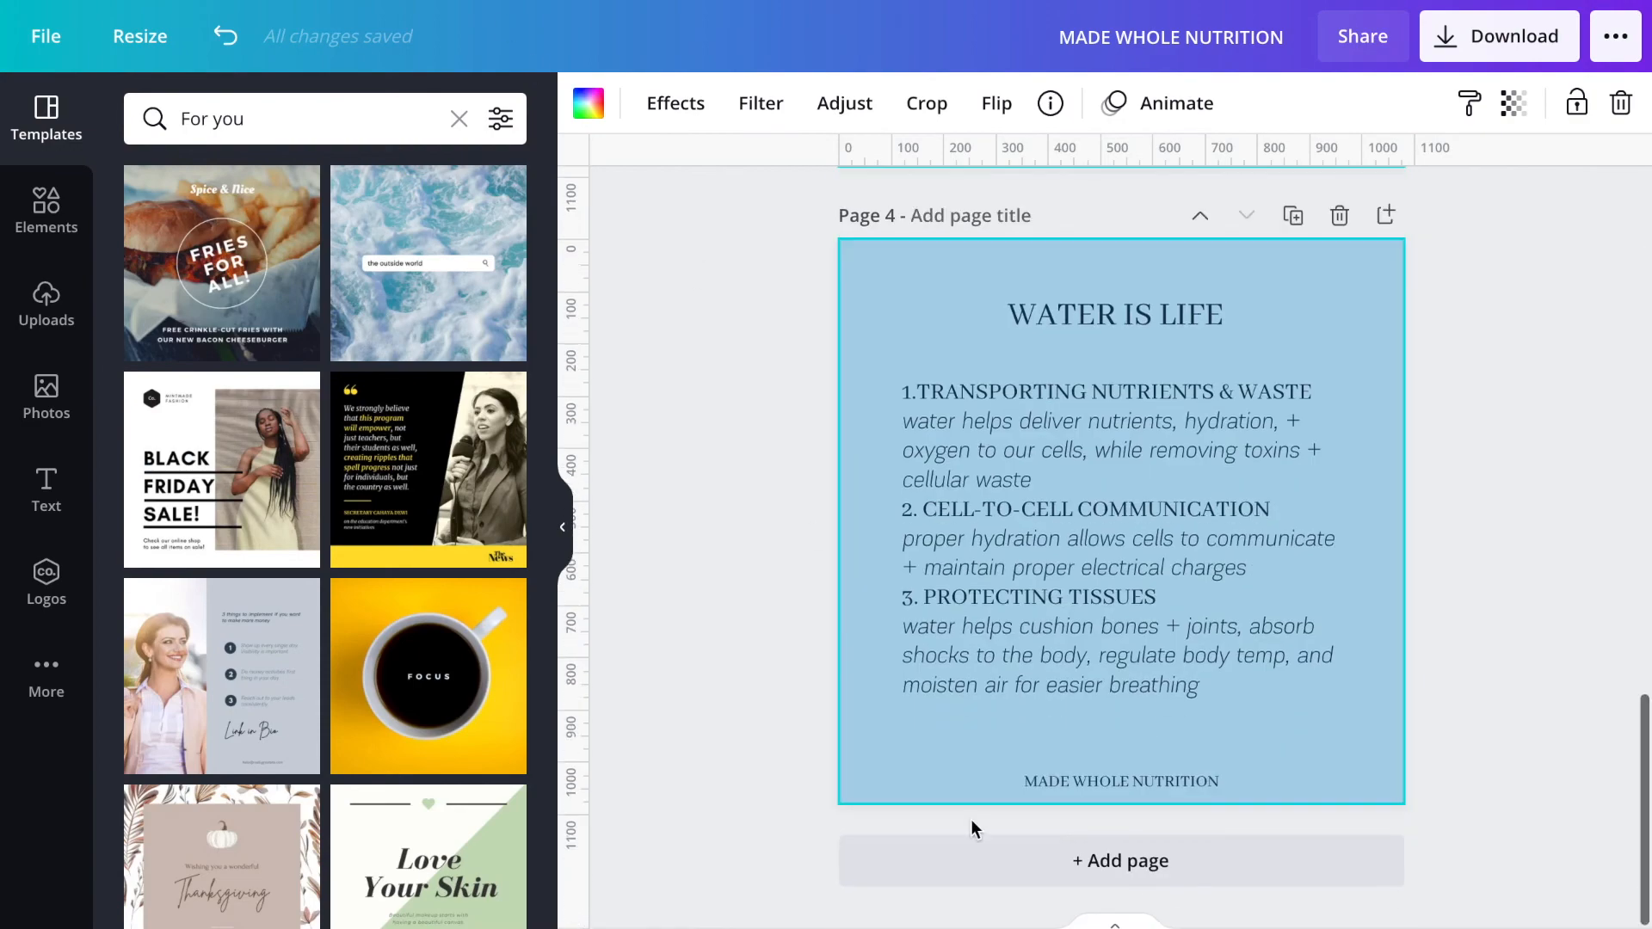
left_click(1024, 865)
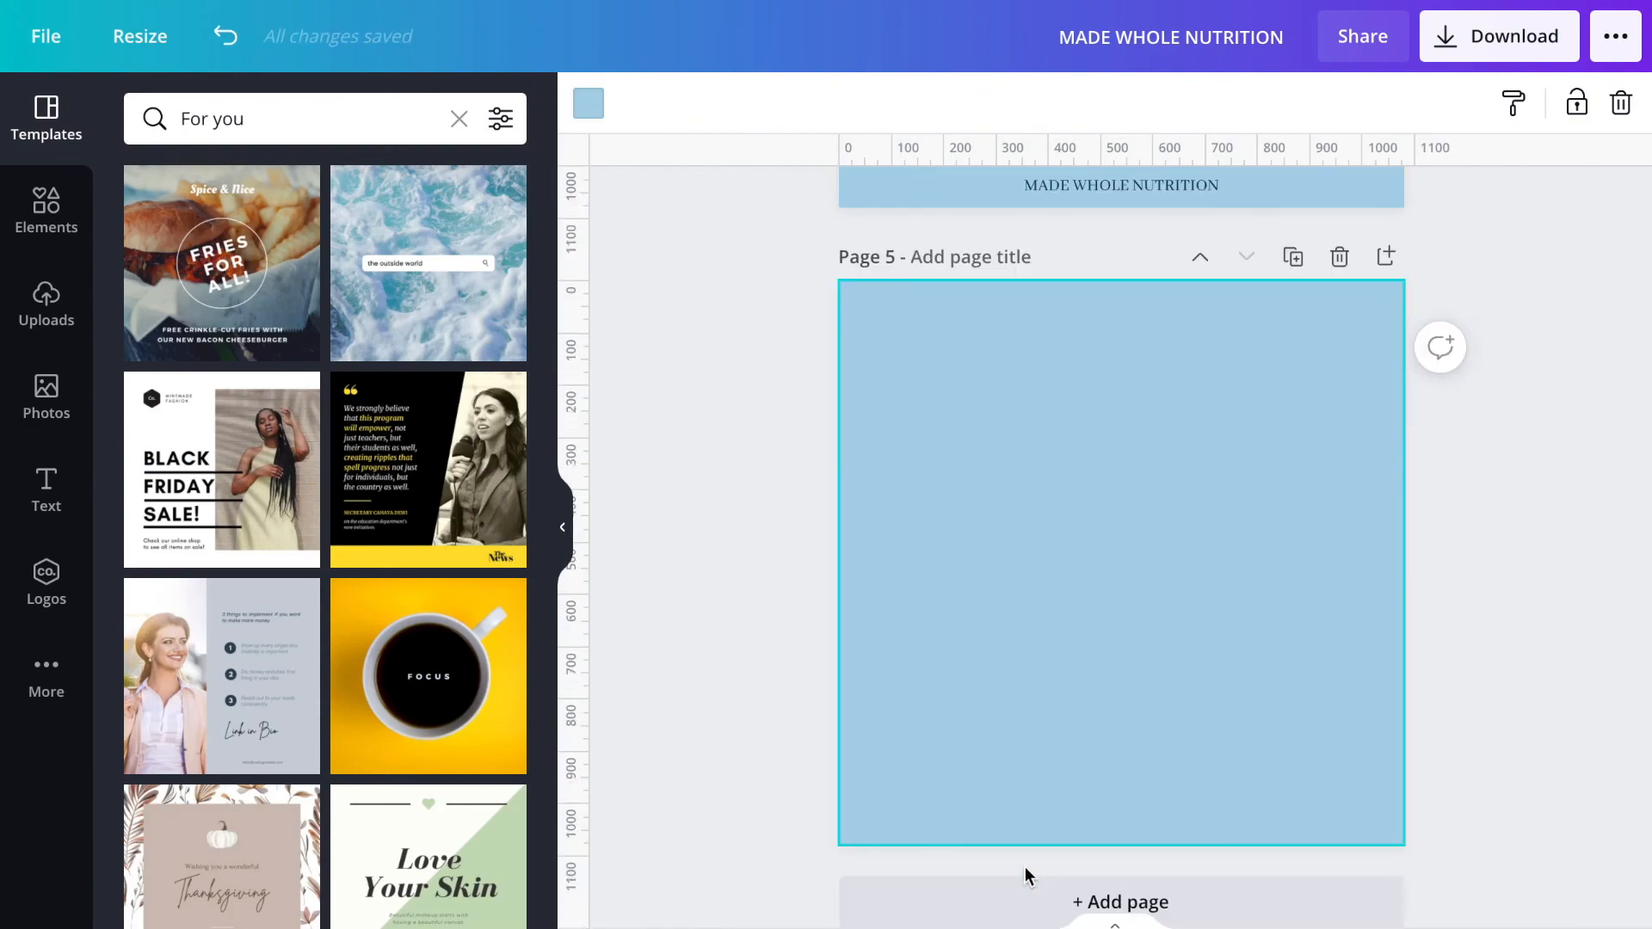
key("ctrl+v")
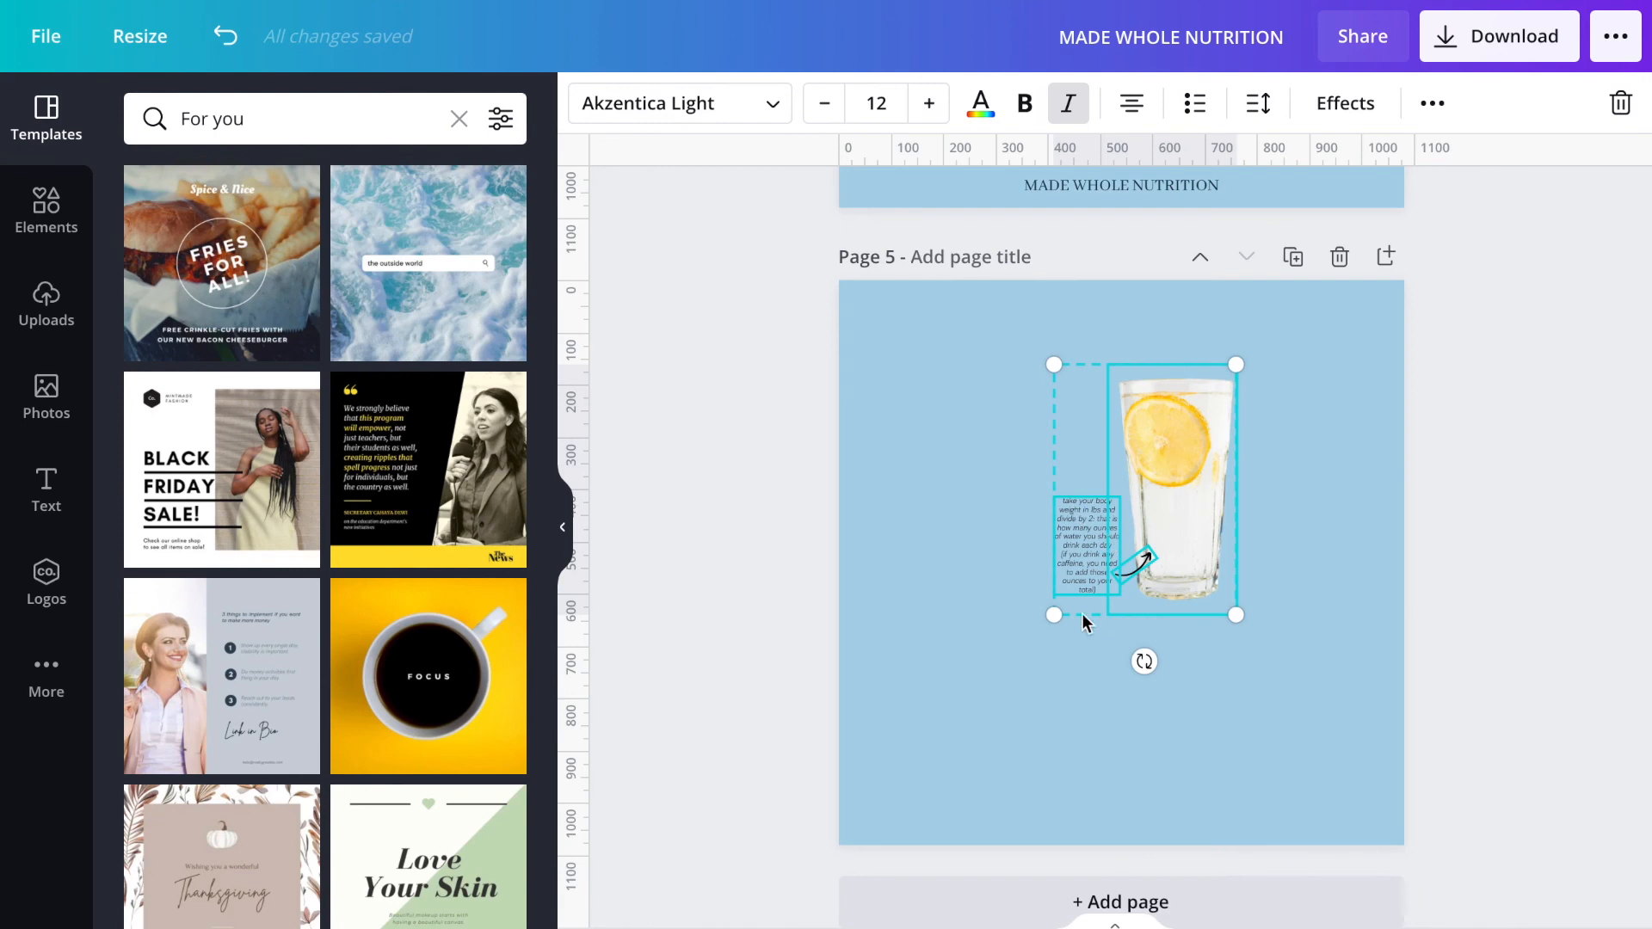
- Enlarge the pasted note, arrow and glass together and shift them towards the right side of page 5
left_click_drag(1056, 609, 849, 781)
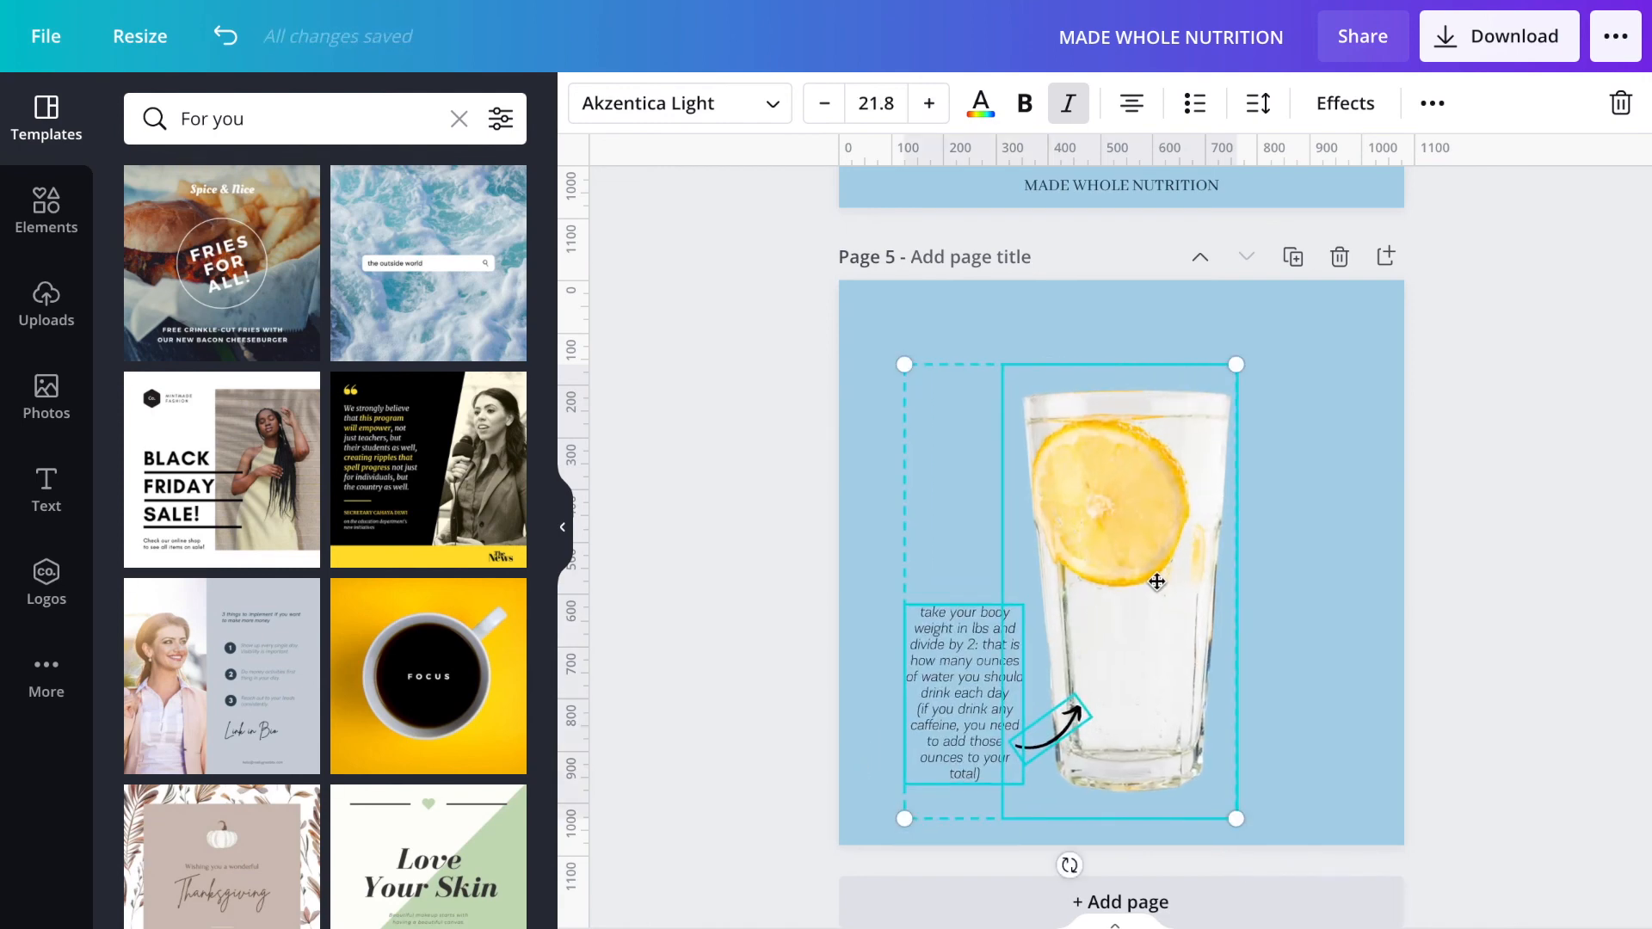
left_click_drag(1173, 576, 1183, 572)
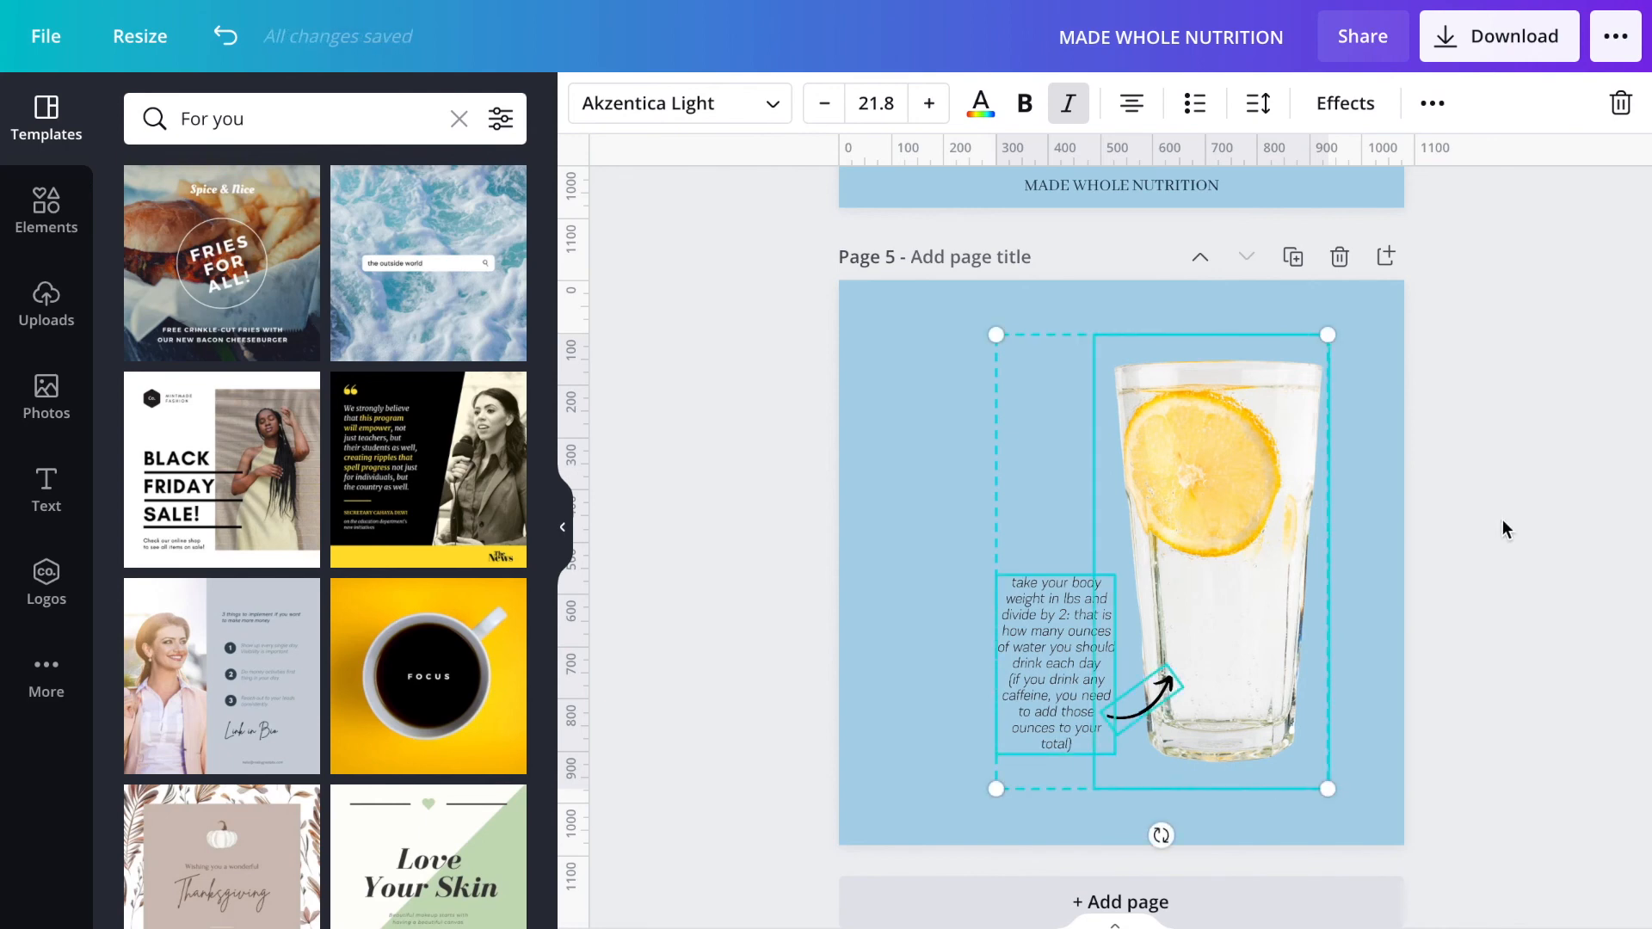
left_click(1502, 519)
- Copy the MADE WHOLE NUTRITION footer from page 4 to the bottom of page 5
left_click(1145, 182)
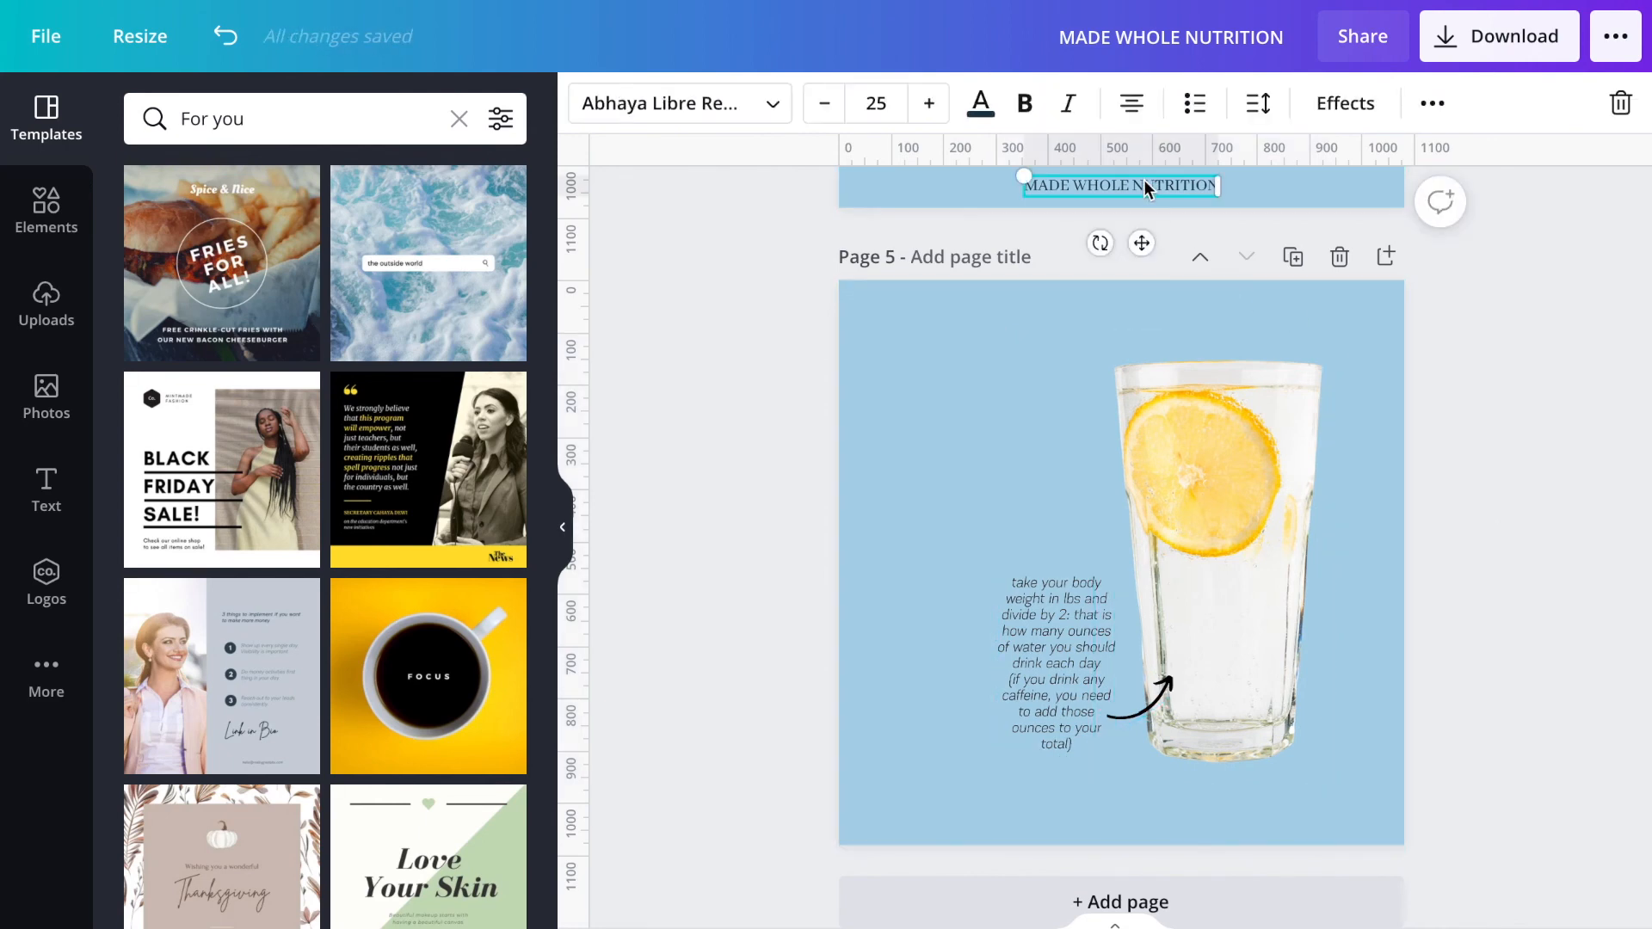
left_click(1069, 839)
type("MADE WHOLE NUTRITION")
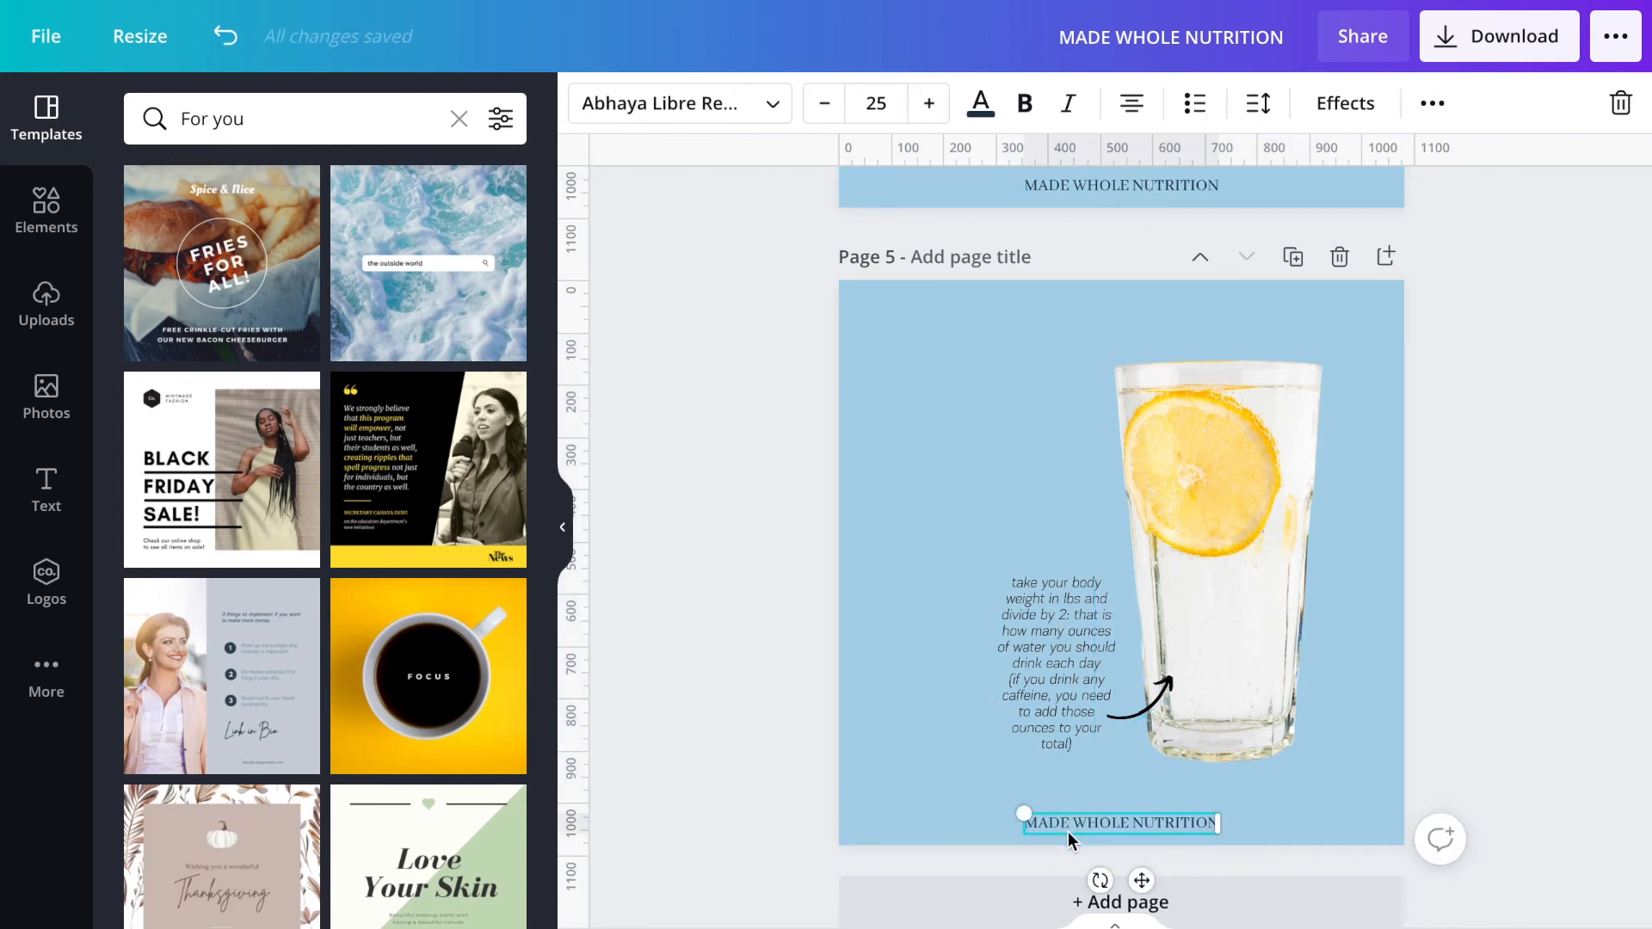
left_click(1626, 671)
- Set the water intake note on page 5 to font size 35 and widen and raise its text box beside the glass
left_click(1056, 658)
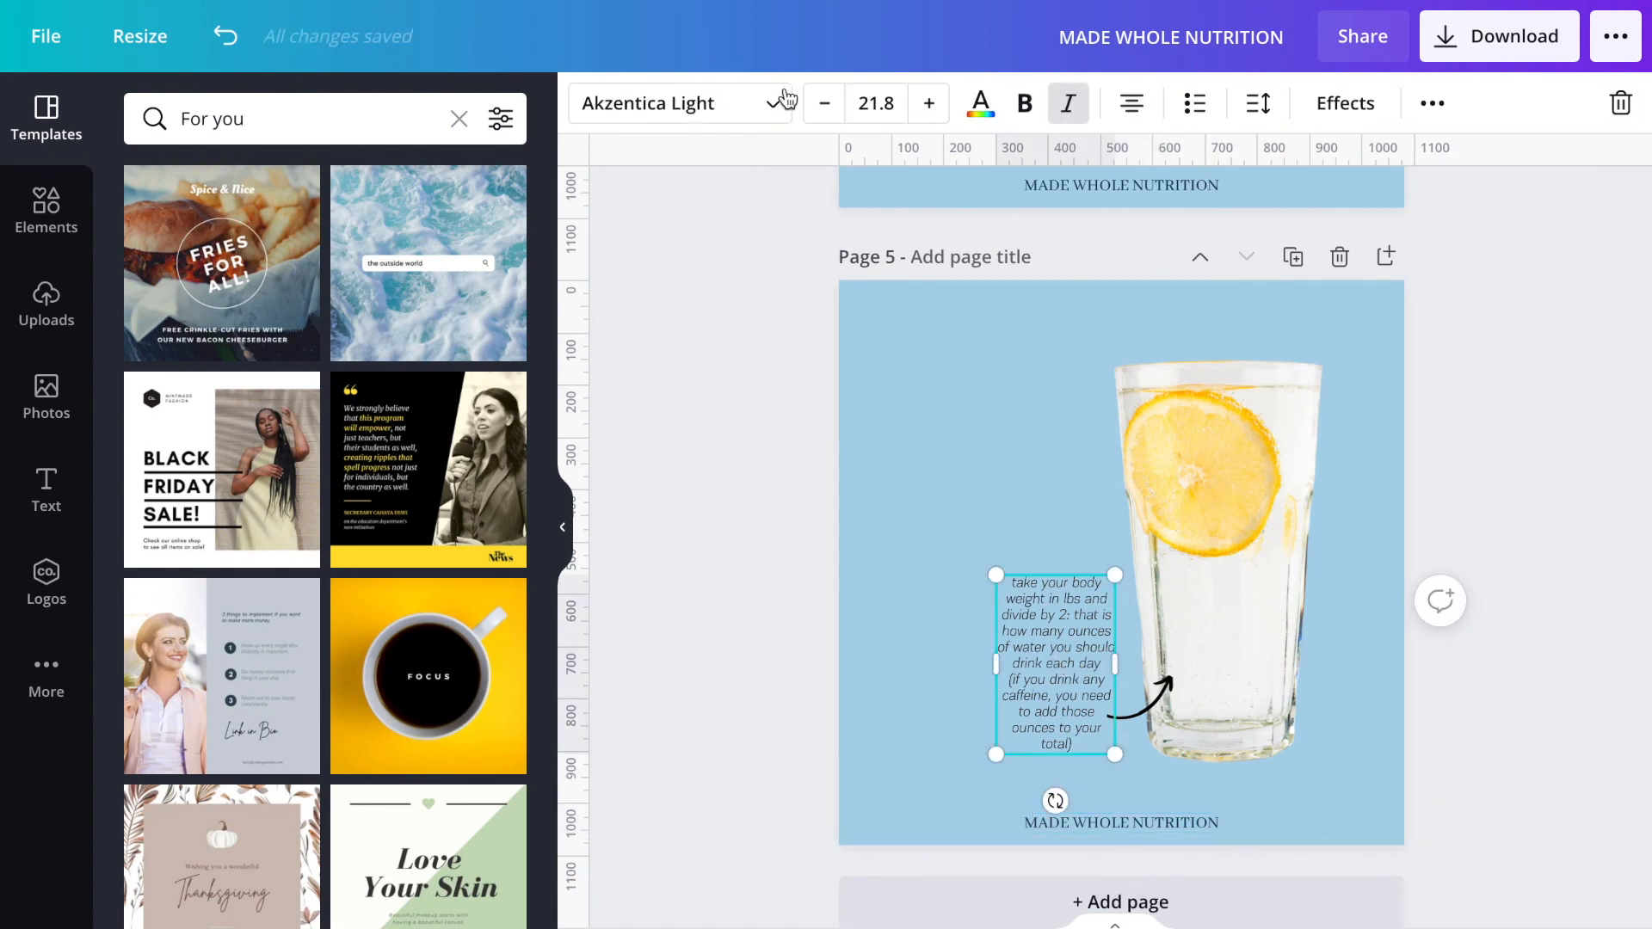
left_click(877, 103)
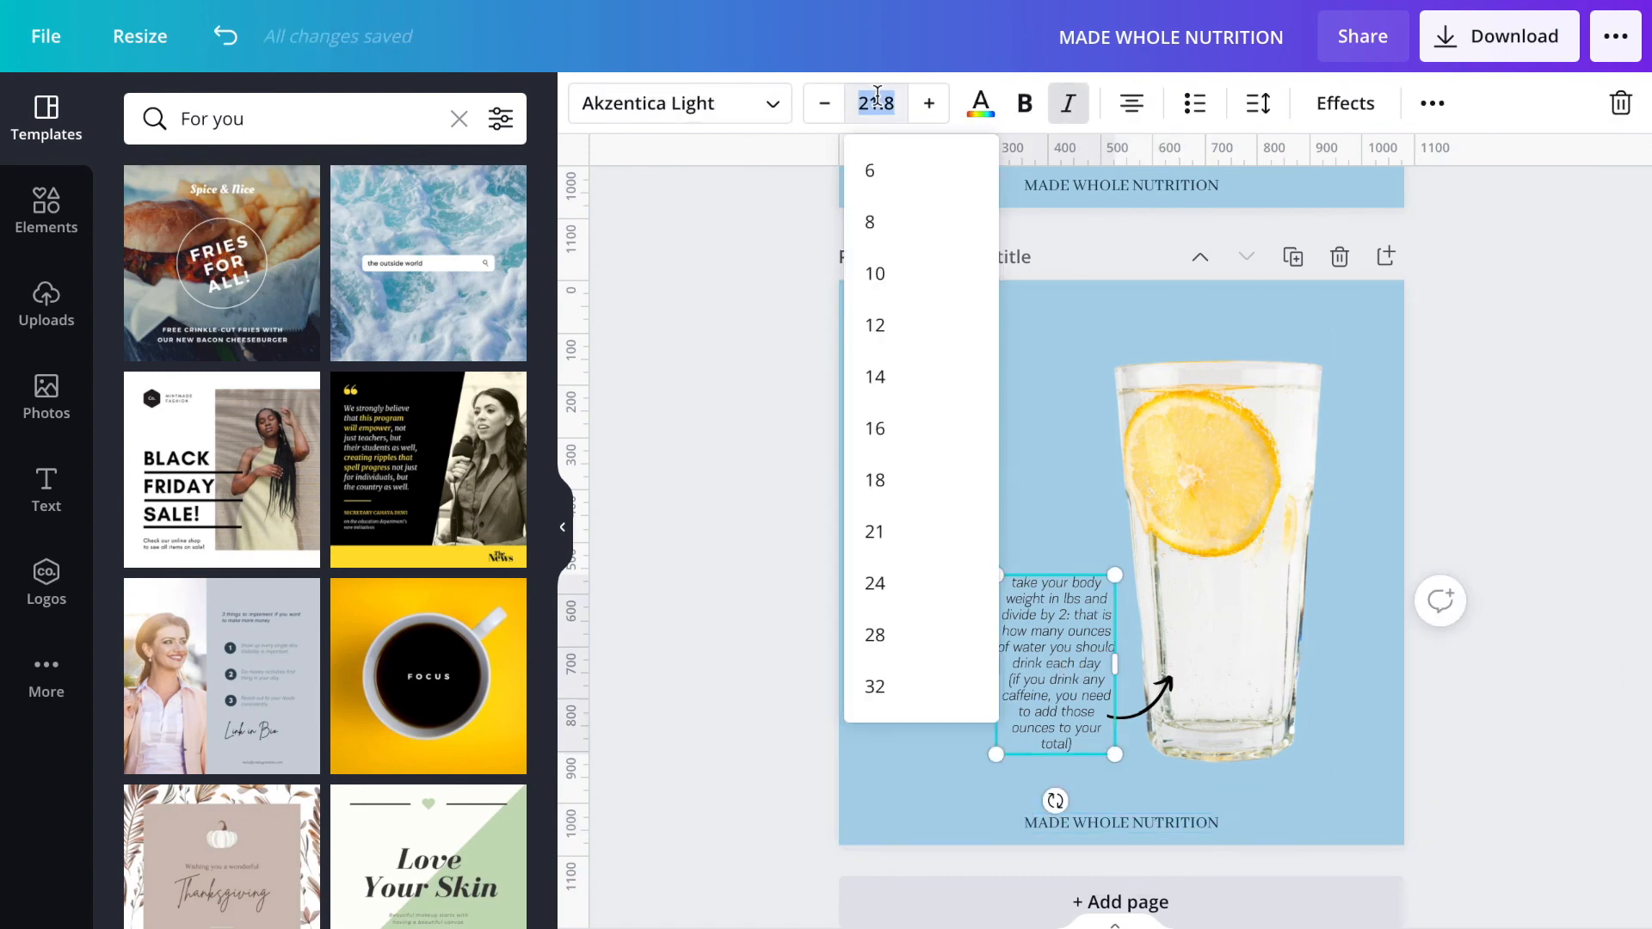
type("35")
key("Return")
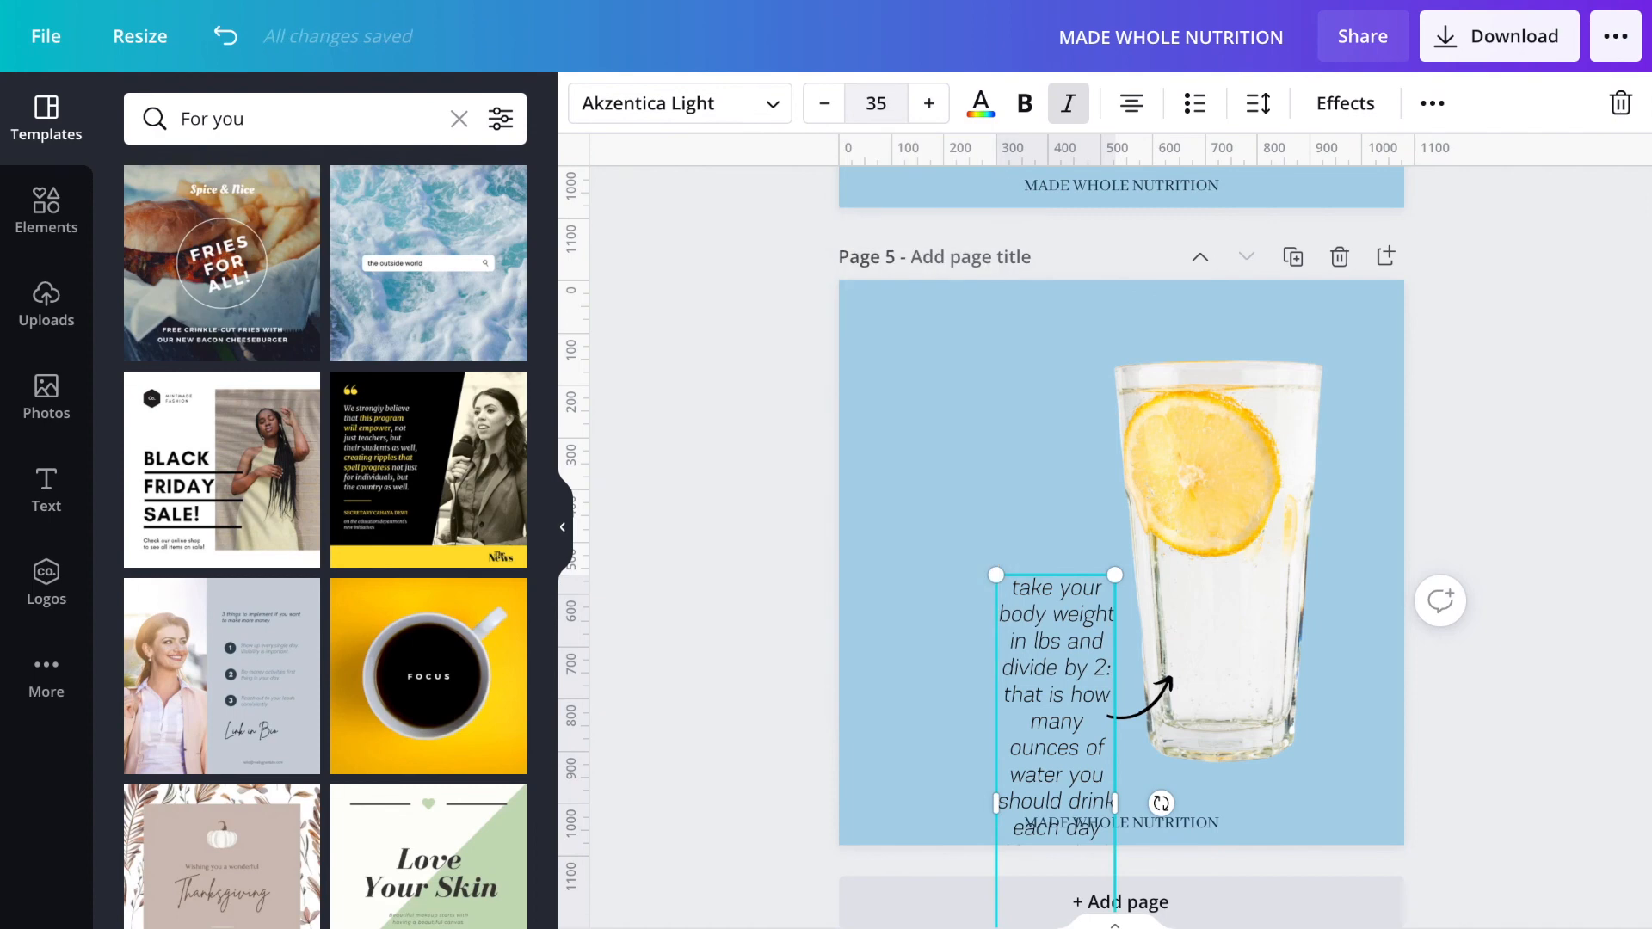
left_click_drag(995, 804, 895, 786)
left_click_drag(994, 622, 994, 540)
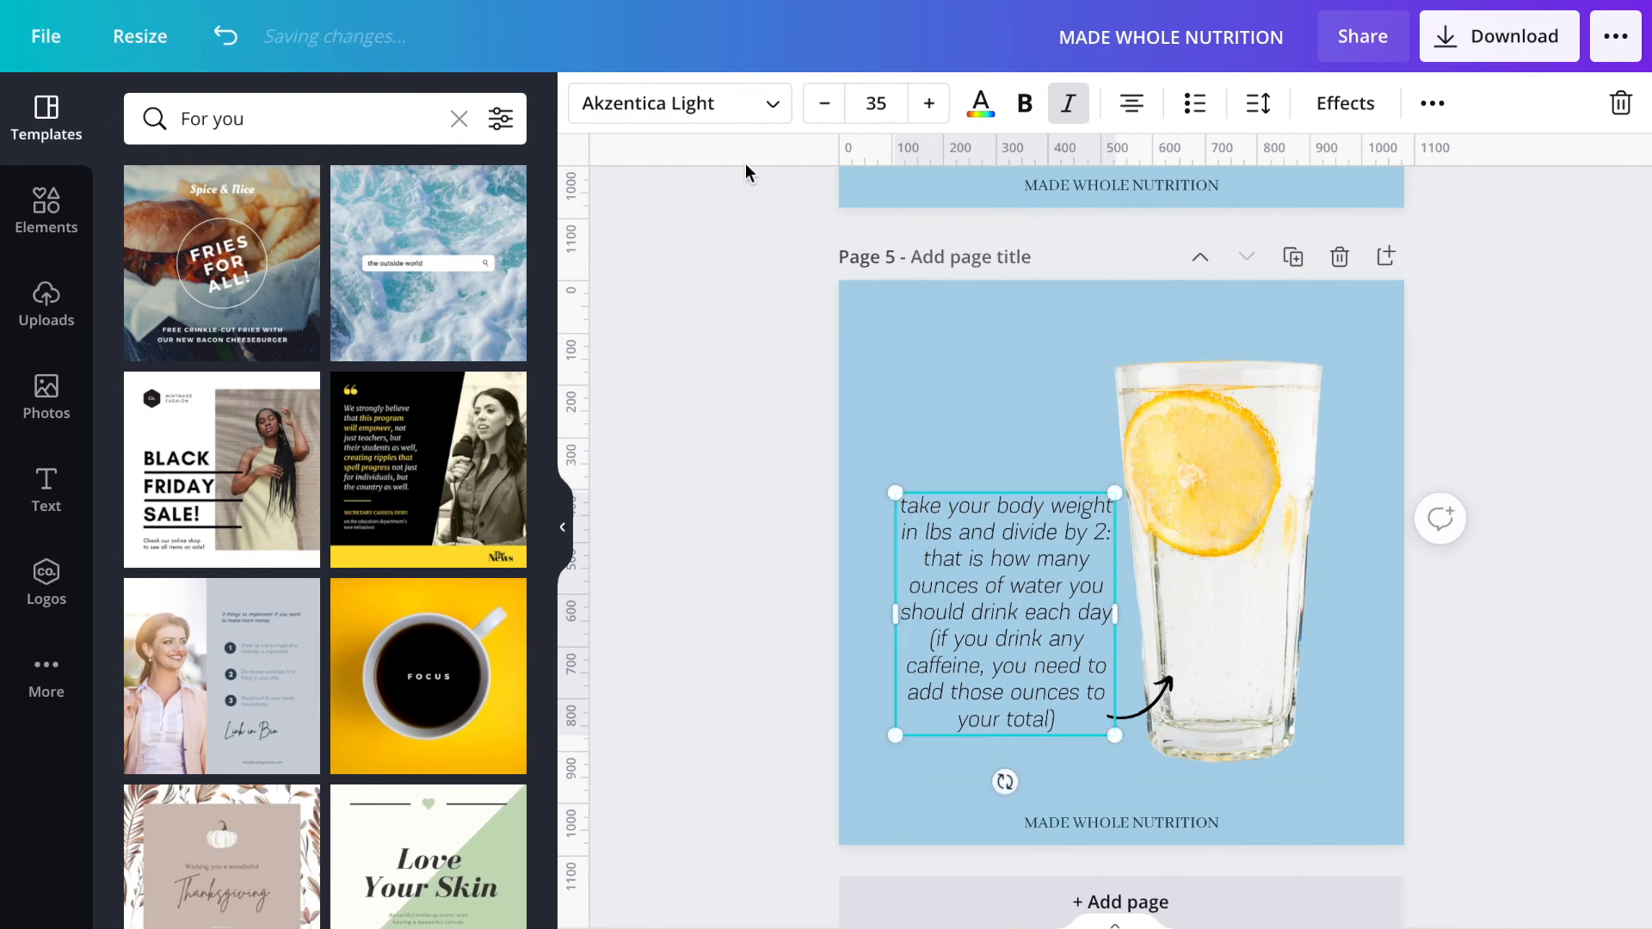
- Change the water intake note's font to Abhaya Libre Regular
left_click(727, 104)
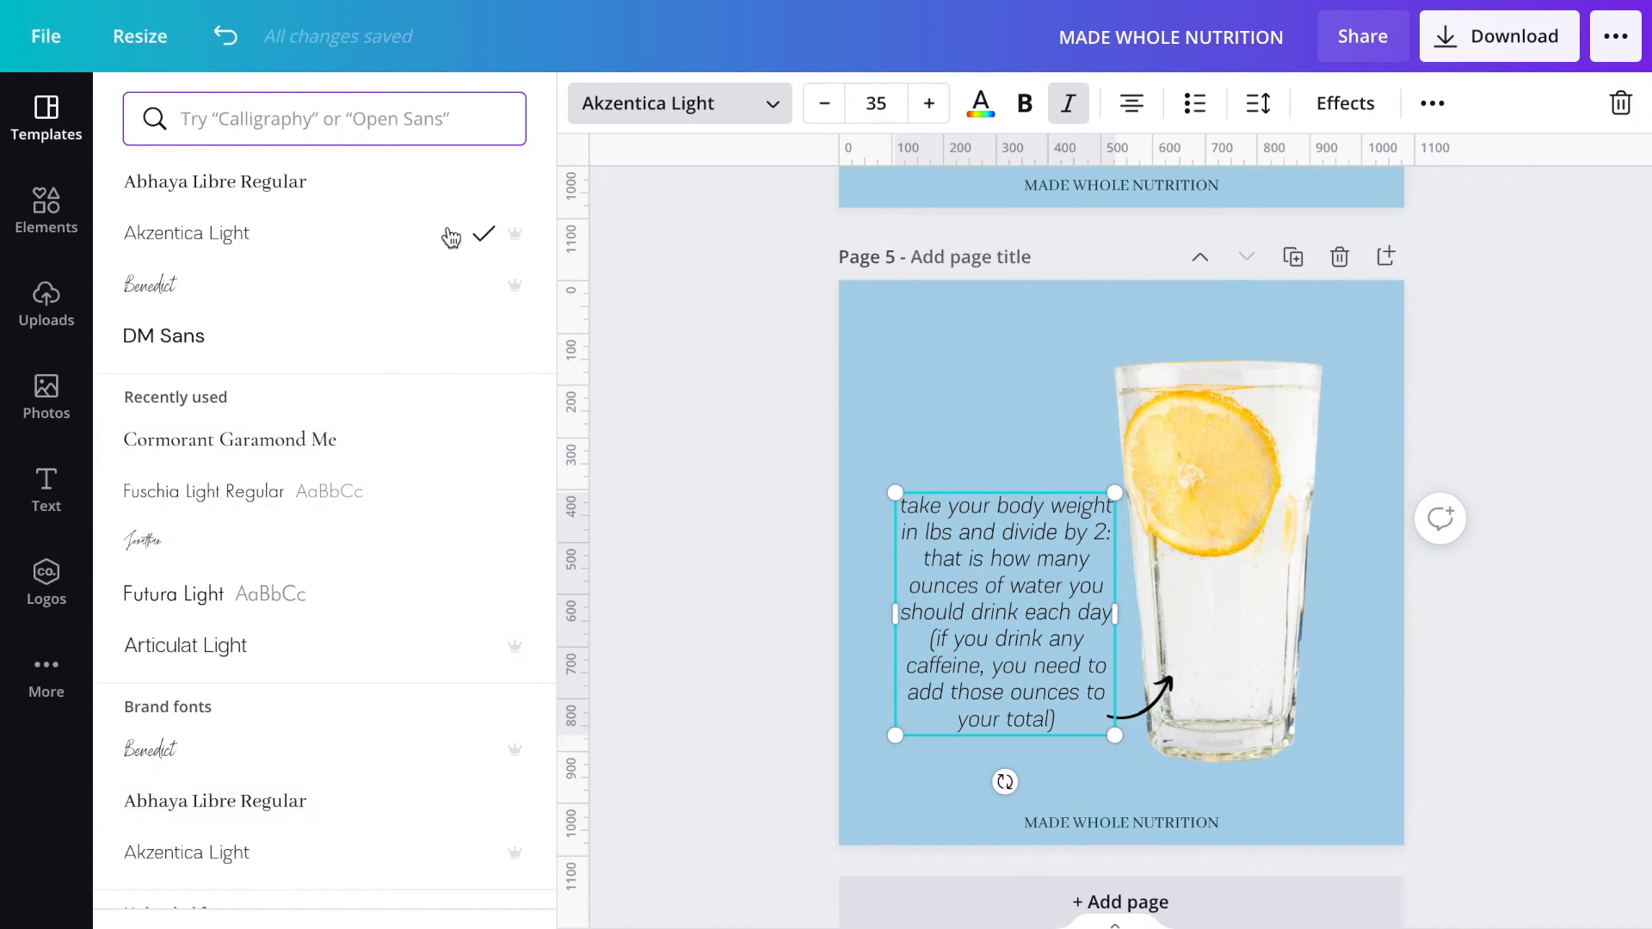
left_click(446, 179)
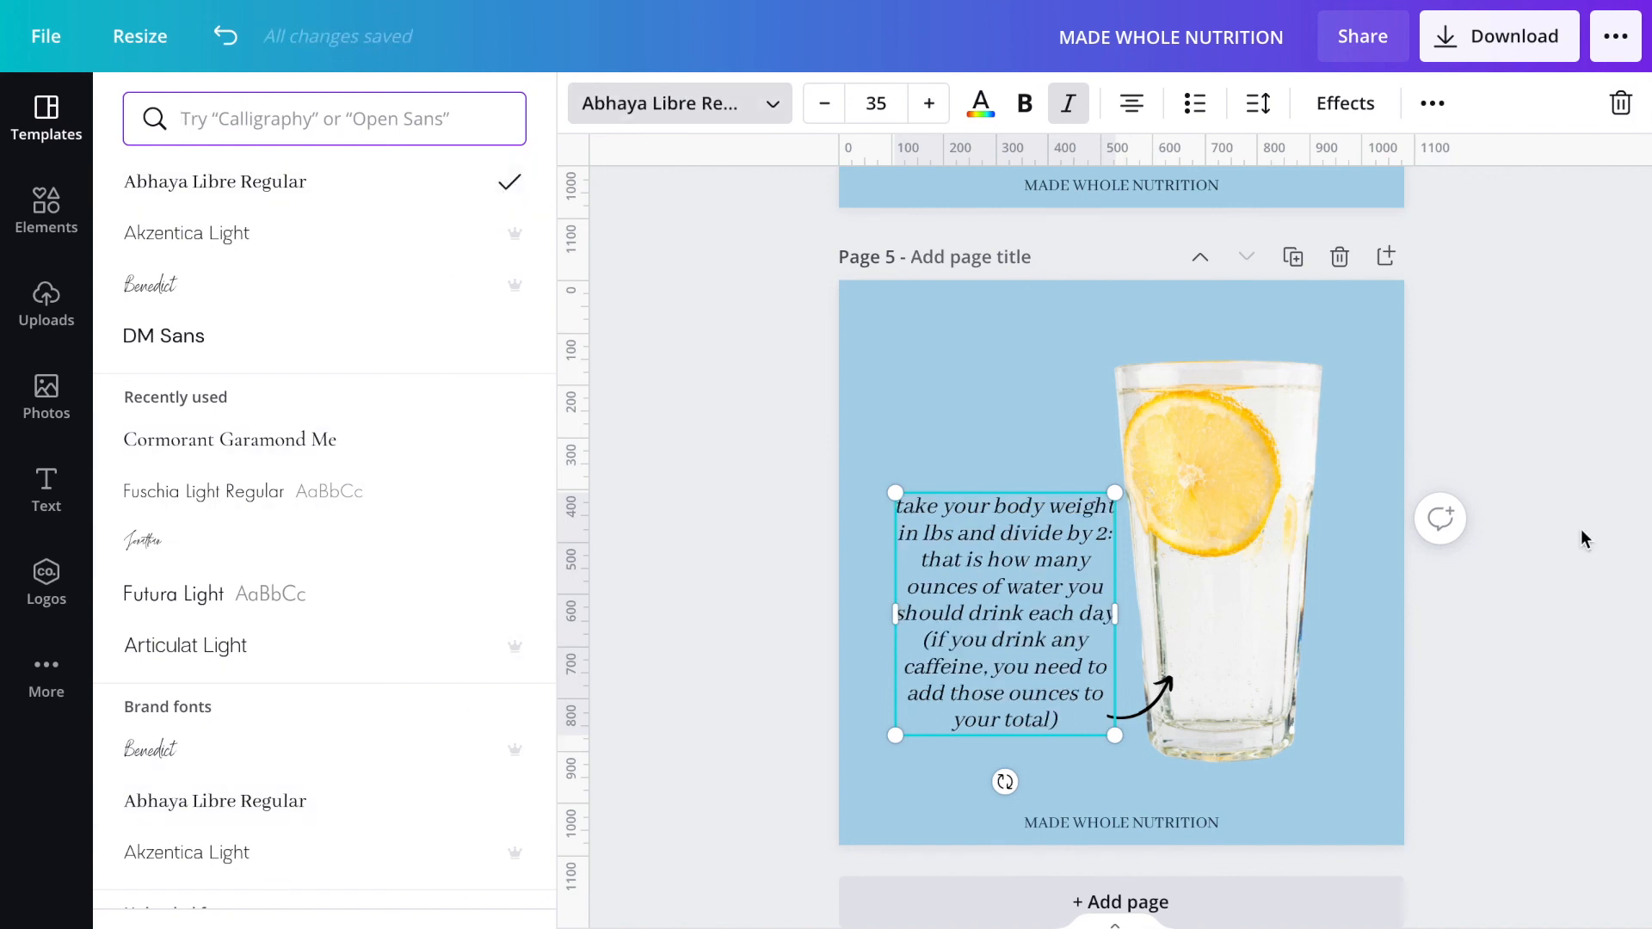
- Move the water glass on page 5 up and away from the note and slightly enlarge the arrow to about 168 by 60
left_click(1516, 570)
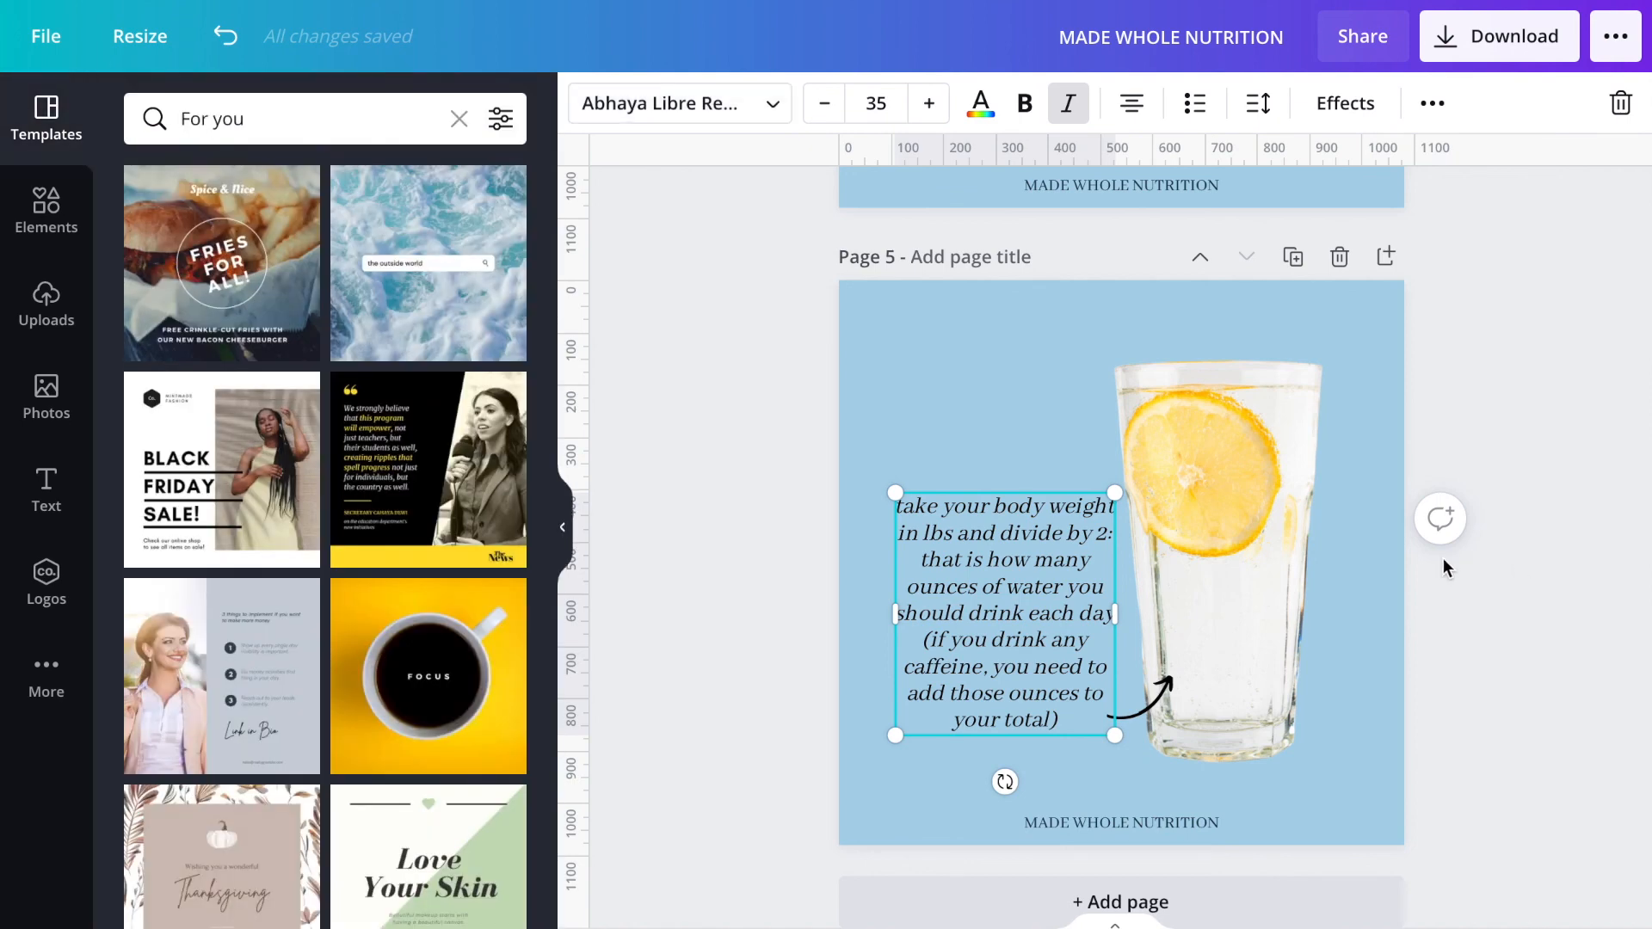
left_click_drag(1233, 514, 1262, 514)
left_click(1585, 563)
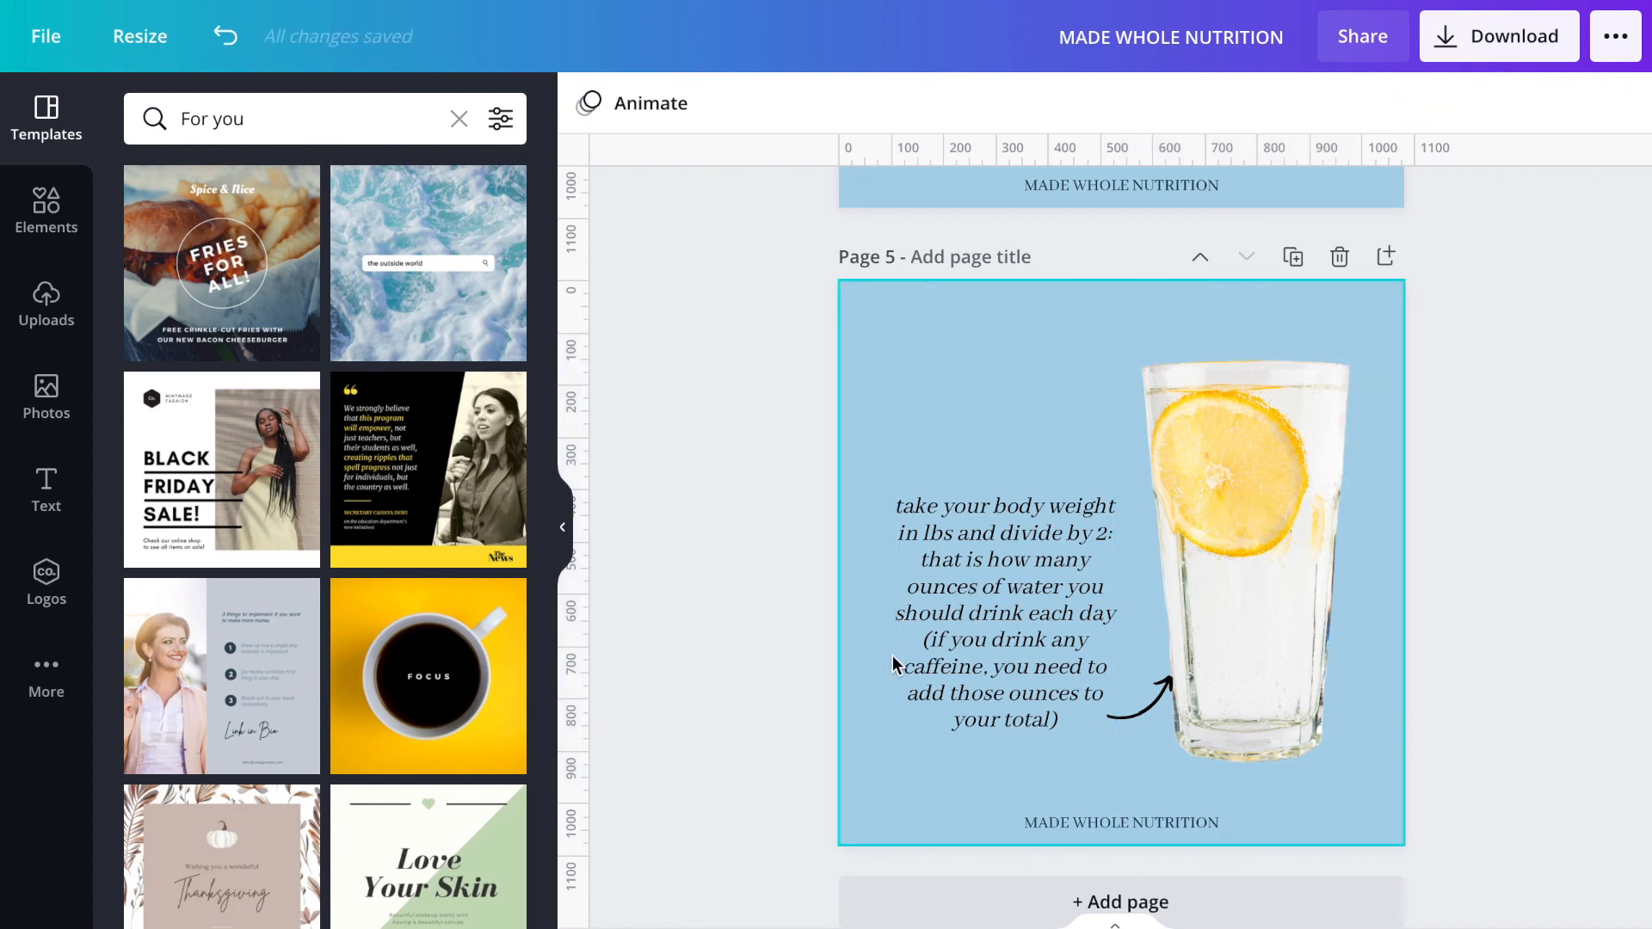
left_click(1172, 672)
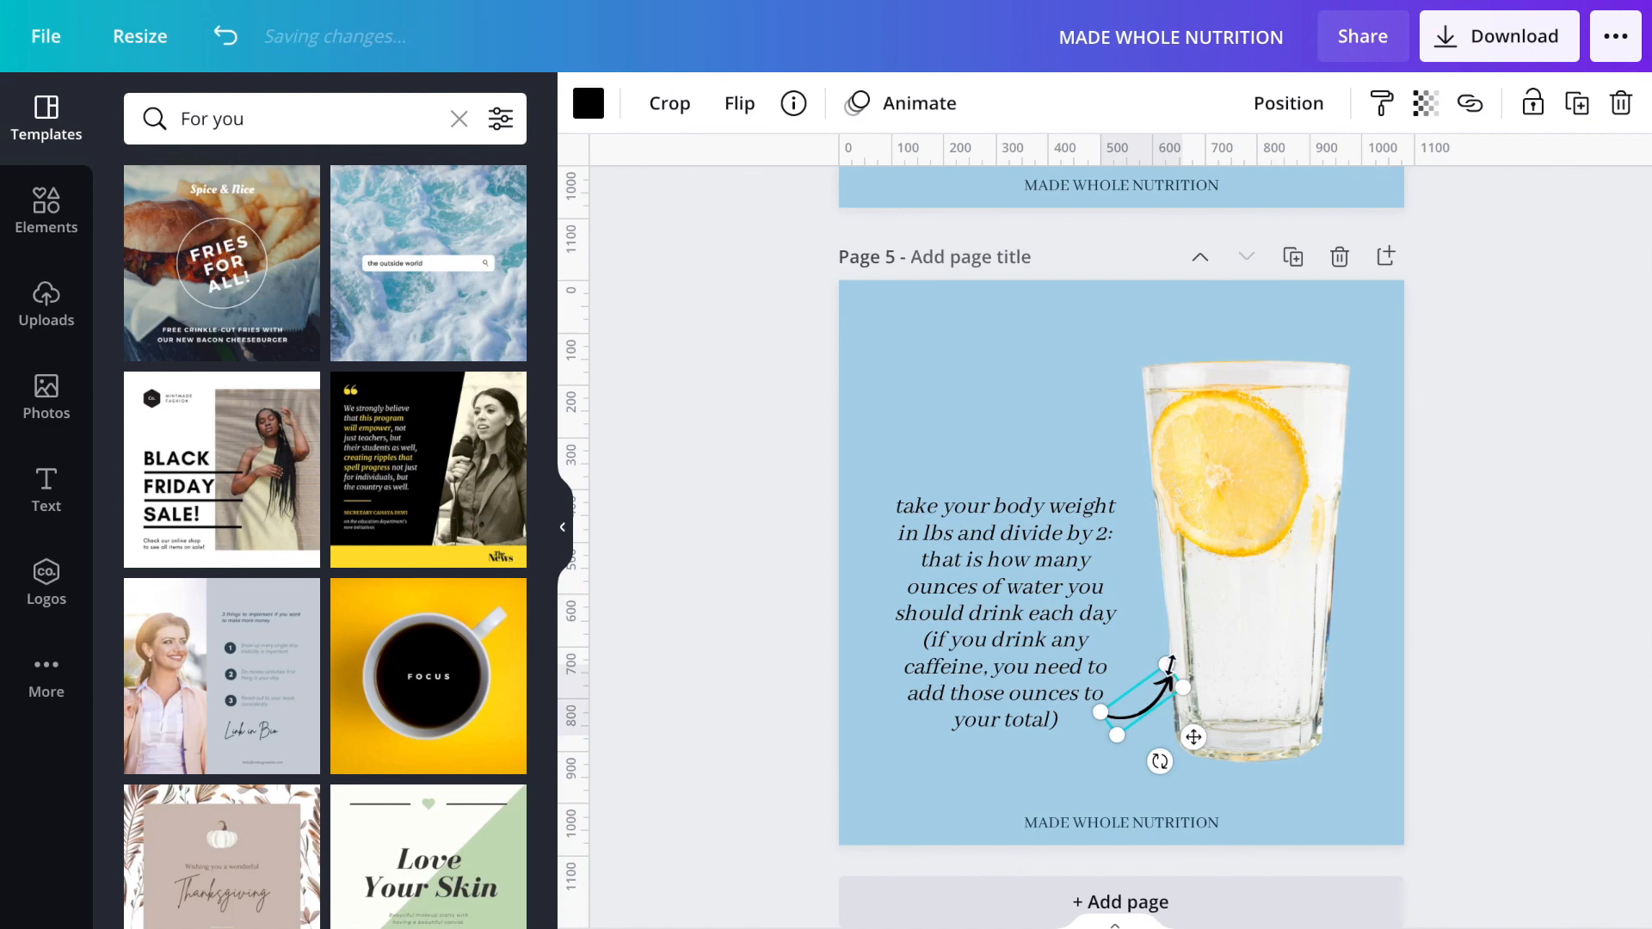
left_click_drag(1172, 673, 1177, 667)
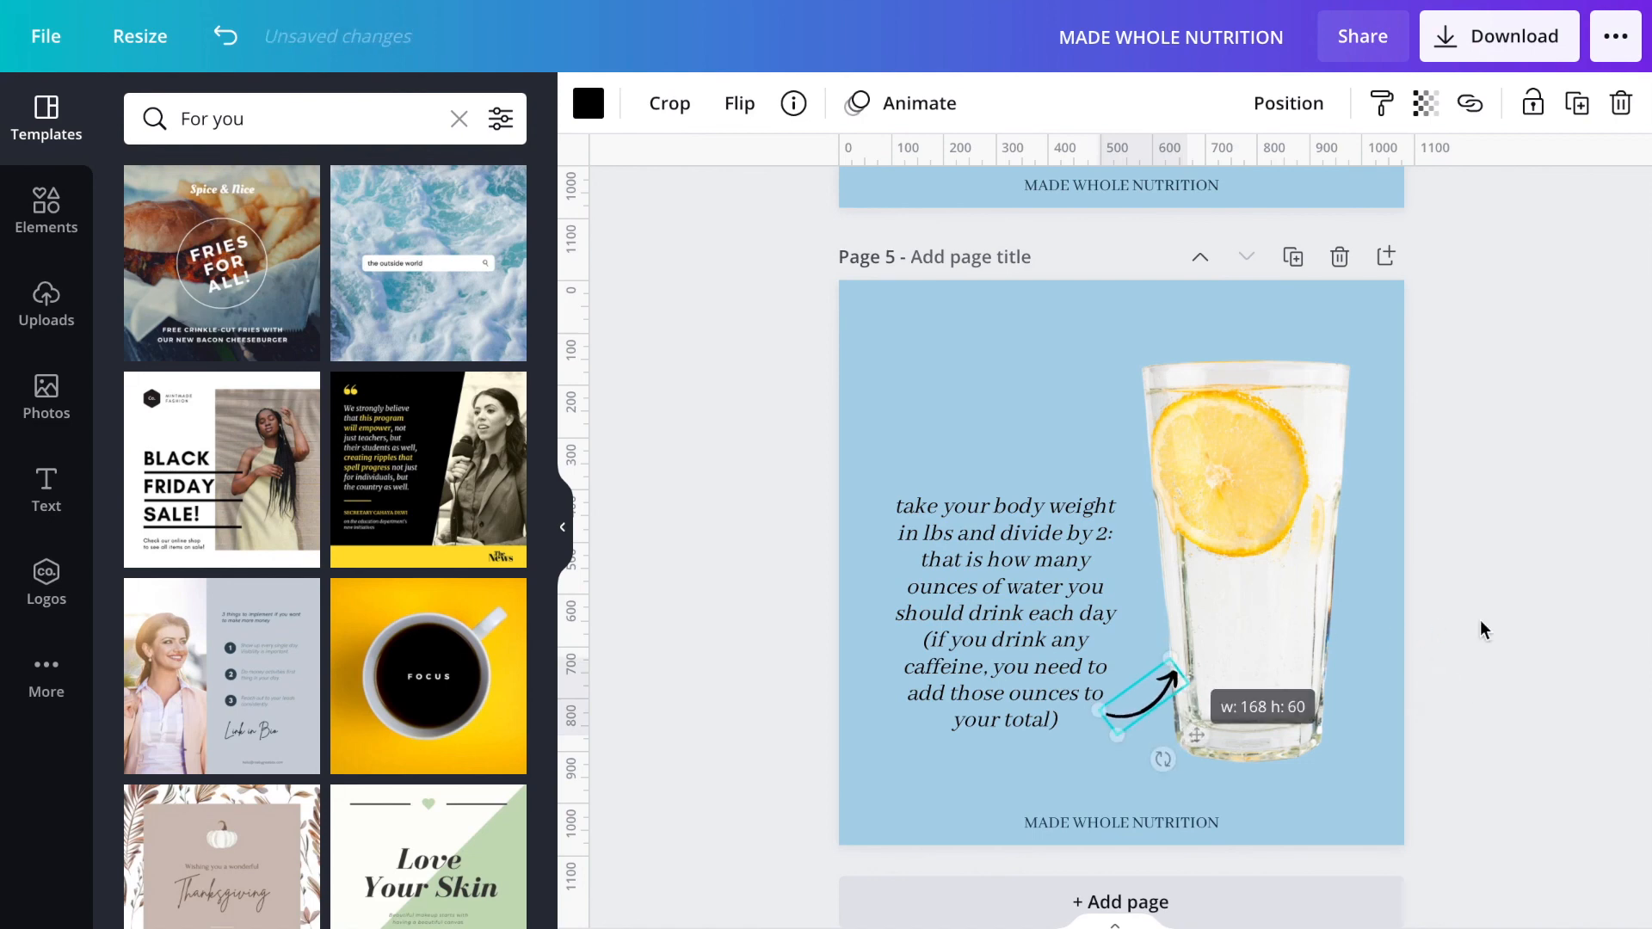
left_click(1480, 621)
left_click_drag(1262, 539, 1282, 508)
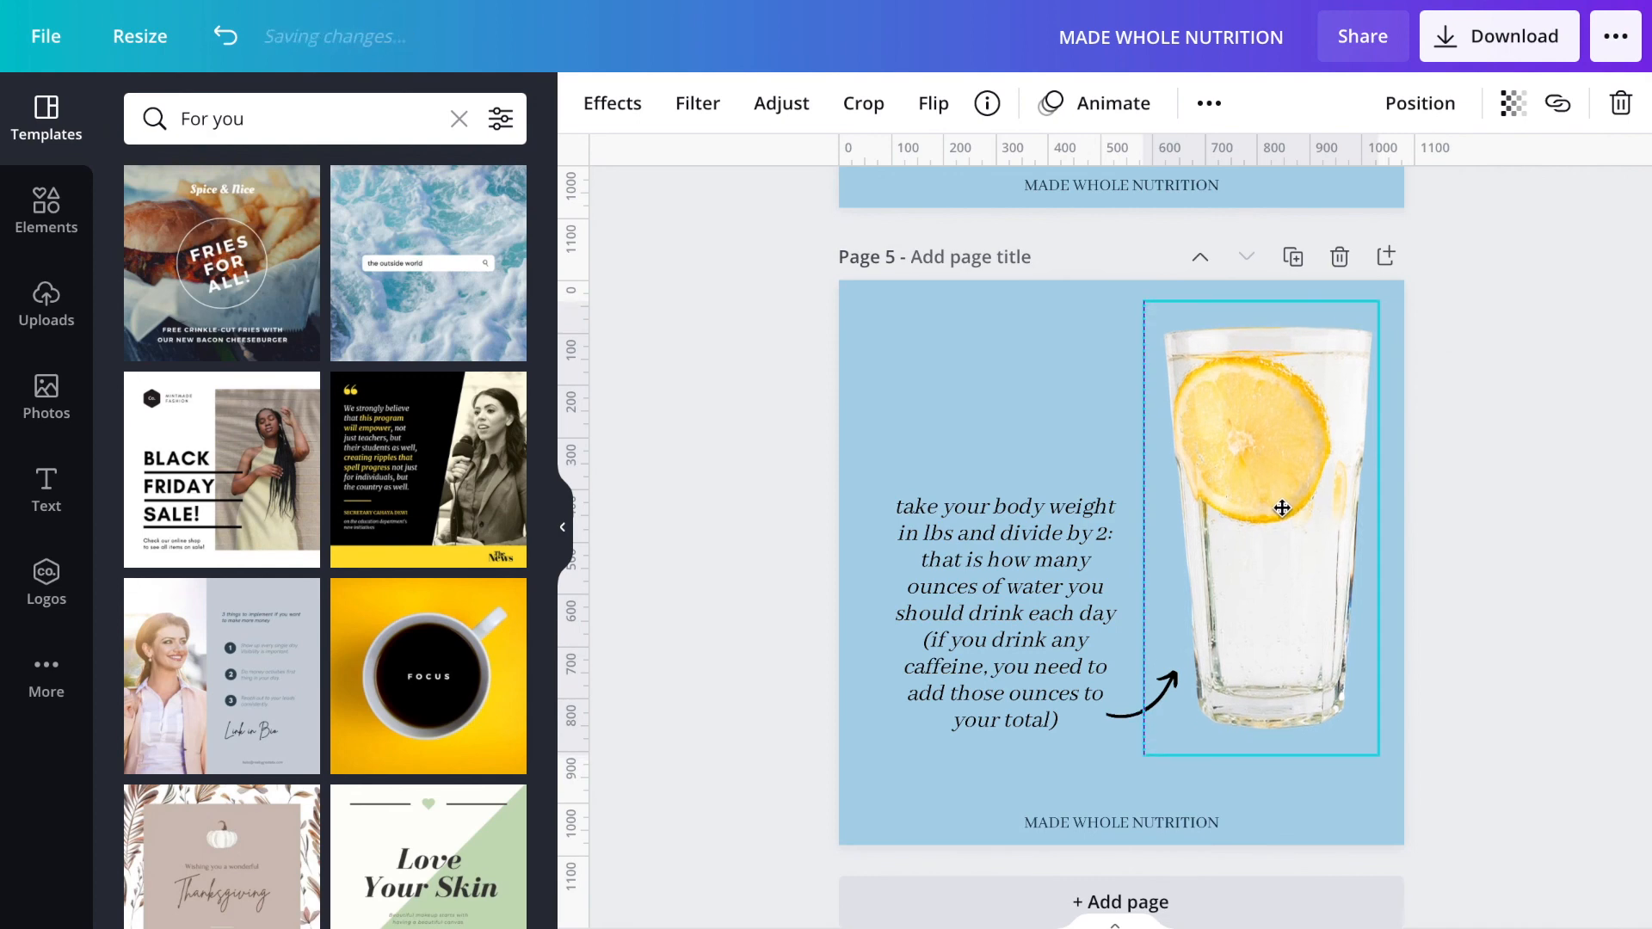
left_click(1533, 642)
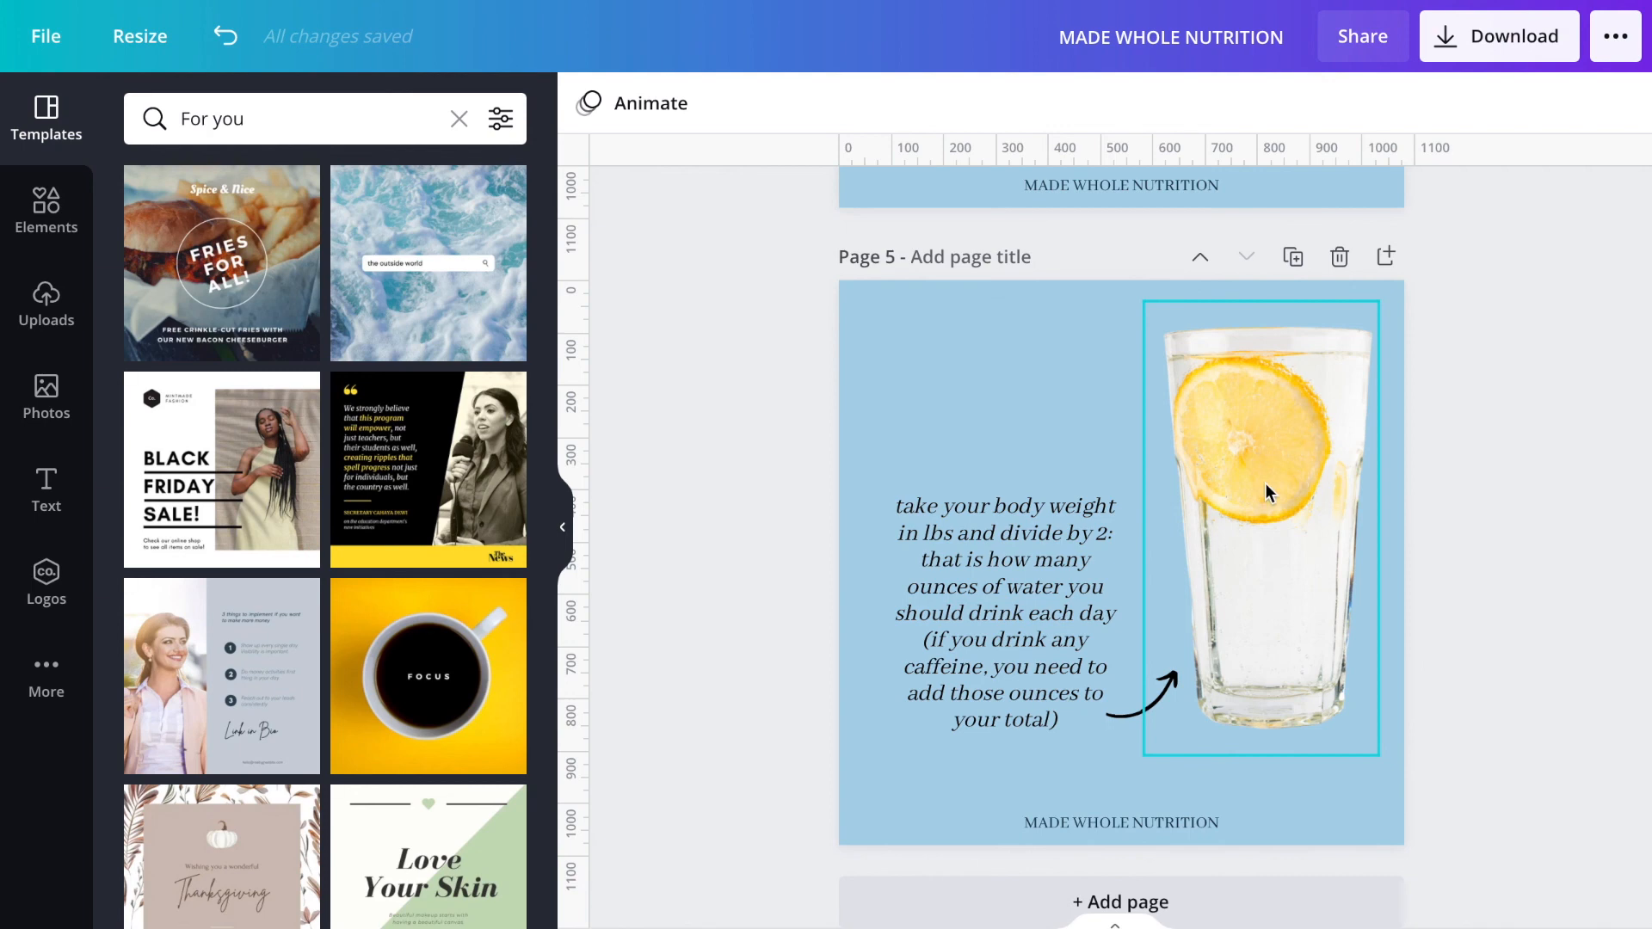
- Set the water glass image's transparency to 75
left_click(1263, 505)
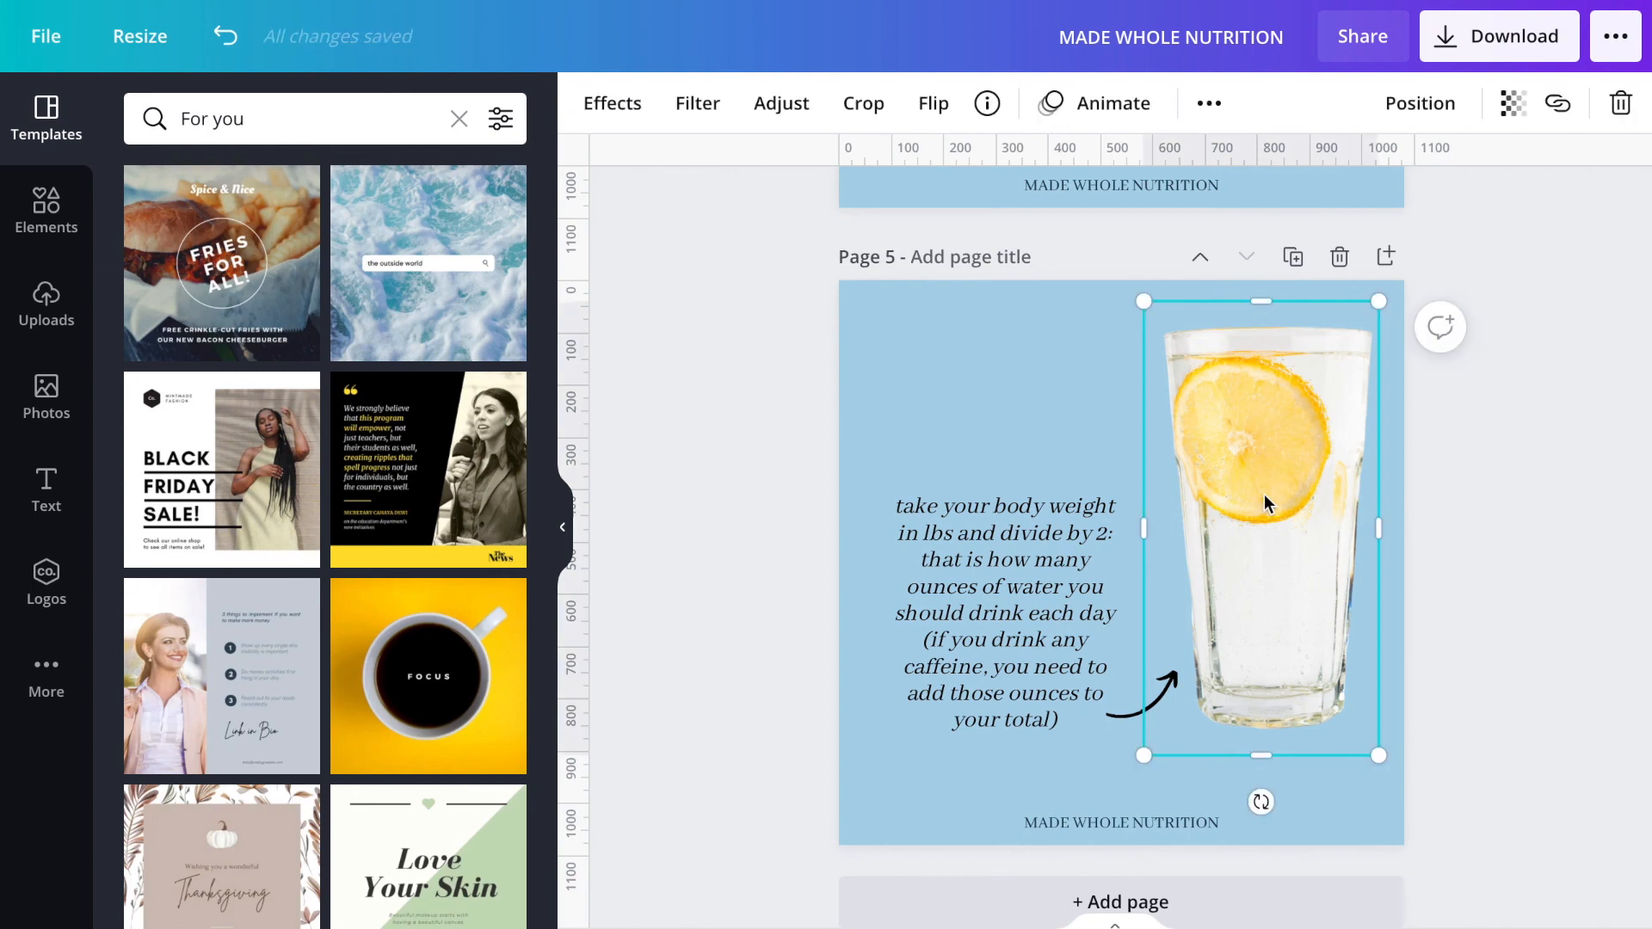
left_click(1512, 103)
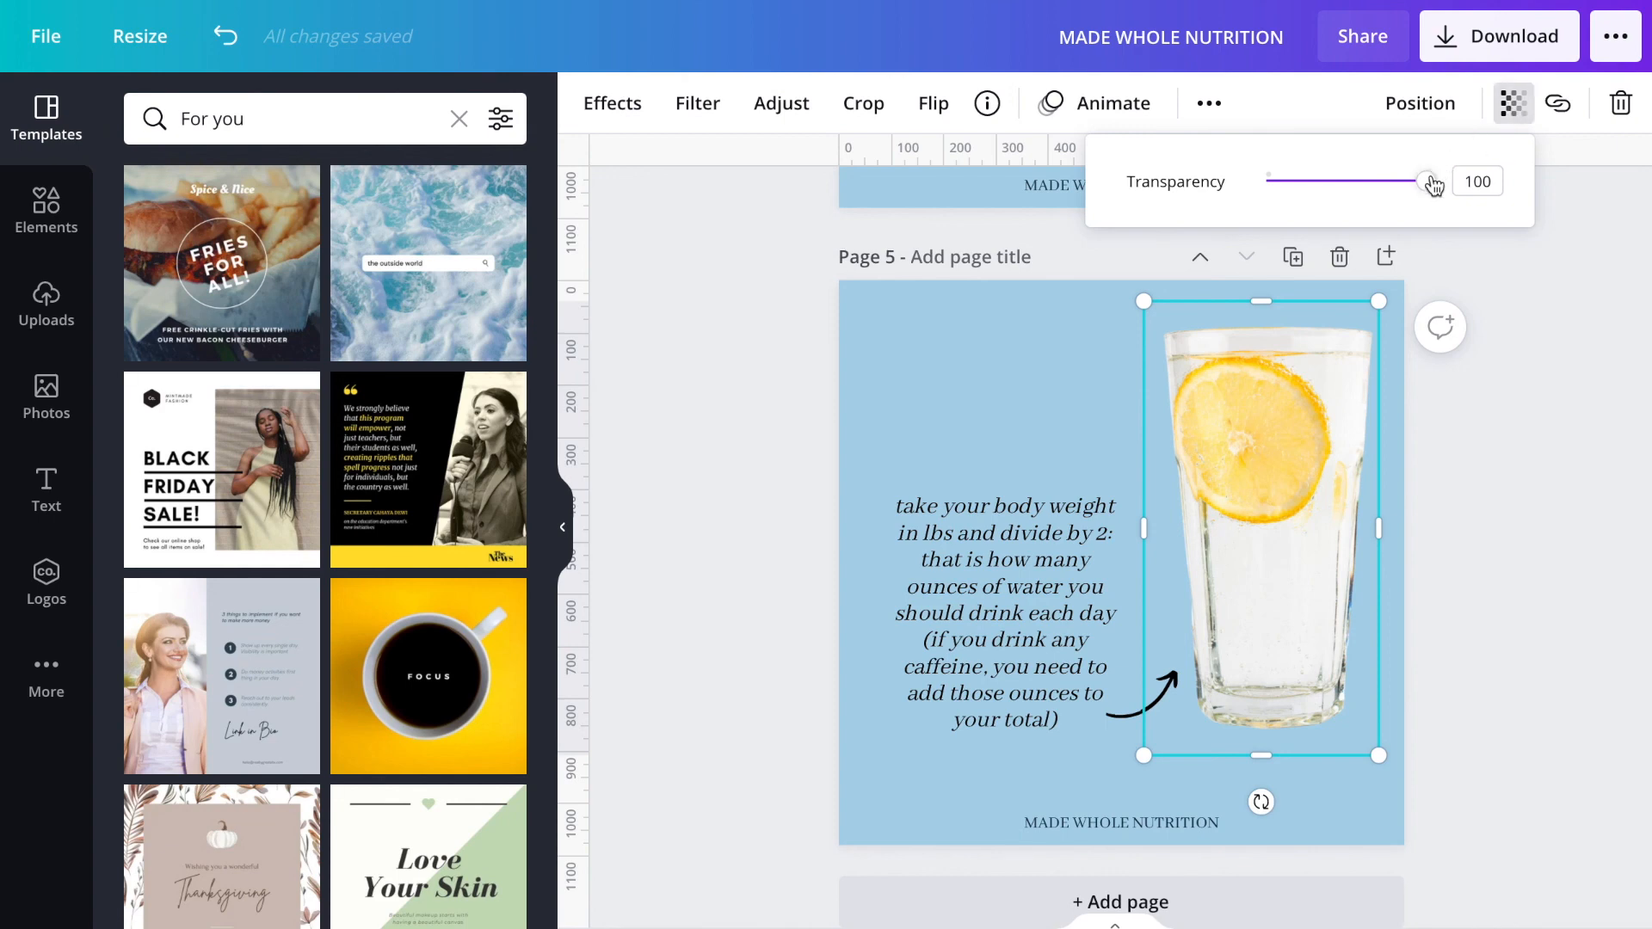
left_click(1487, 177)
type("75")
key("Return")
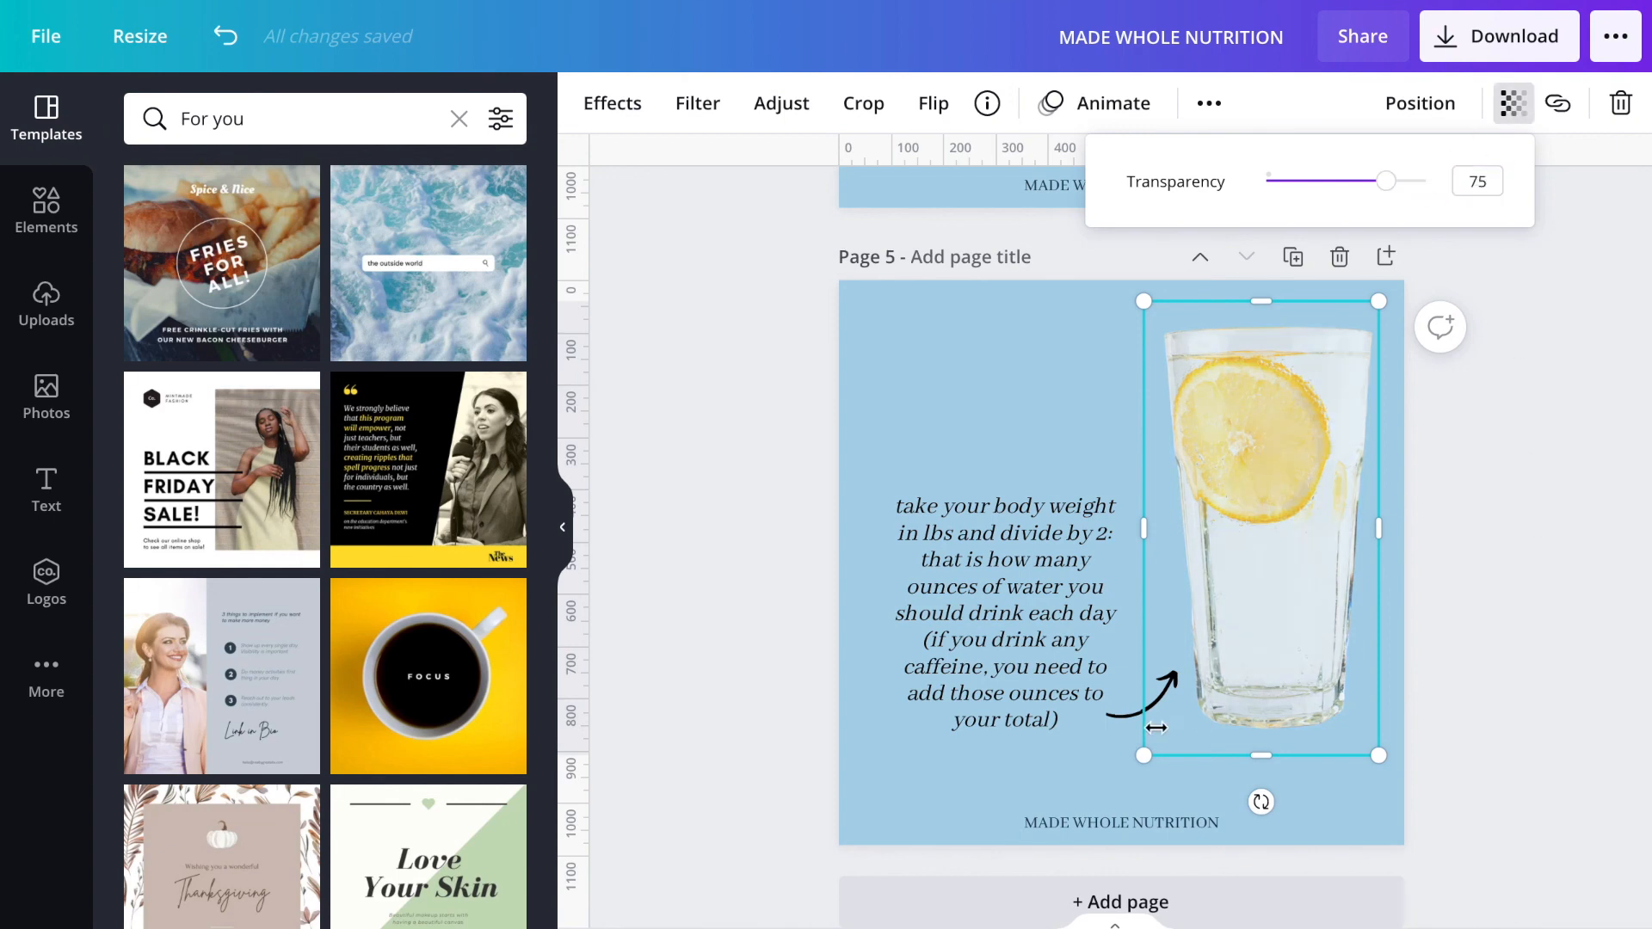
- Enlarge the glass until it runs off the lower edge of page 5, shift it towards the right edge, and delete the arrow
left_click_drag(1143, 756, 953, 925)
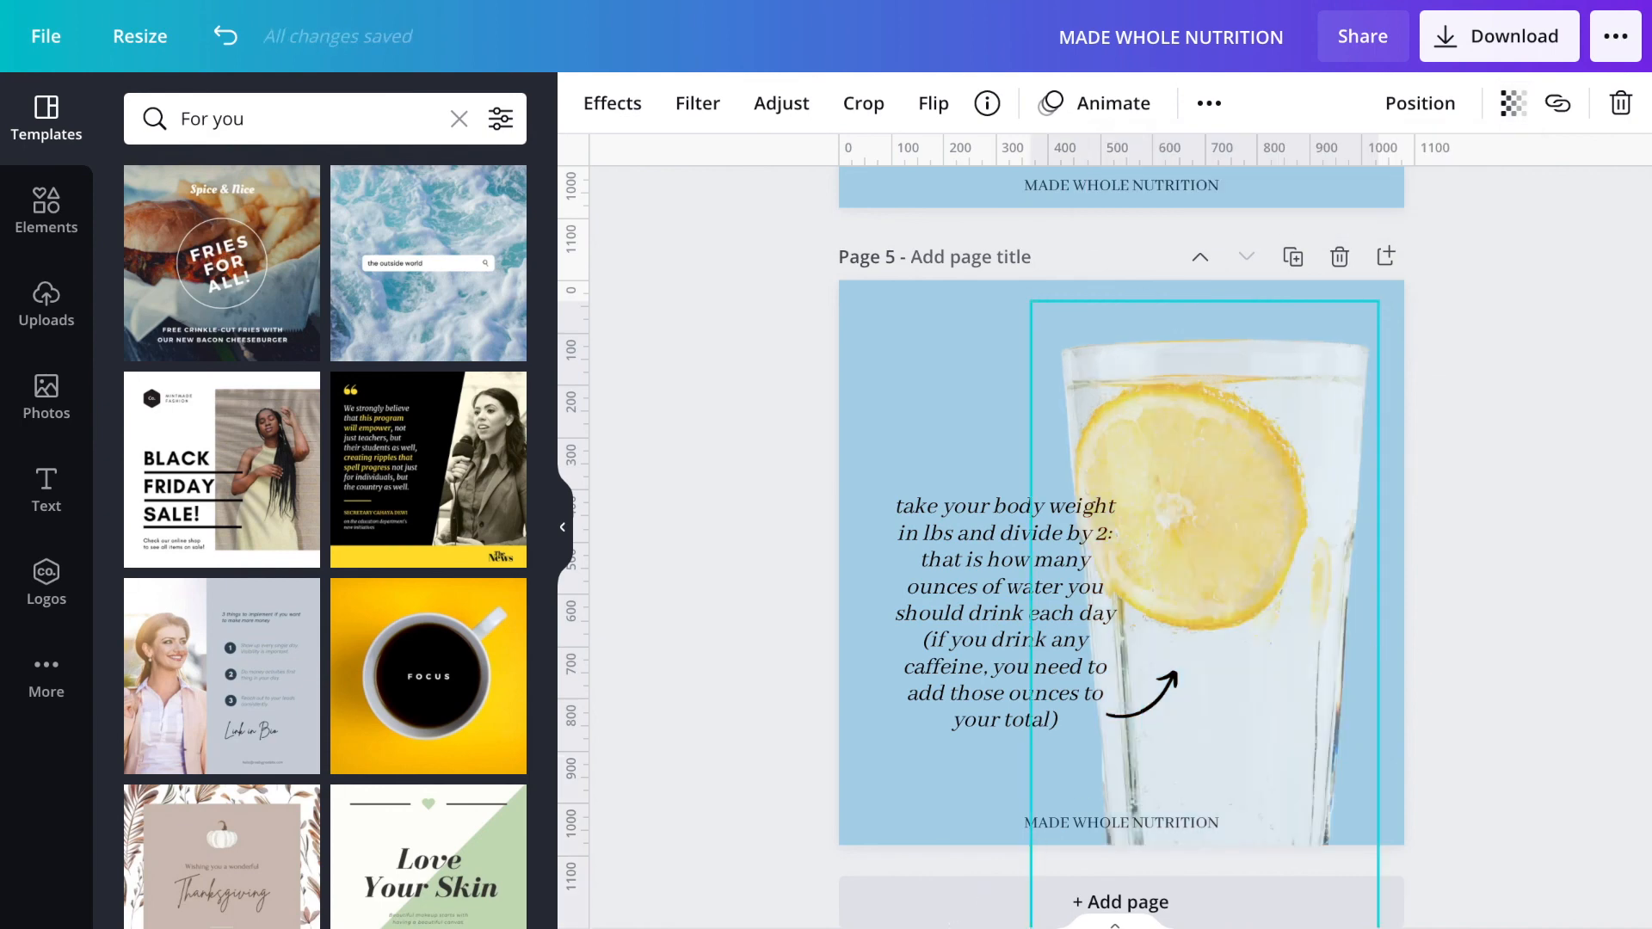
left_click_drag(1284, 570, 1302, 580)
left_click(1571, 571)
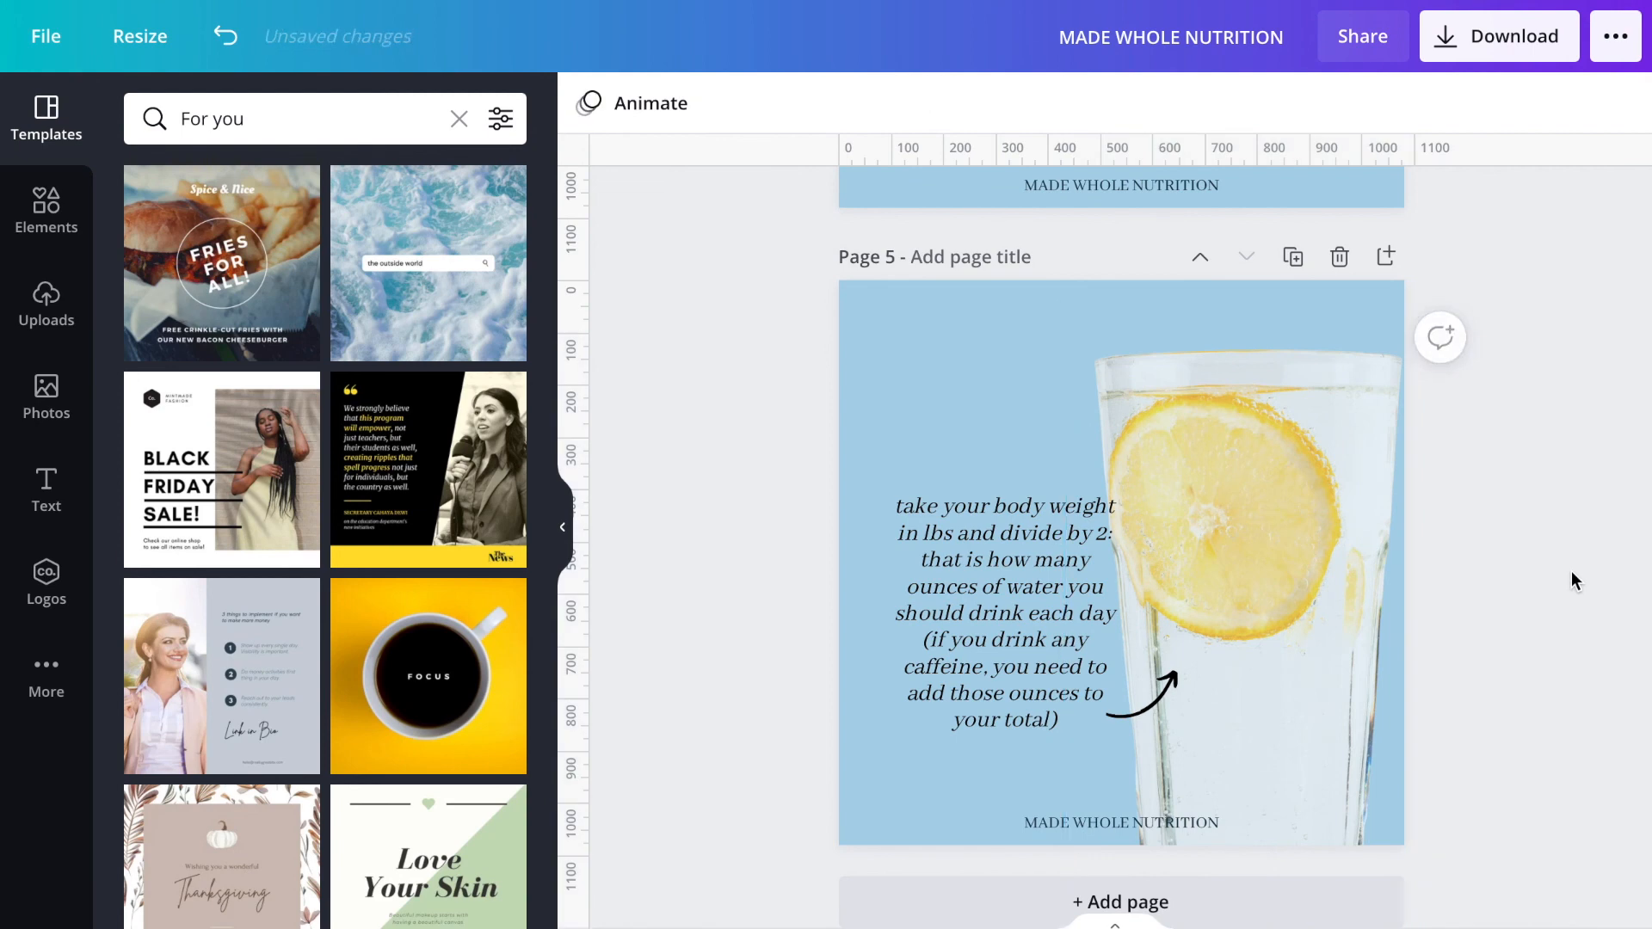
left_click(1149, 692)
key("Delete")
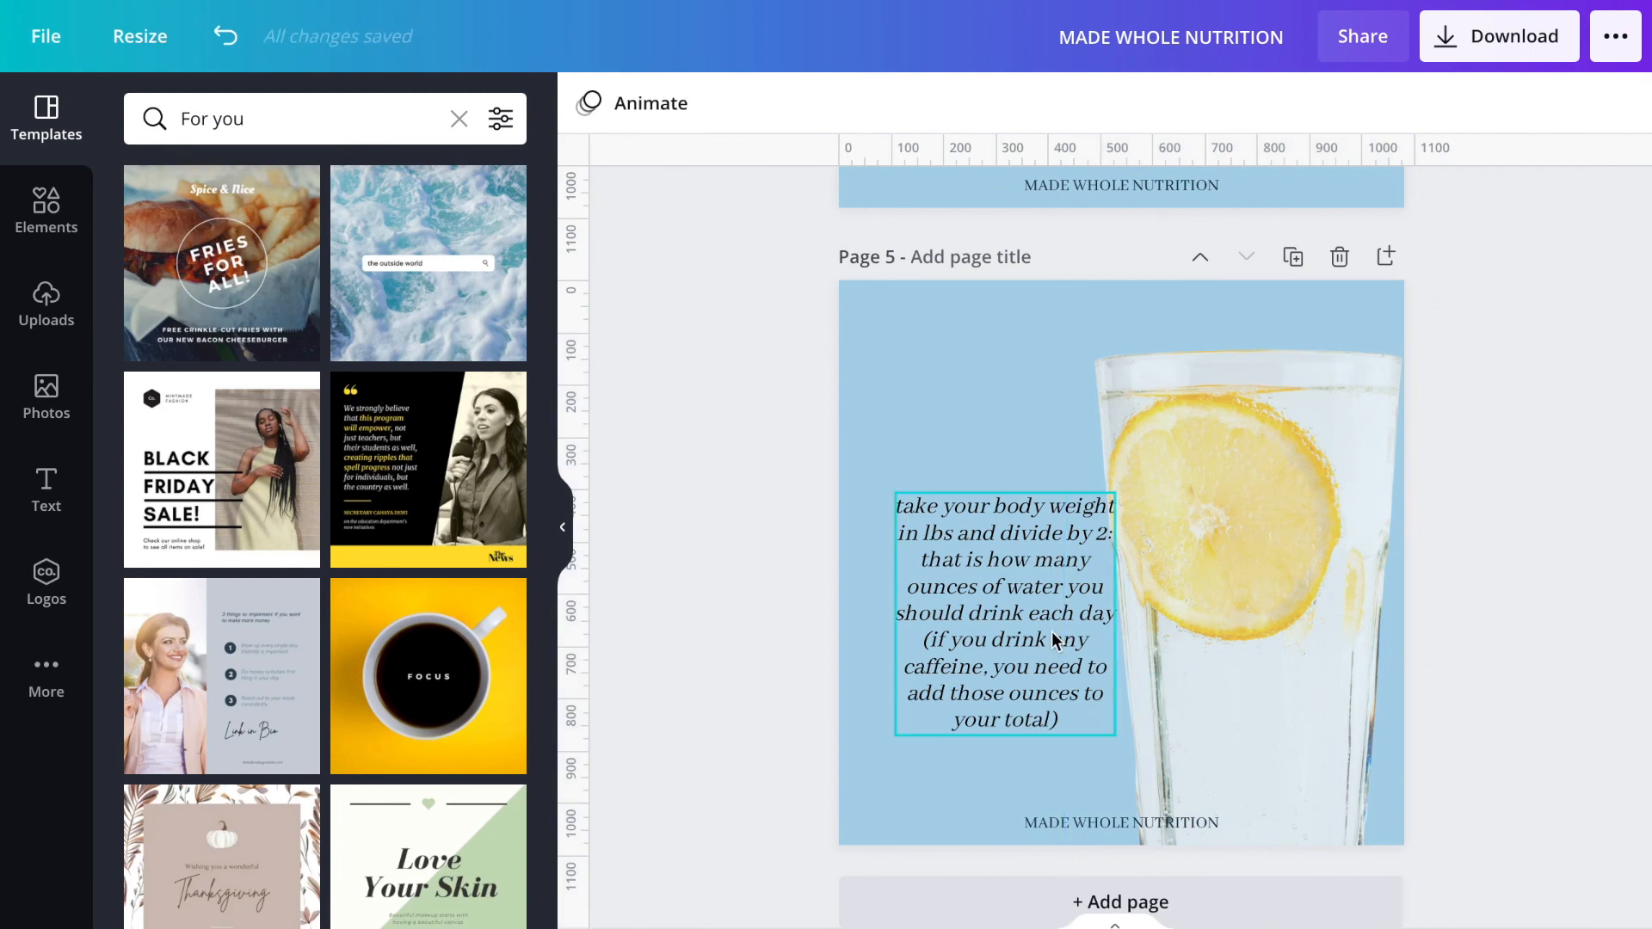
- Align the water intake note to the center and middle of page 5
left_click(1010, 610)
left_click(1431, 103)
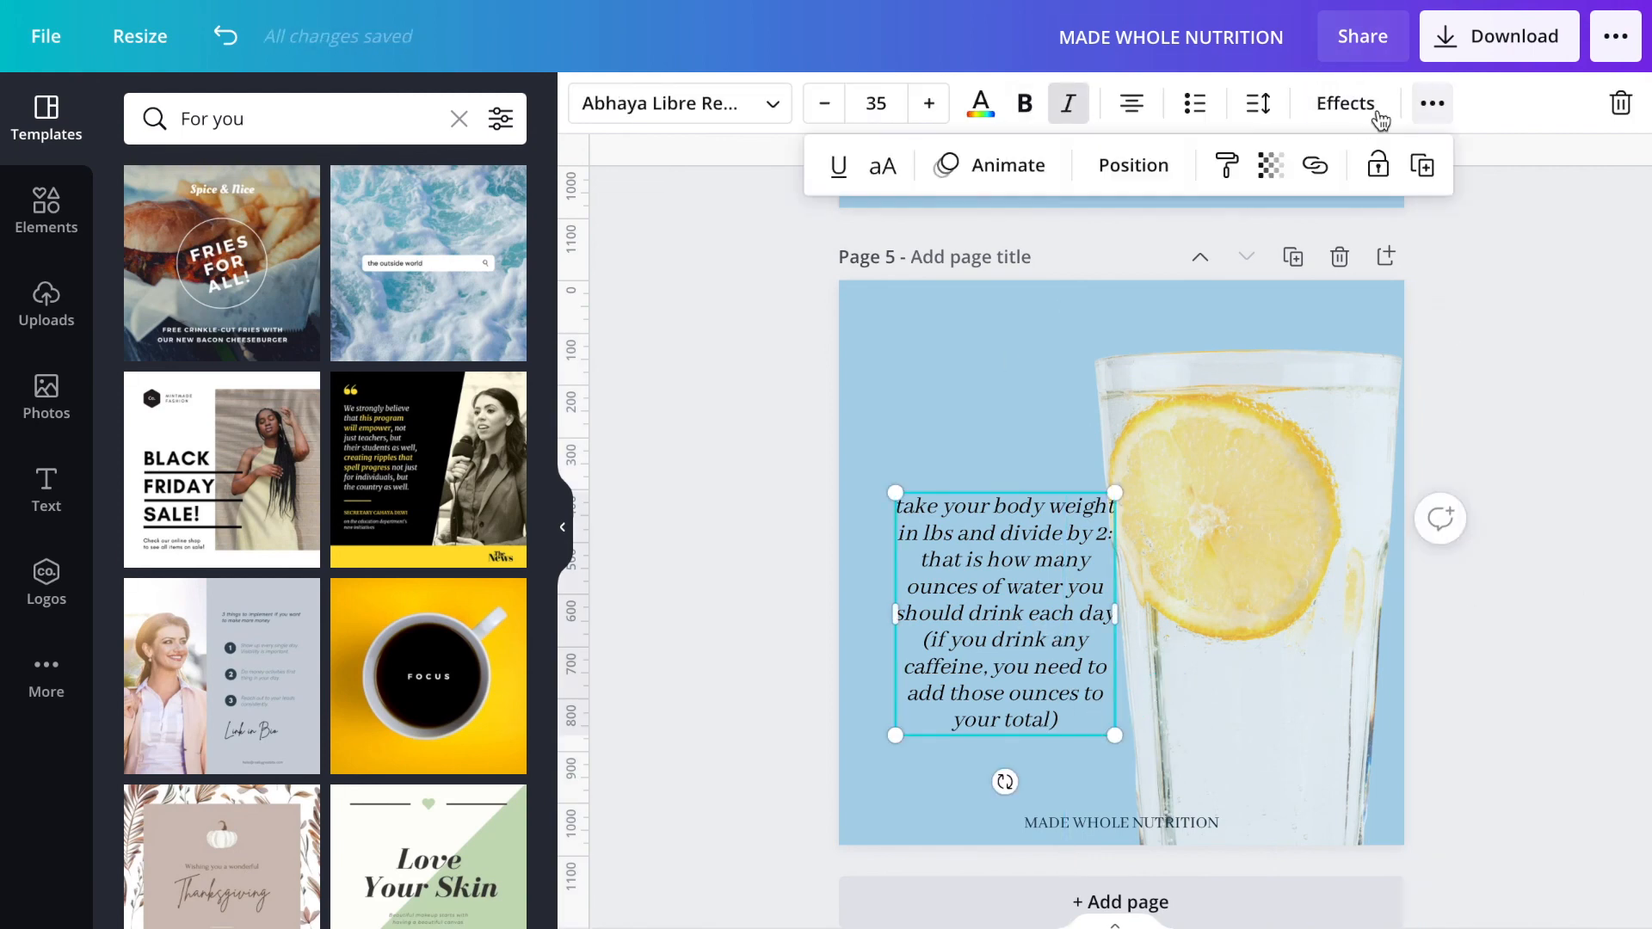
left_click(1158, 168)
left_click(1050, 398)
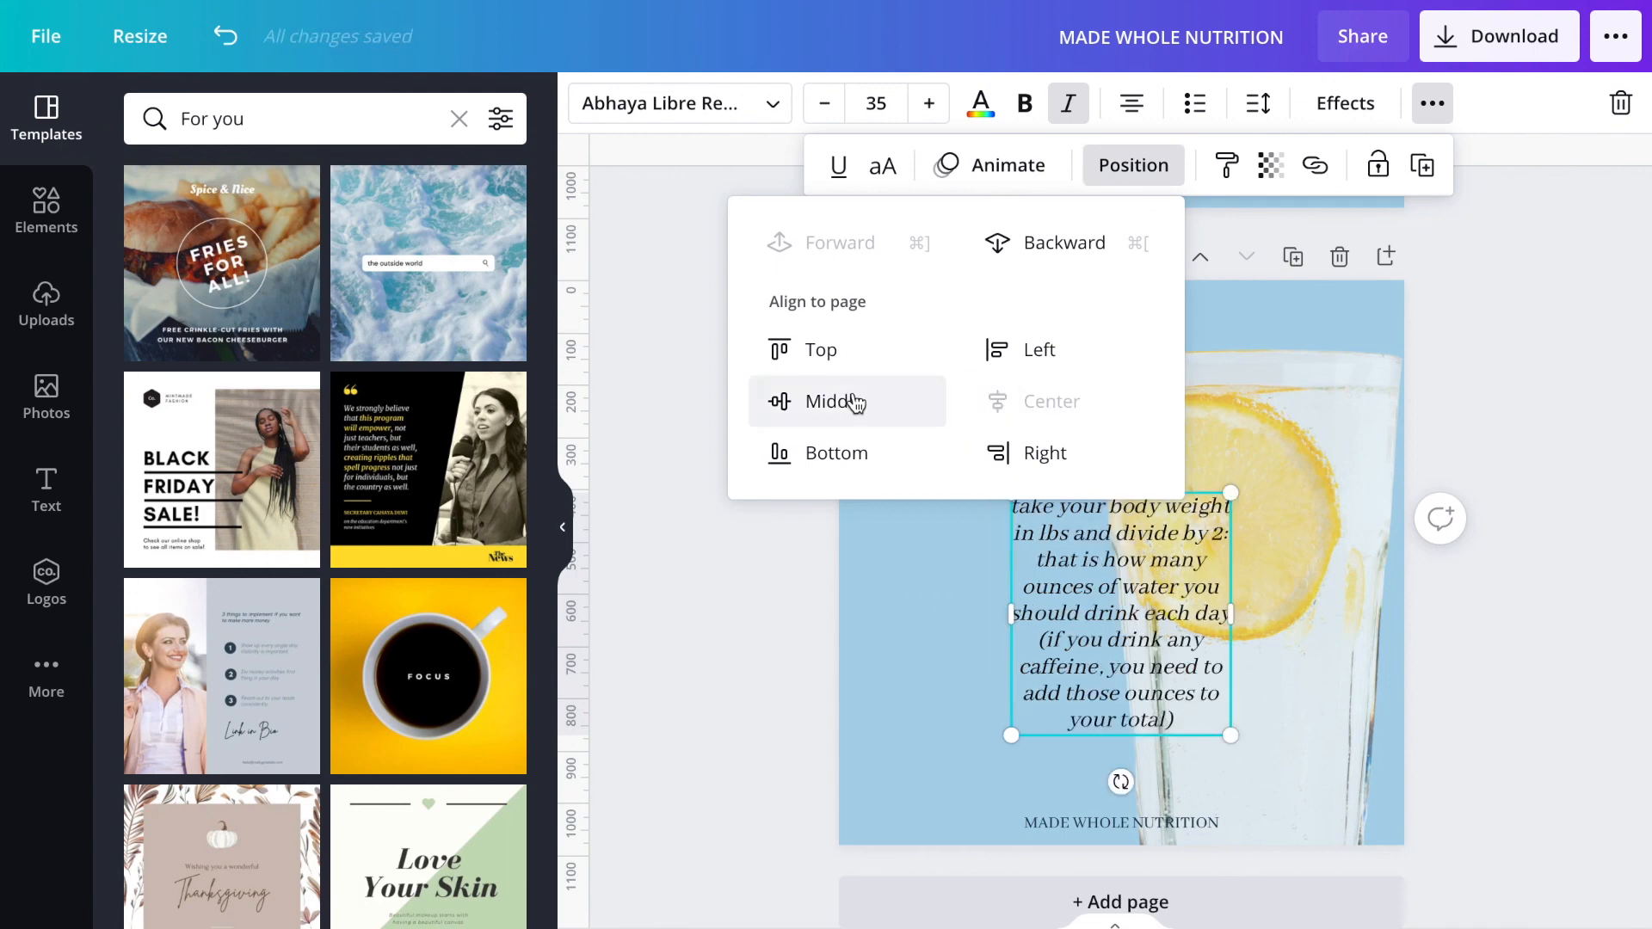
left_click(840, 401)
- Set the water intake note's font size to 45 and widen its text box towards the left edge of the page
left_click(895, 104)
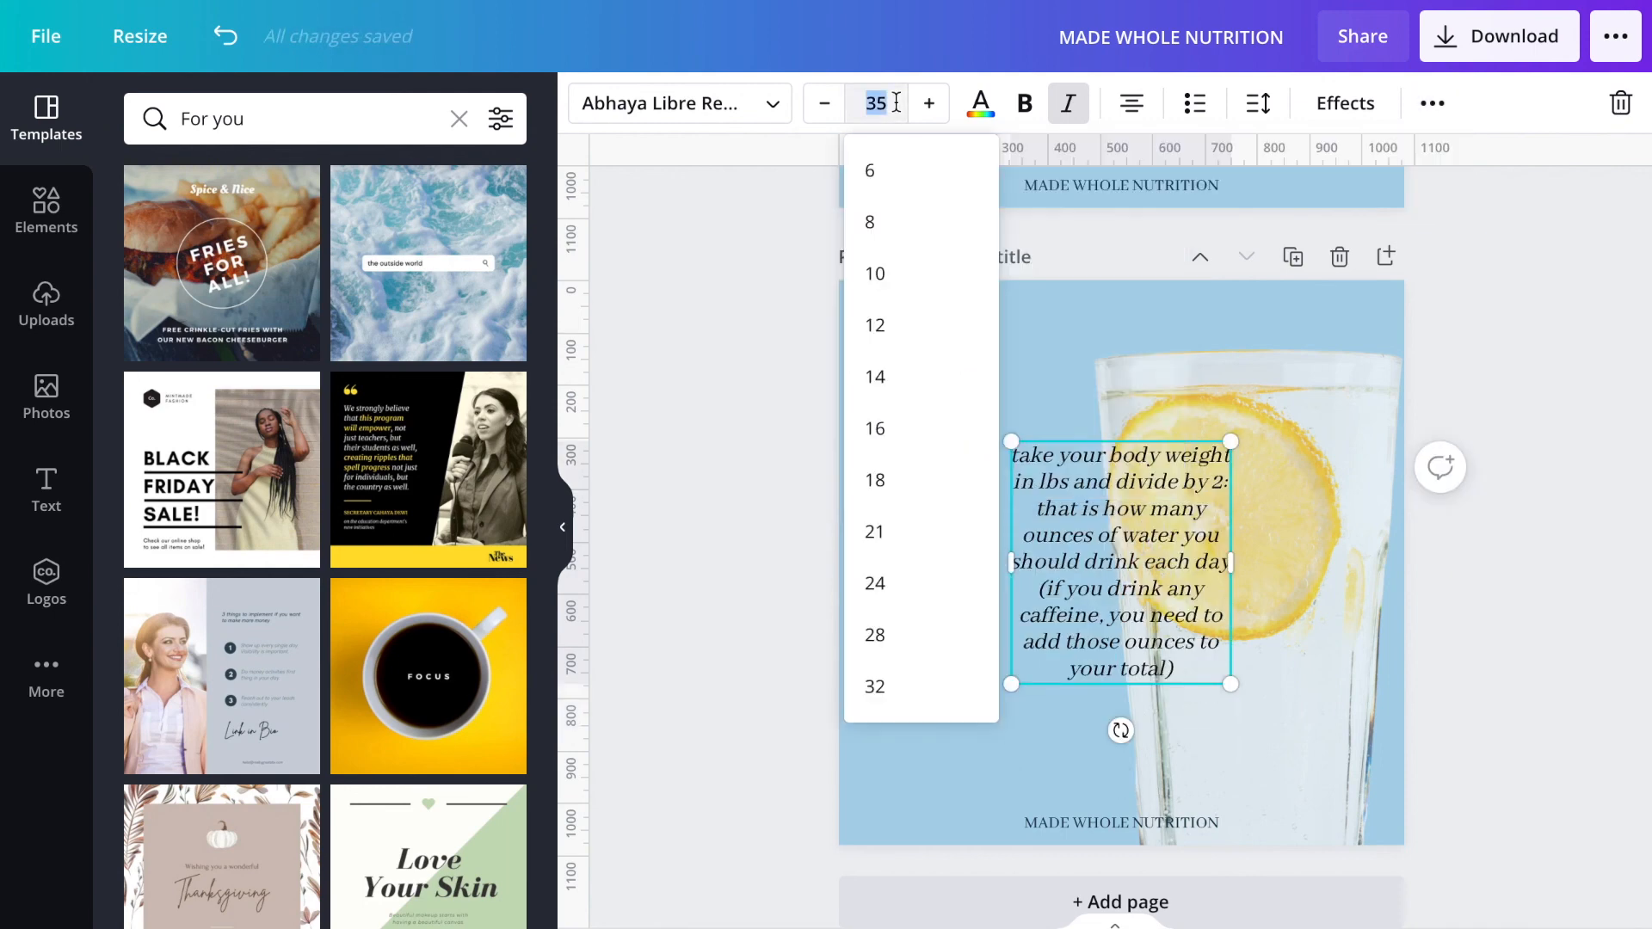
type("45")
key("Return")
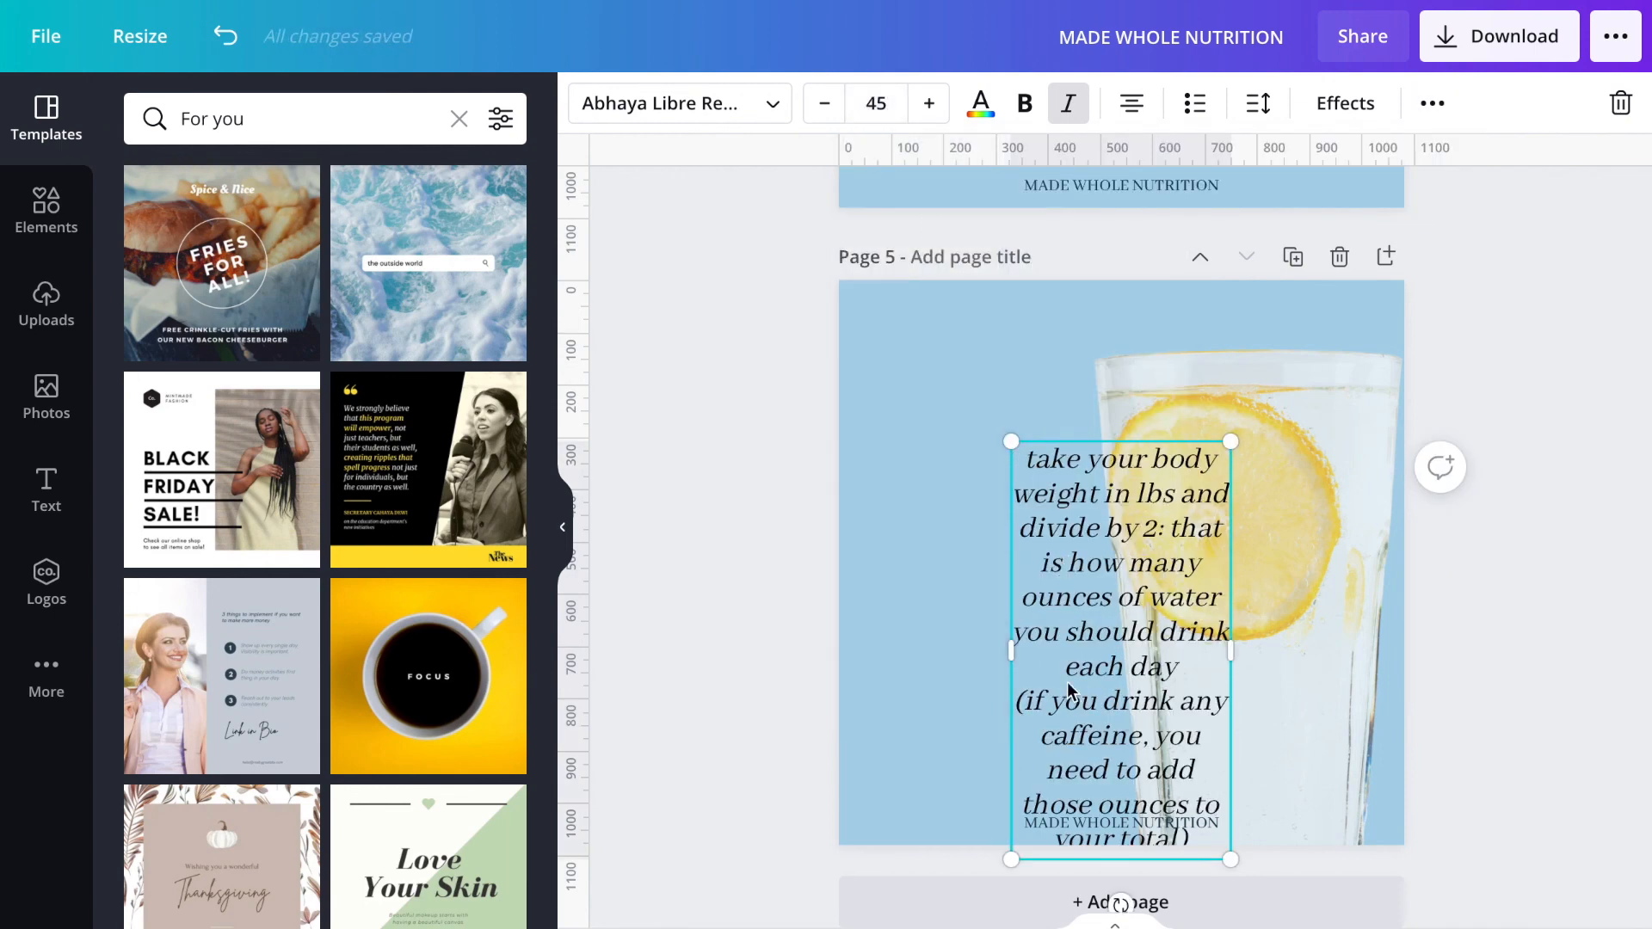
left_click_drag(1009, 658, 870, 657)
- Center the widened water intake note on page 5 again, both horizontally and vertically
left_click(1432, 103)
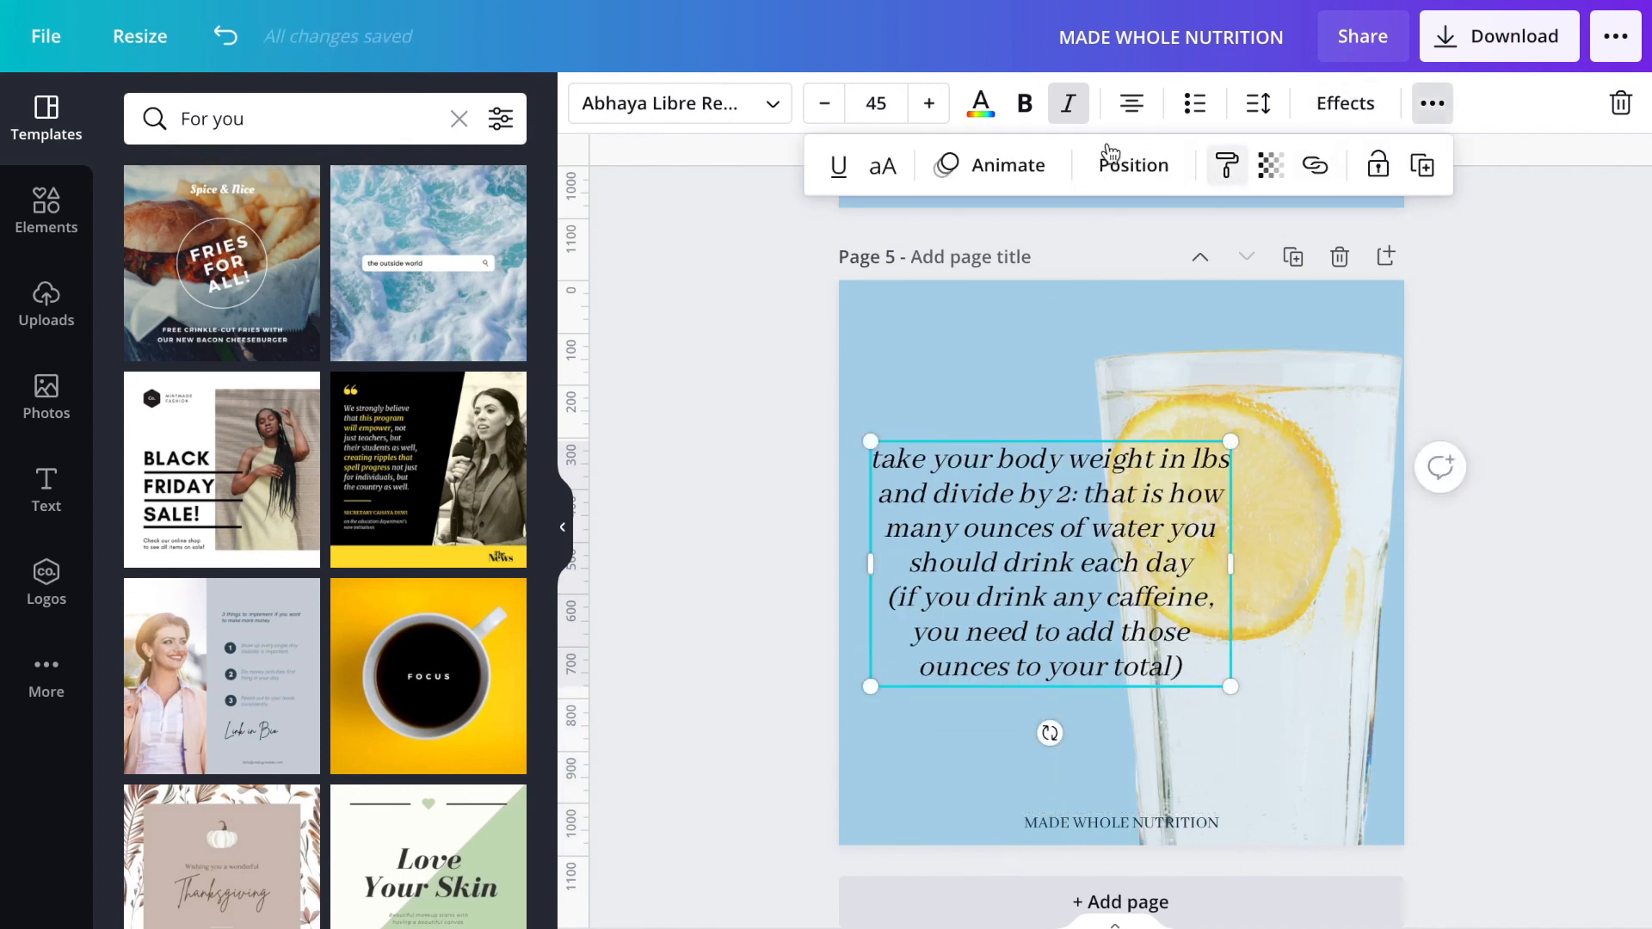
left_click(1119, 172)
left_click(980, 403)
left_click(835, 404)
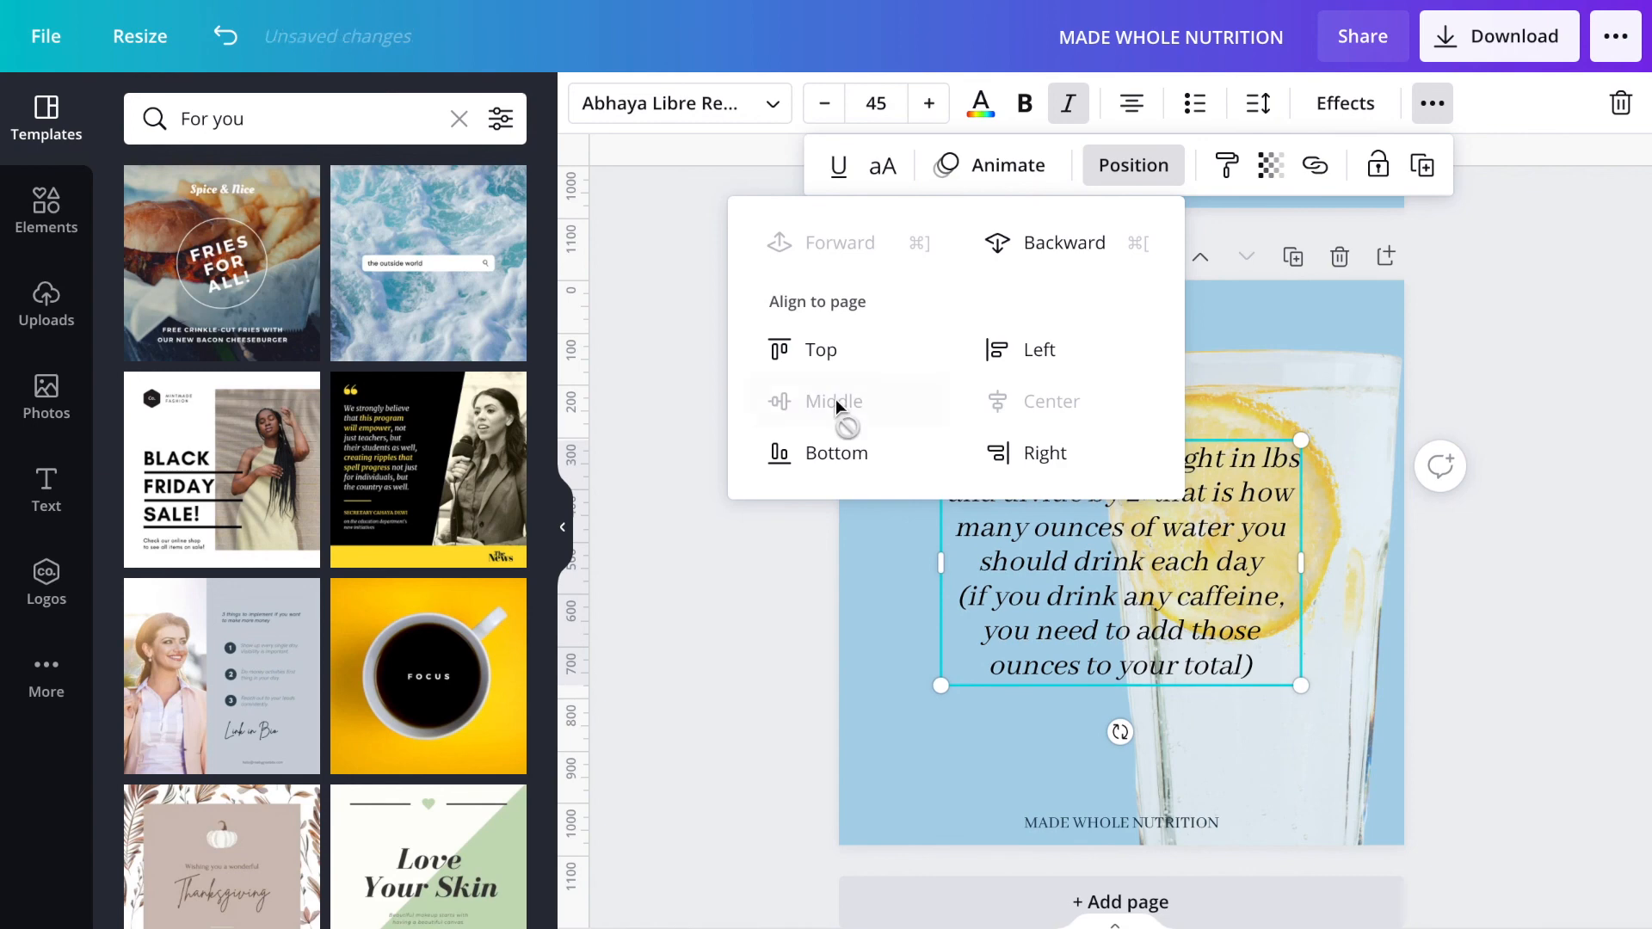
left_click(1542, 533)
left_click(1541, 534)
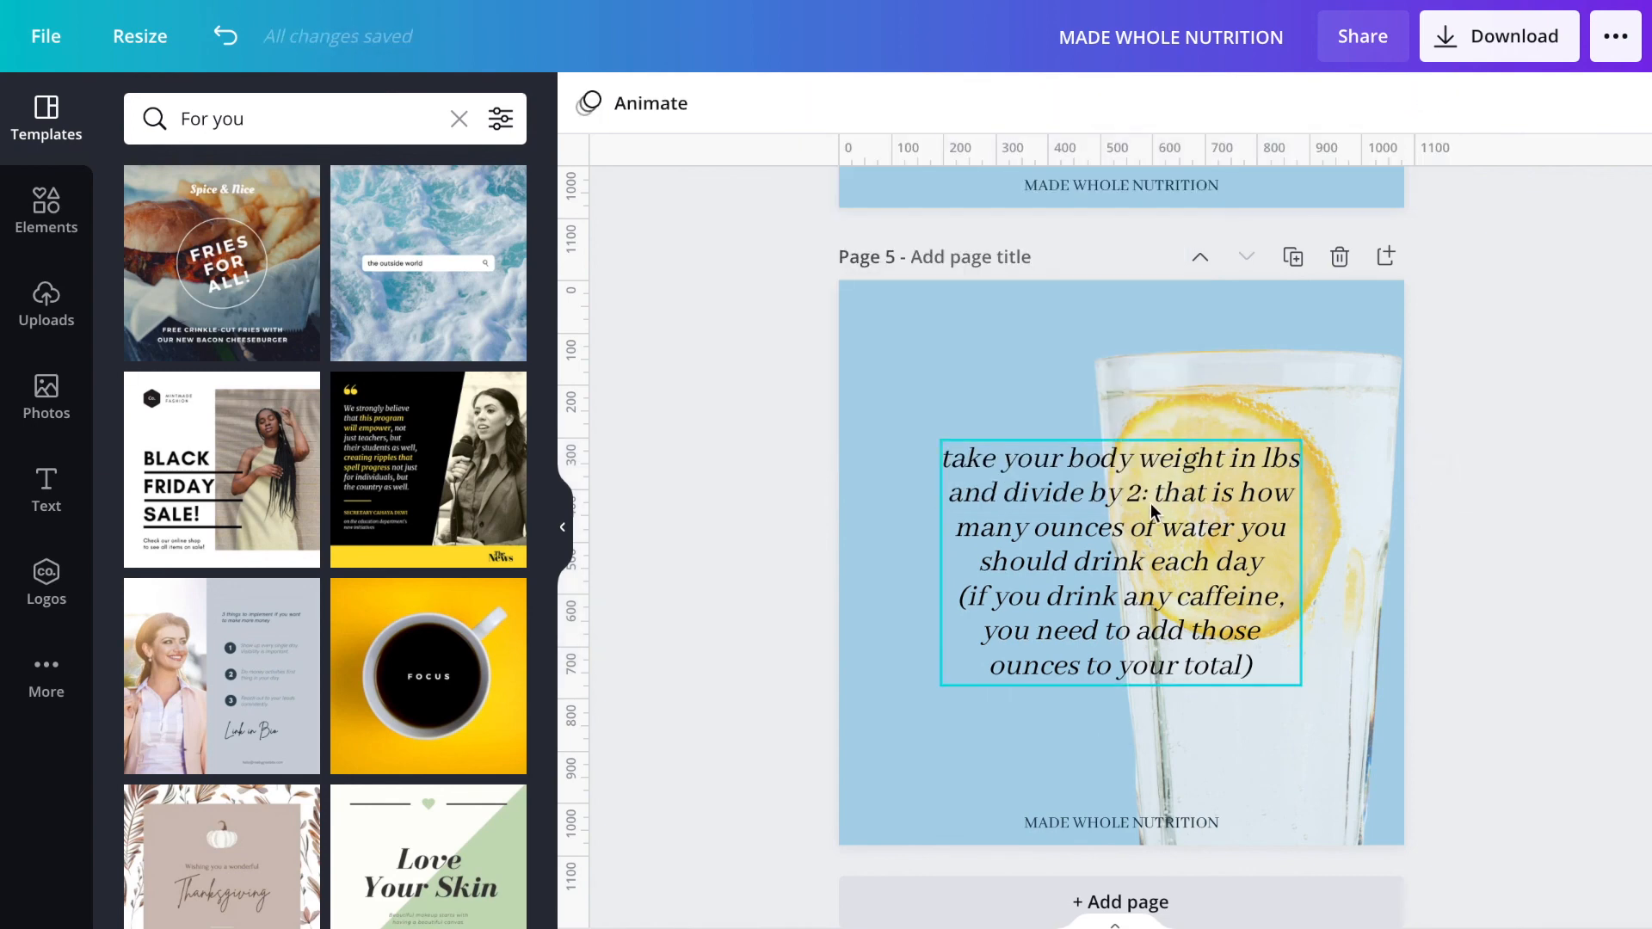
- Insert a blank line before the caffeine remark in the note and move the text slightly up the page
left_click(1277, 565)
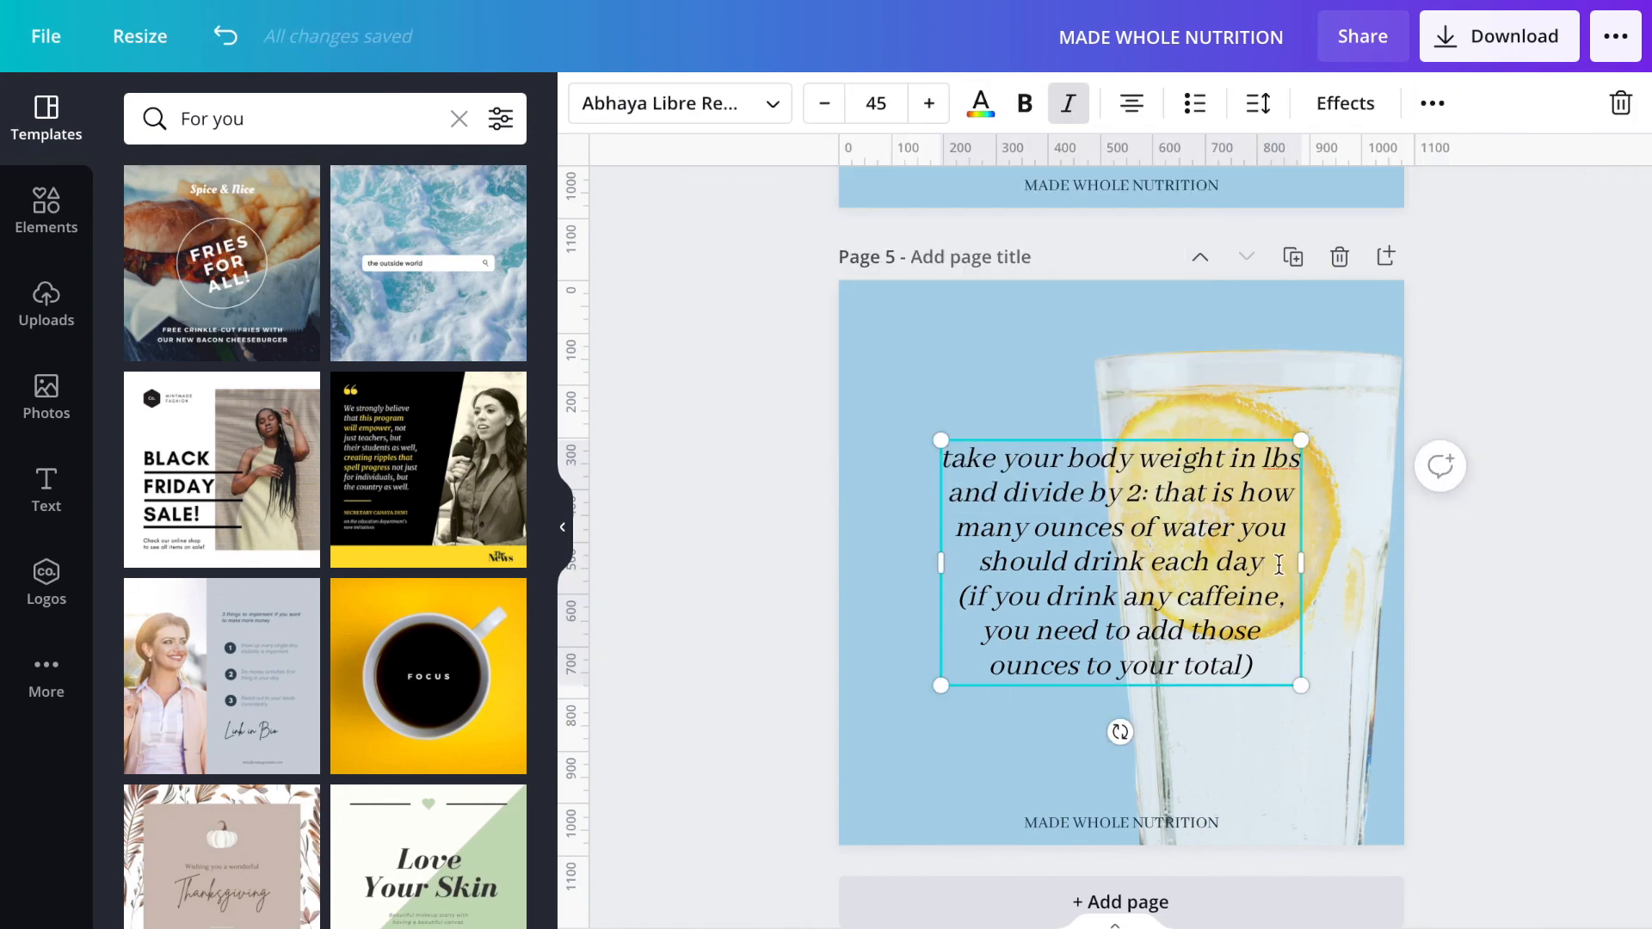
key("Return")
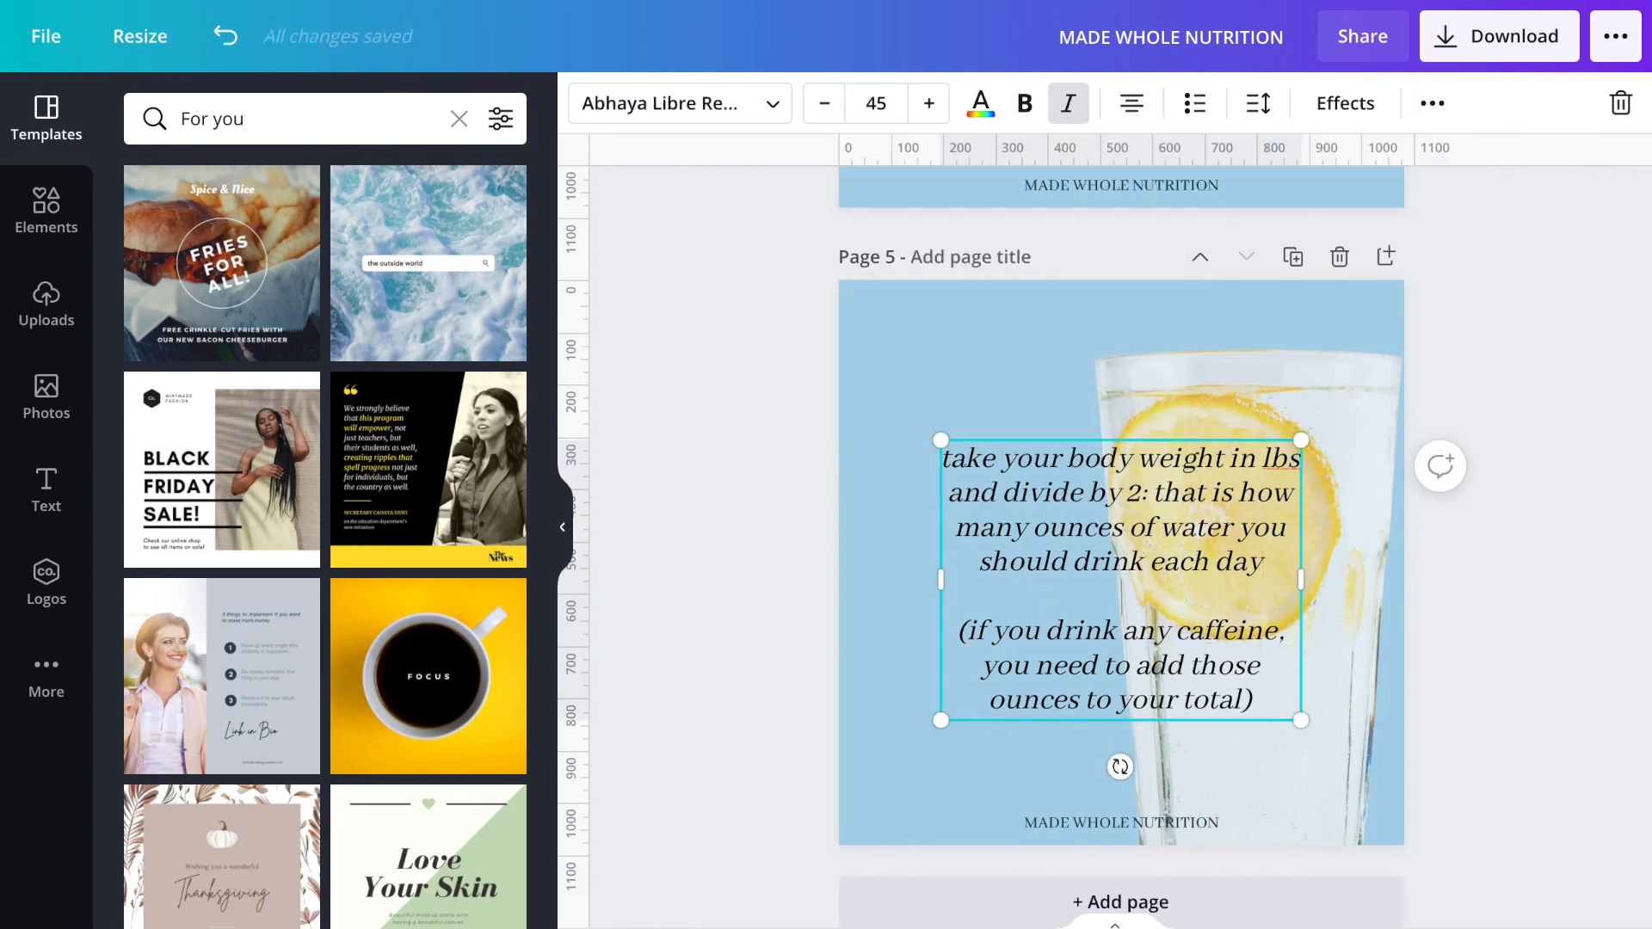
left_click(1588, 674)
left_click(1112, 566)
left_click_drag(1112, 549, 1113, 532)
left_click(1597, 705)
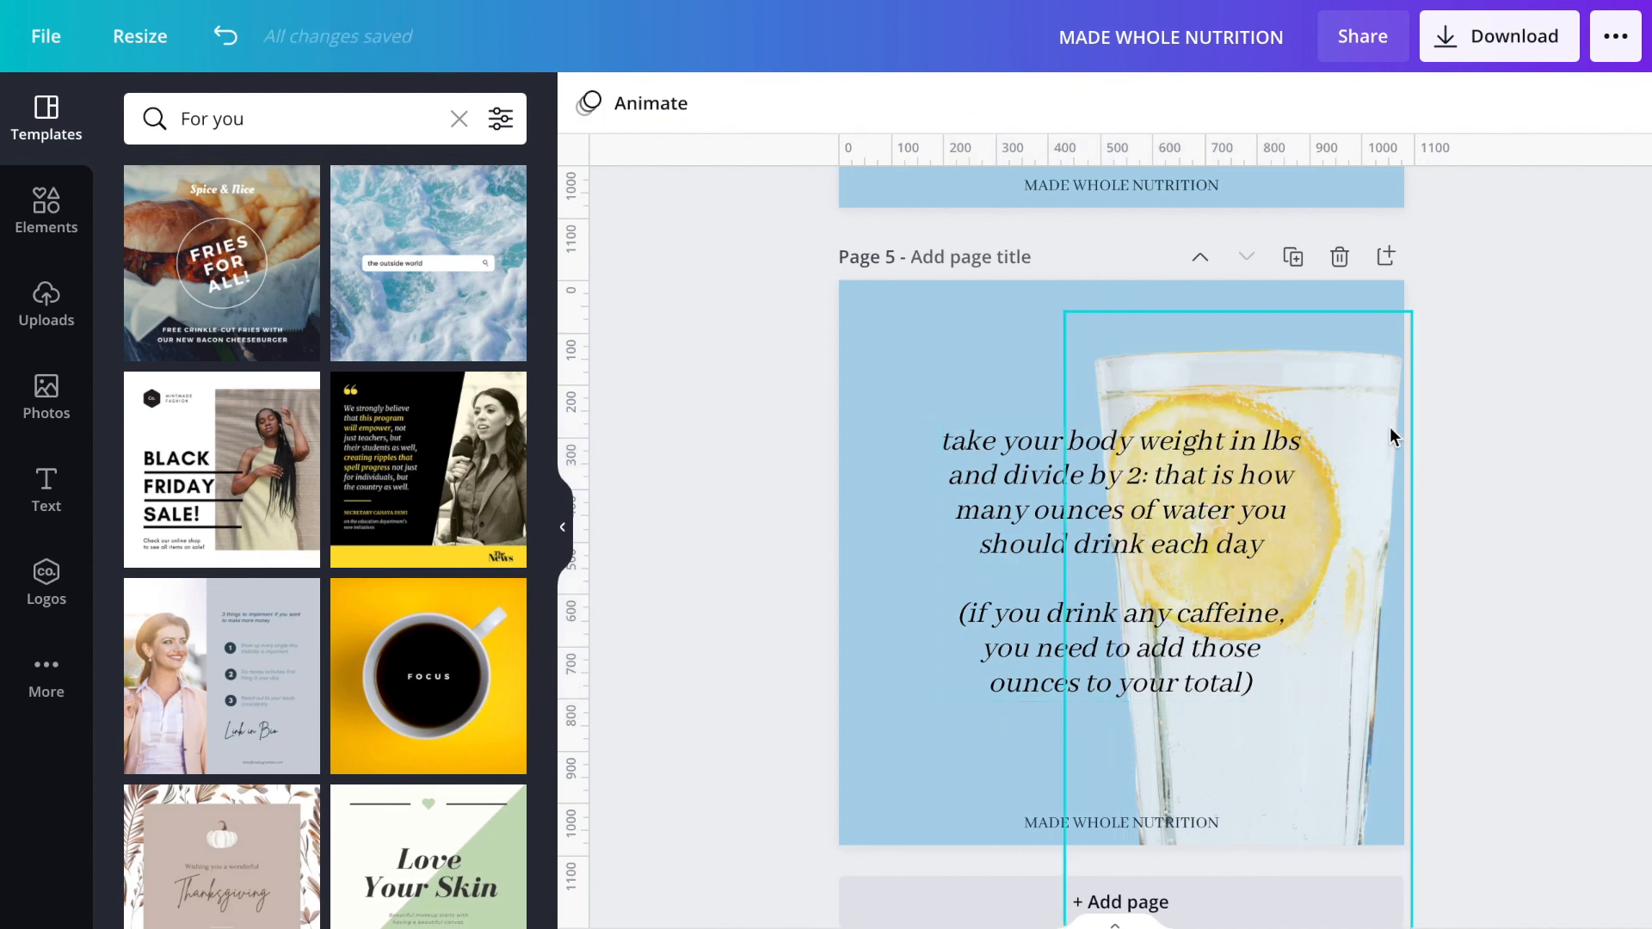
- Shift the enlarged glass on page 5 slightly down and to the right behind the note
left_click_drag(1363, 443, 1369, 458)
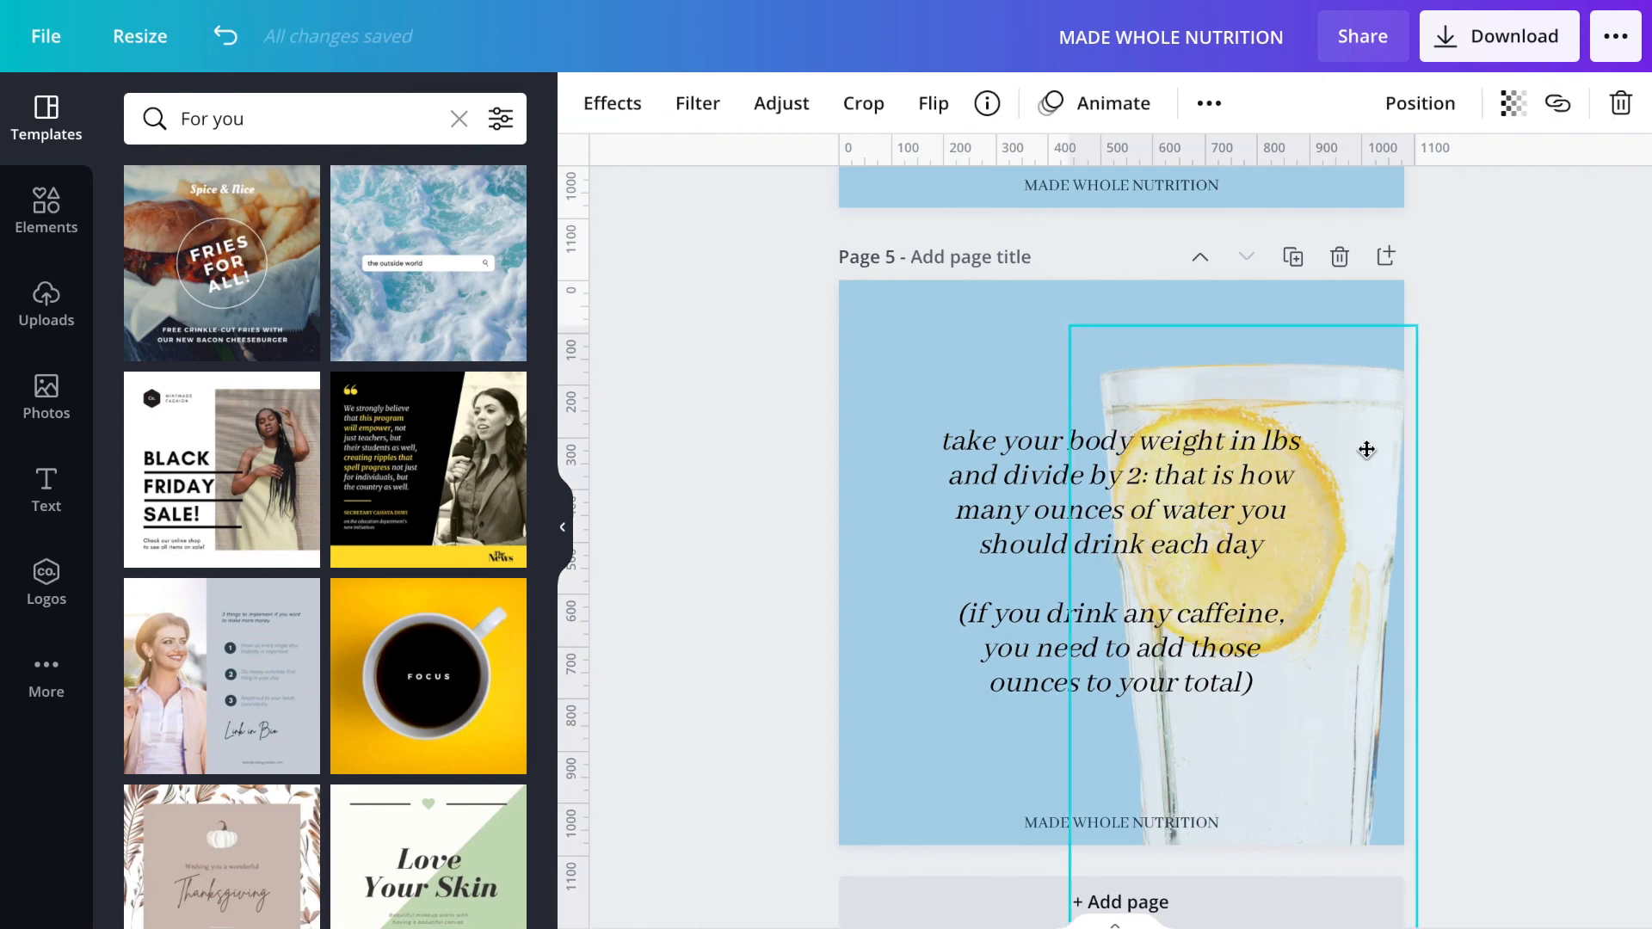
left_click(751, 545)
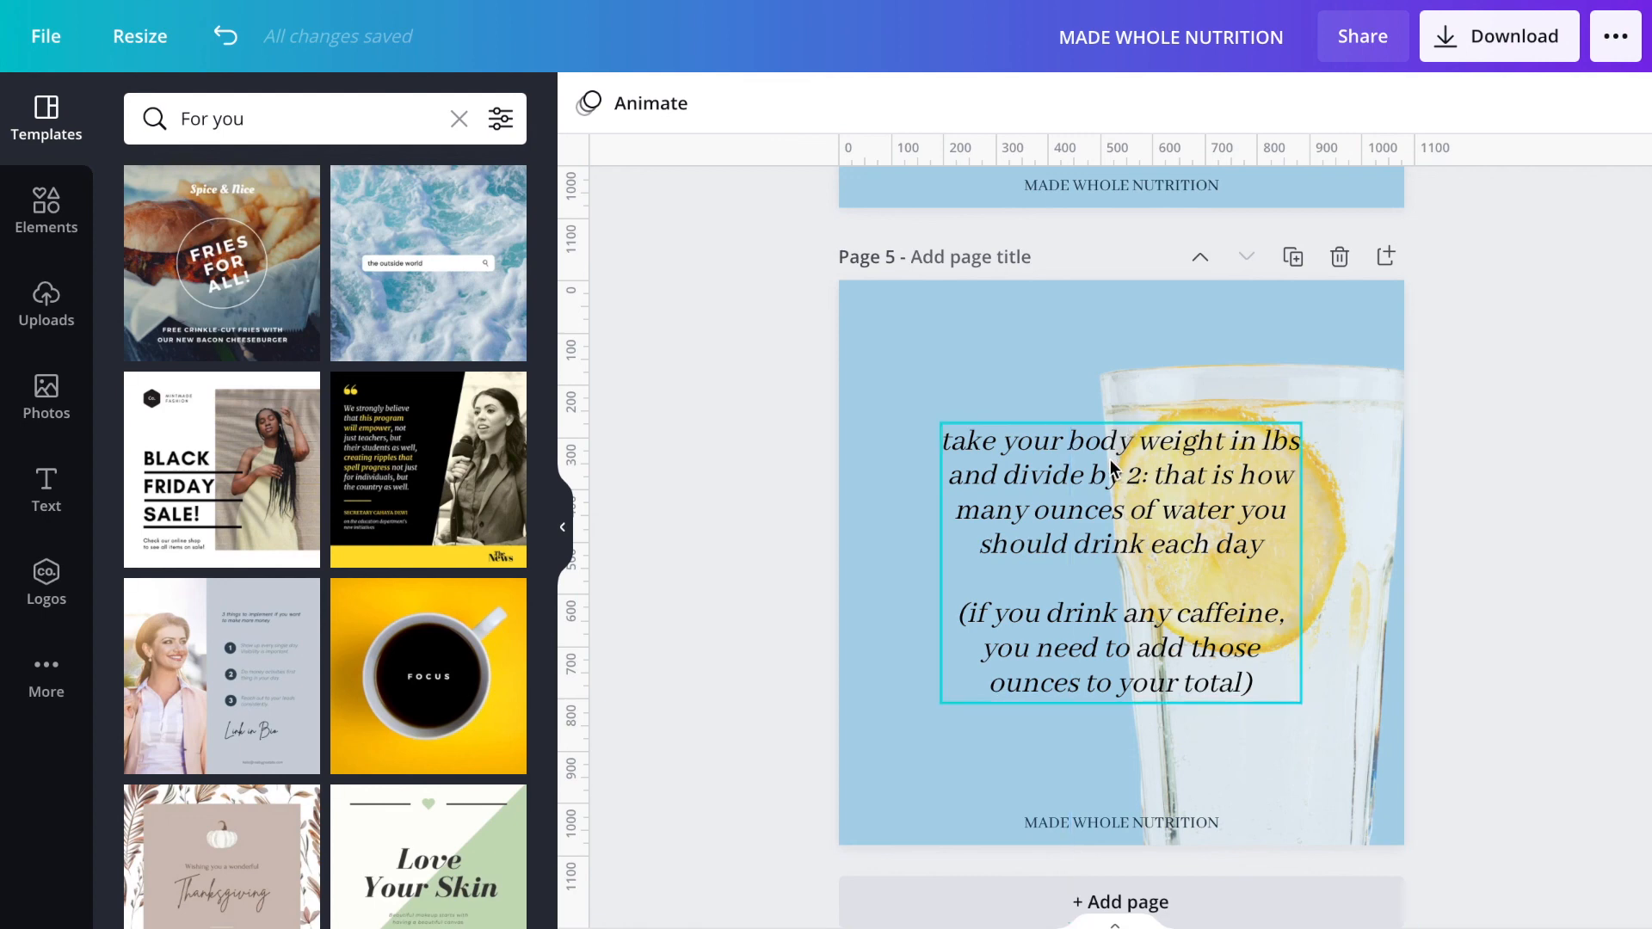
scroll(943, 329, "up", 12)
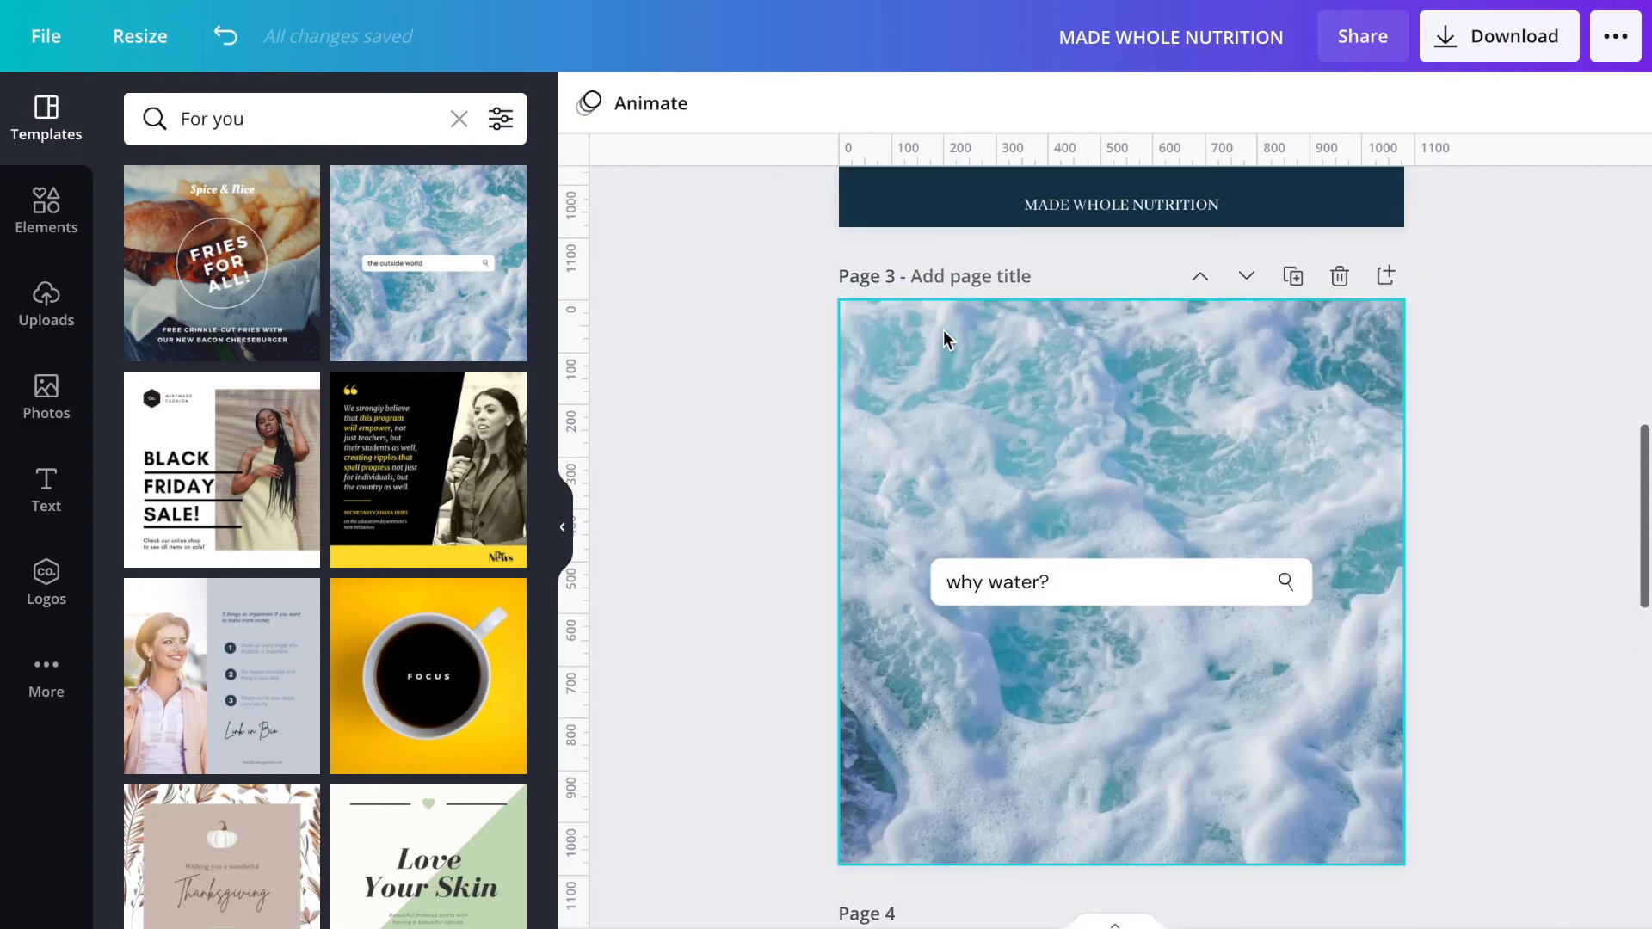
scroll(943, 328, "up", 12)
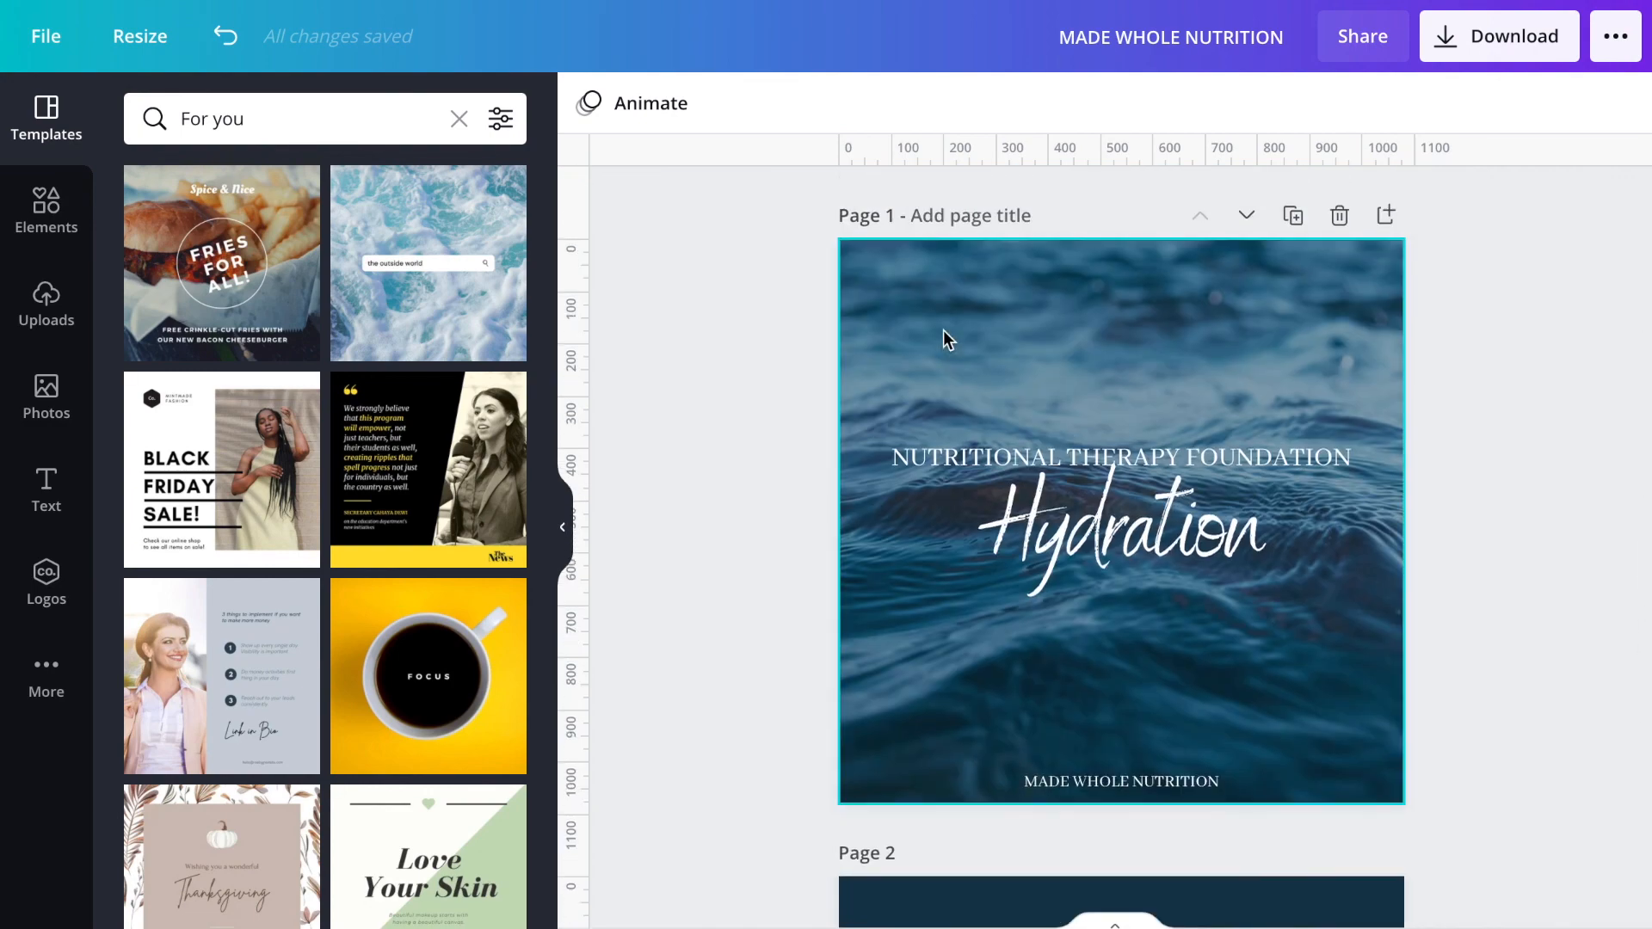